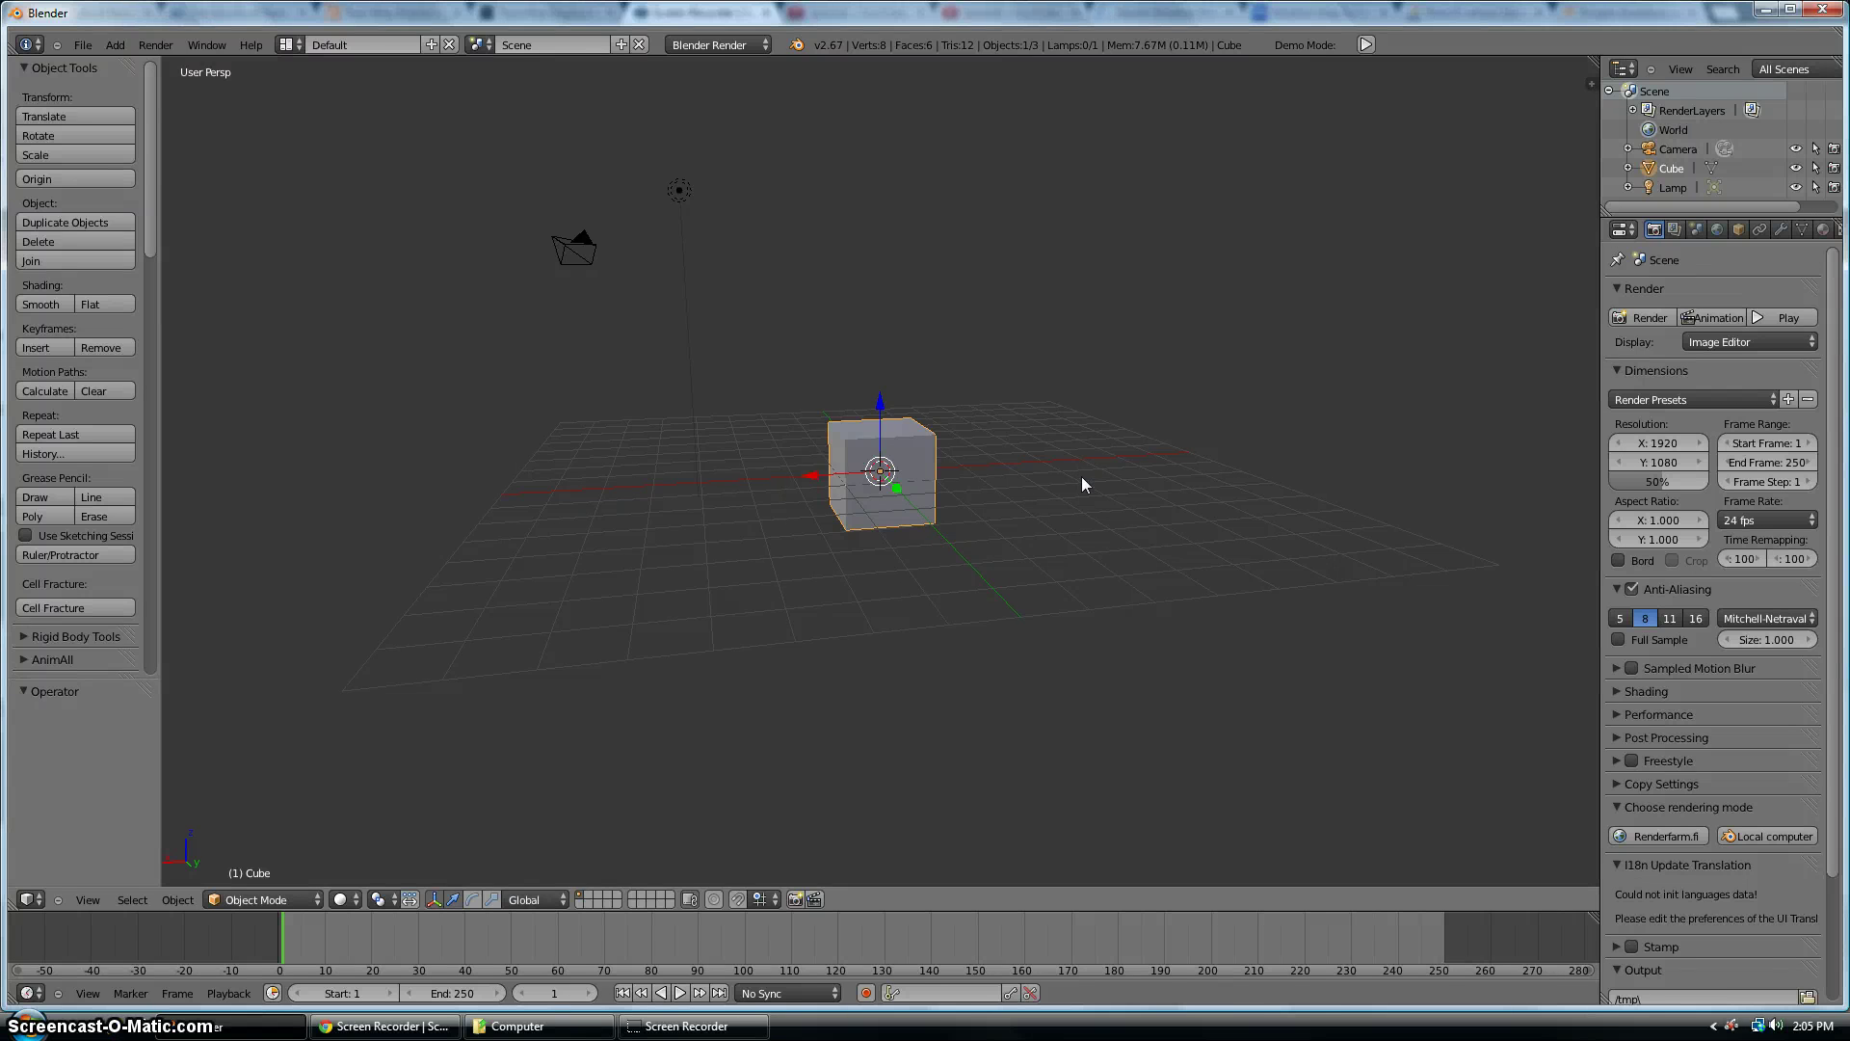
Expand the Add Mesh: ANT Landscape add-on in the user preferences, save the user settings and close the preferences
middle_click_drag(1259, 379, 984, 538)
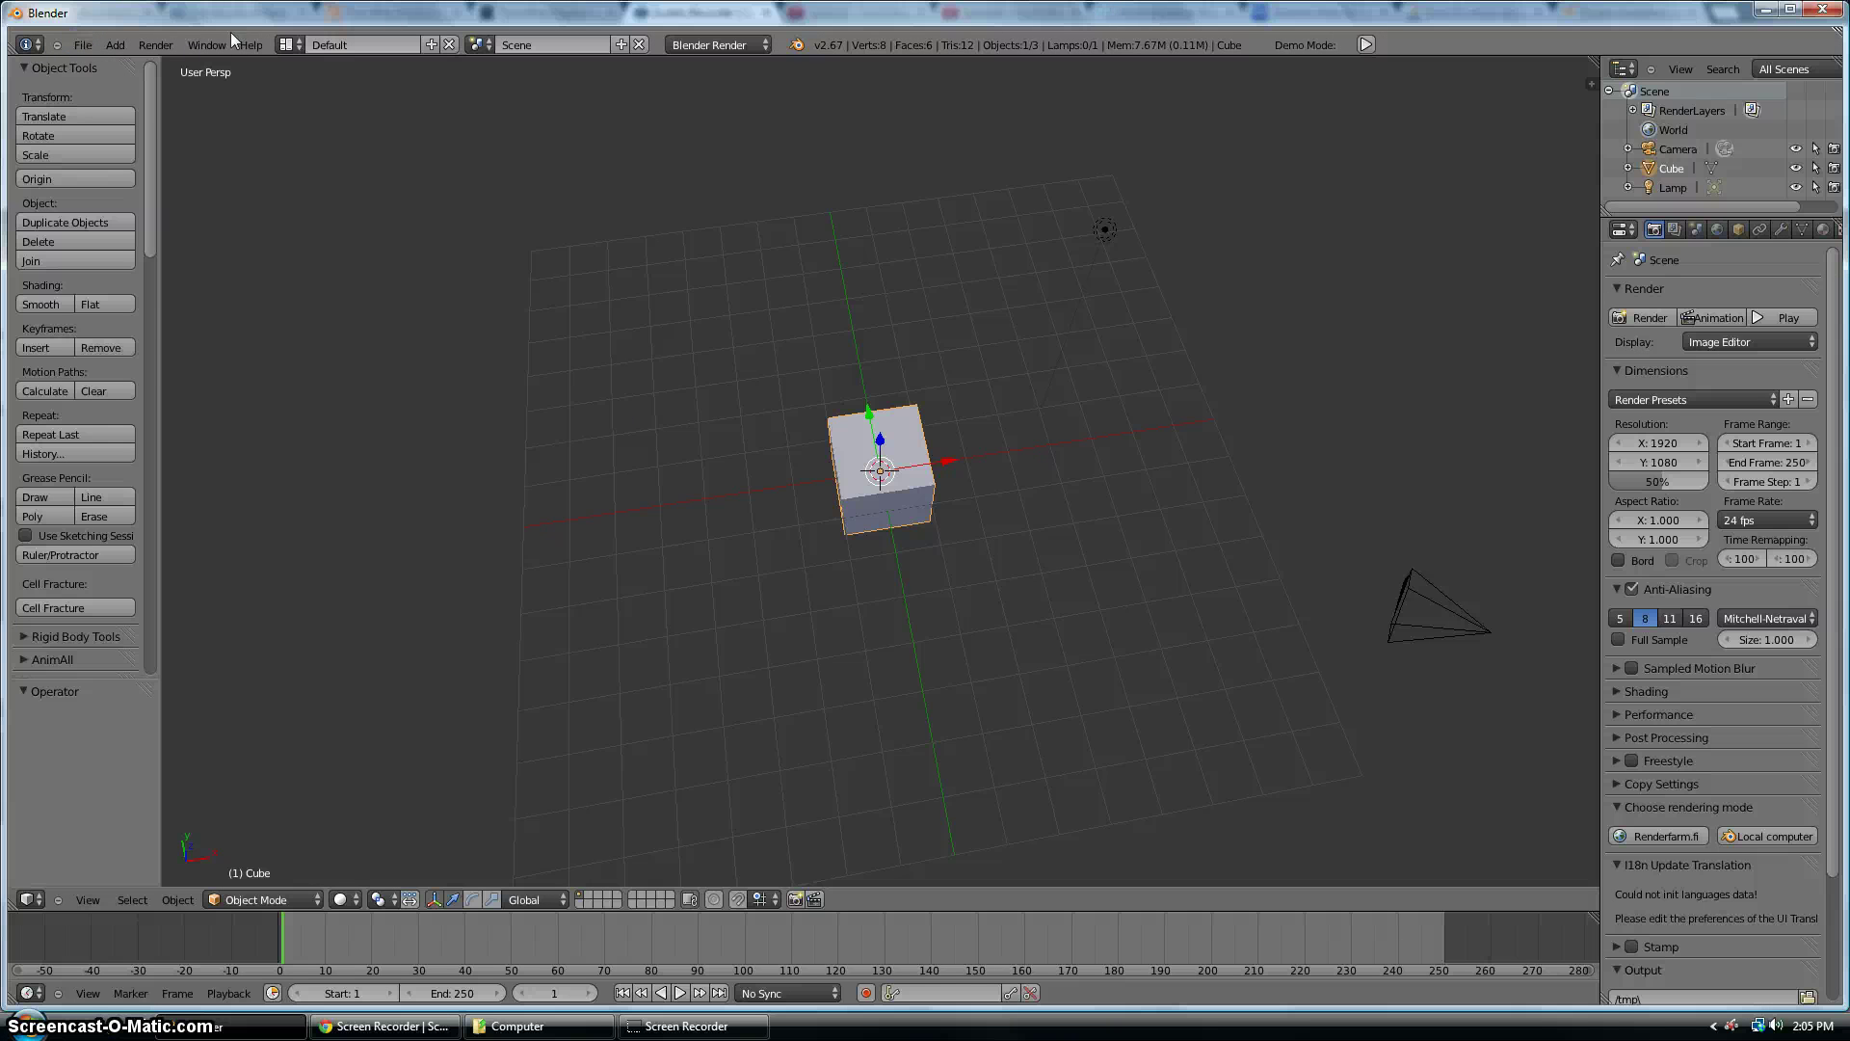
left_click(83, 44)
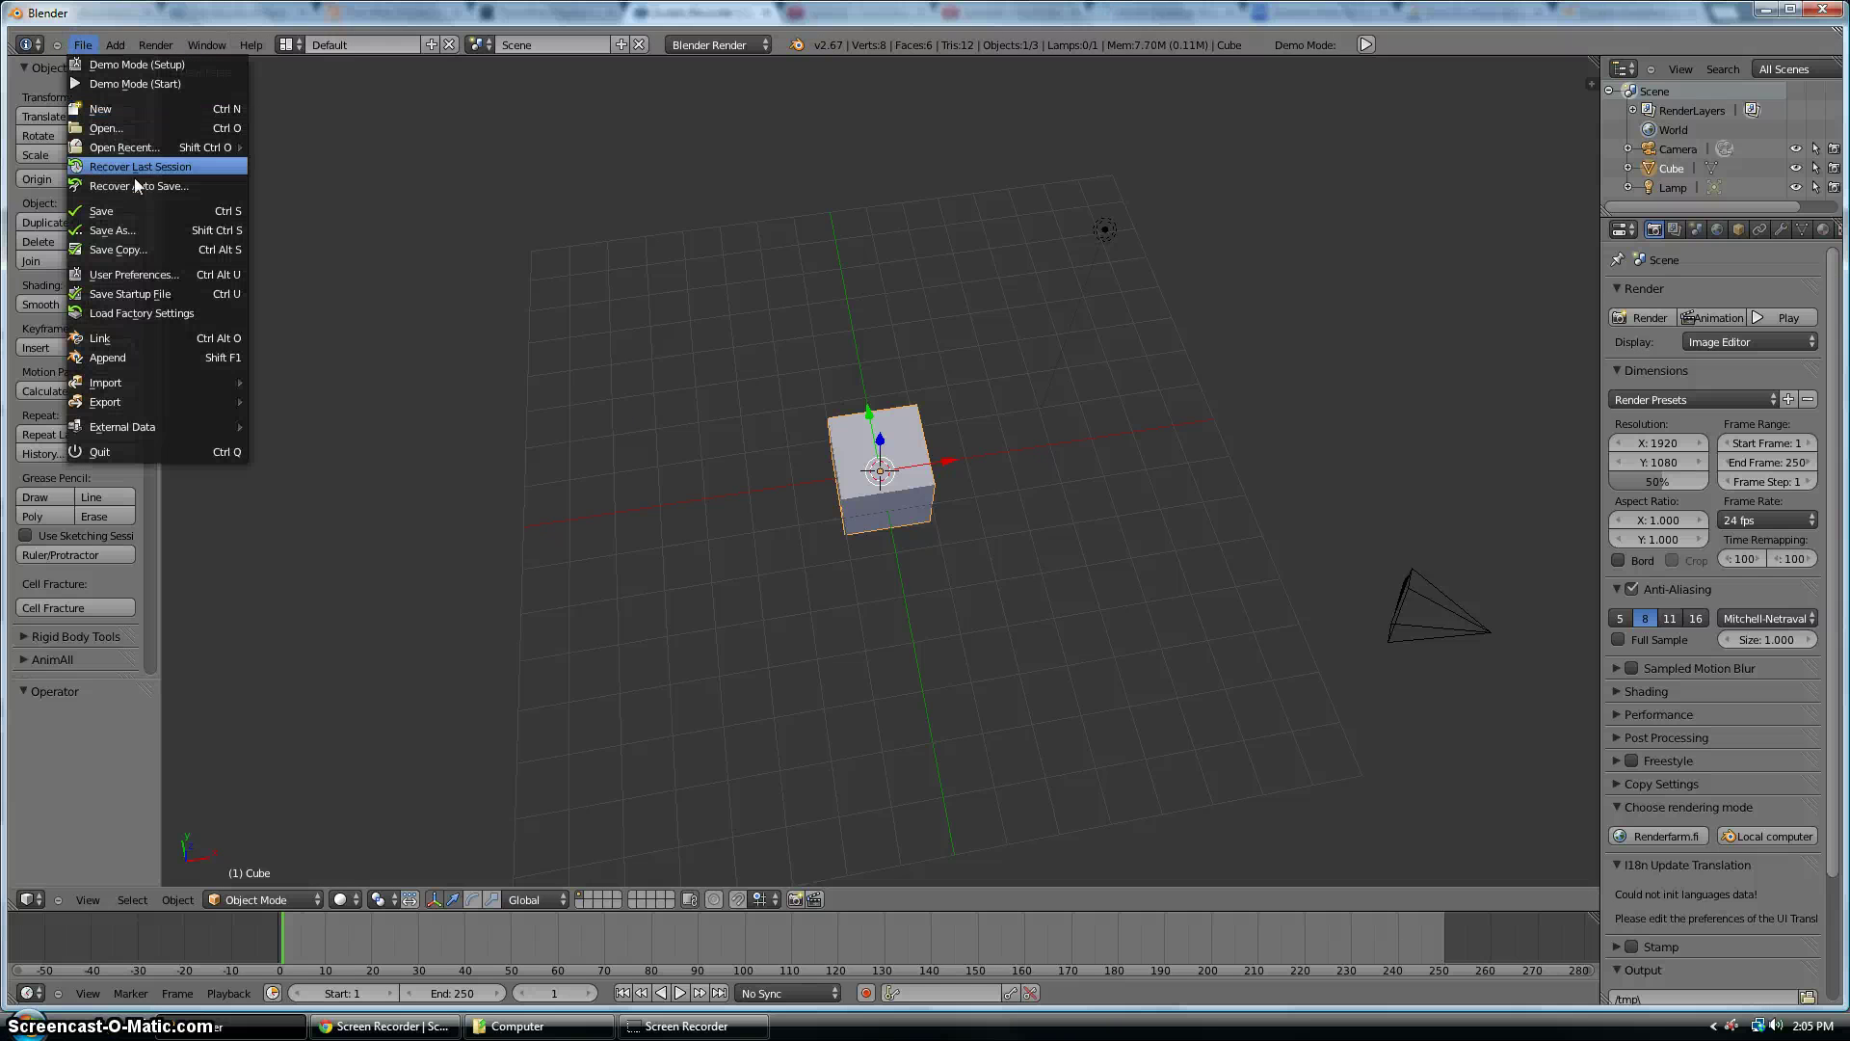
left_click(135, 275)
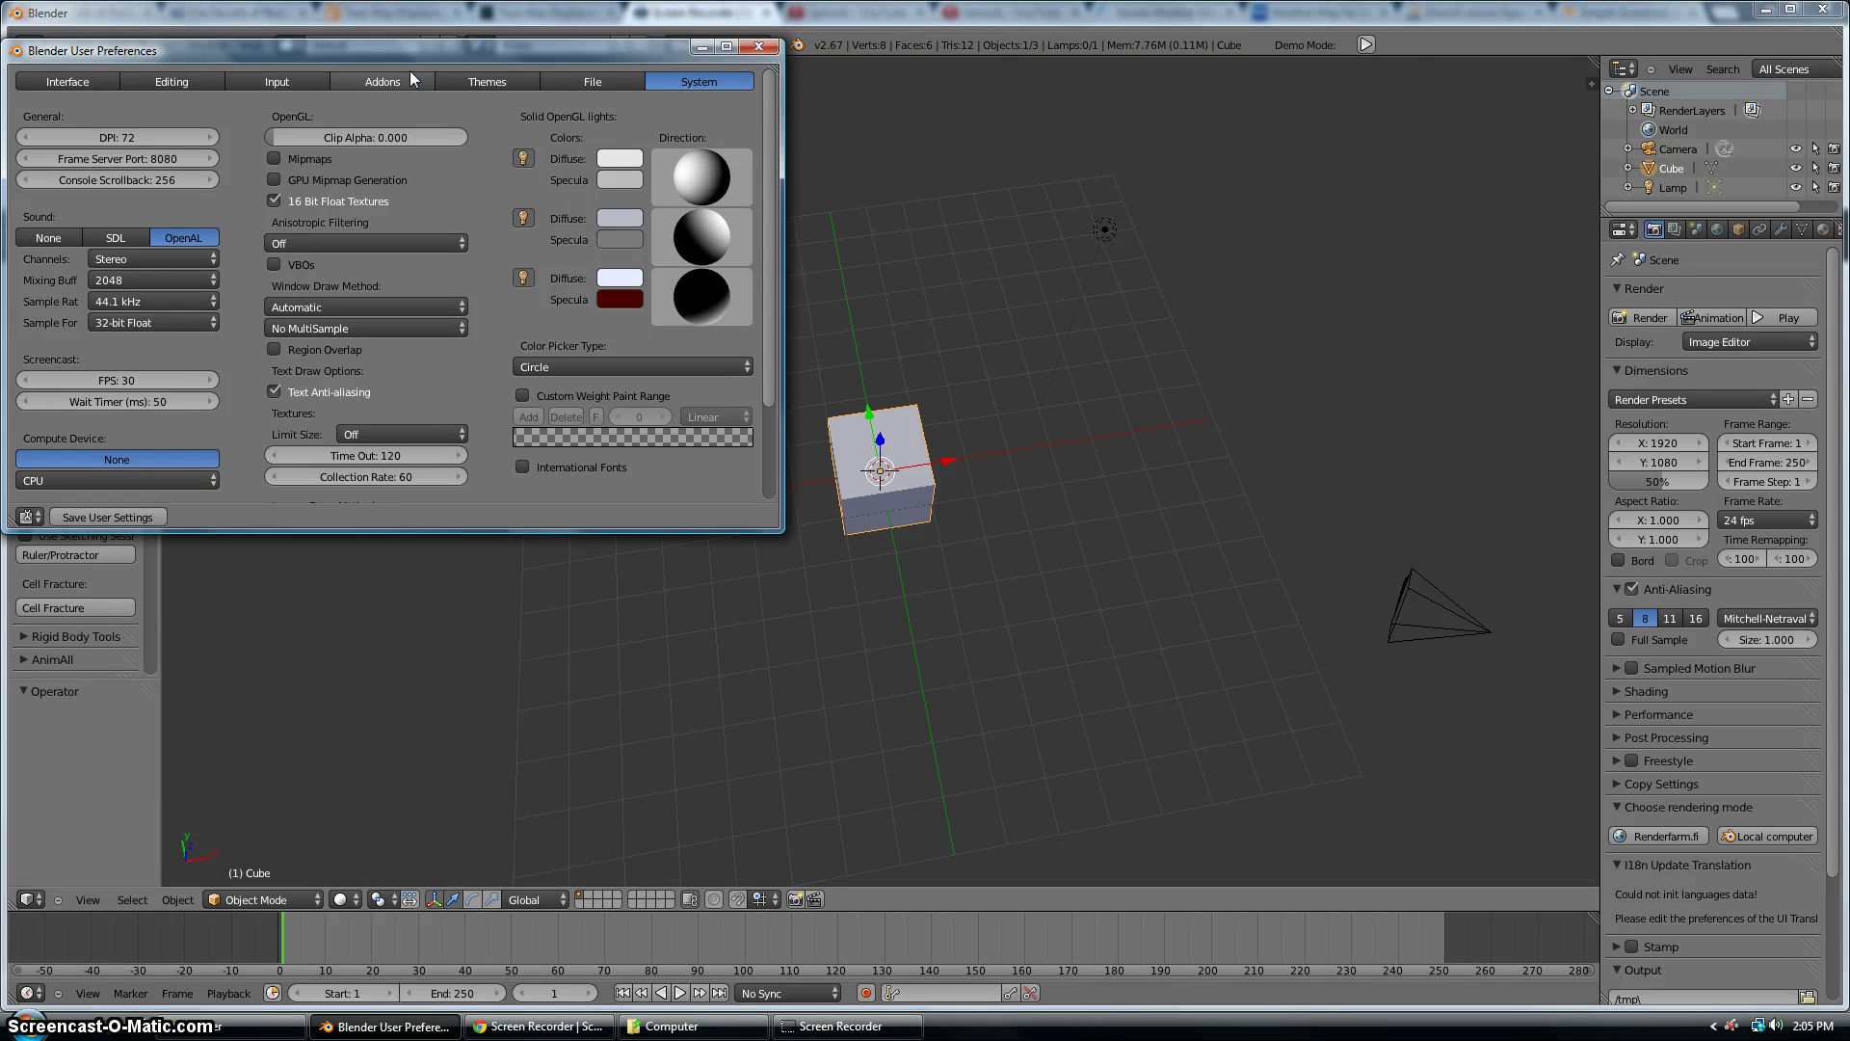
left_click(409, 77)
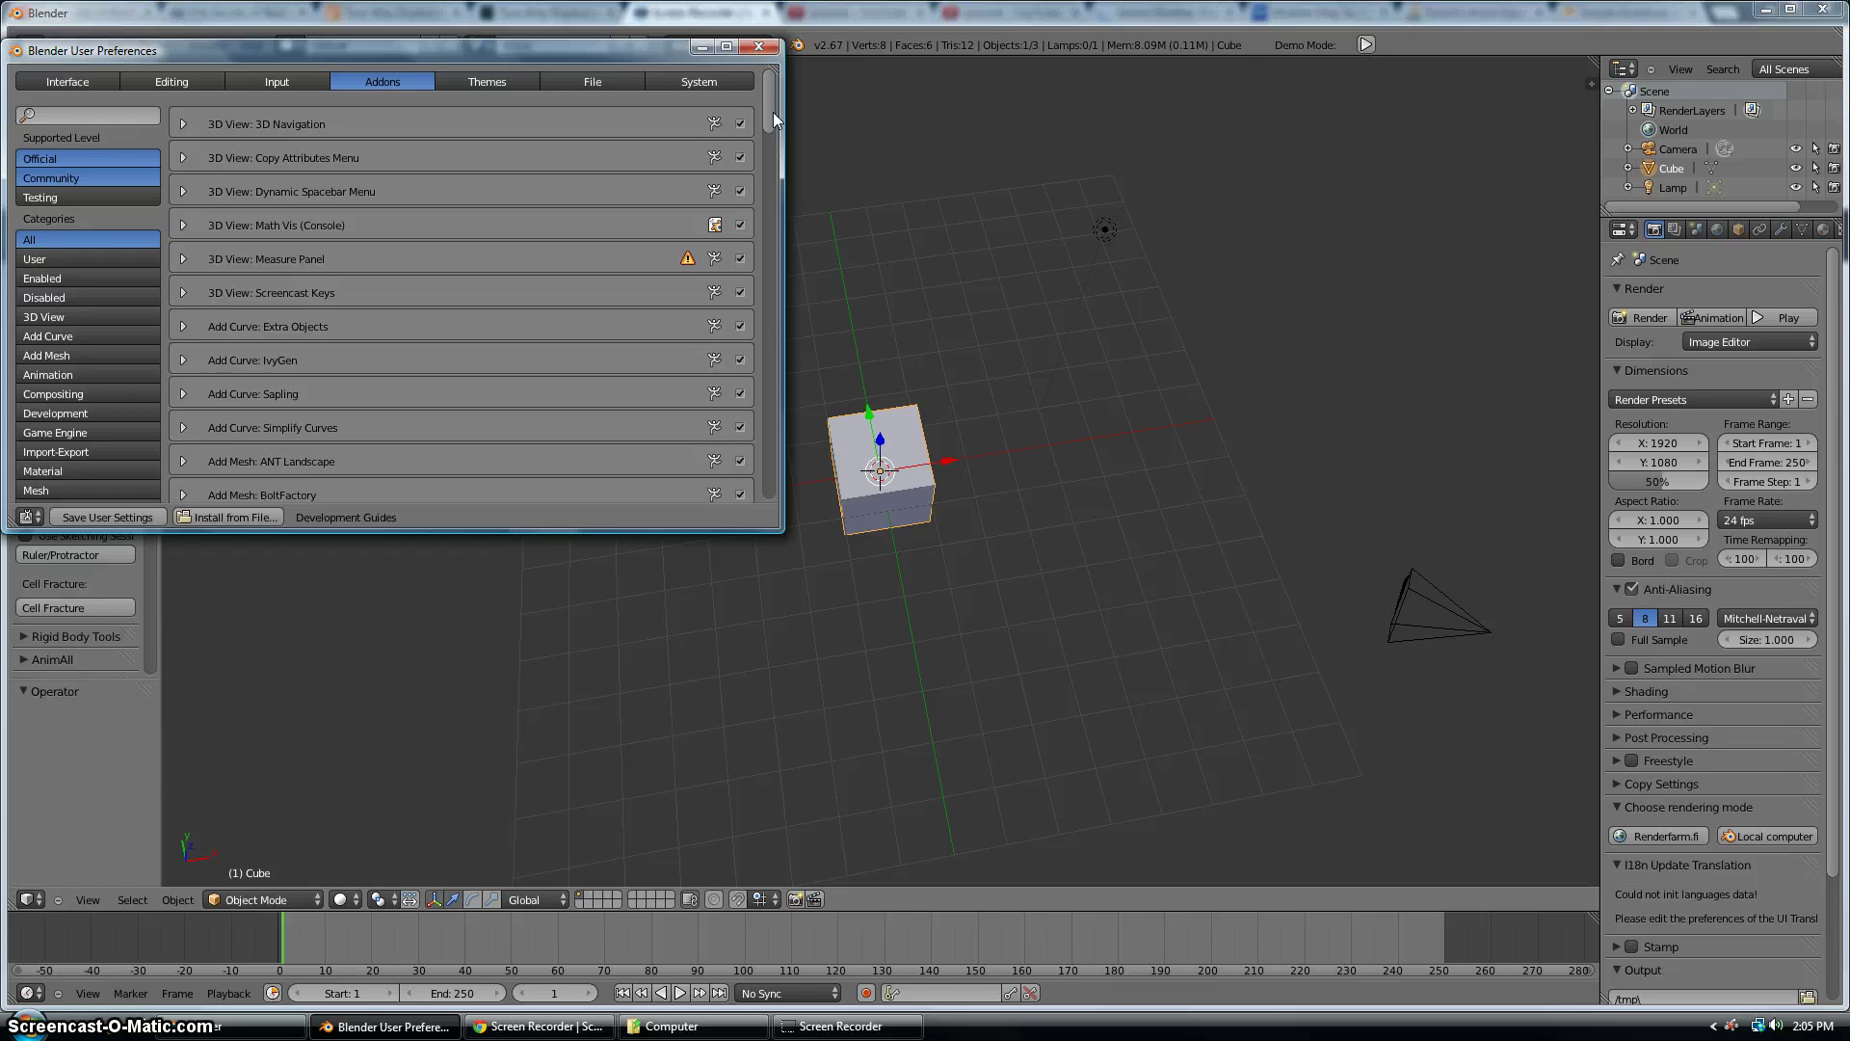
left_click_drag(769, 102, 777, 125)
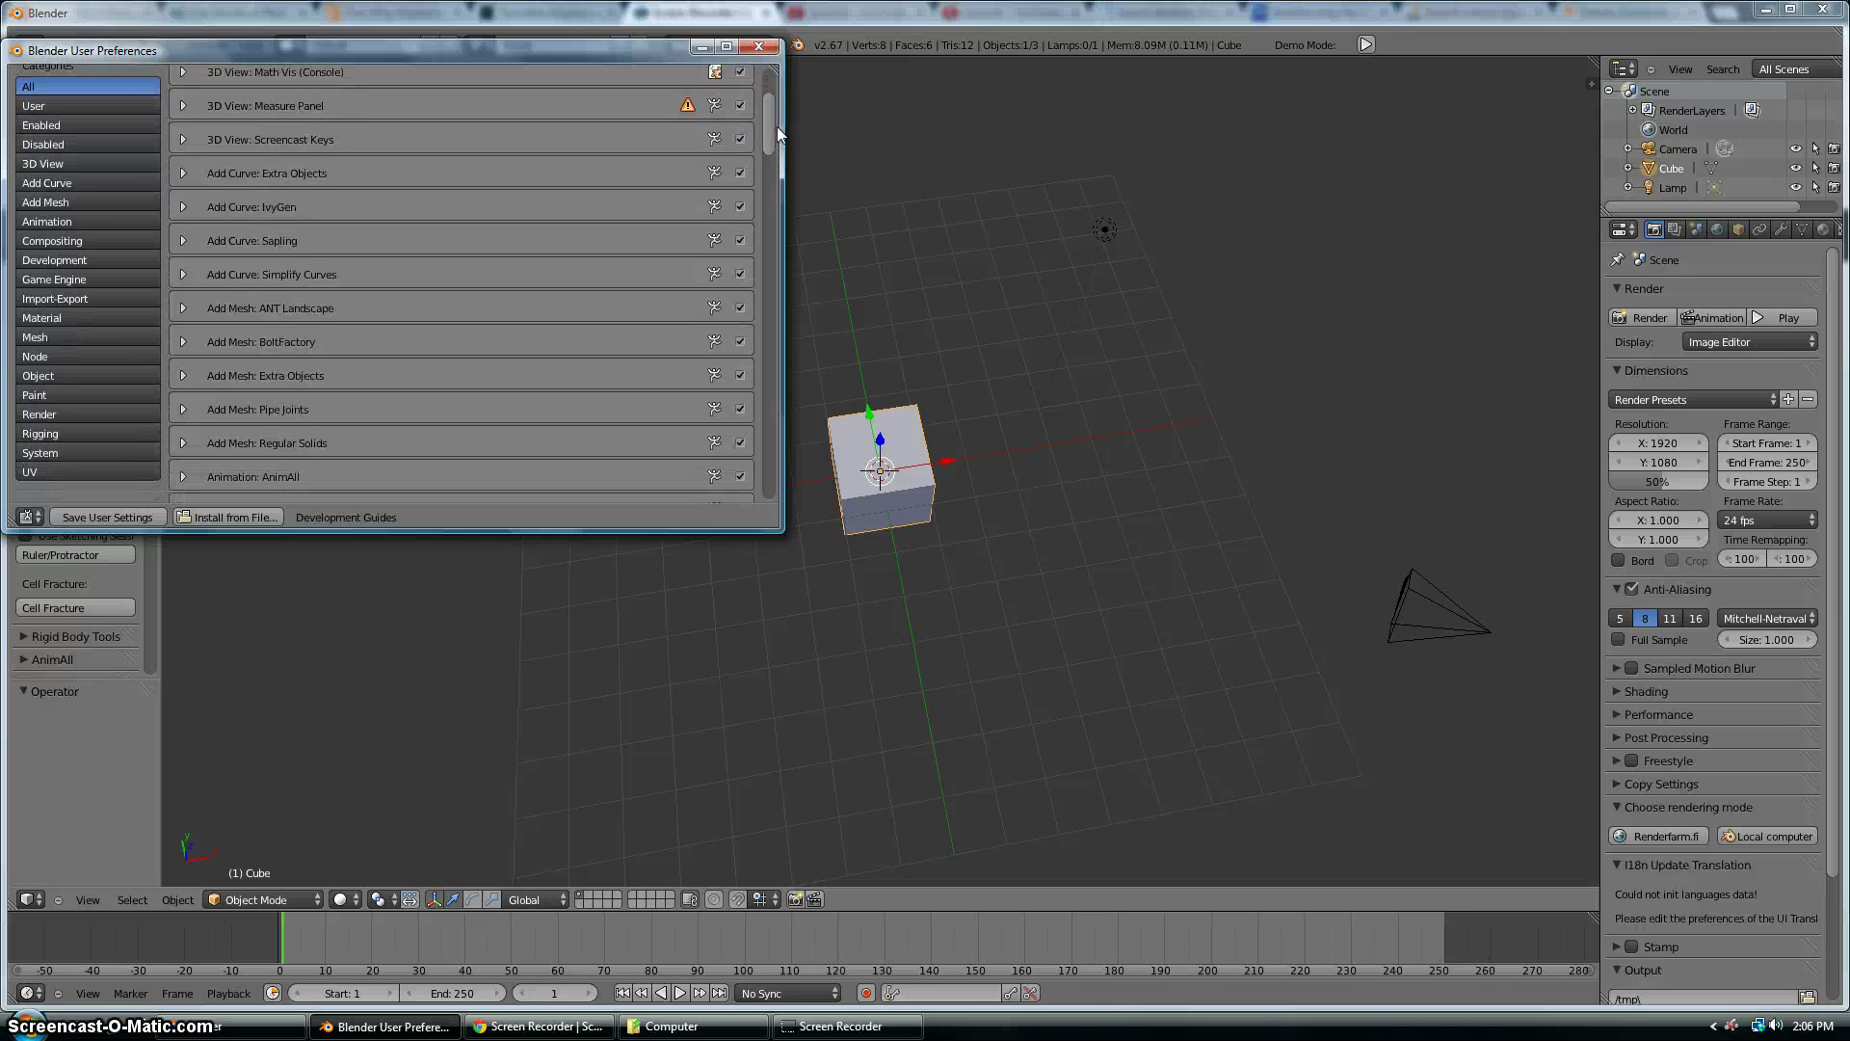
left_click(183, 308)
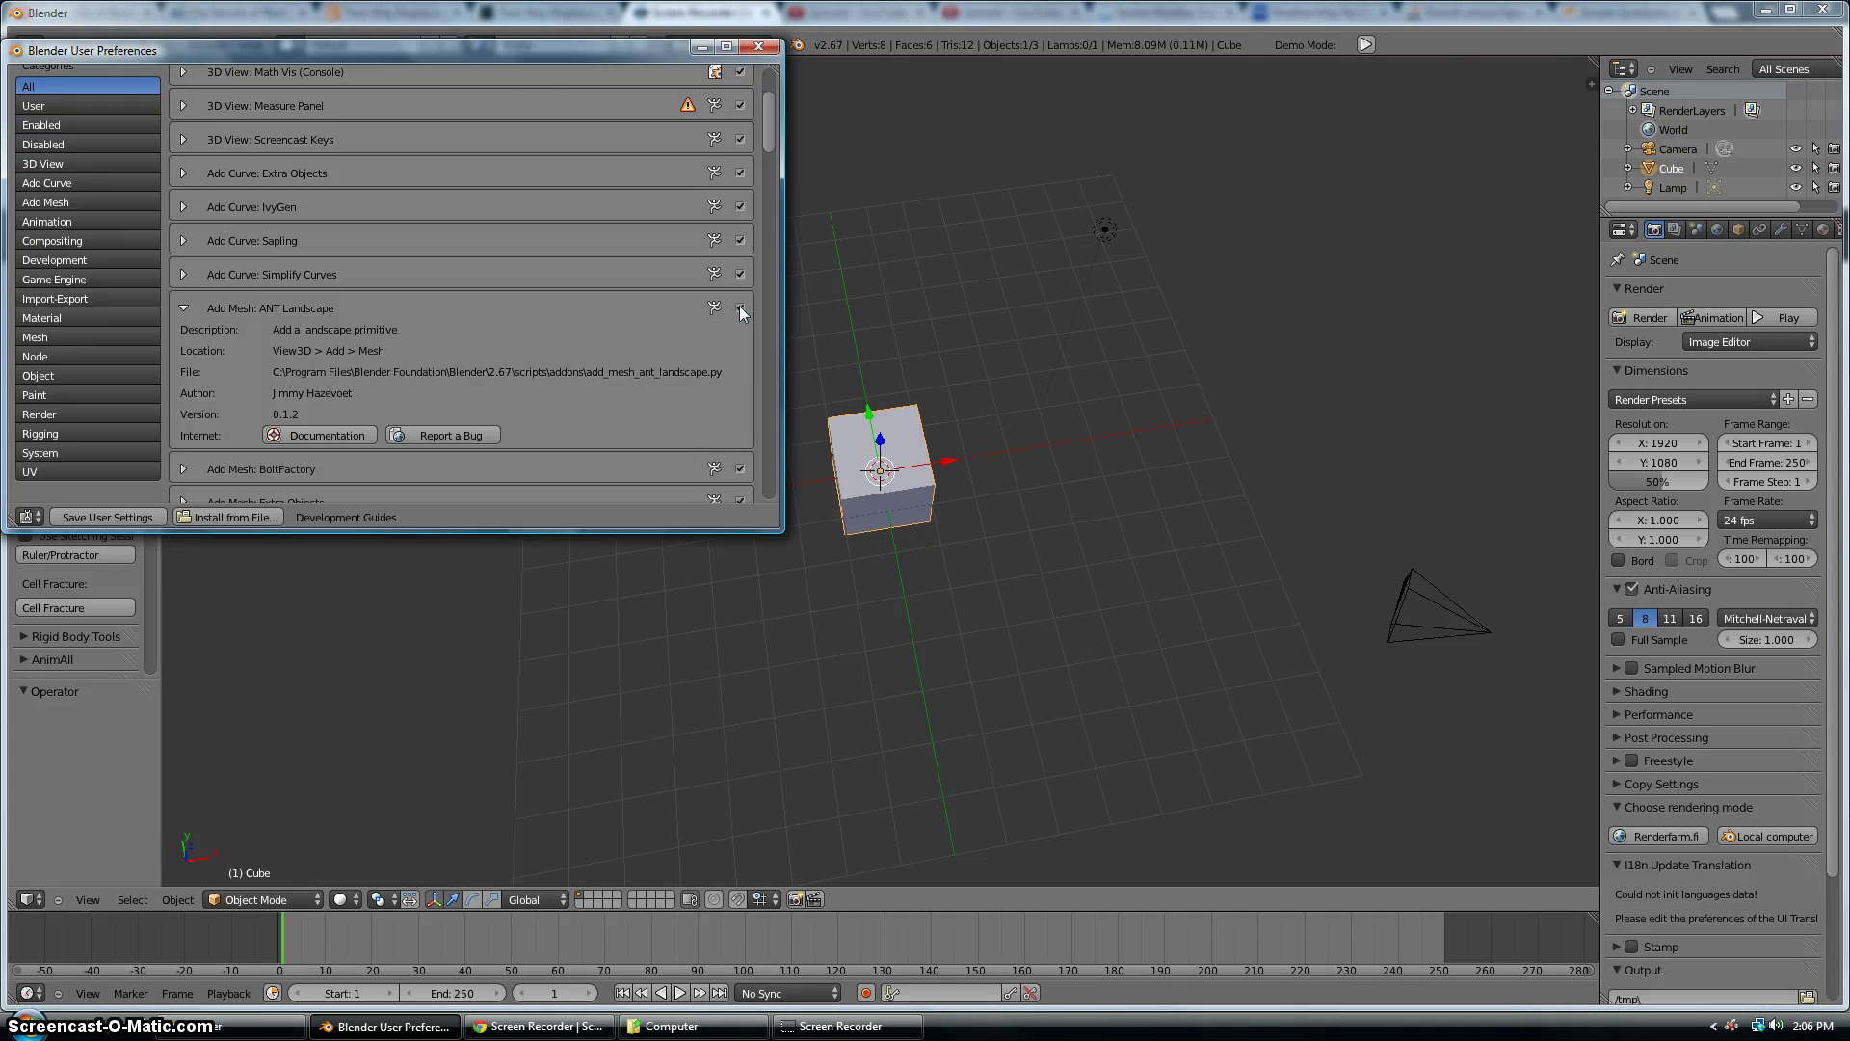
left_click(129, 518)
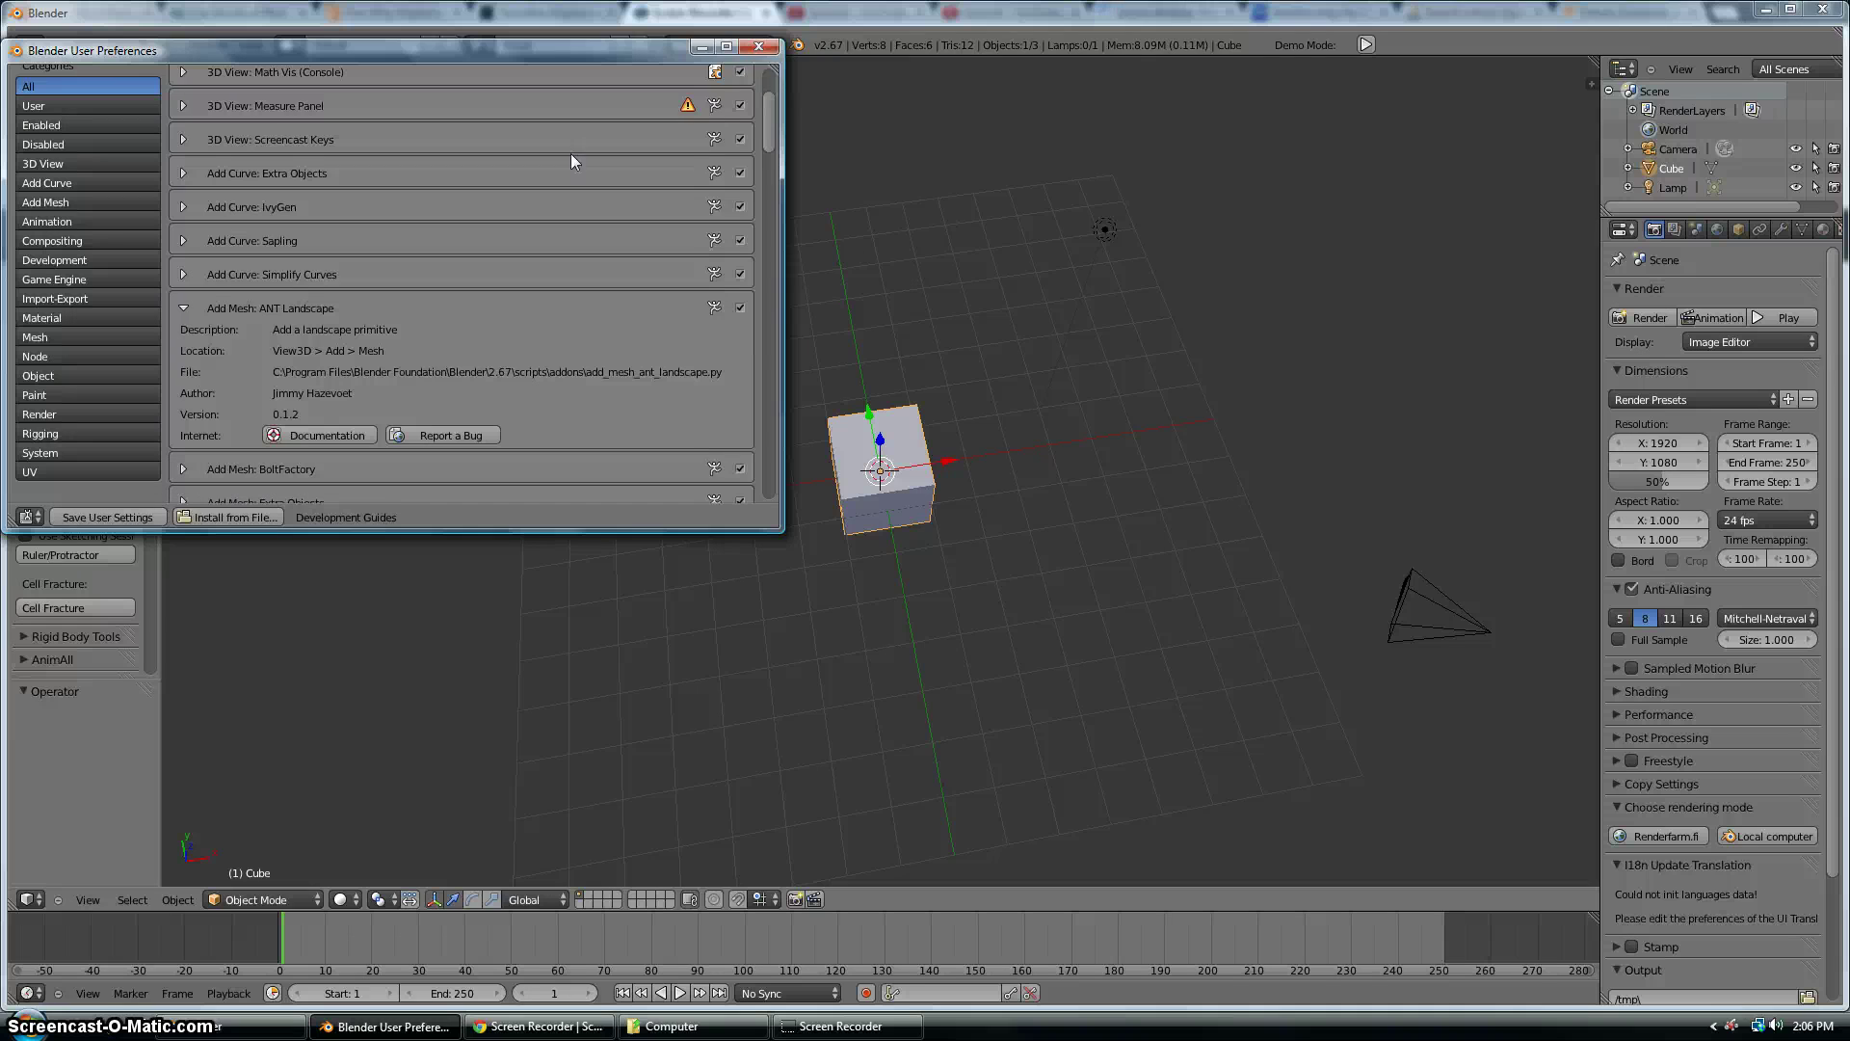
left_click(758, 48)
middle_click_drag(713, 78, 336, 617)
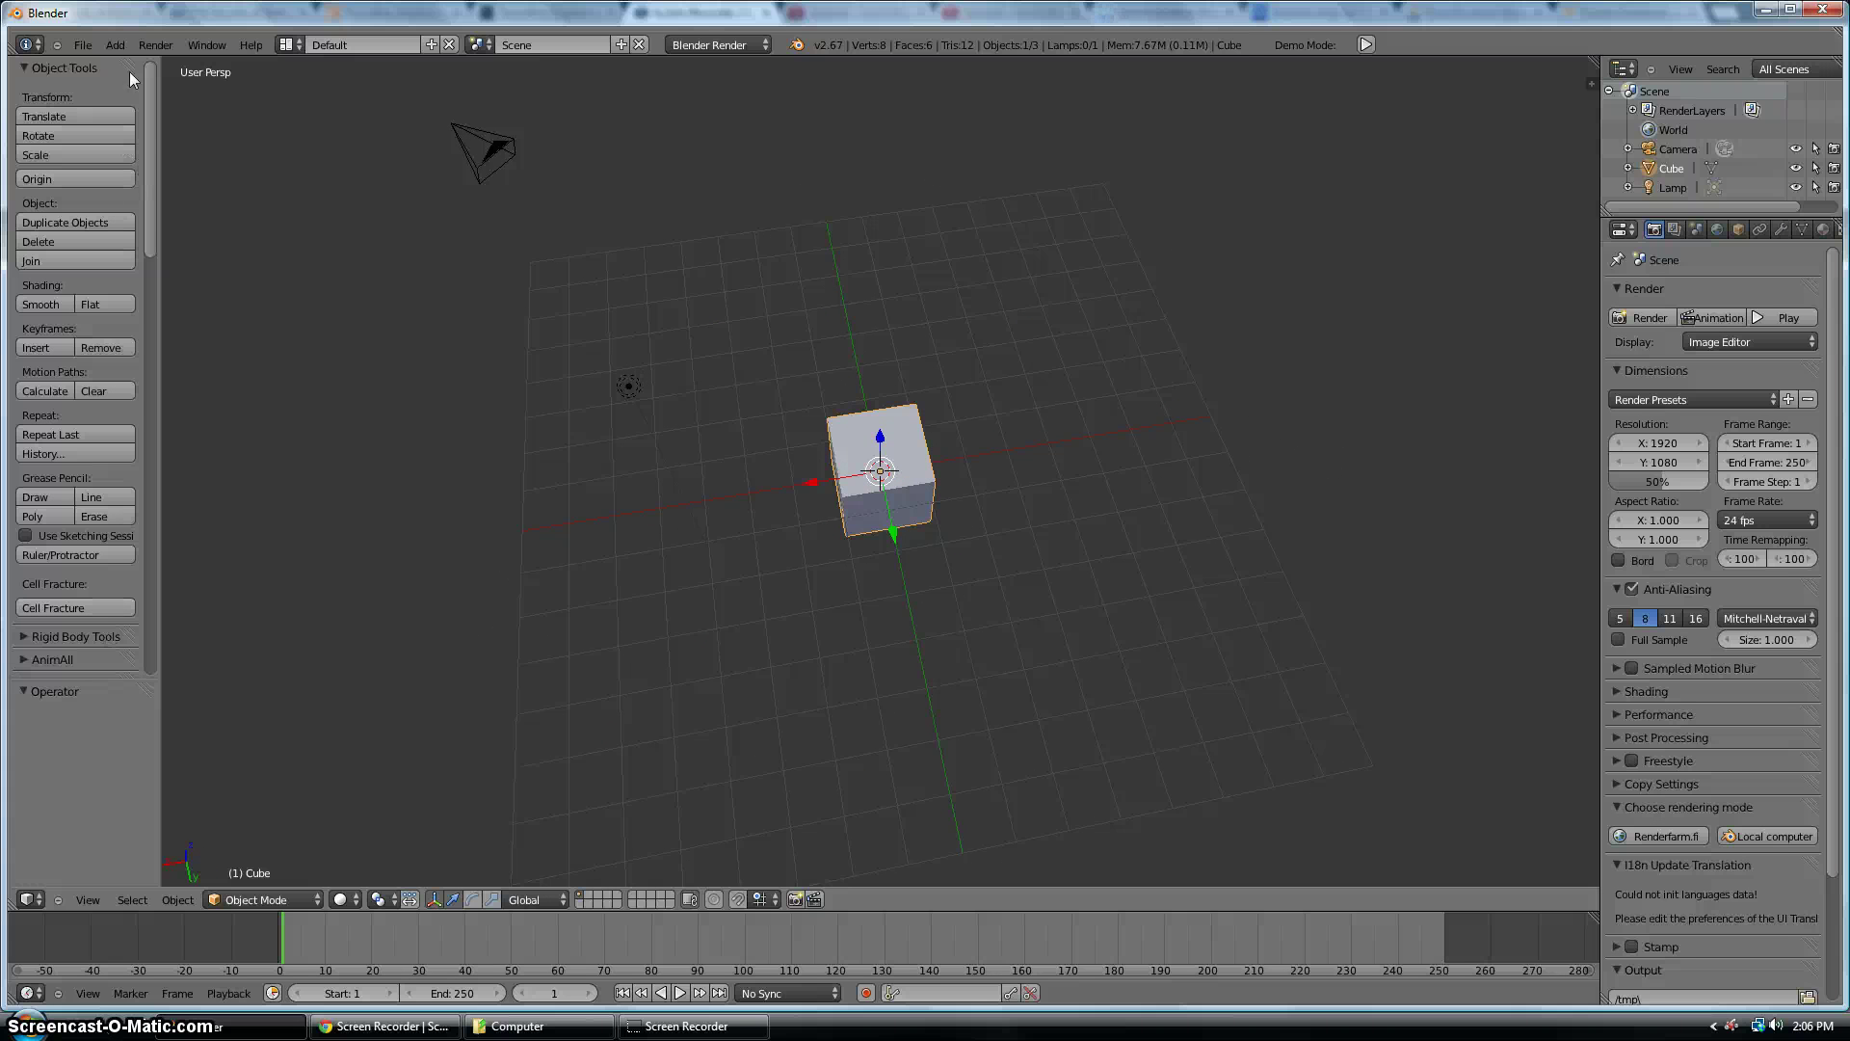
left_click(82, 44)
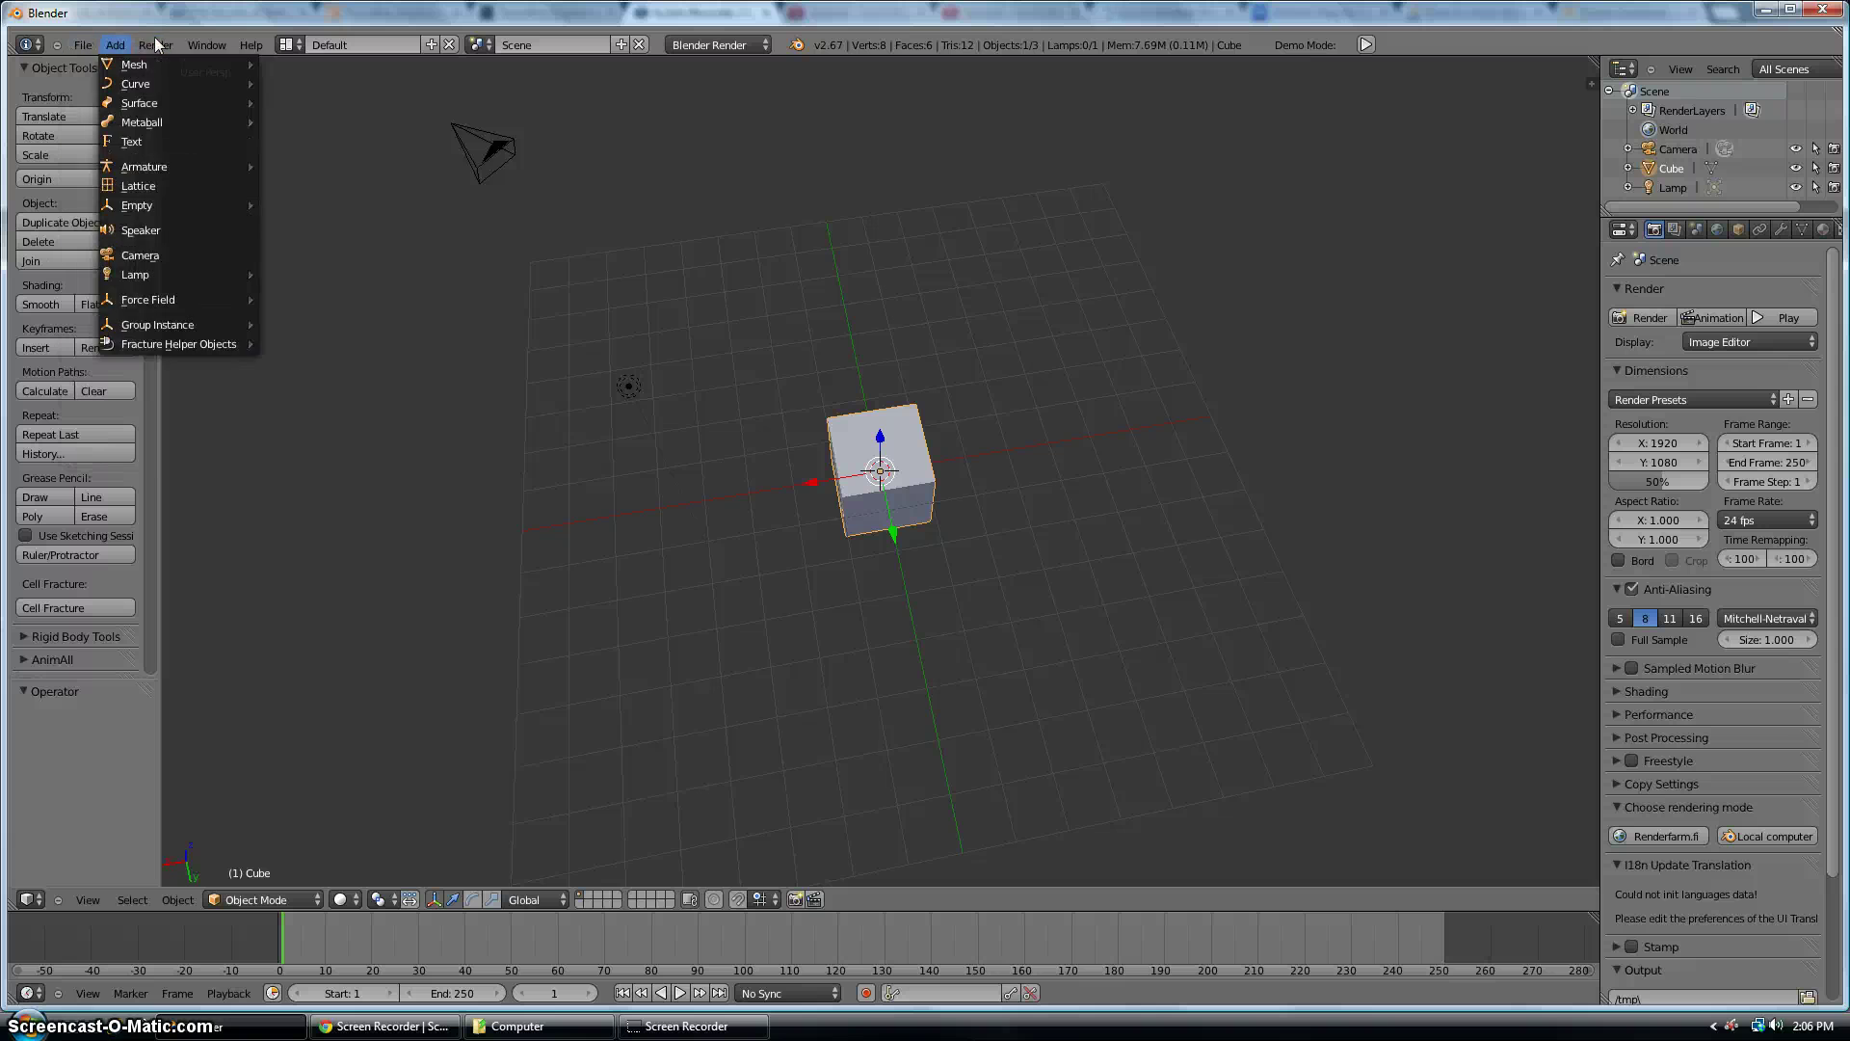
left_click(122, 45)
left_click(115, 44)
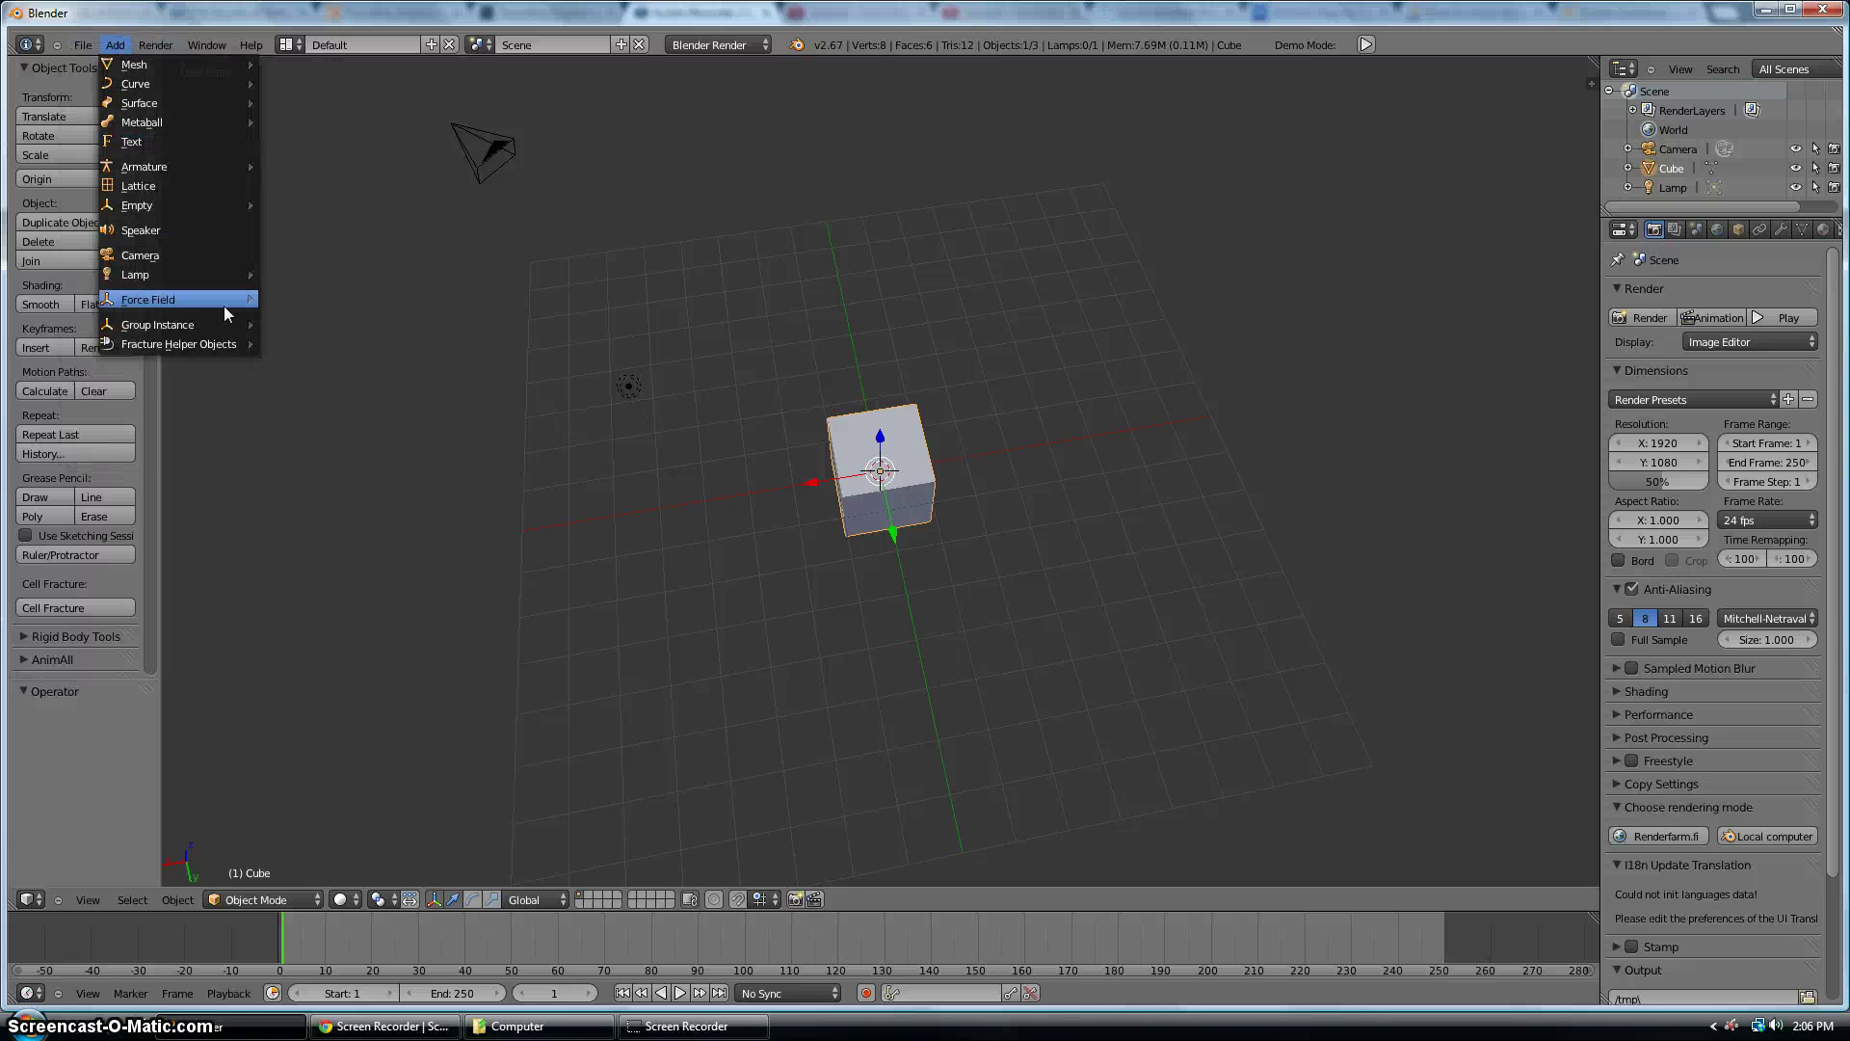
mouse_move(227, 350)
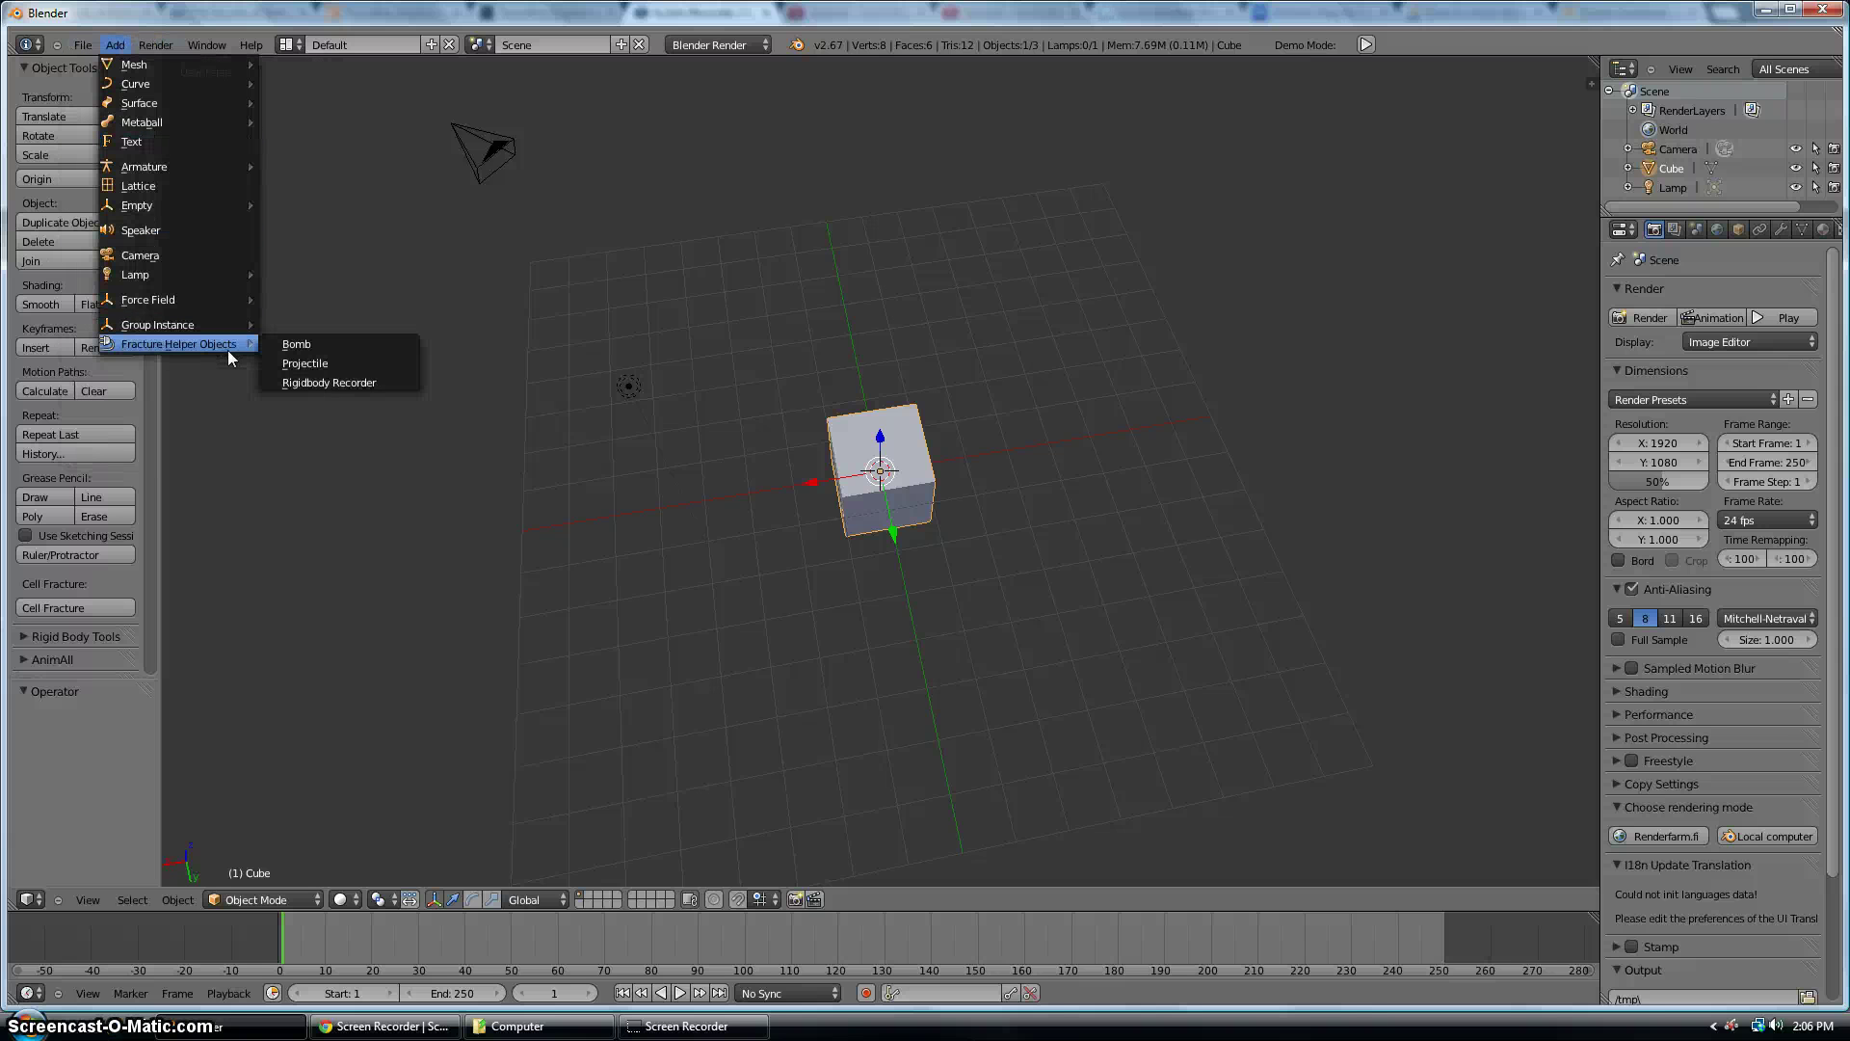
Check the ANT Landscape add-on's details in the user preferences for where its primitive is located
left_click(83, 44)
left_click(135, 275)
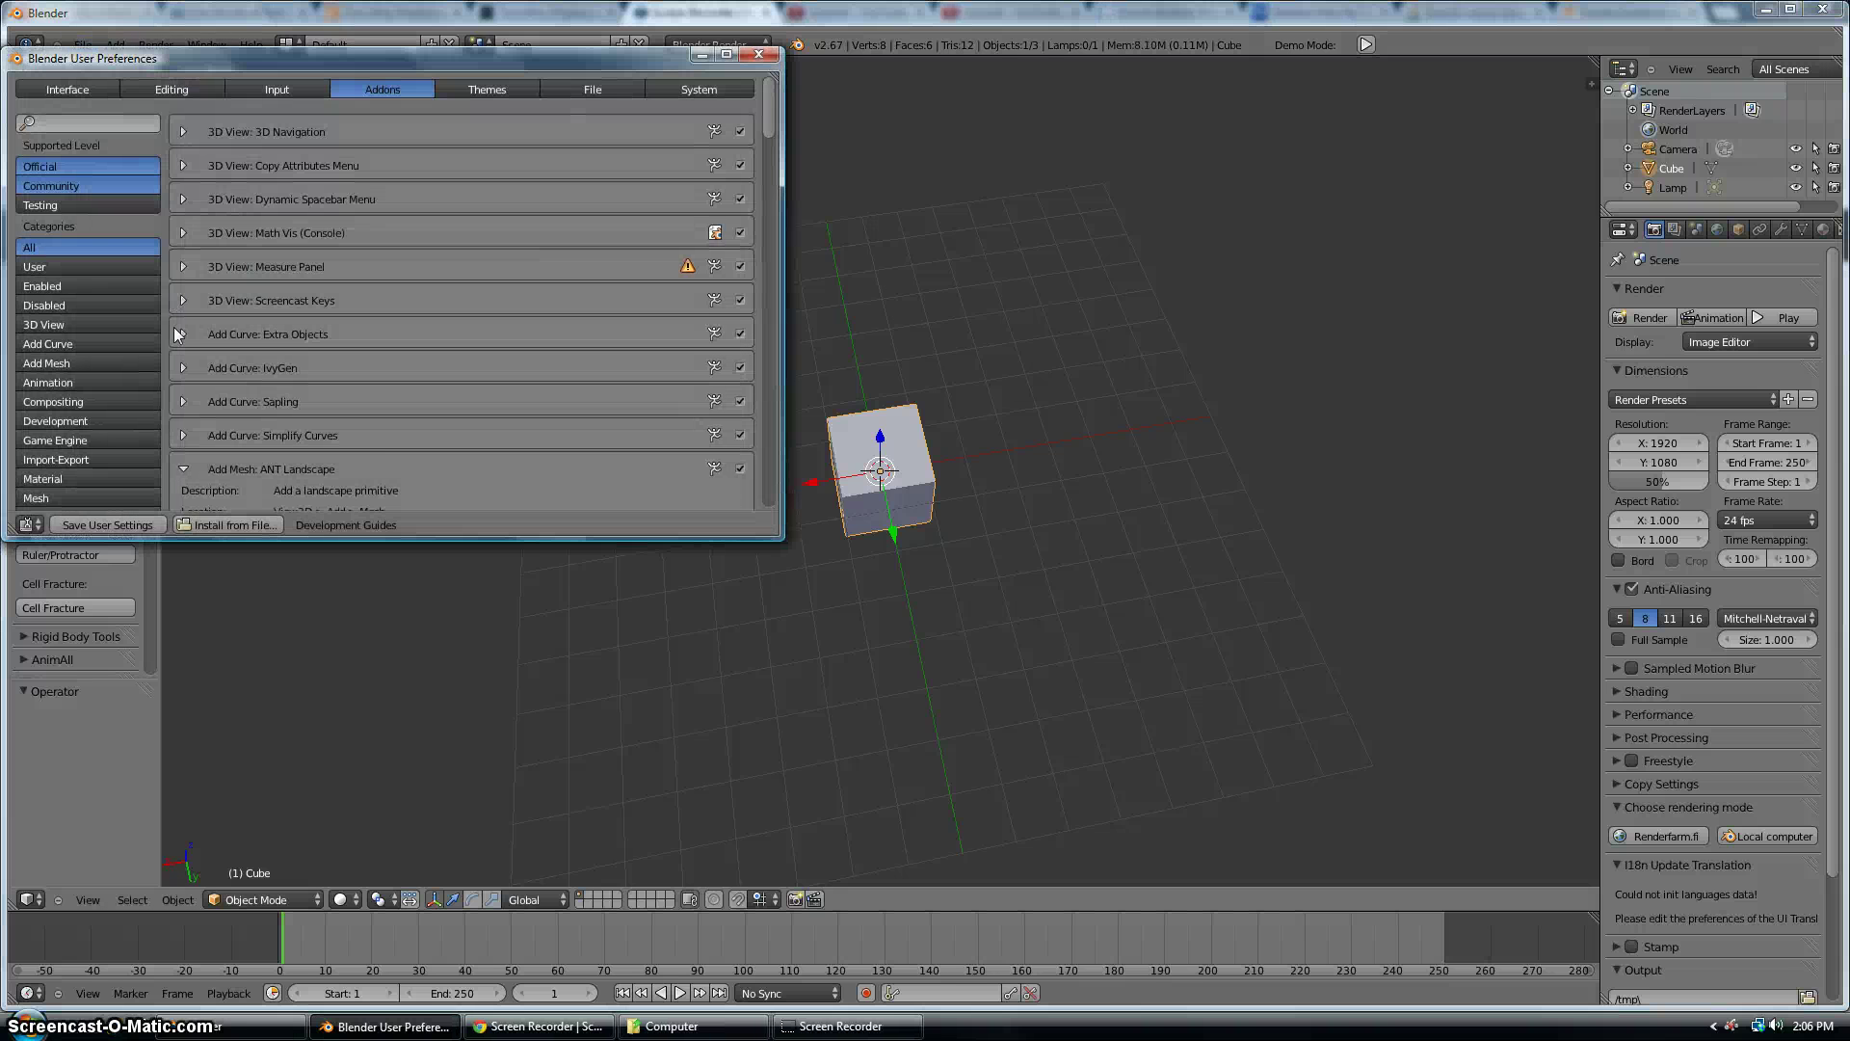
scroll(362, 368, "down", 2)
scroll(453, 418, "down", 2)
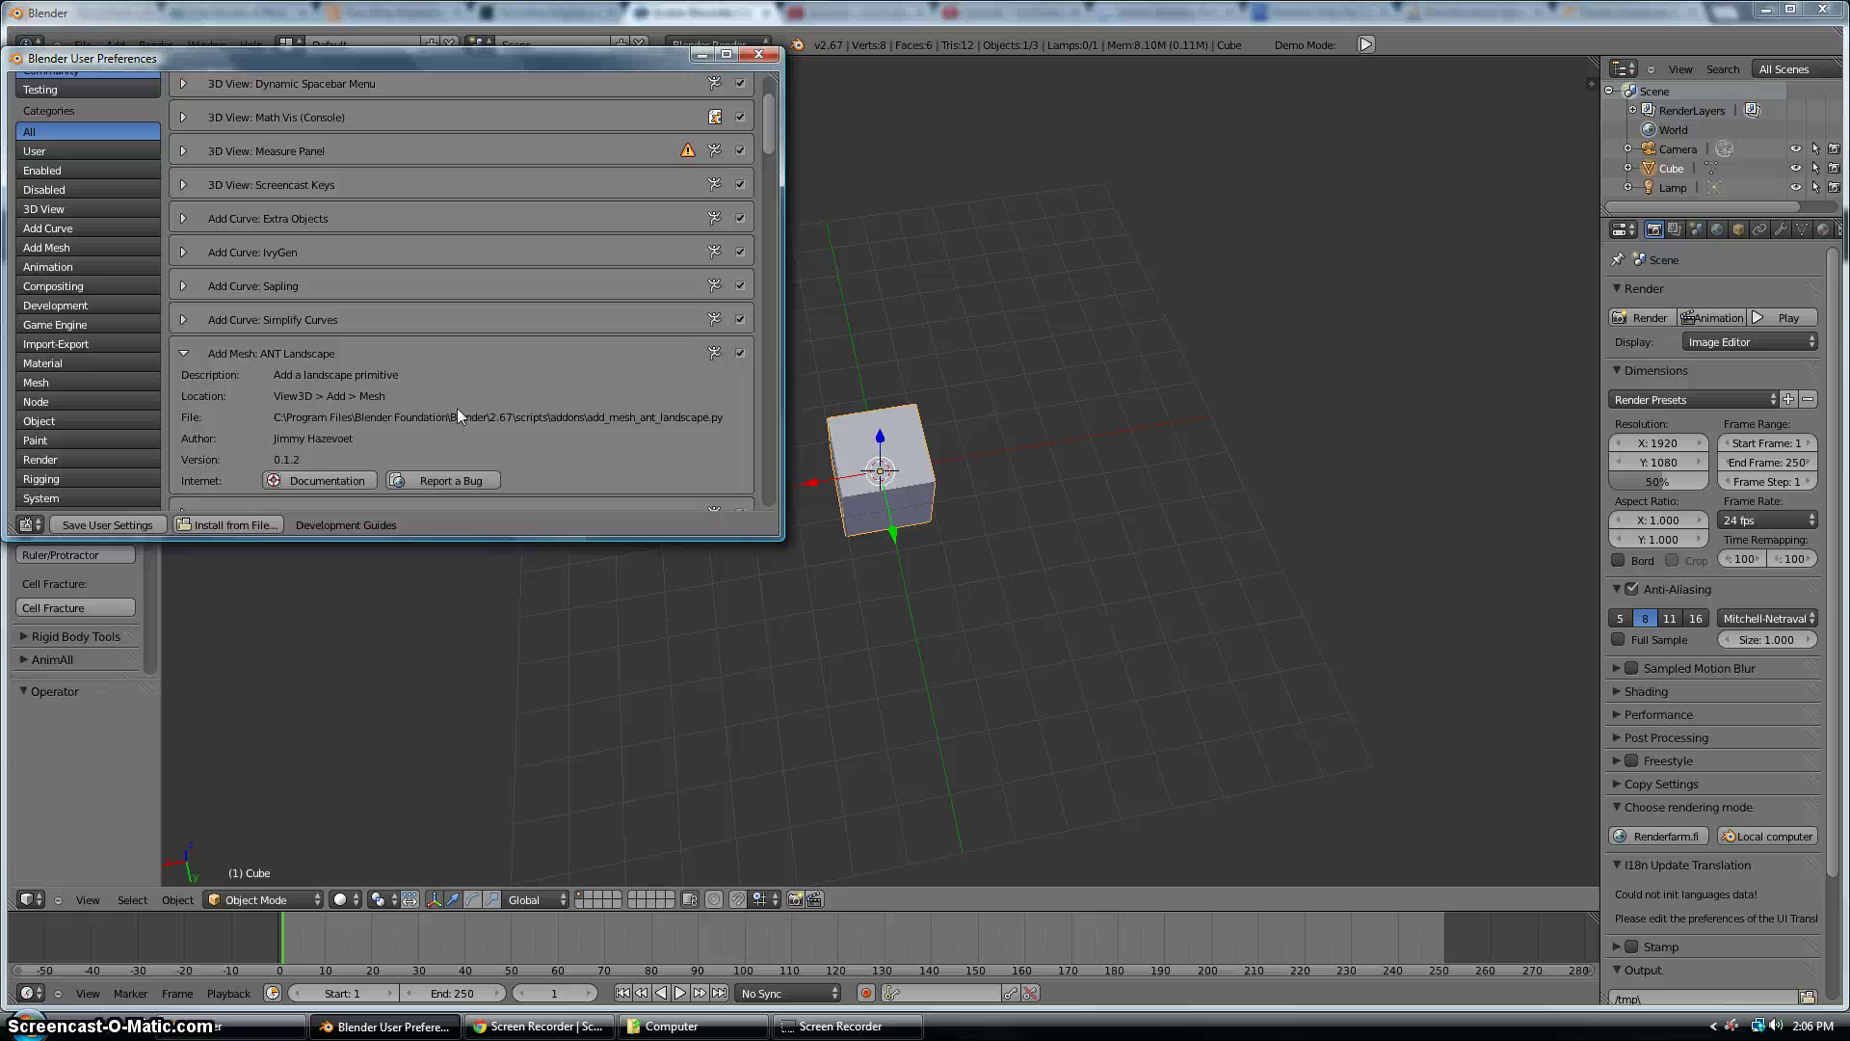
left_click(758, 54)
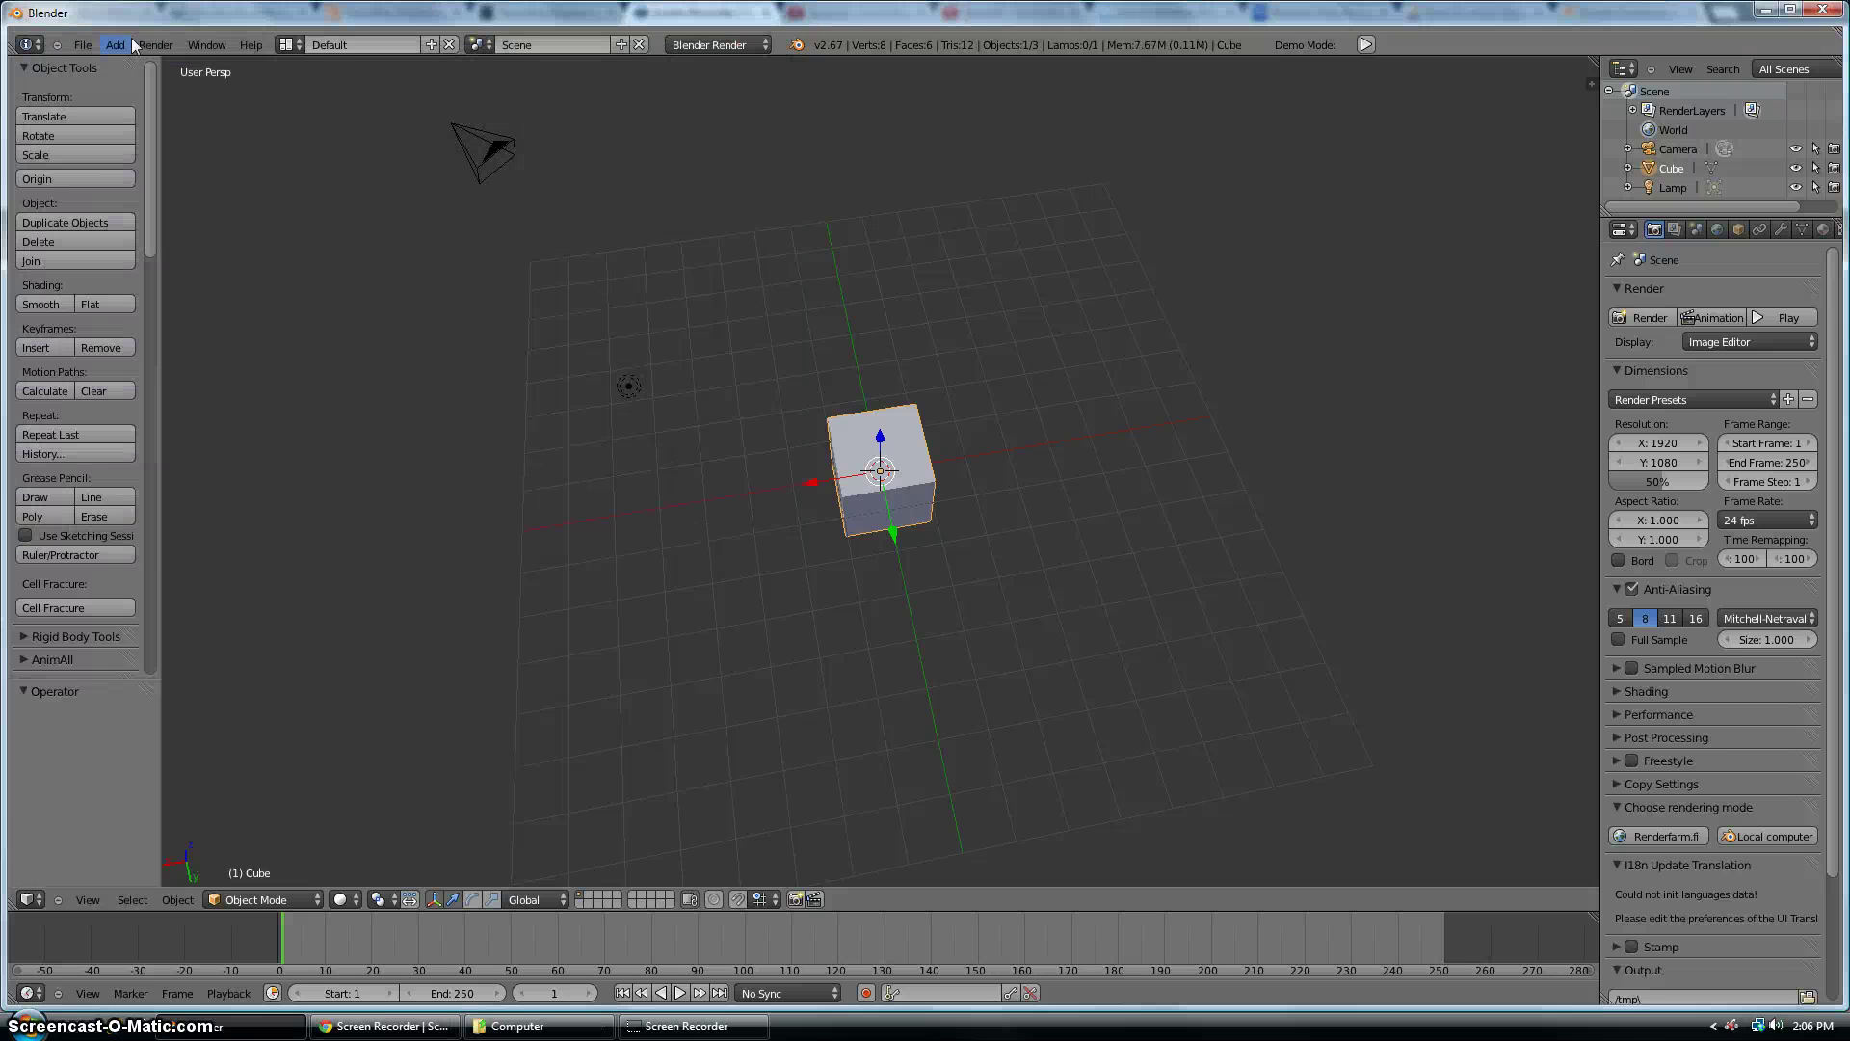
Add a Landscape mesh primitive to the scene
left_click(156, 44)
left_click(113, 44)
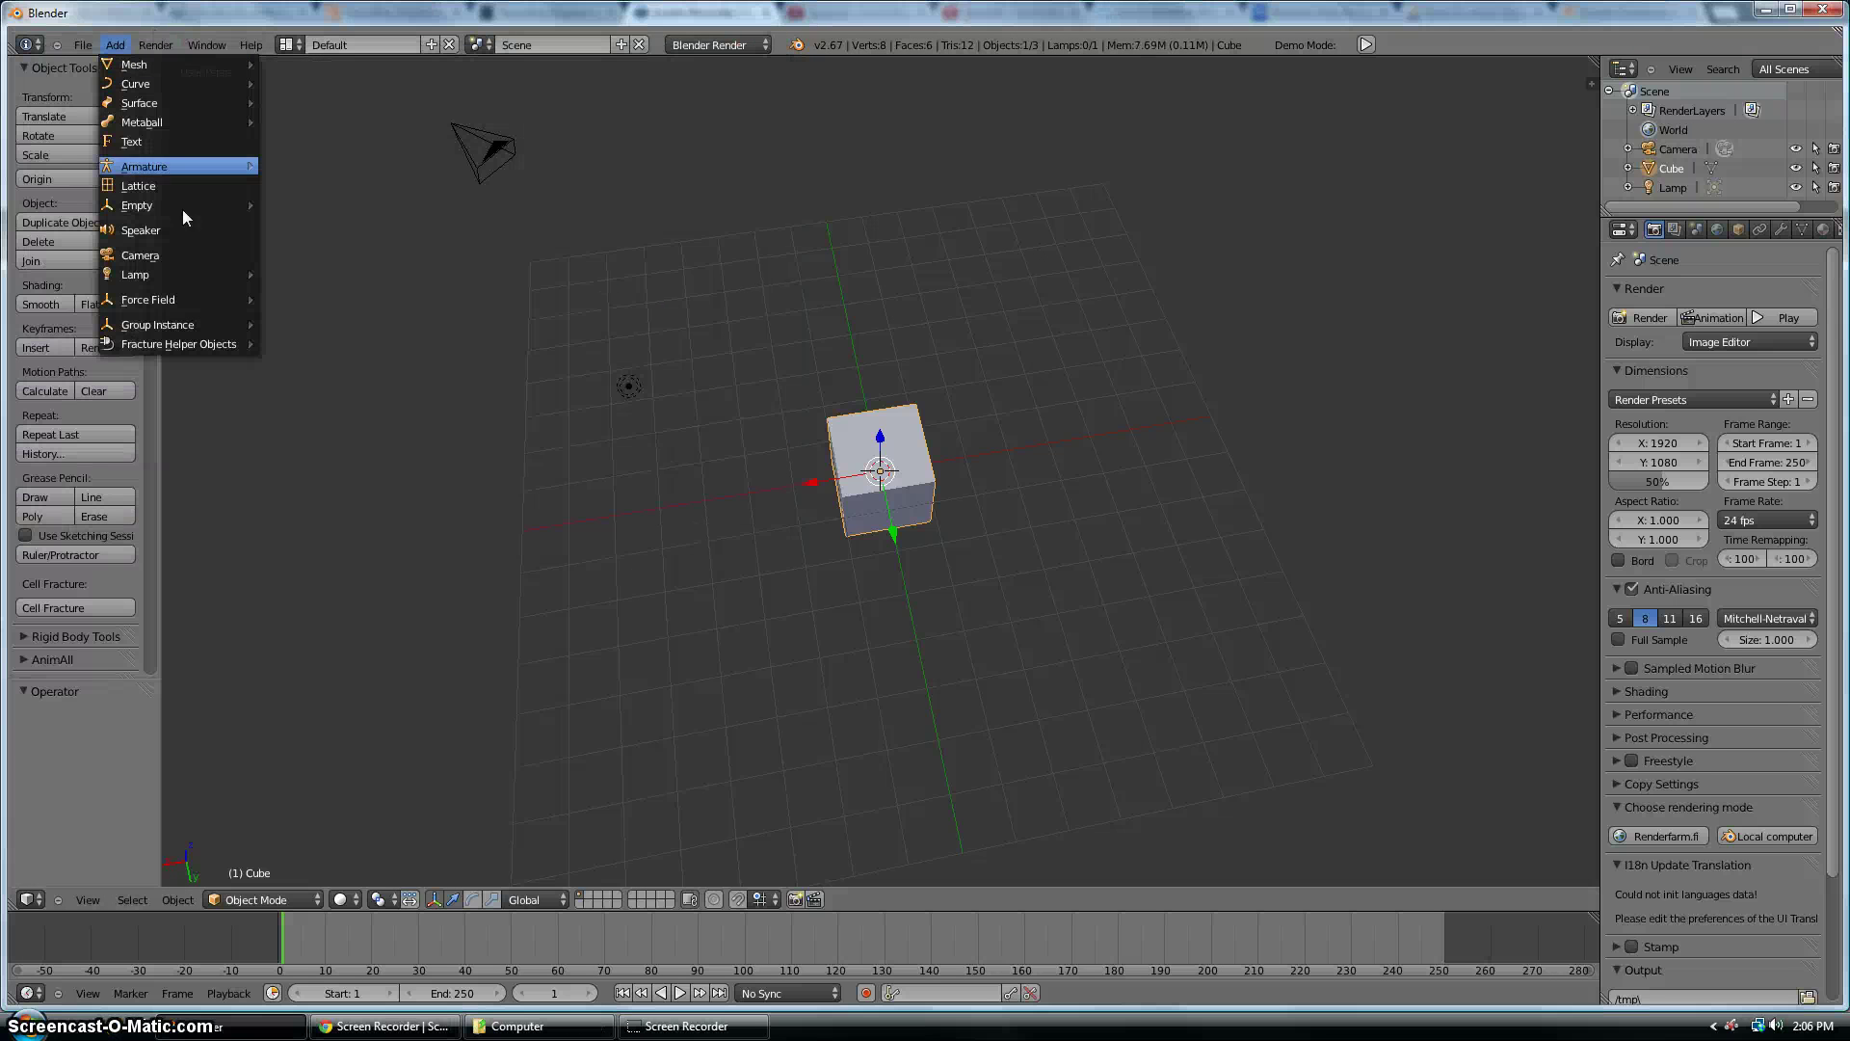
mouse_move(198, 301)
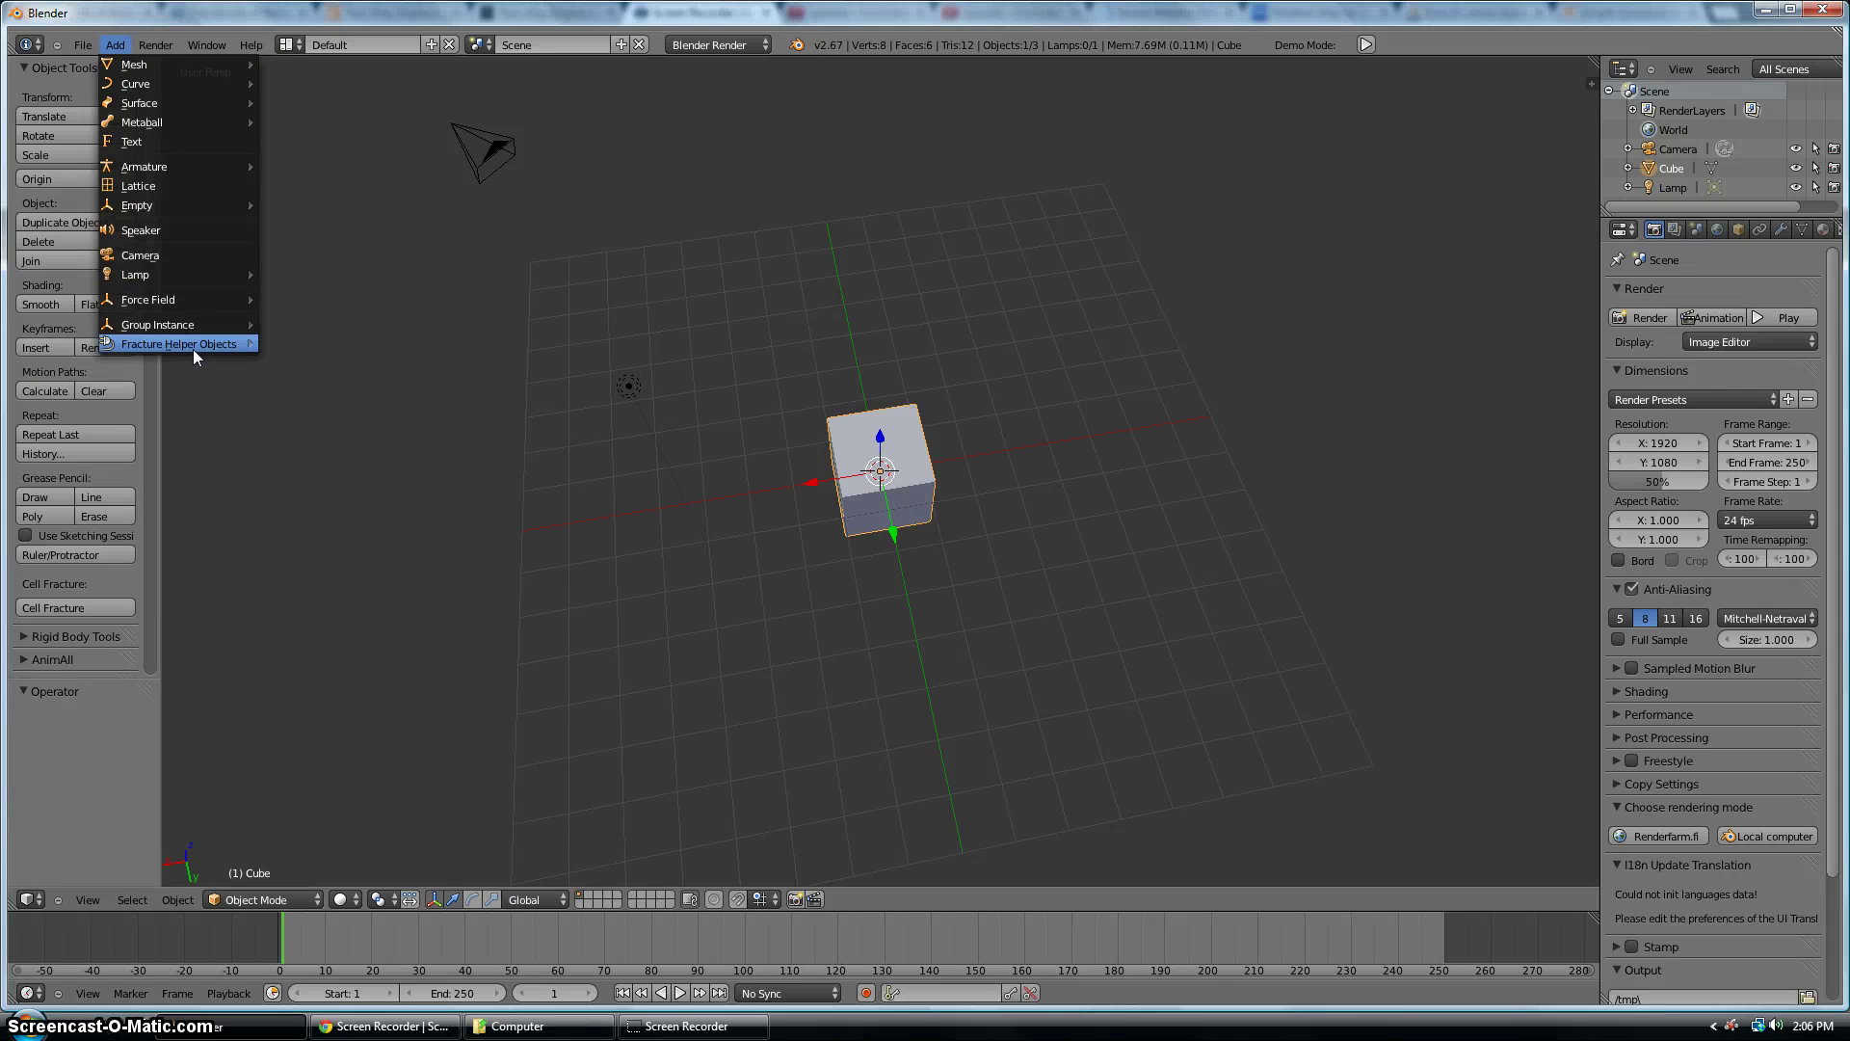
mouse_move(156, 60)
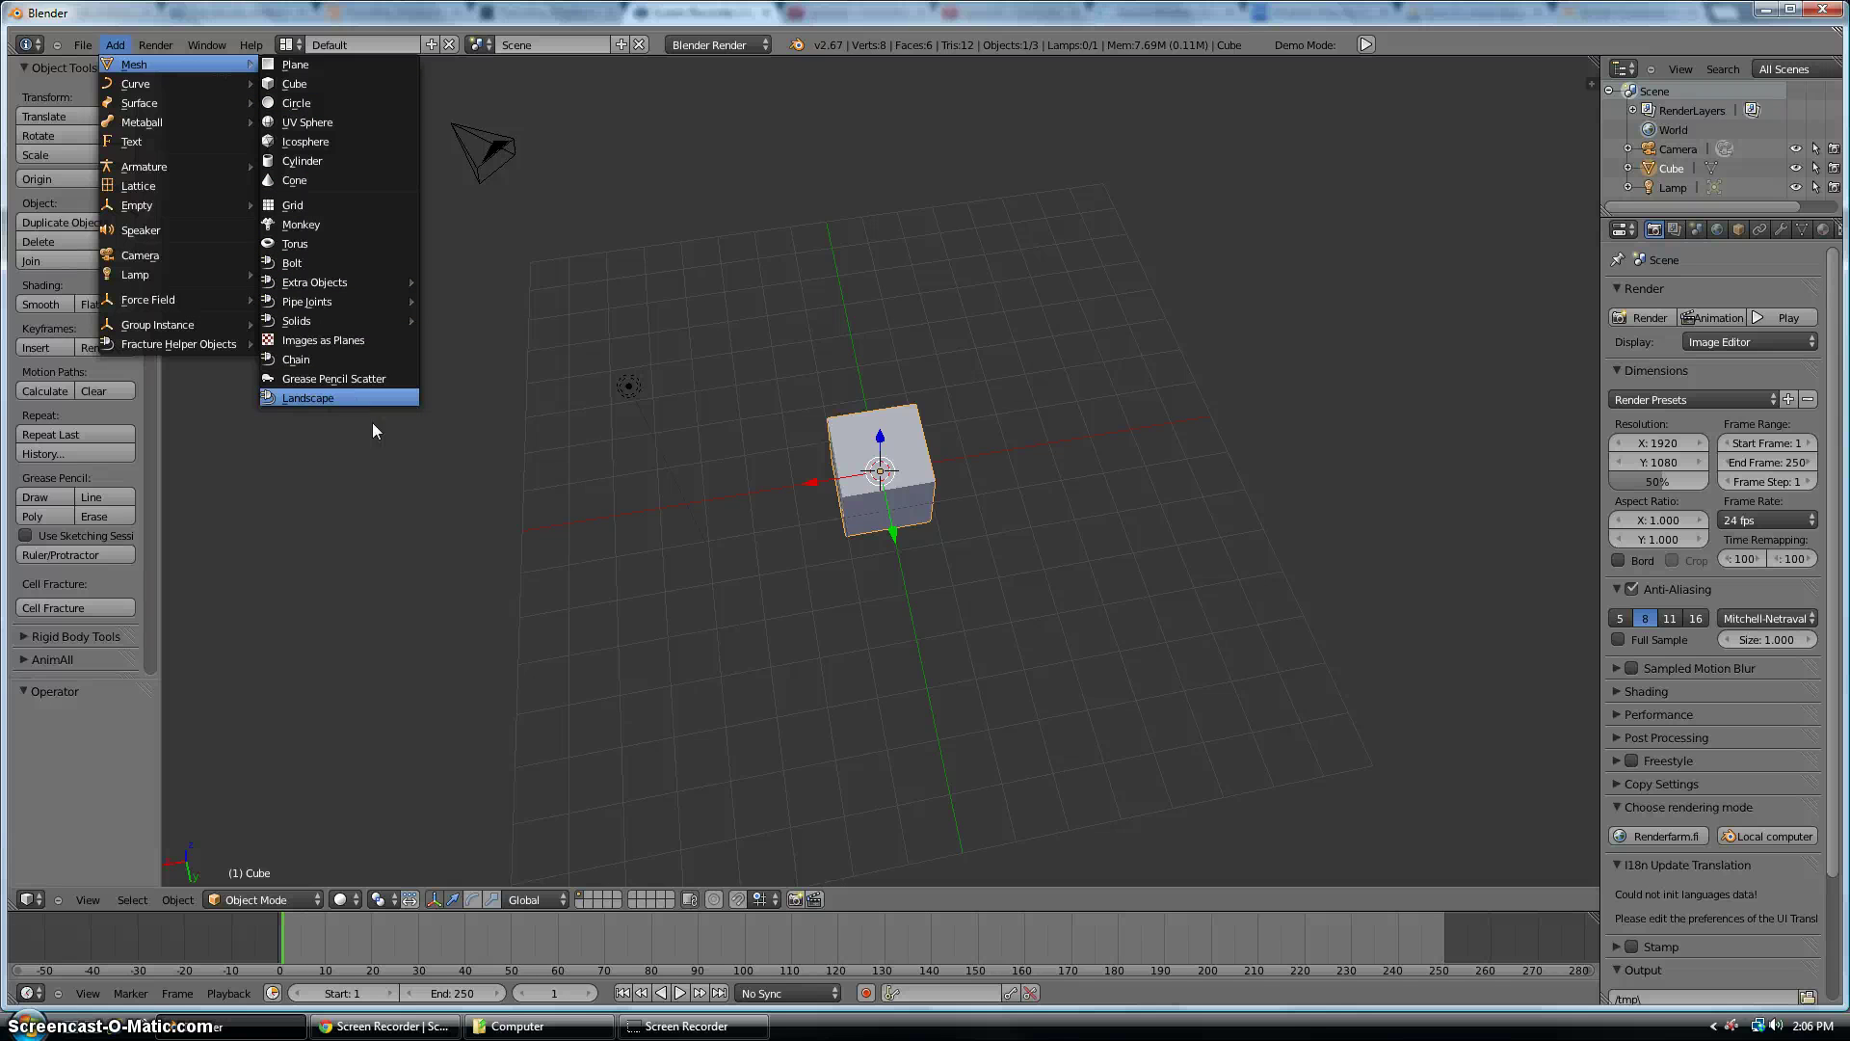
left_click(366, 398)
Delete the default cube covering the landscape and select the landscape mesh
middle_click_drag(860, 489, 912, 458)
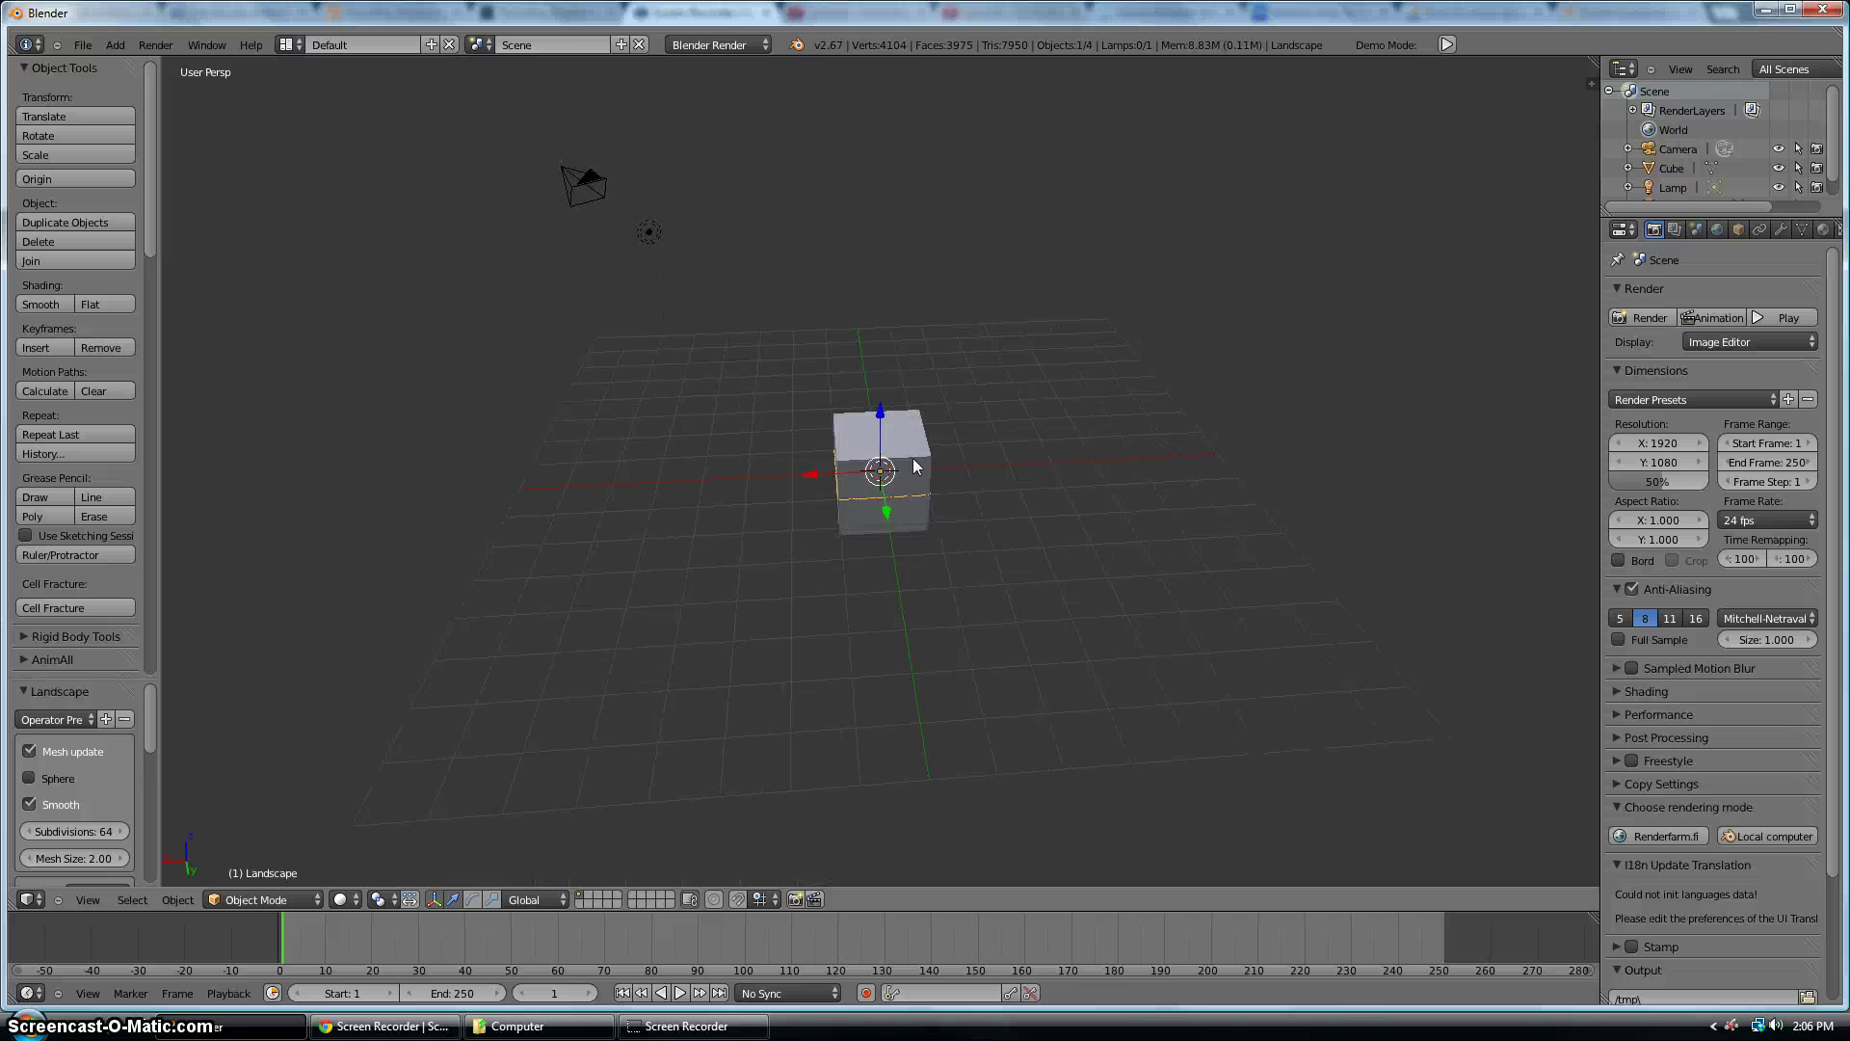
right_click(913, 460)
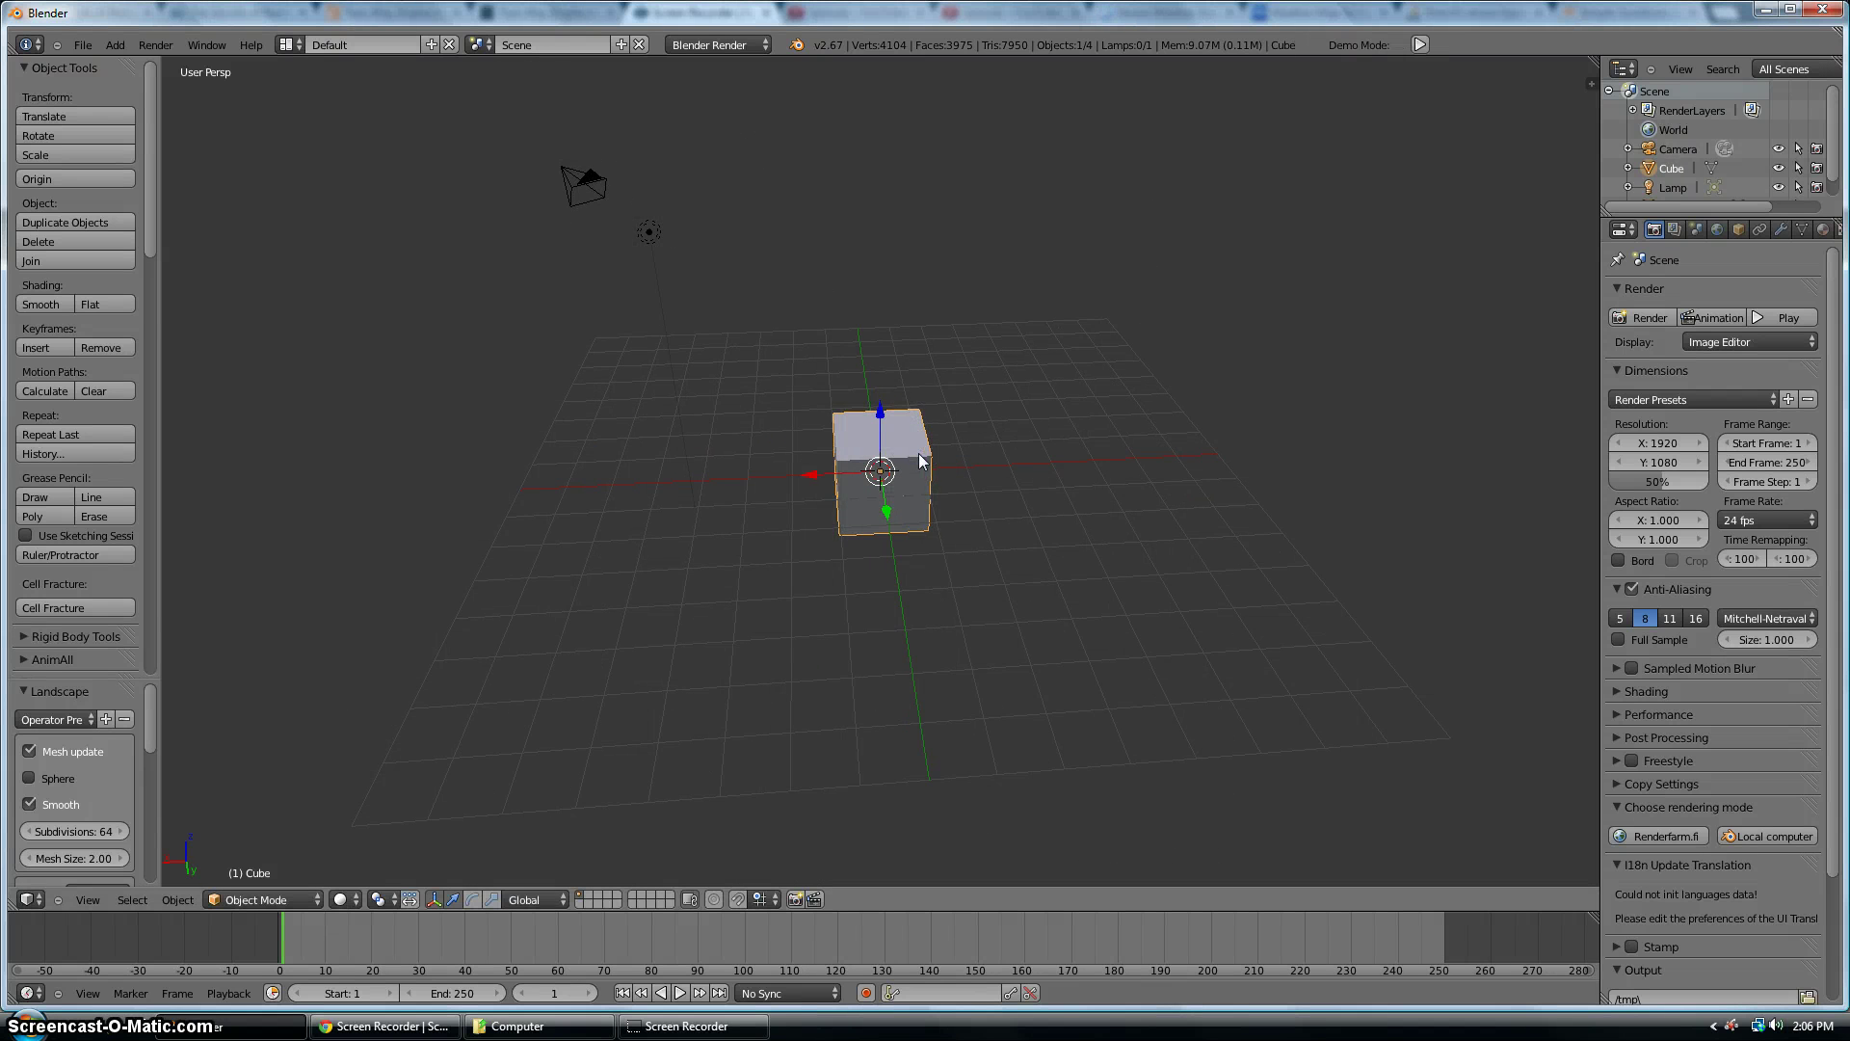
key("x")
left_click(917, 455)
right_click(900, 477)
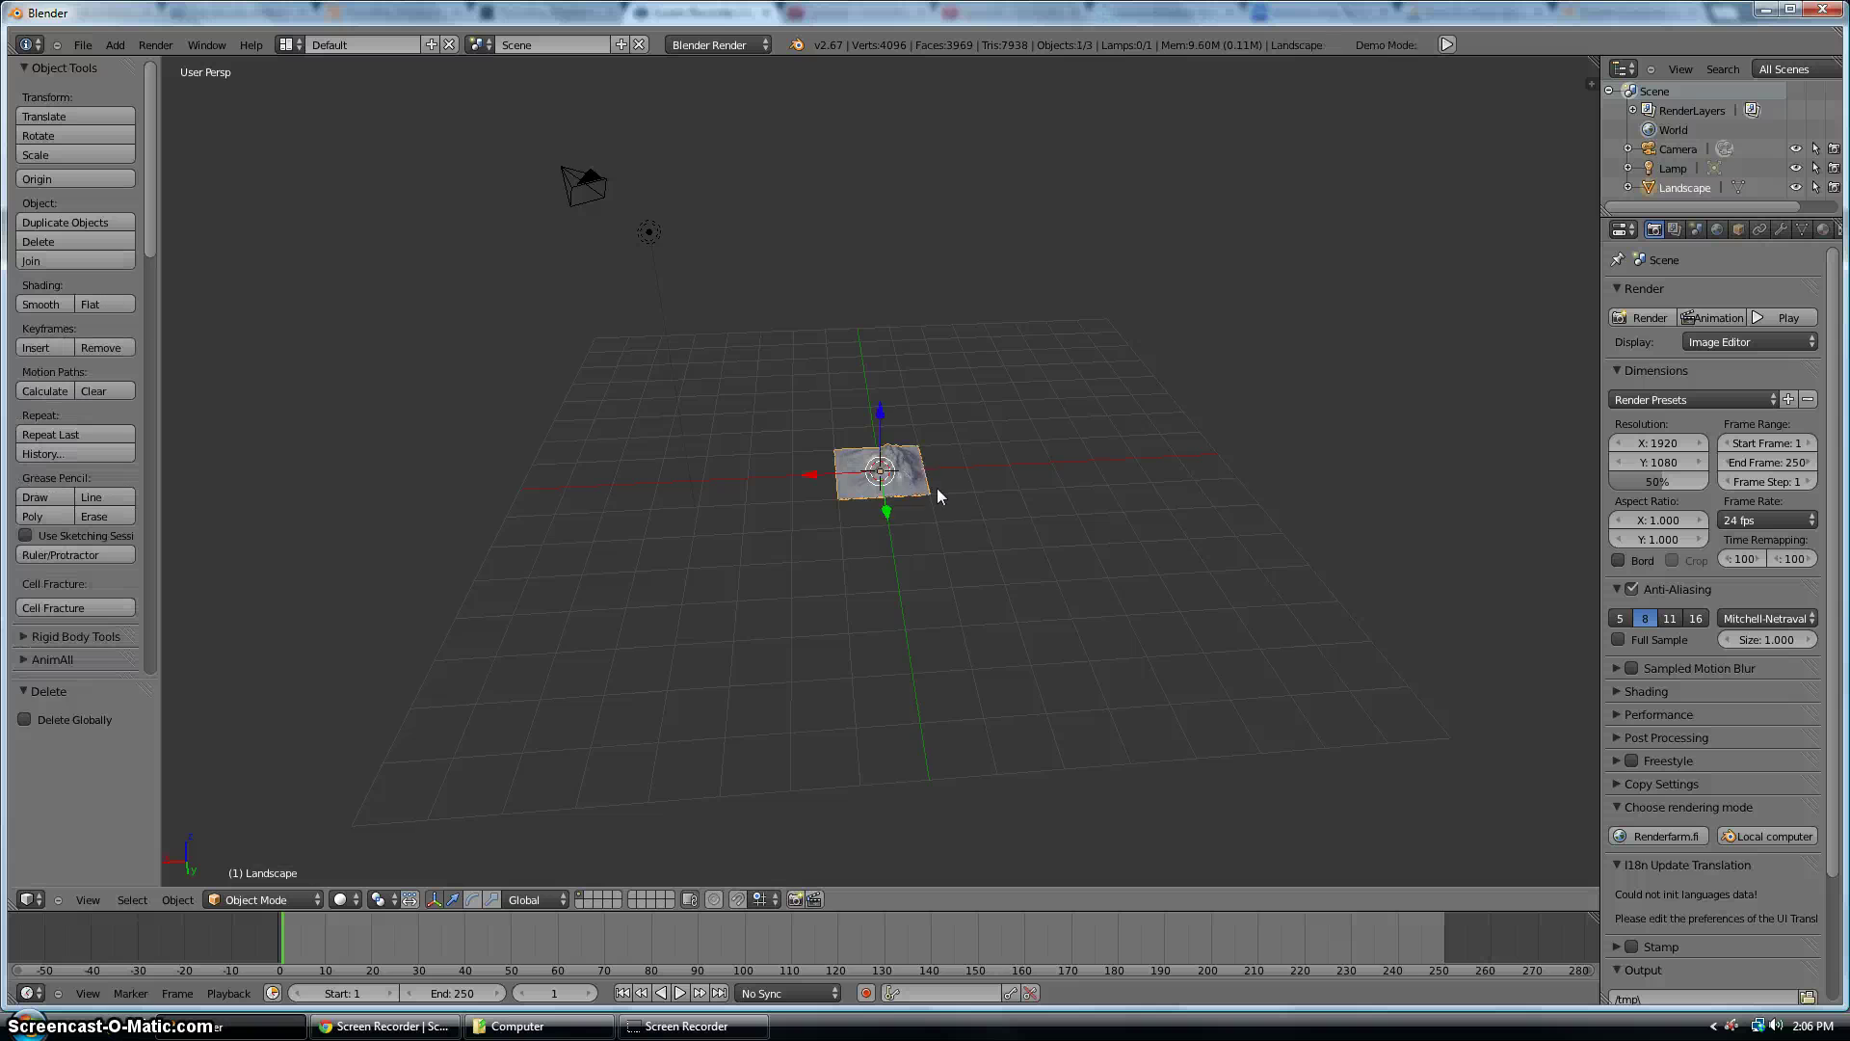
Examine the landscape's terrain shape up close and from several angles
scroll(940, 497, "up", 7)
scroll(948, 501, "up", 7)
scroll(1038, 455, "down", 7)
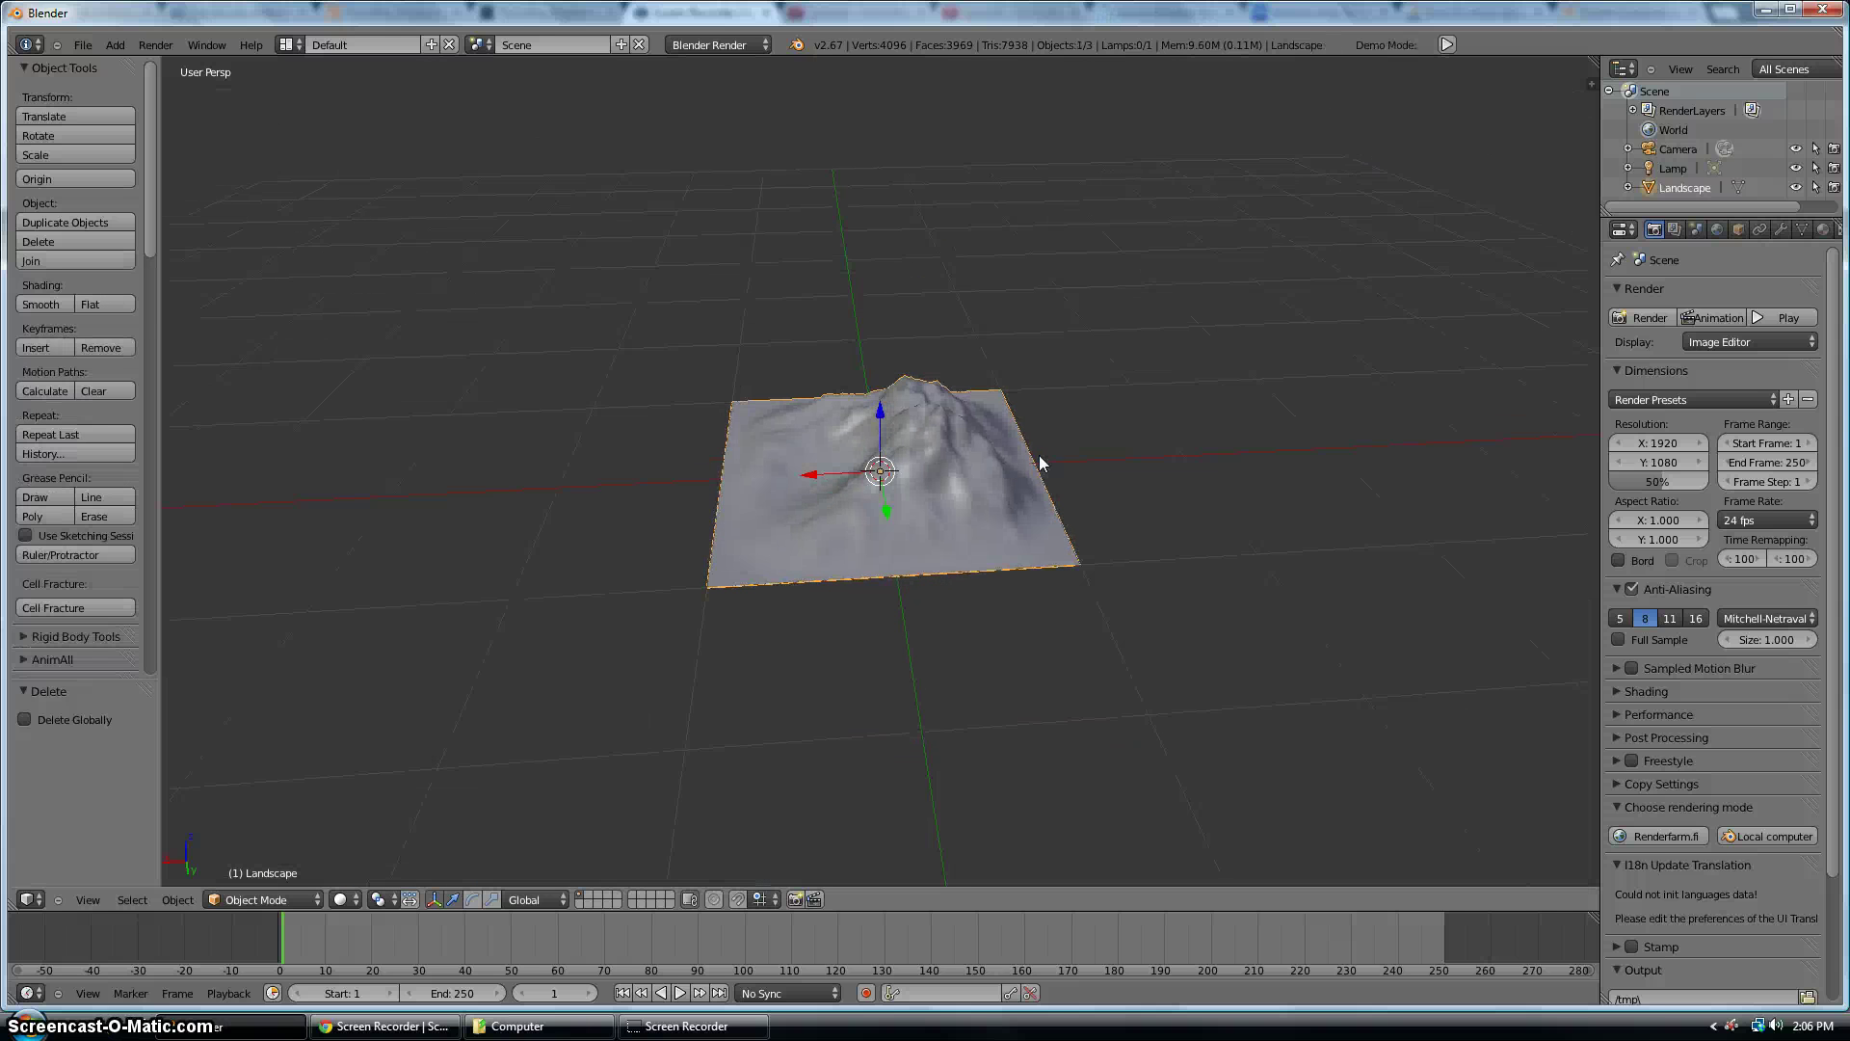
middle_click_drag(1040, 457, 847, 472)
scroll(941, 475, "down", 4)
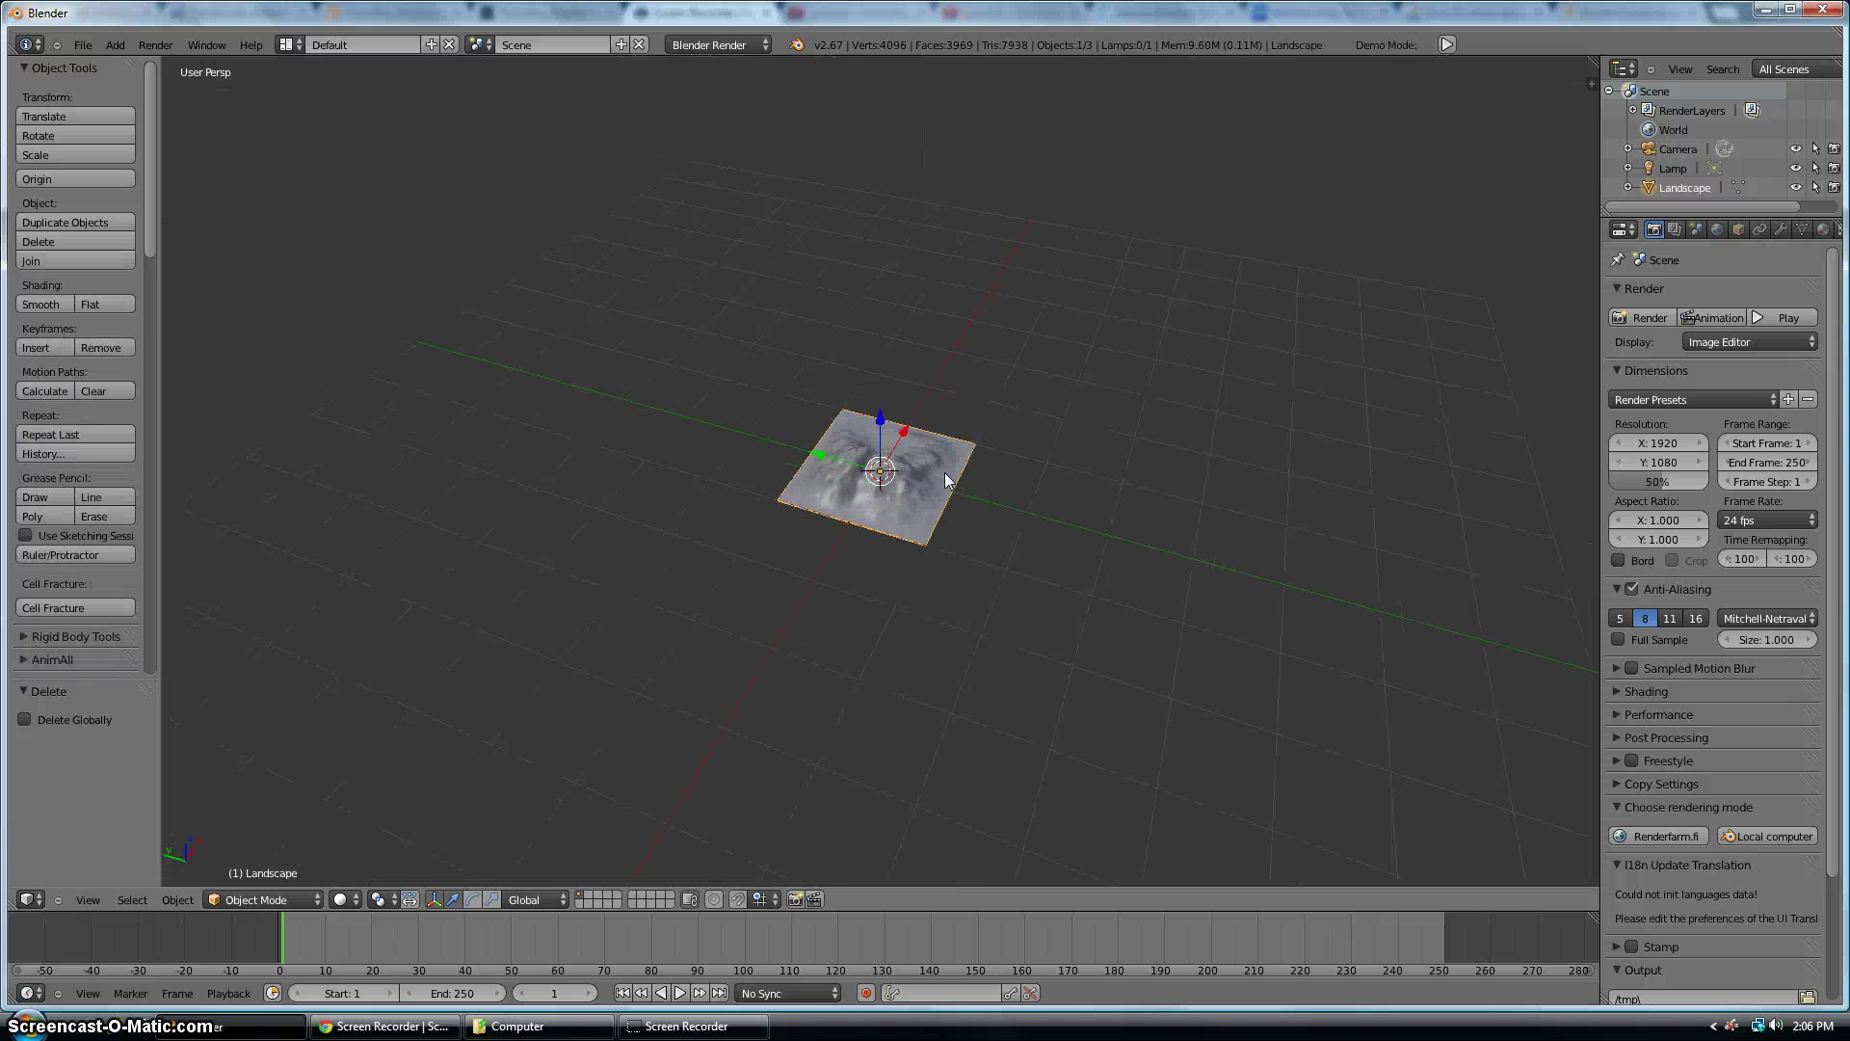
scroll(942, 475, "up", 6)
scroll(941, 467, "down", 3)
middle_click_drag(920, 624, 910, 532)
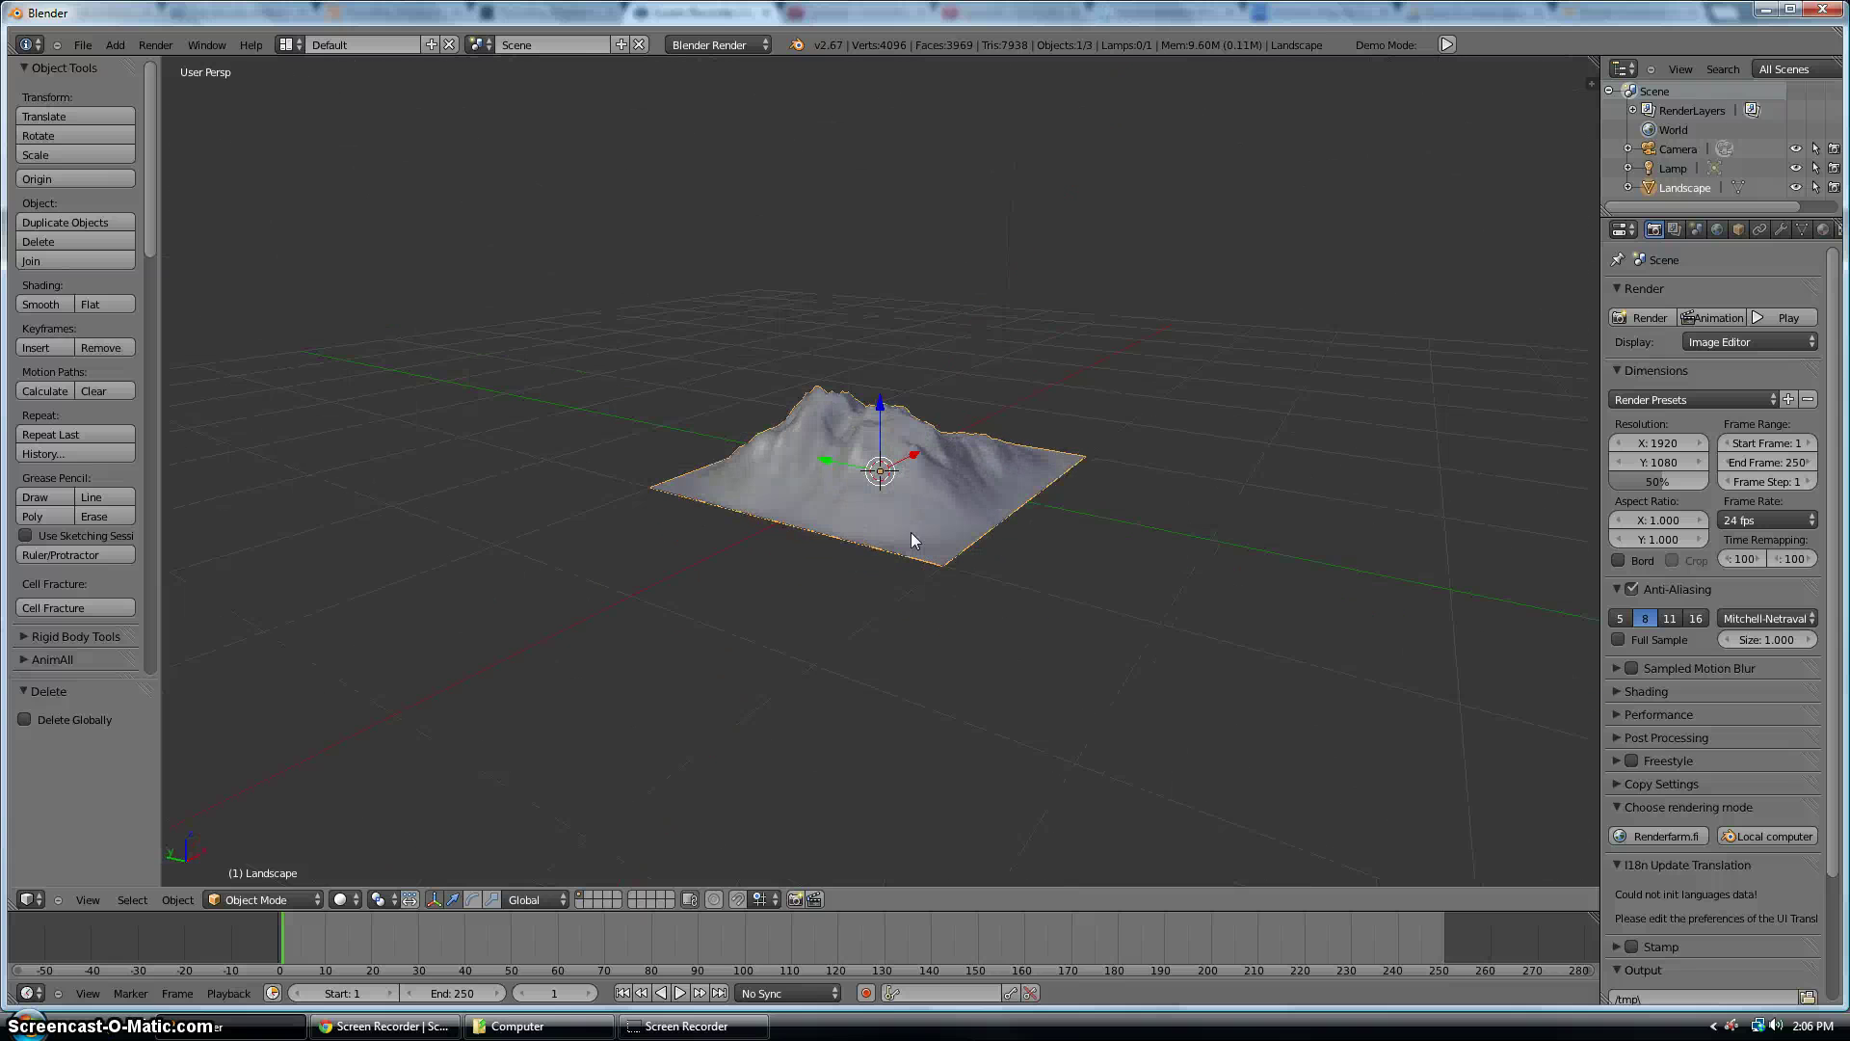
left_click(287, 900)
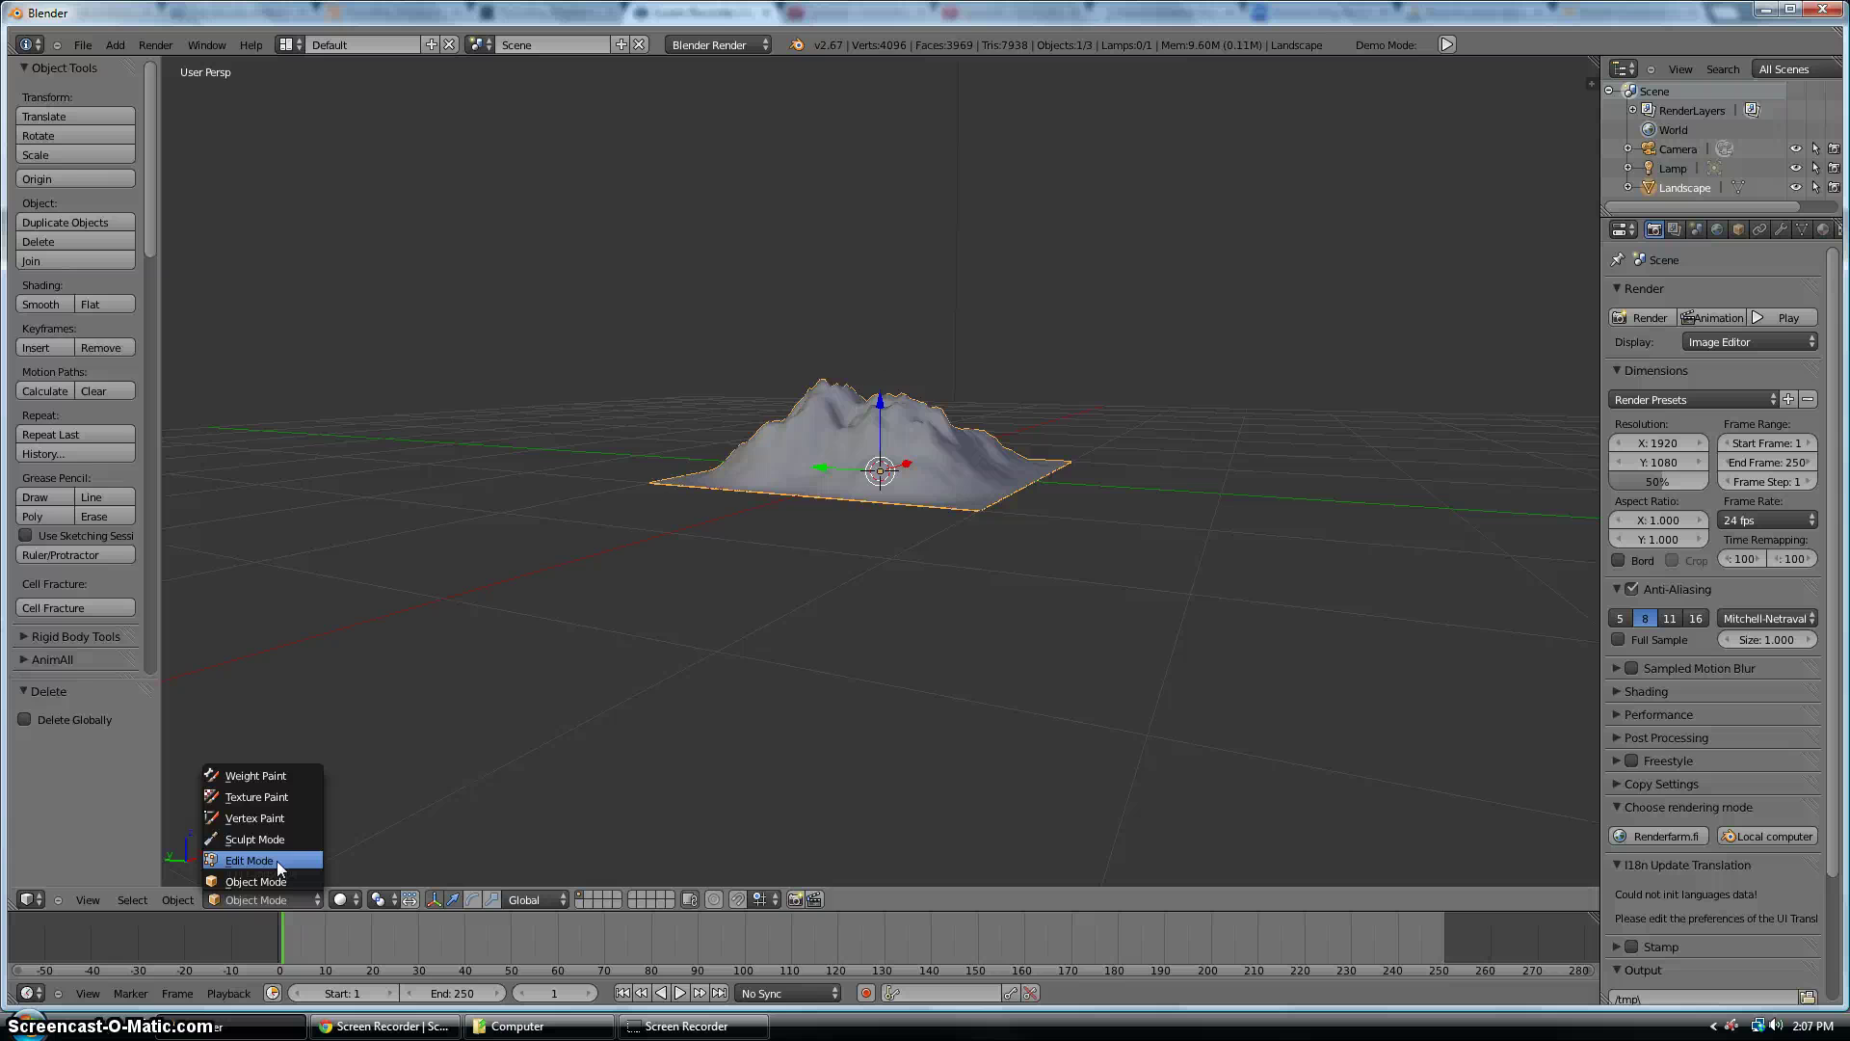
left_click(275, 859)
middle_click_drag(581, 599, 308, 496)
left_click_drag(151, 175, 156, 651)
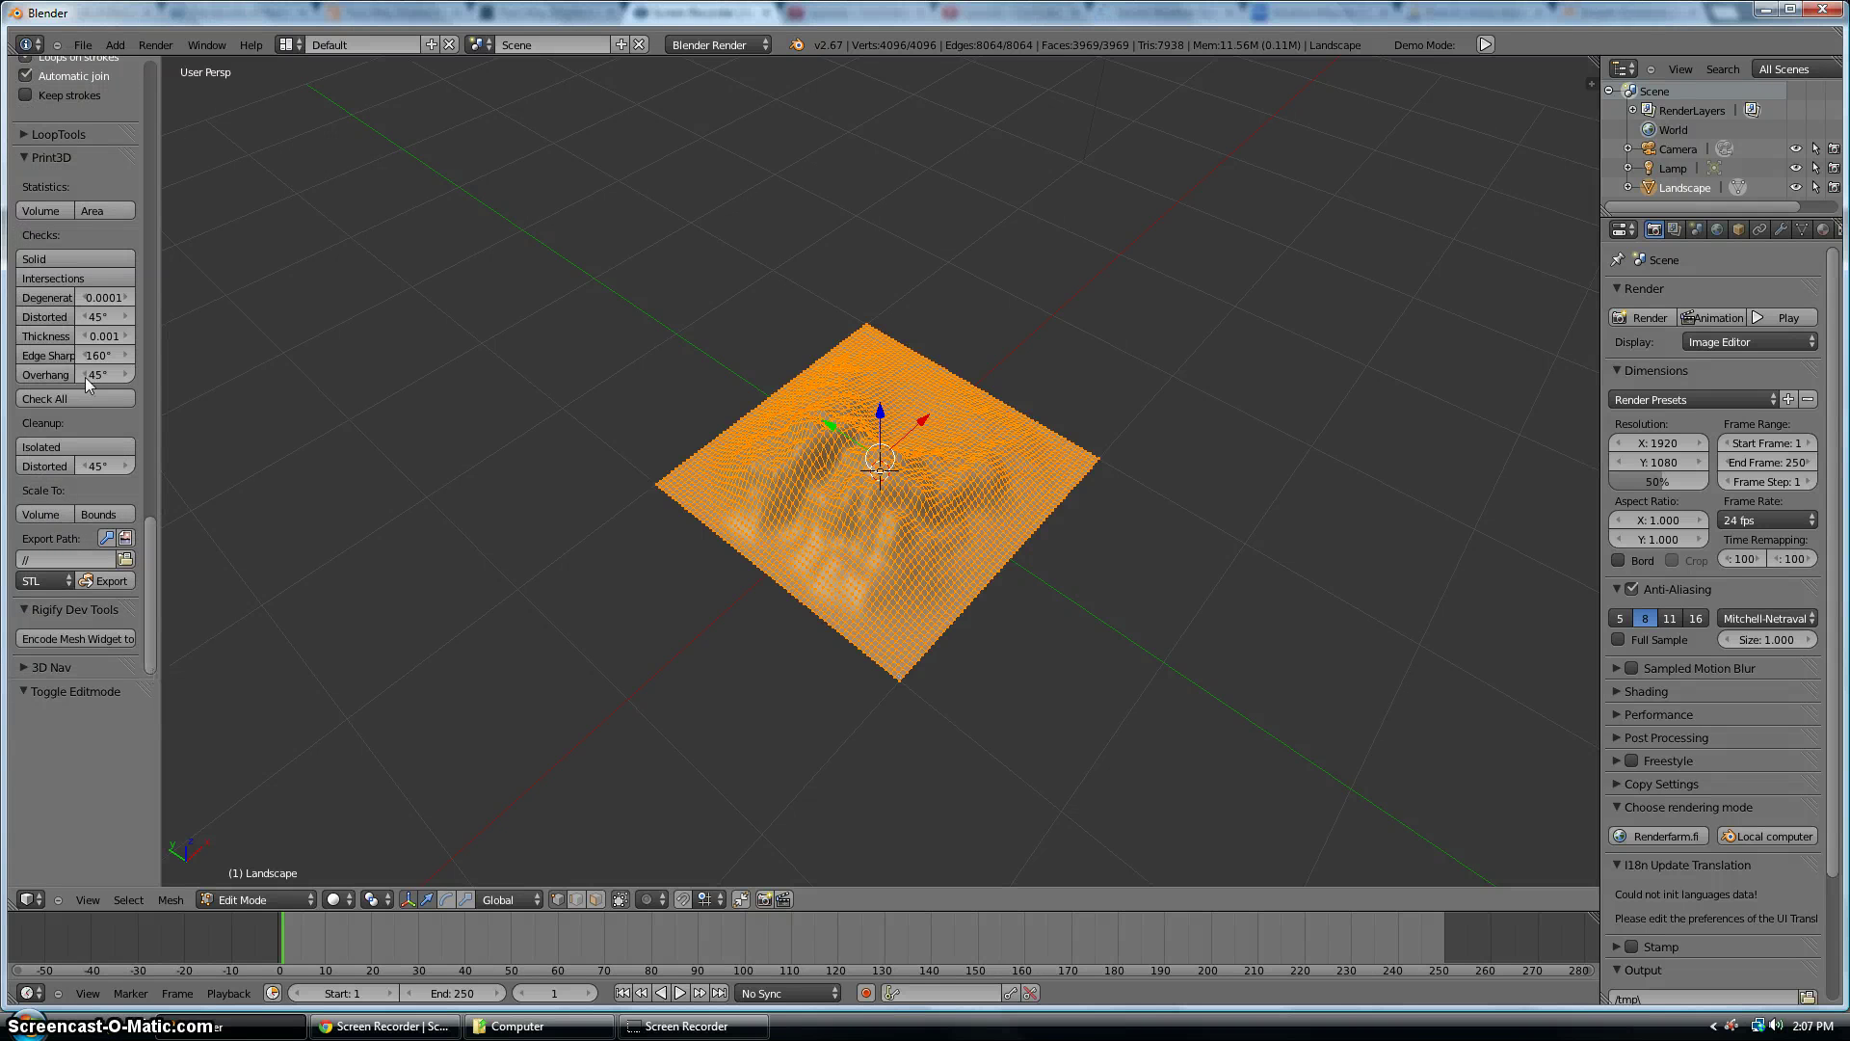
scroll(106, 435, "up", 3)
scroll(110, 432, "up", 9)
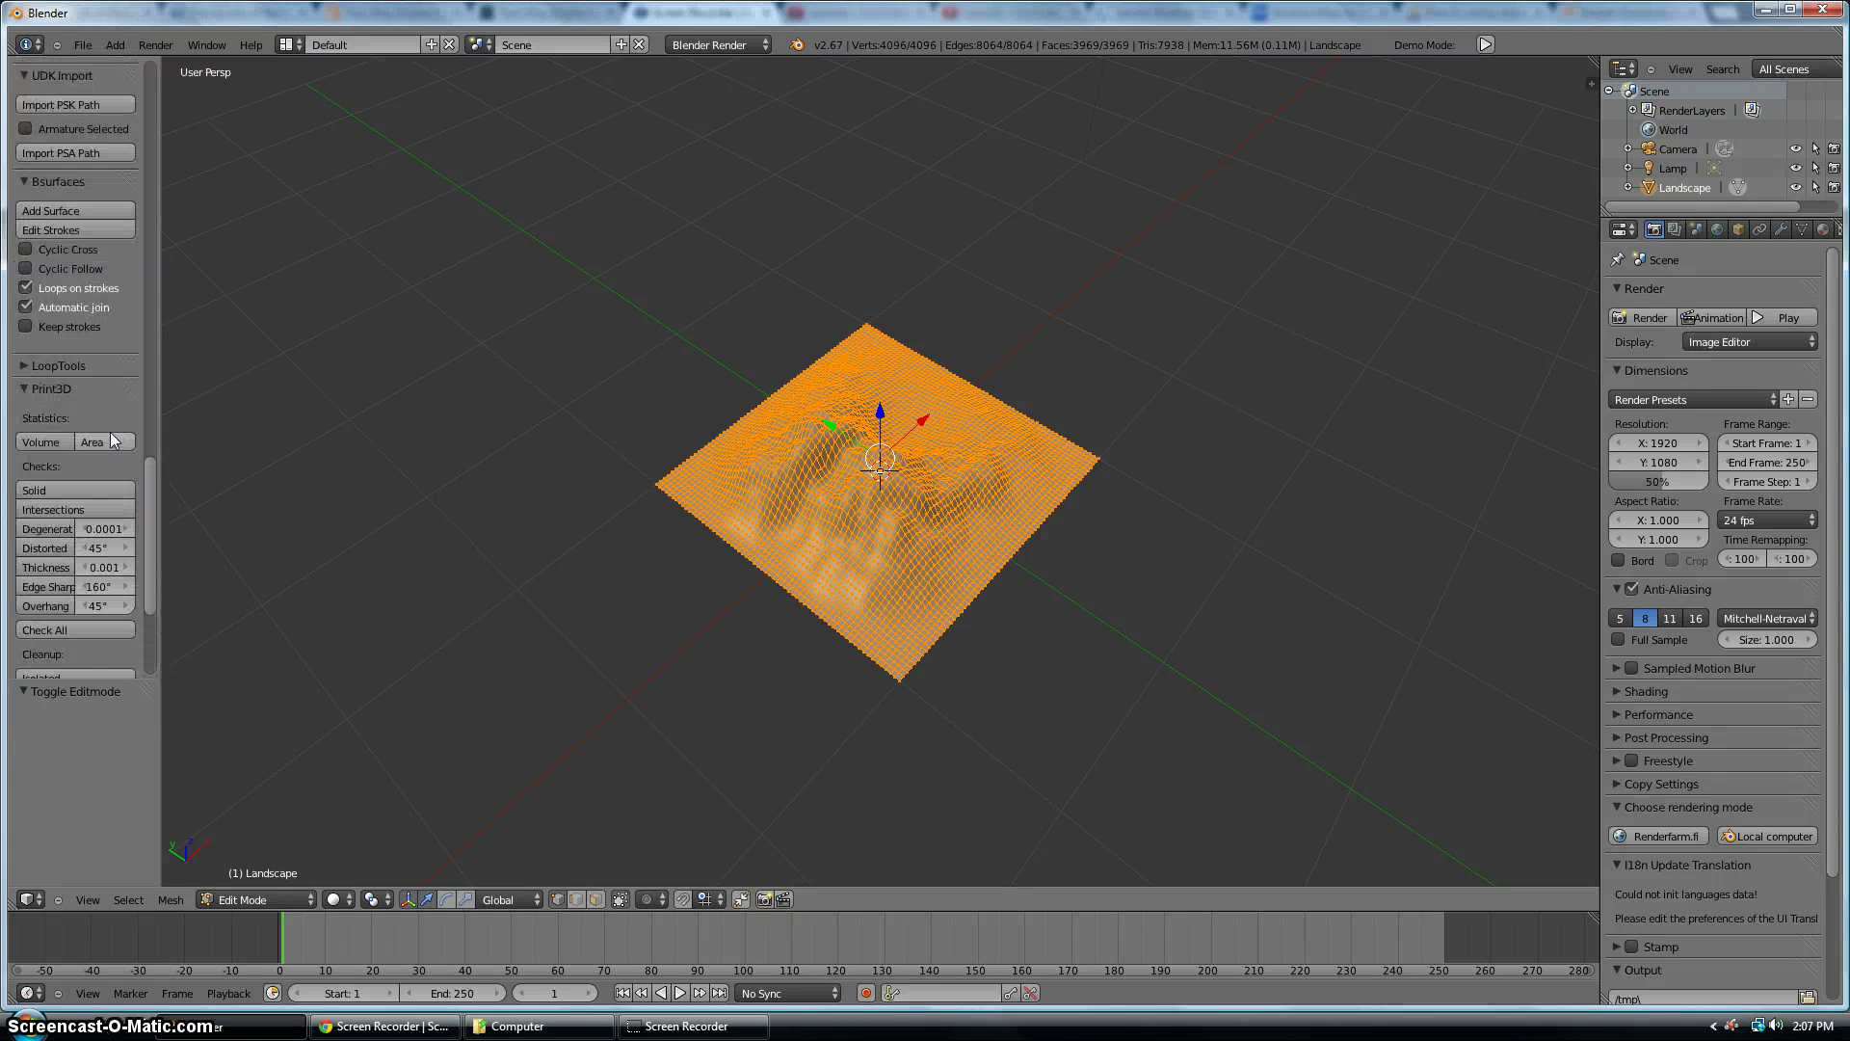
scroll(838, 388, "down", 7)
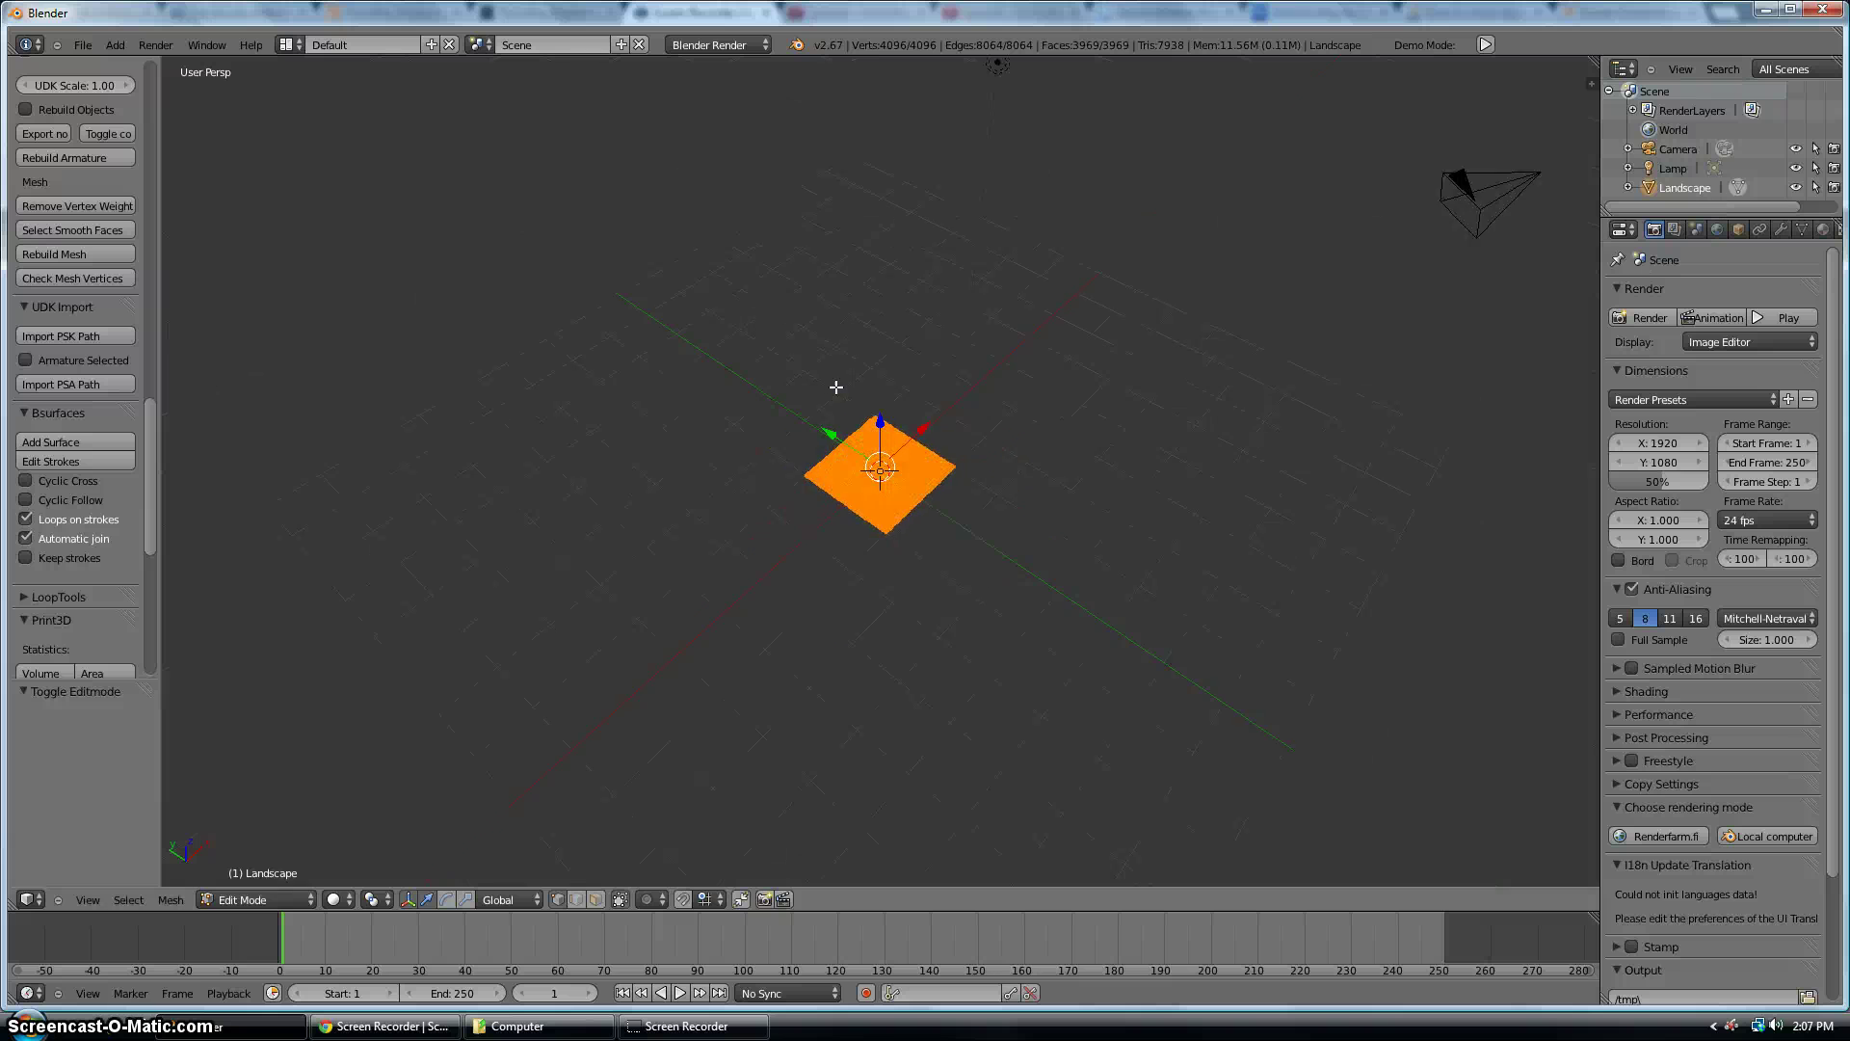
left_click(260, 899)
left_click(252, 880)
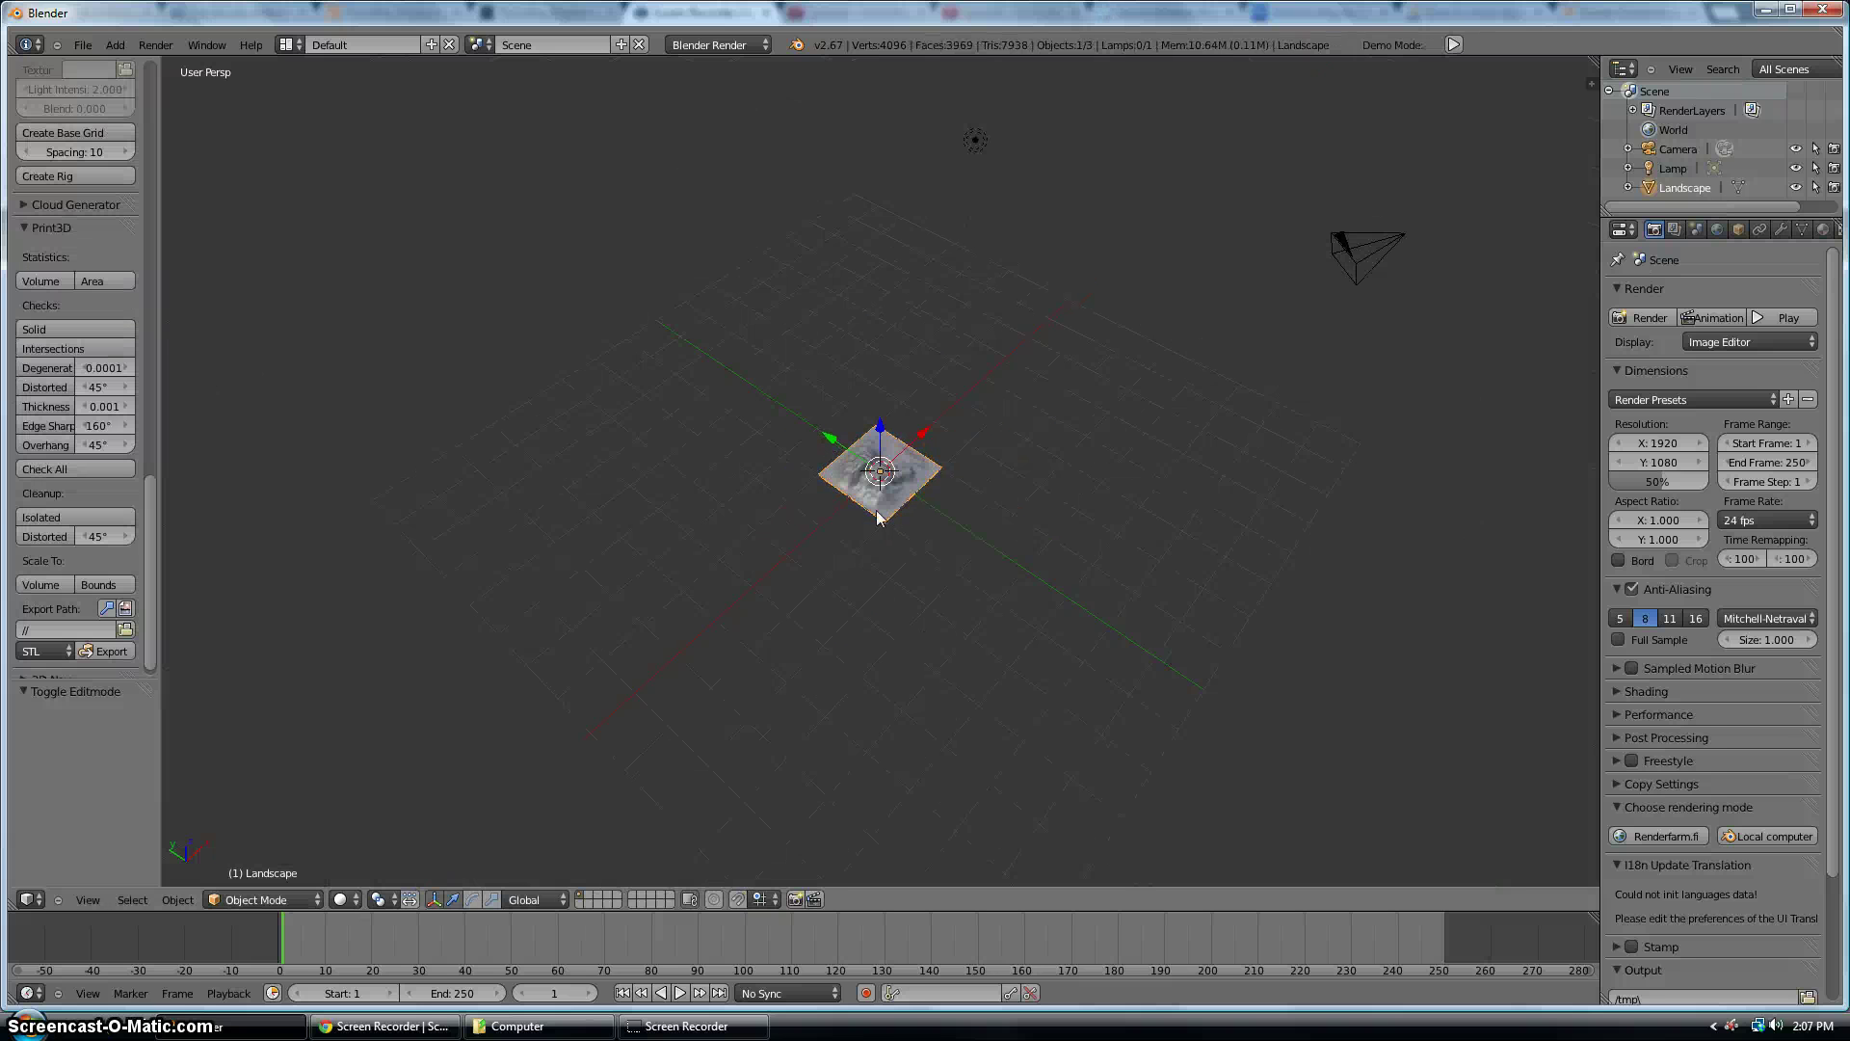
Scale the landscape up uniformly by a factor of about 6.32 and again by about 1.23
key("s")
left_click(1180, 546)
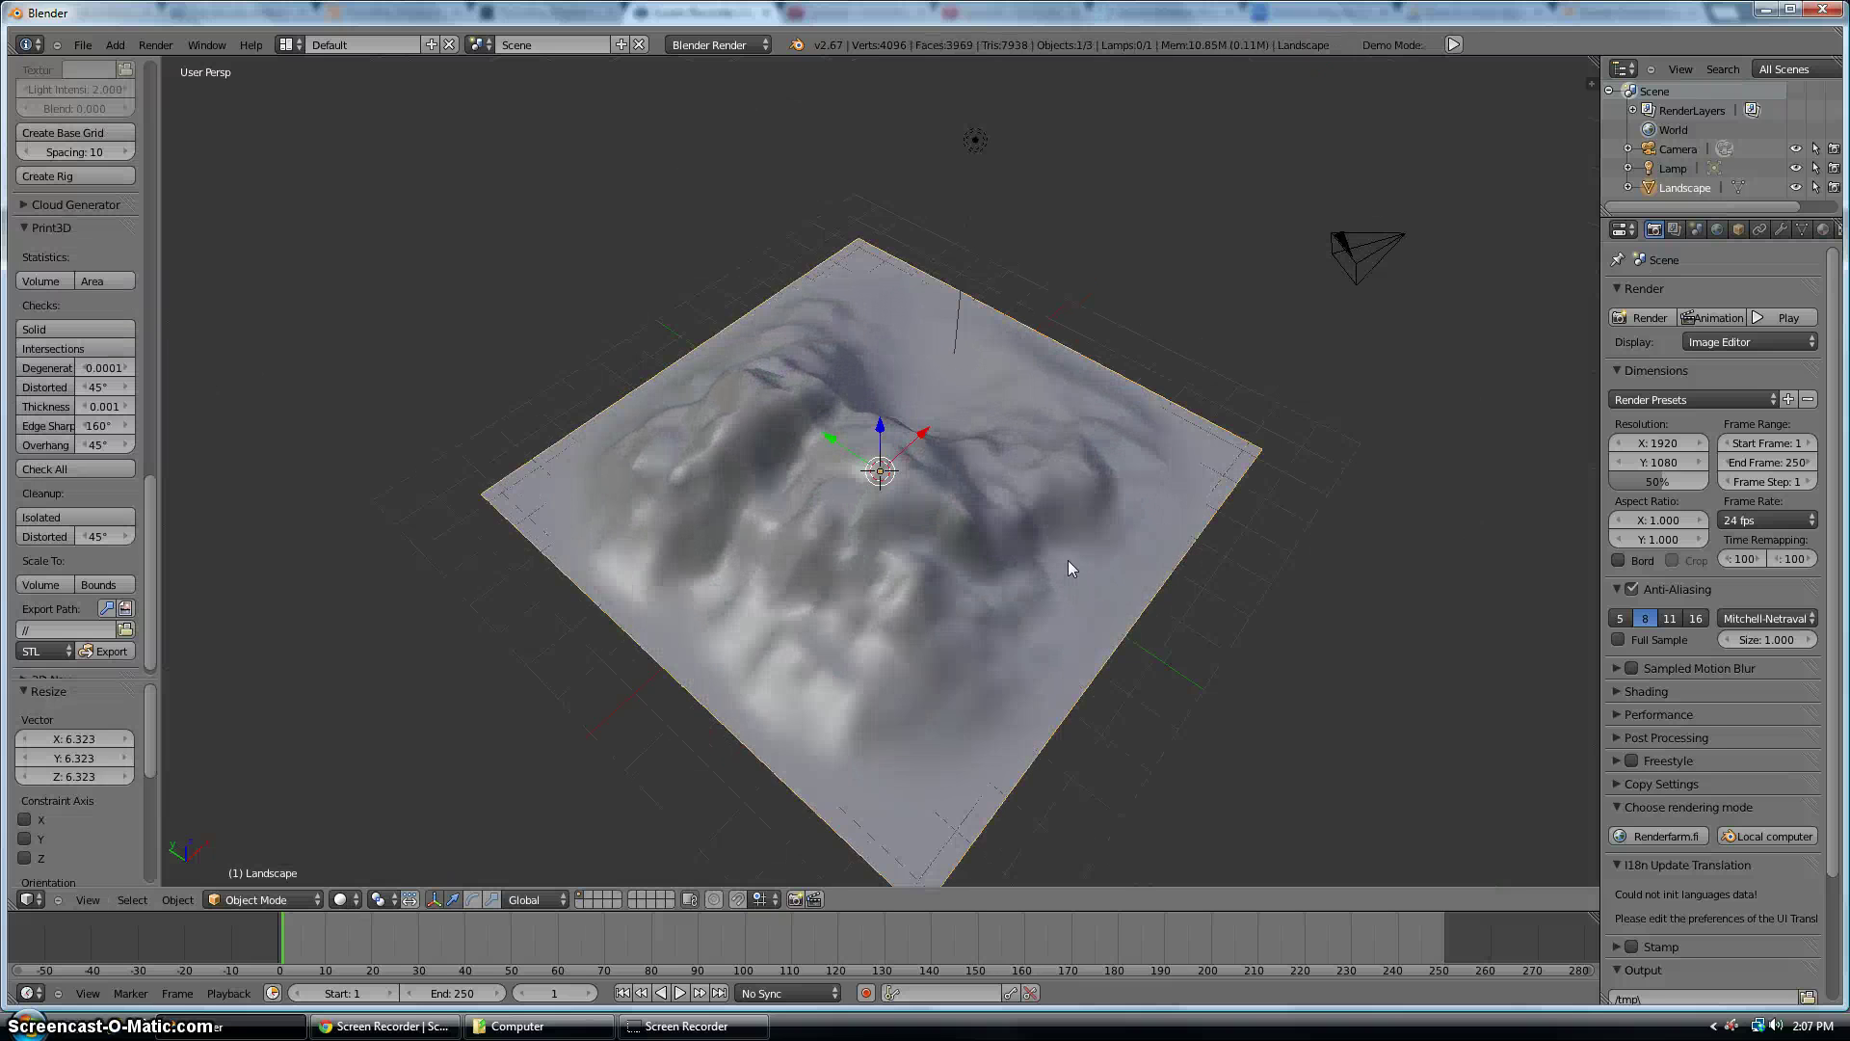
middle_click_drag(1068, 559, 1191, 460)
key("s")
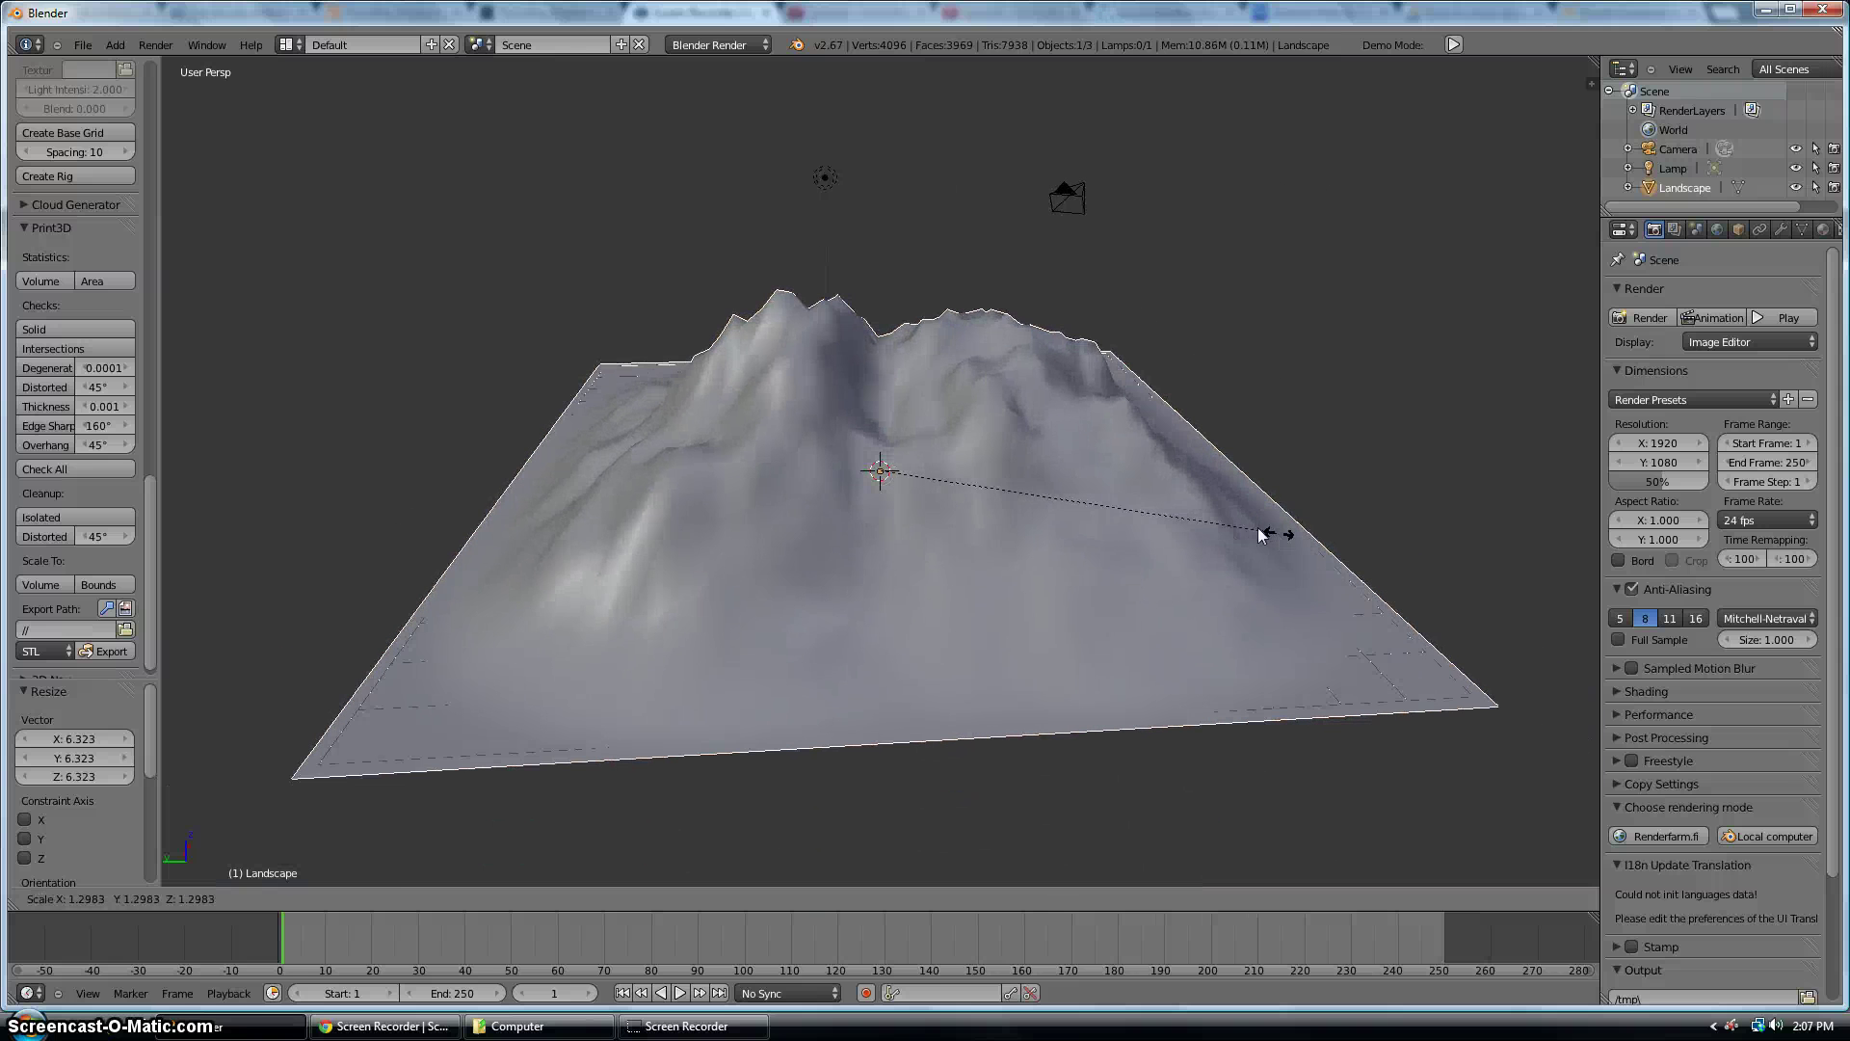
left_click(1219, 544)
middle_click_drag(1219, 545, 1162, 621)
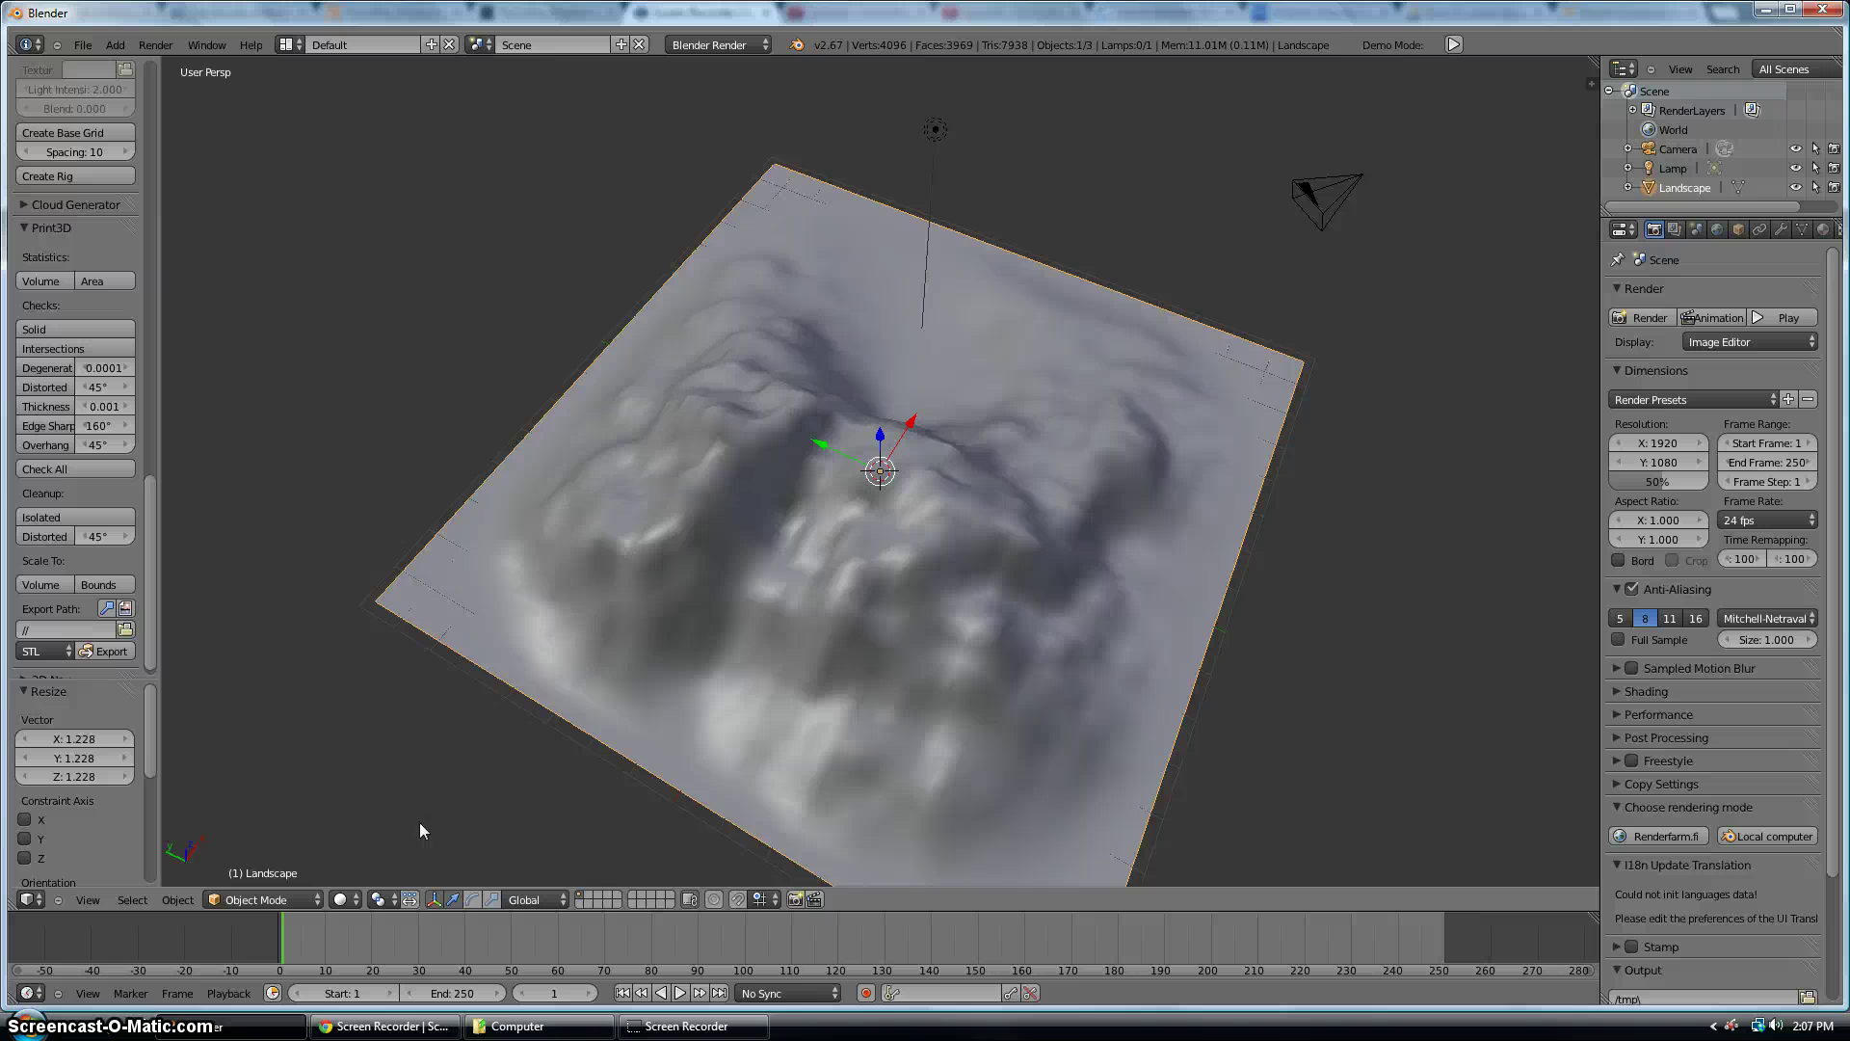
Switch the landscape to Edit Mode and add a Subdivision Surface modifier to it
left_click(252, 899)
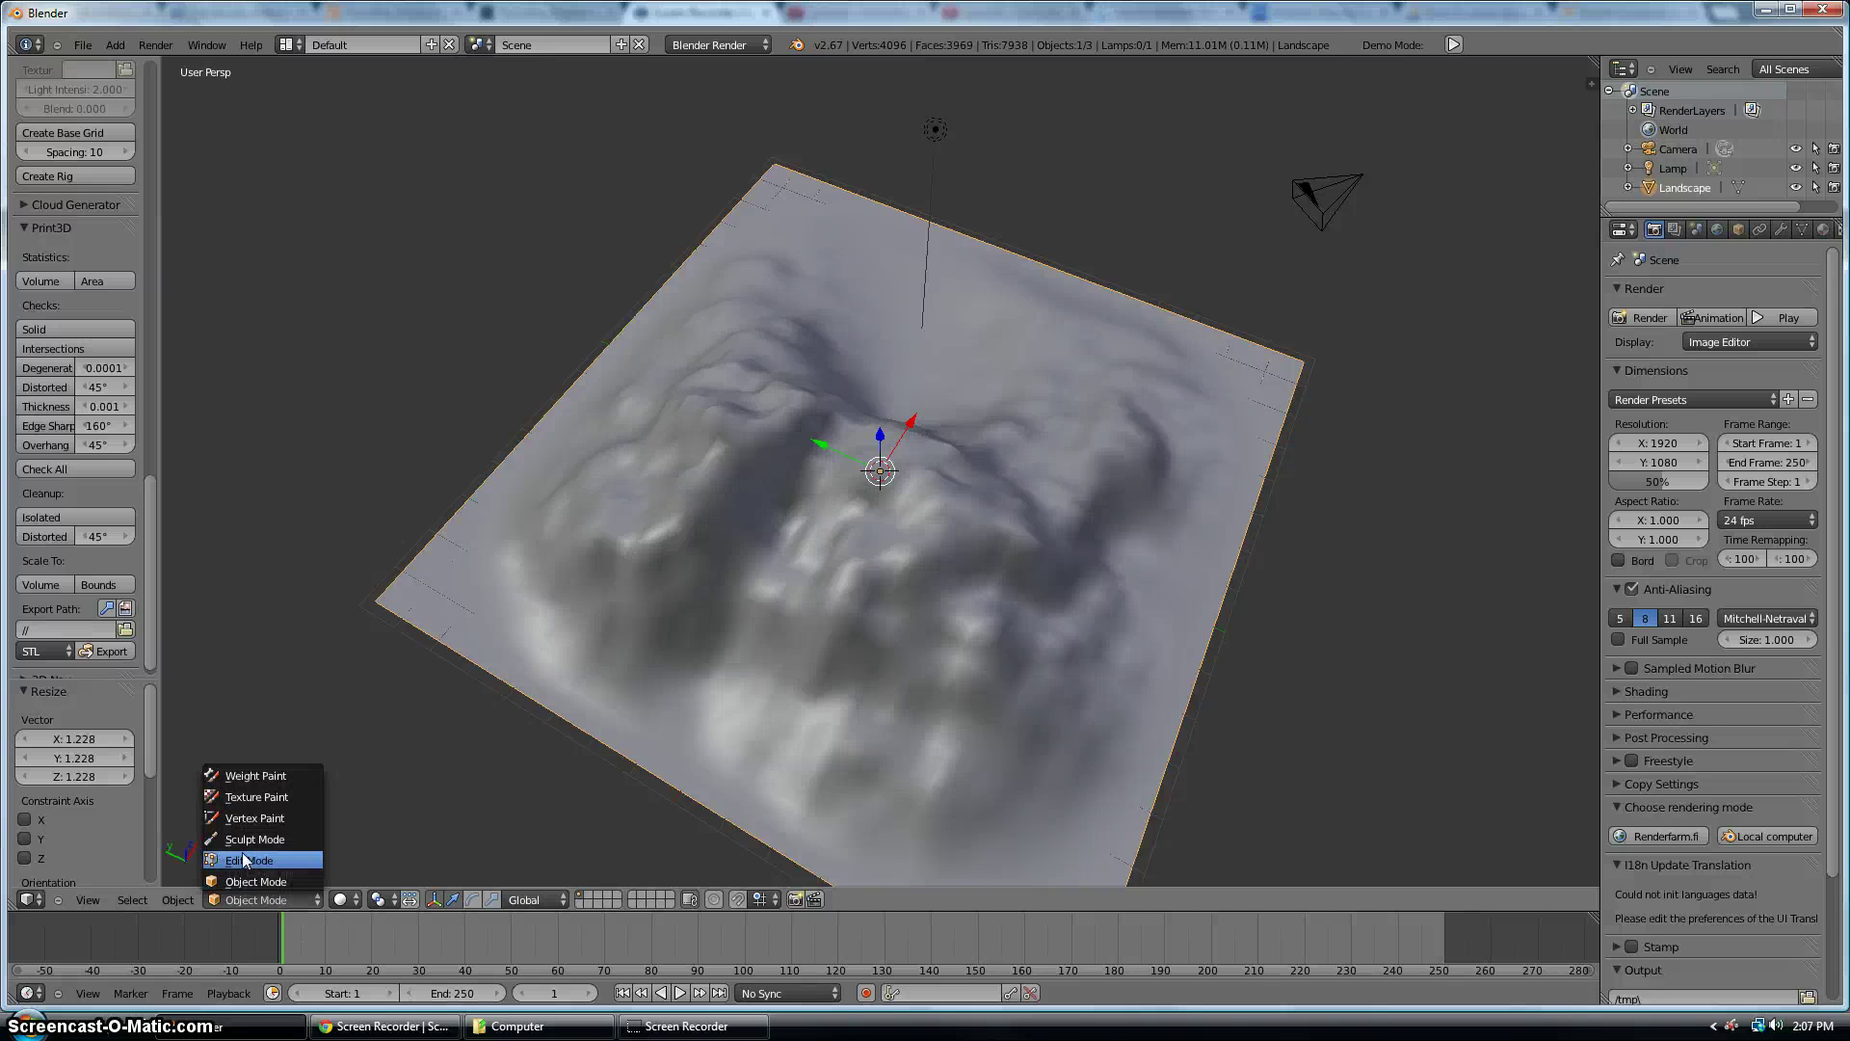
left_click(244, 860)
middle_click_drag(901, 593, 1784, 236)
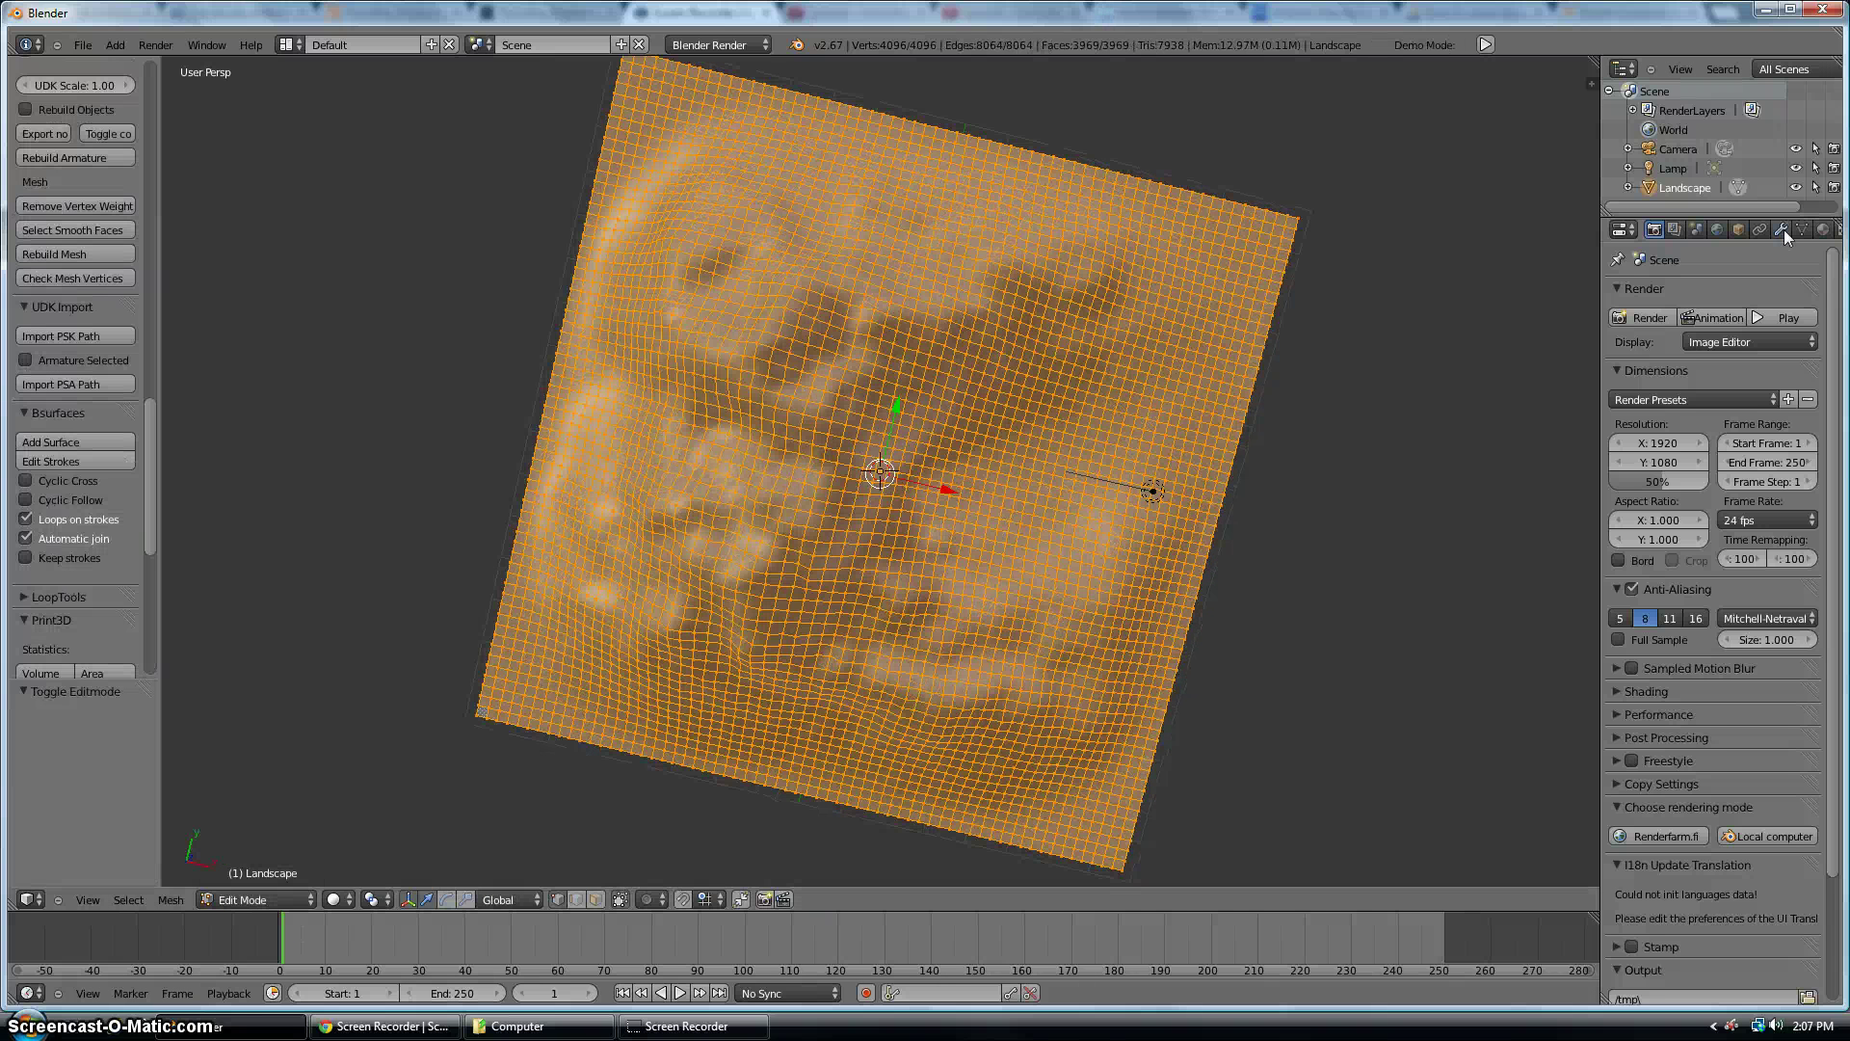
left_click(1780, 229)
left_click(1723, 295)
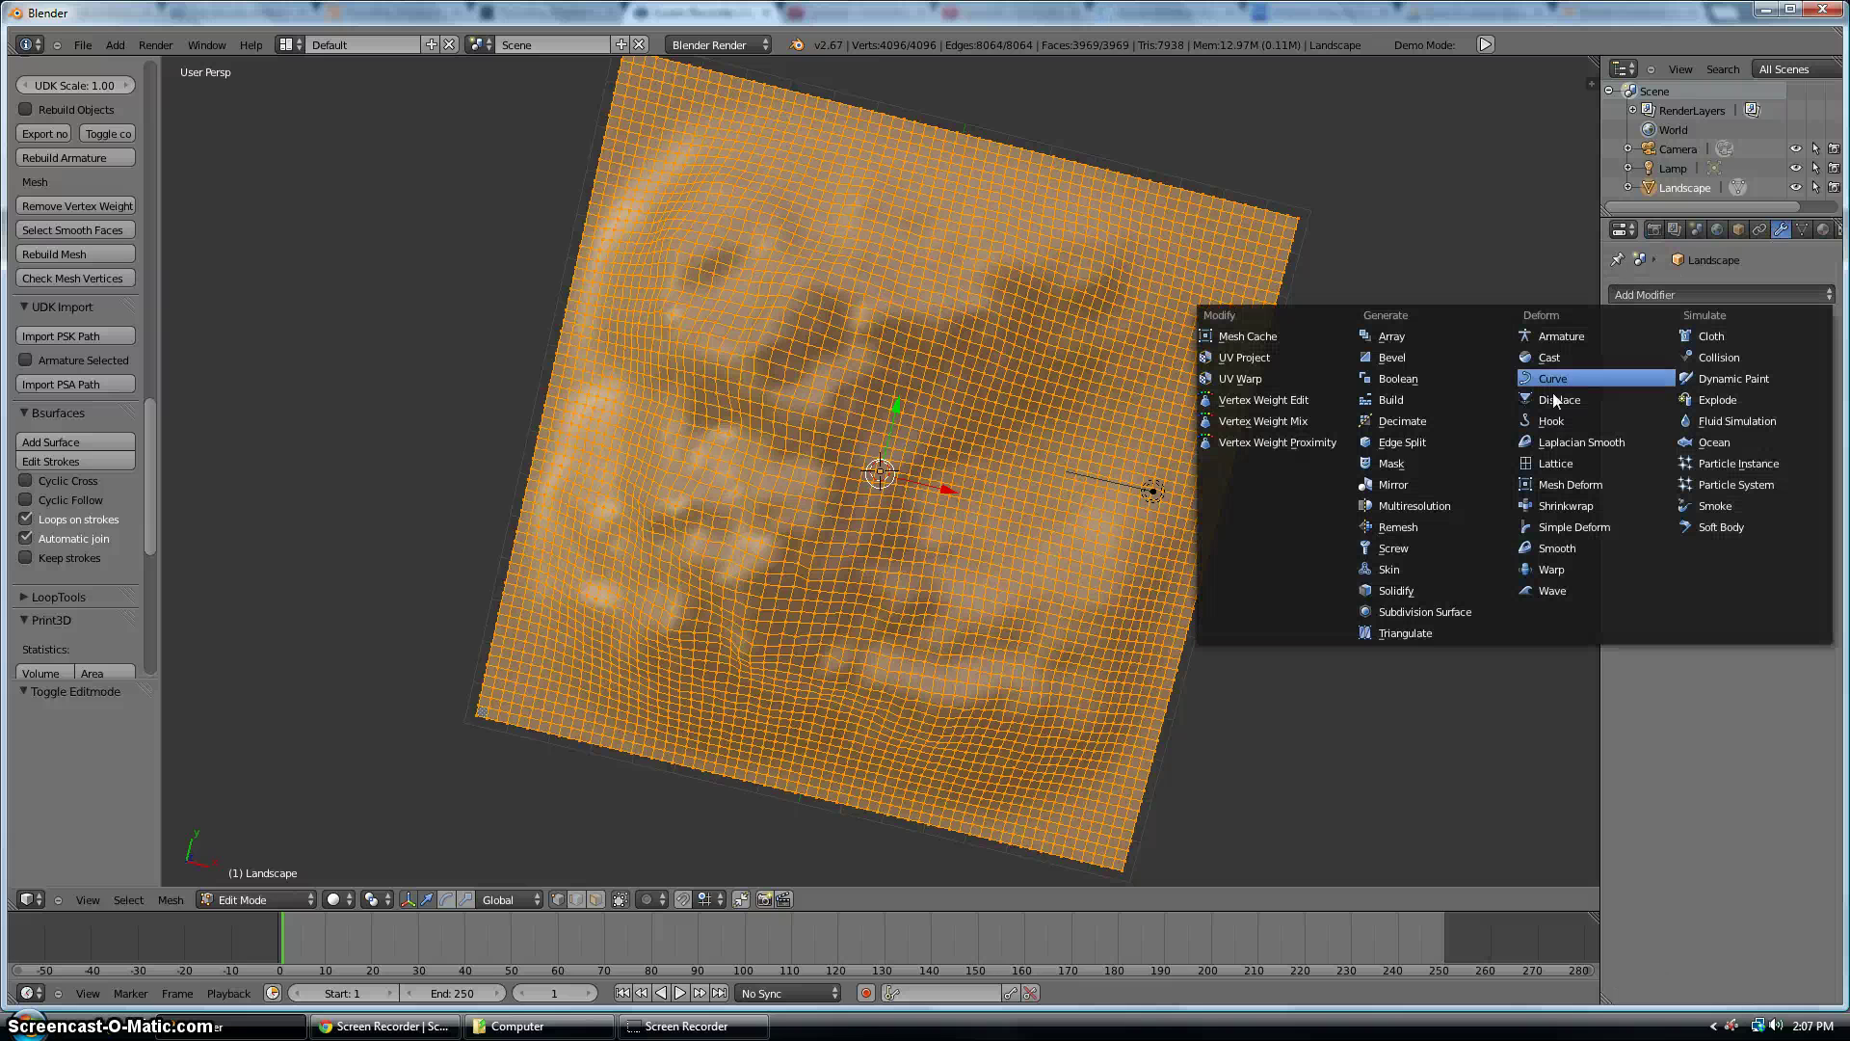
left_click(1378, 612)
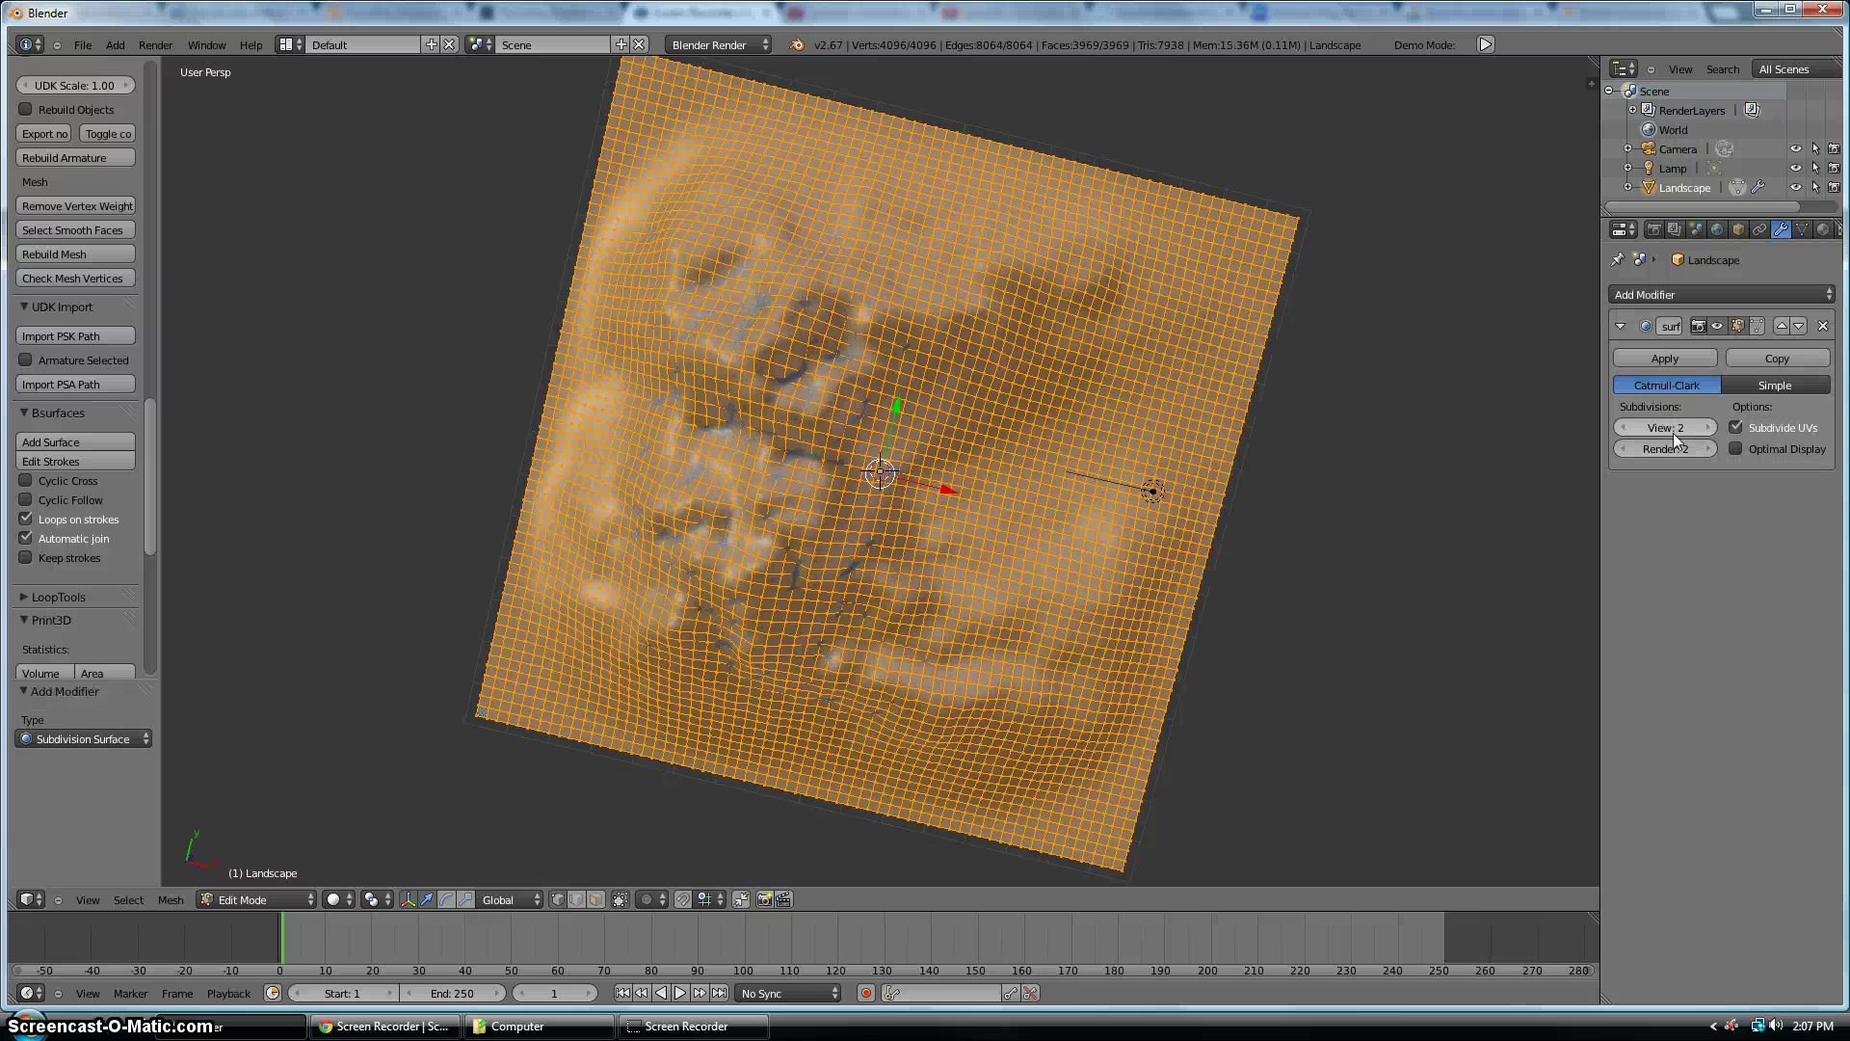
Switch the landscape to Object Mode and set the Subdivision Surface modifier's view level to 2
left_click(1622, 426)
left_click(289, 900)
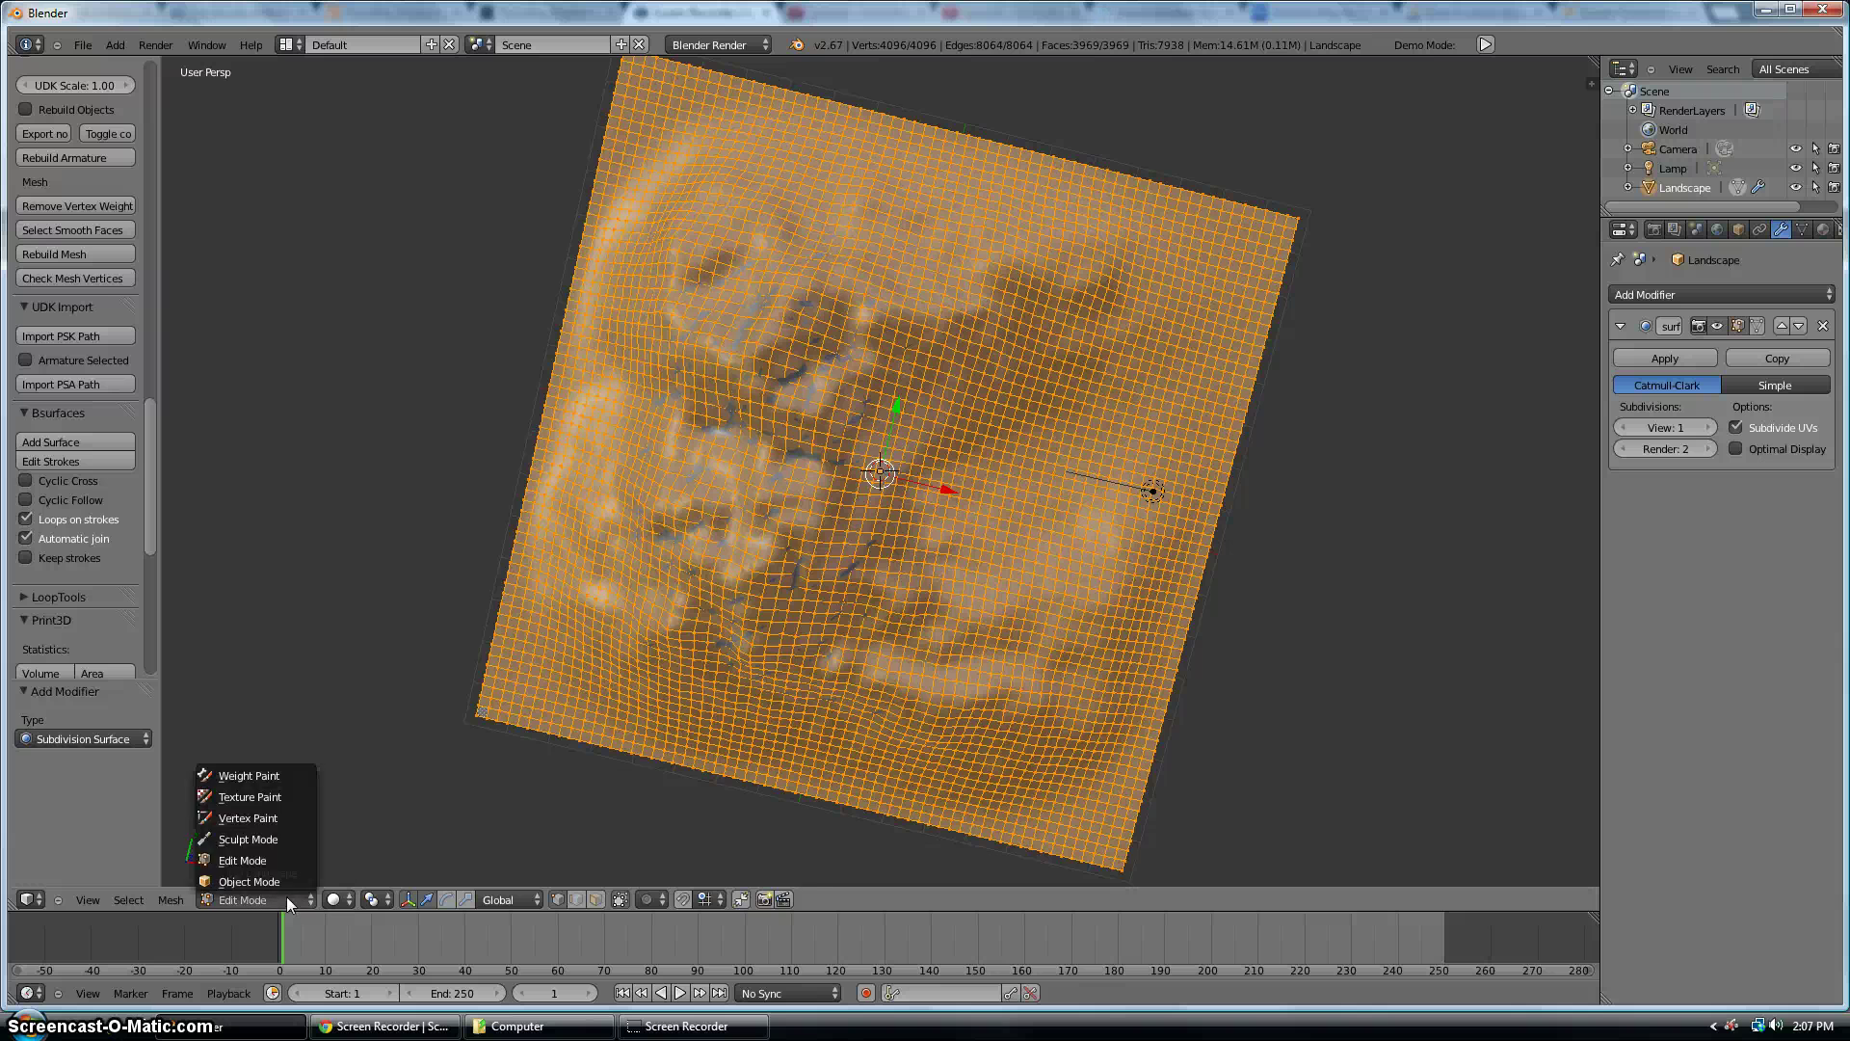
left_click(249, 881)
middle_click_drag(1299, 422, 1722, 415)
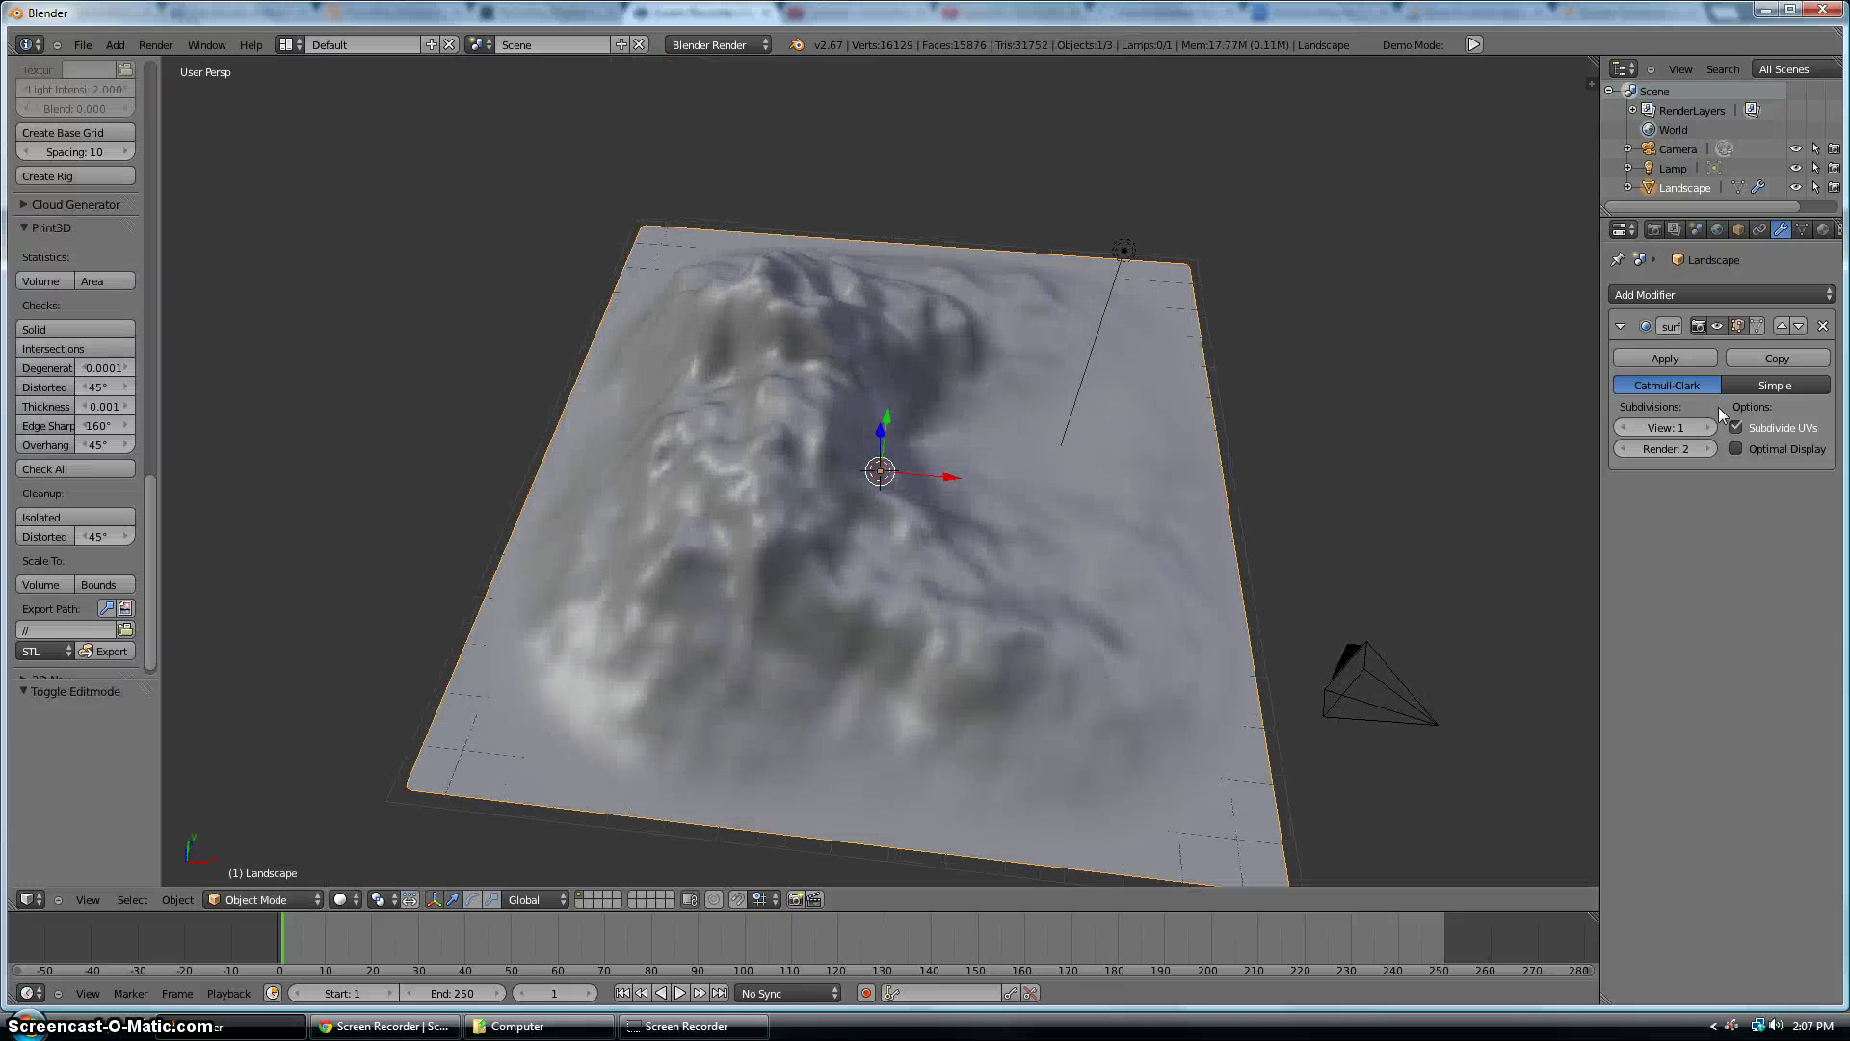
left_click(1710, 427)
scroll(790, 444, "up", 4)
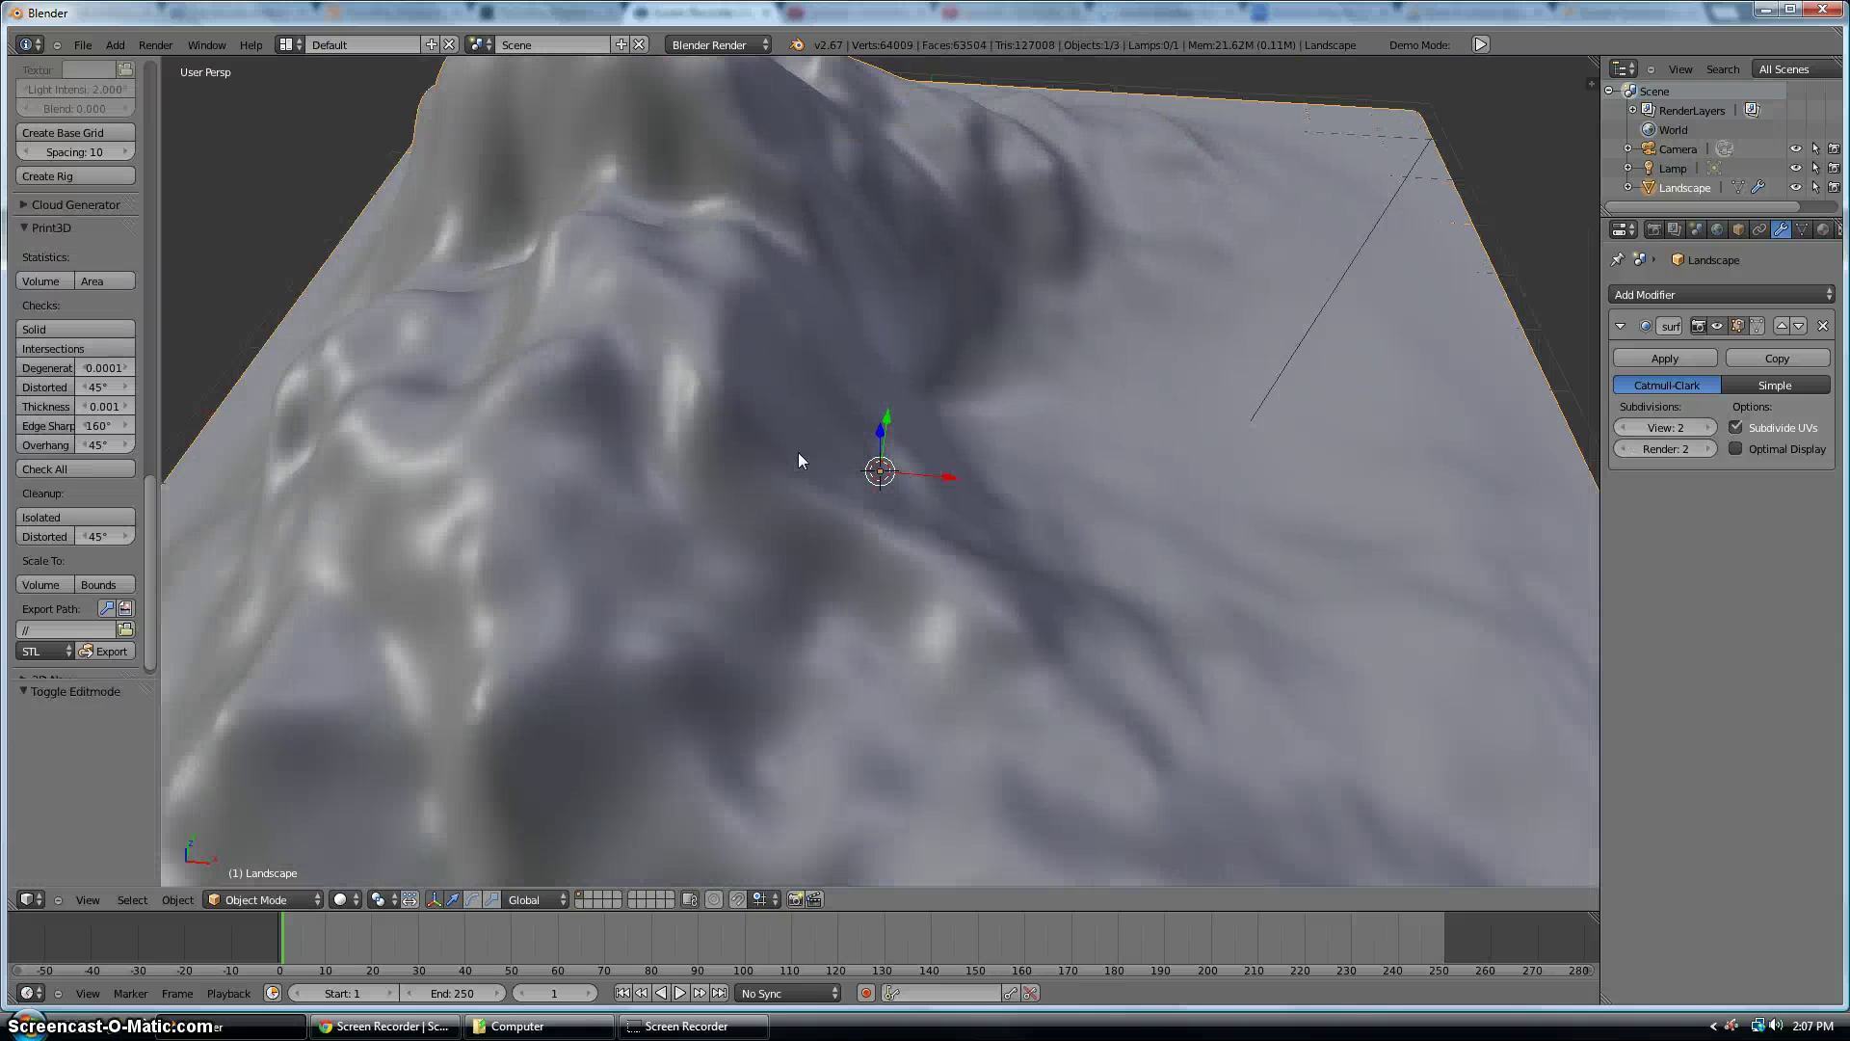
scroll(798, 452, "down", 6)
middle_click_drag(797, 453, 646, 396)
Apply smooth shading to the landscape
scroll(89, 200, "up", 7)
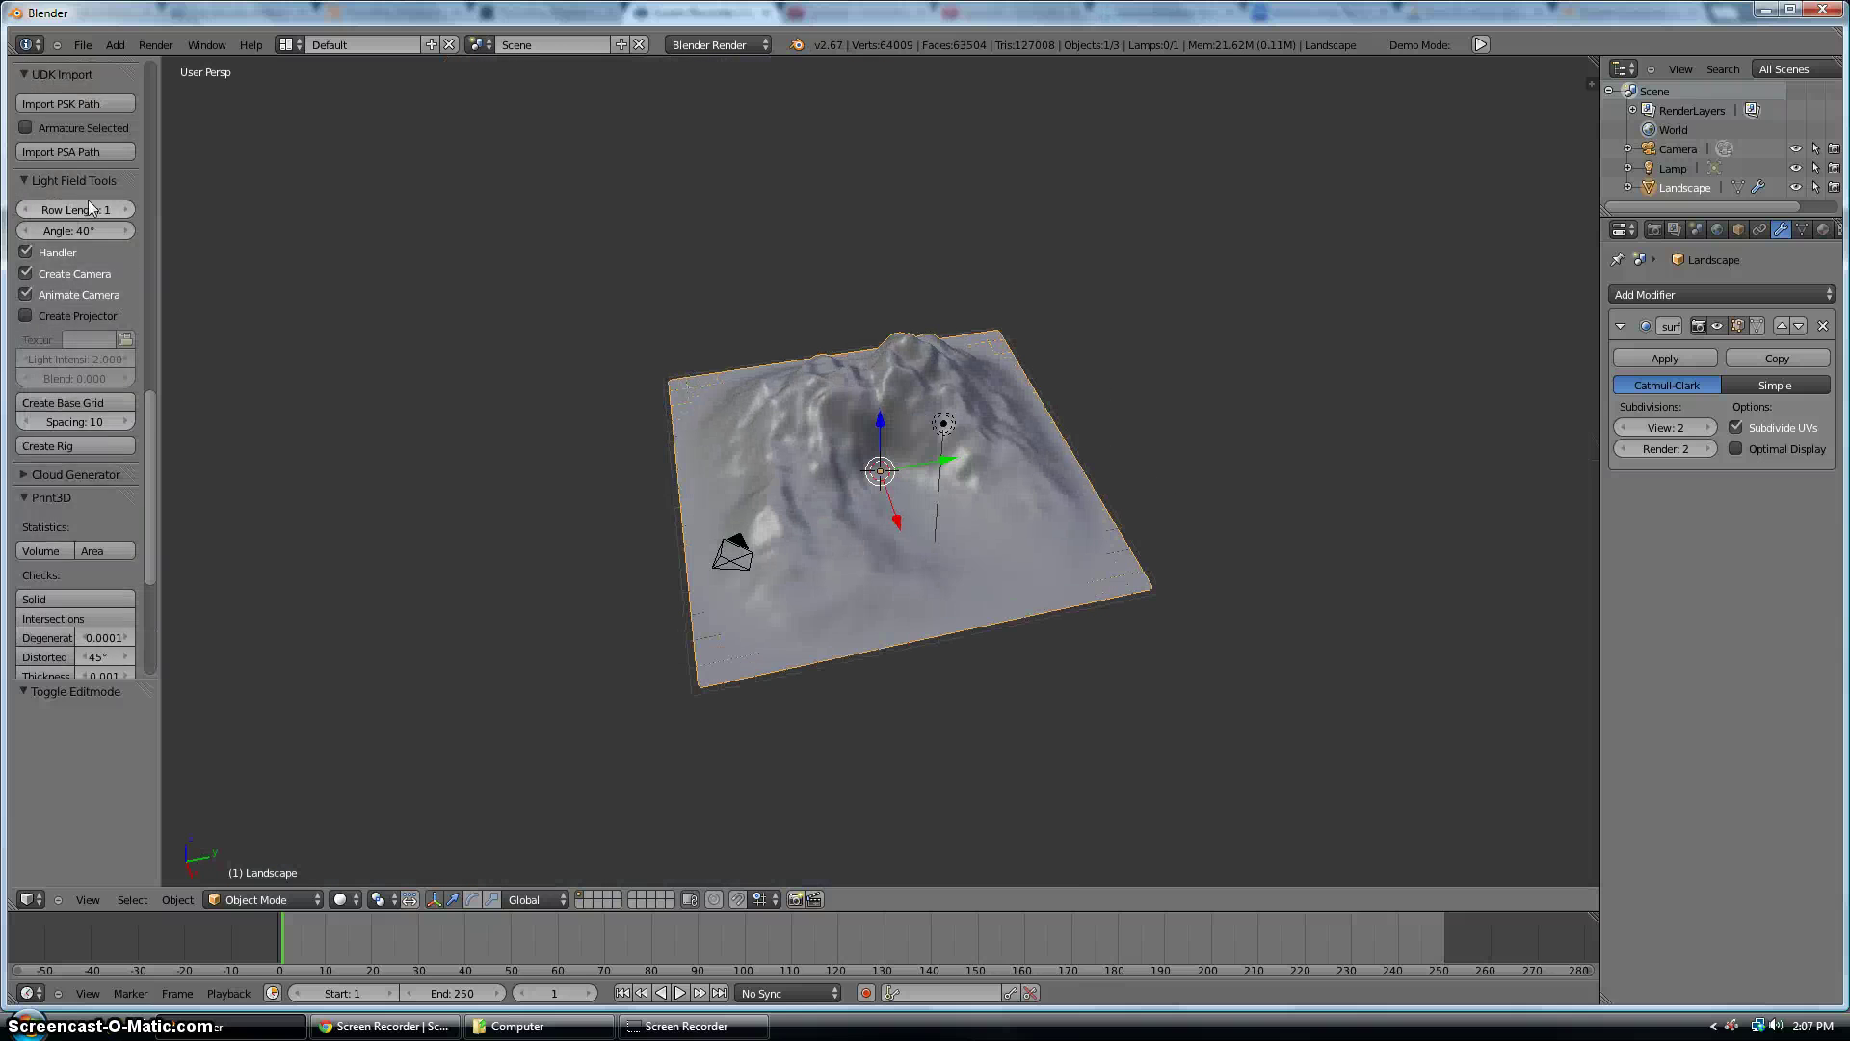
scroll(89, 199, "up", 12)
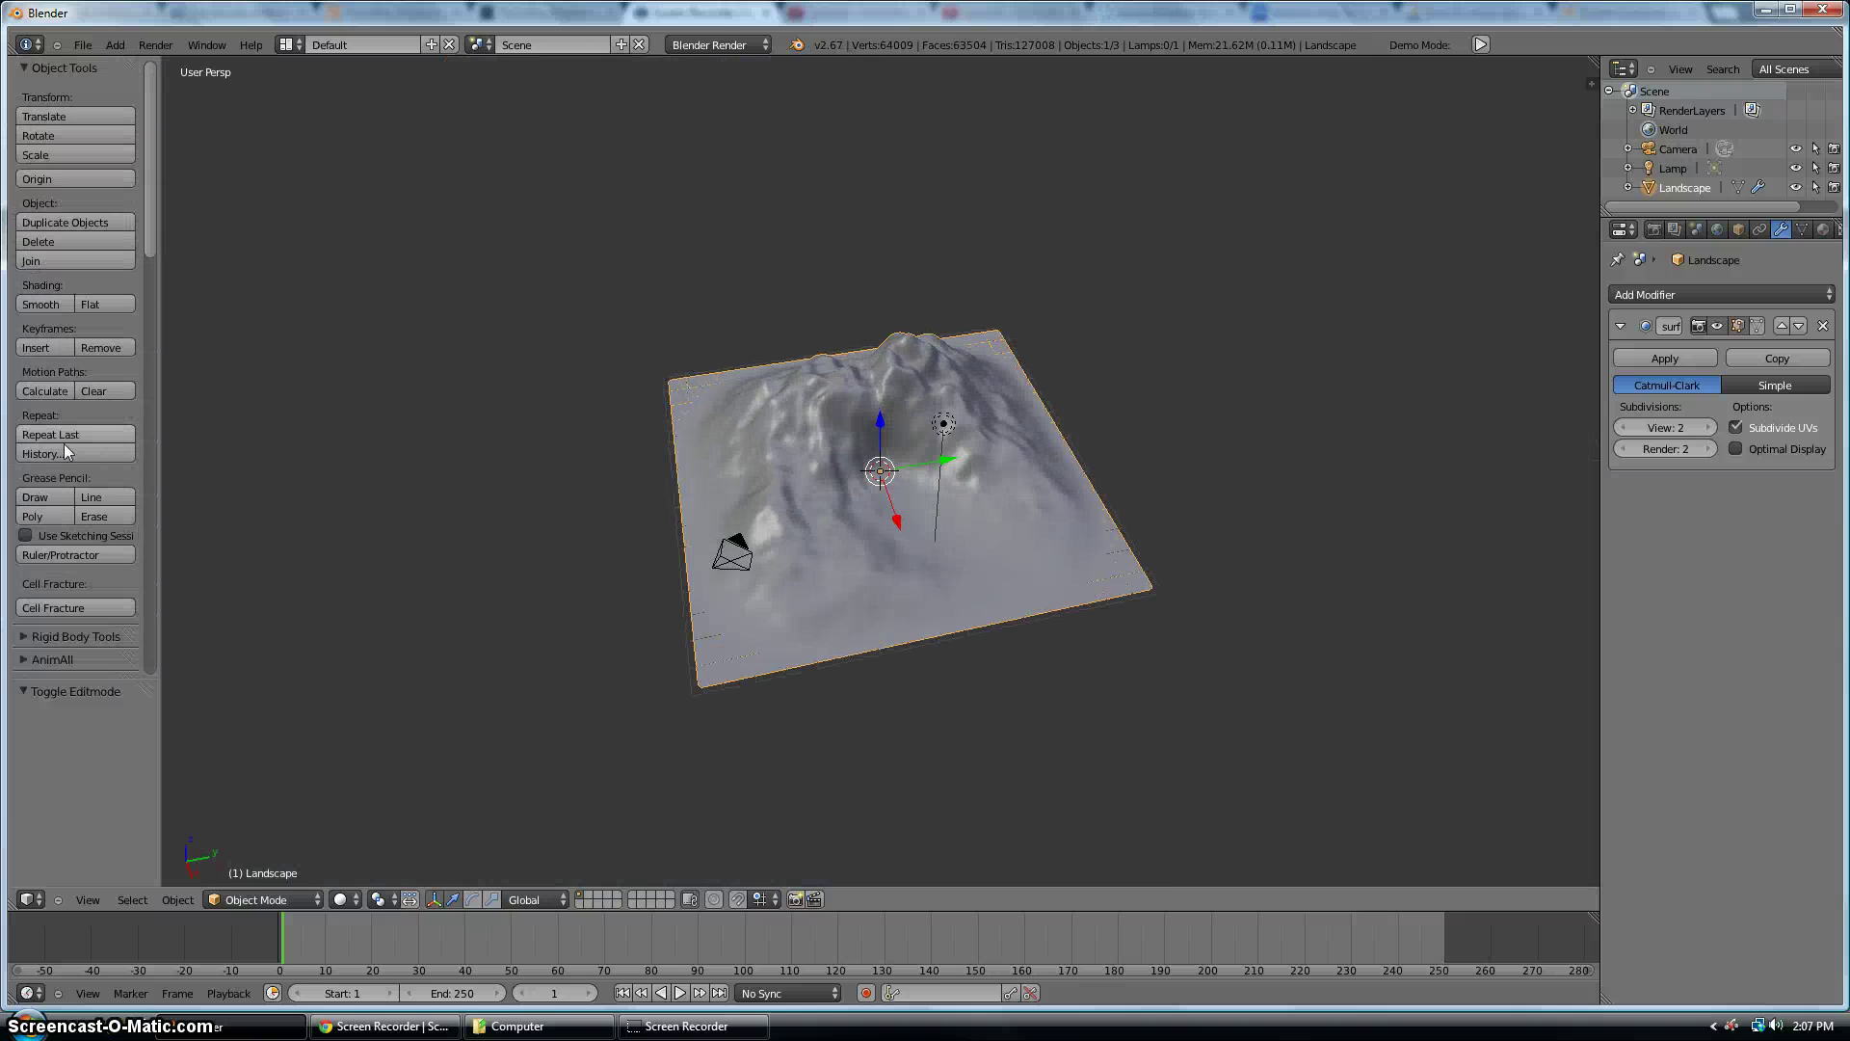
left_click(43, 304)
scroll(1081, 819, "up", 3)
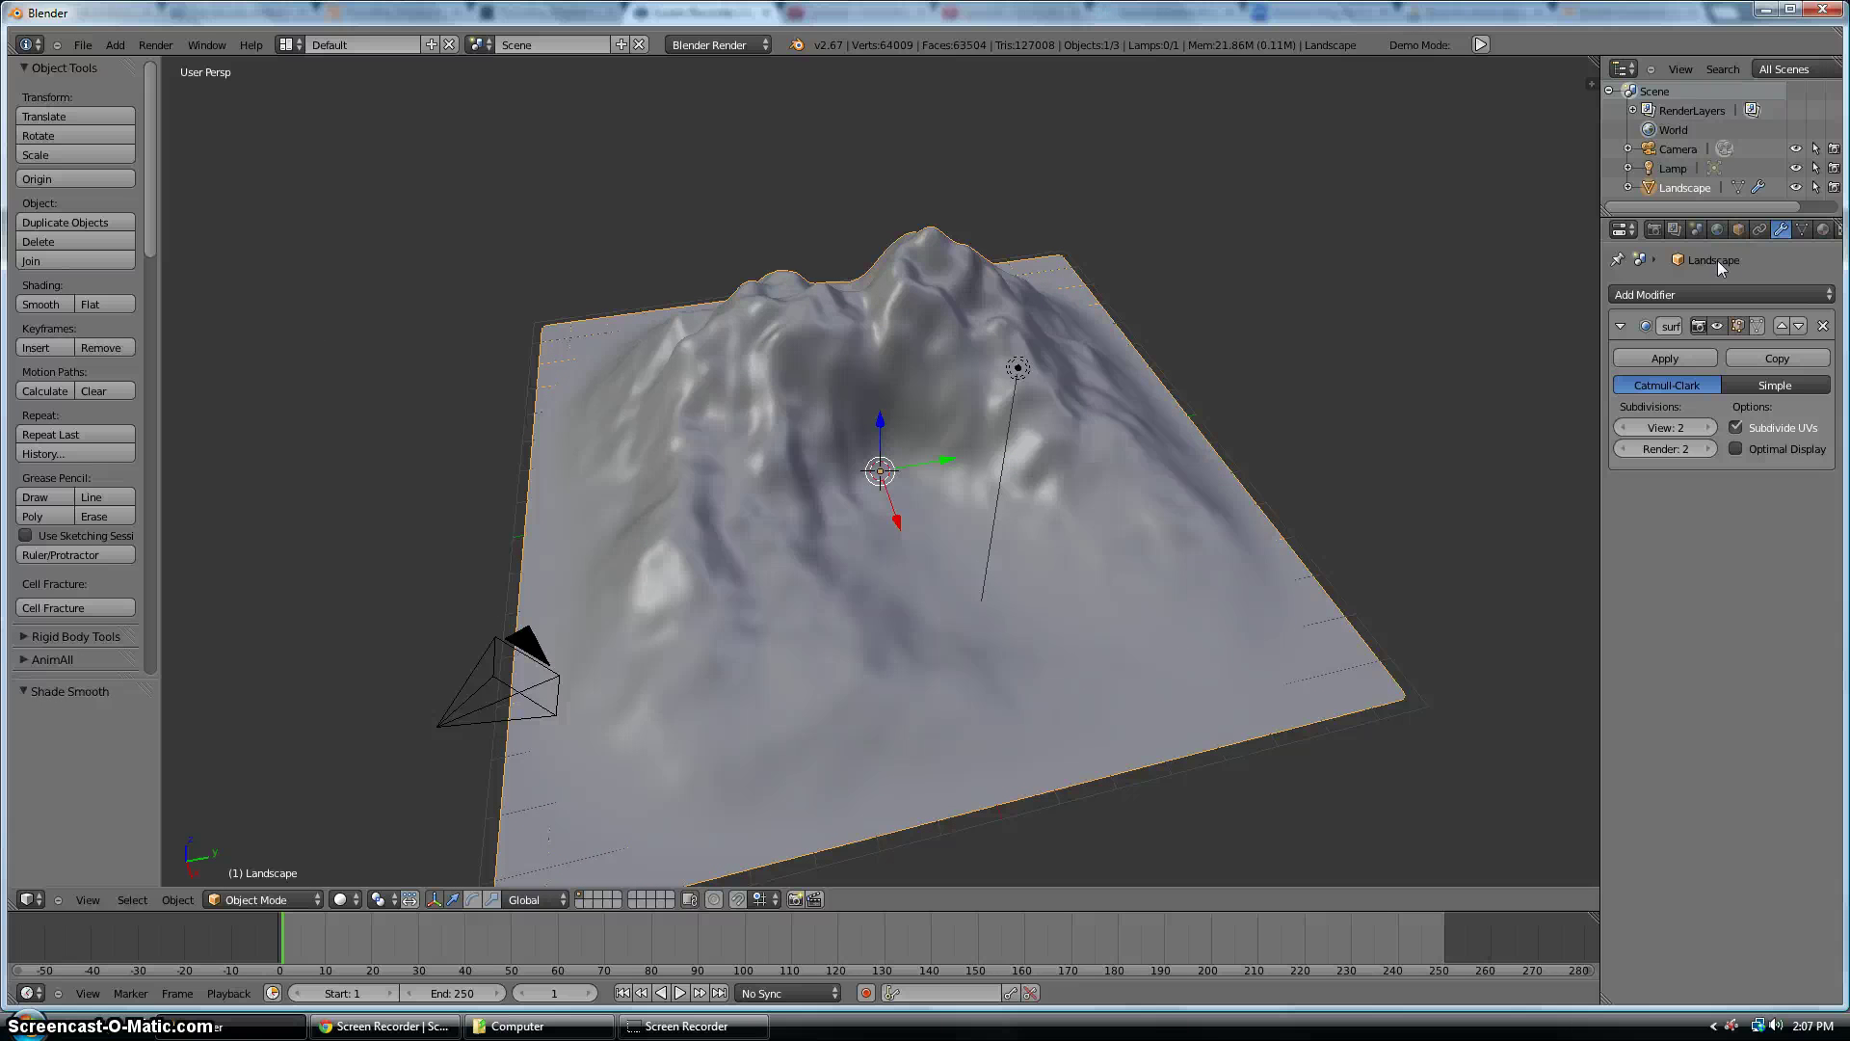
Add a Displace modifier to the landscape
left_click(1708, 292)
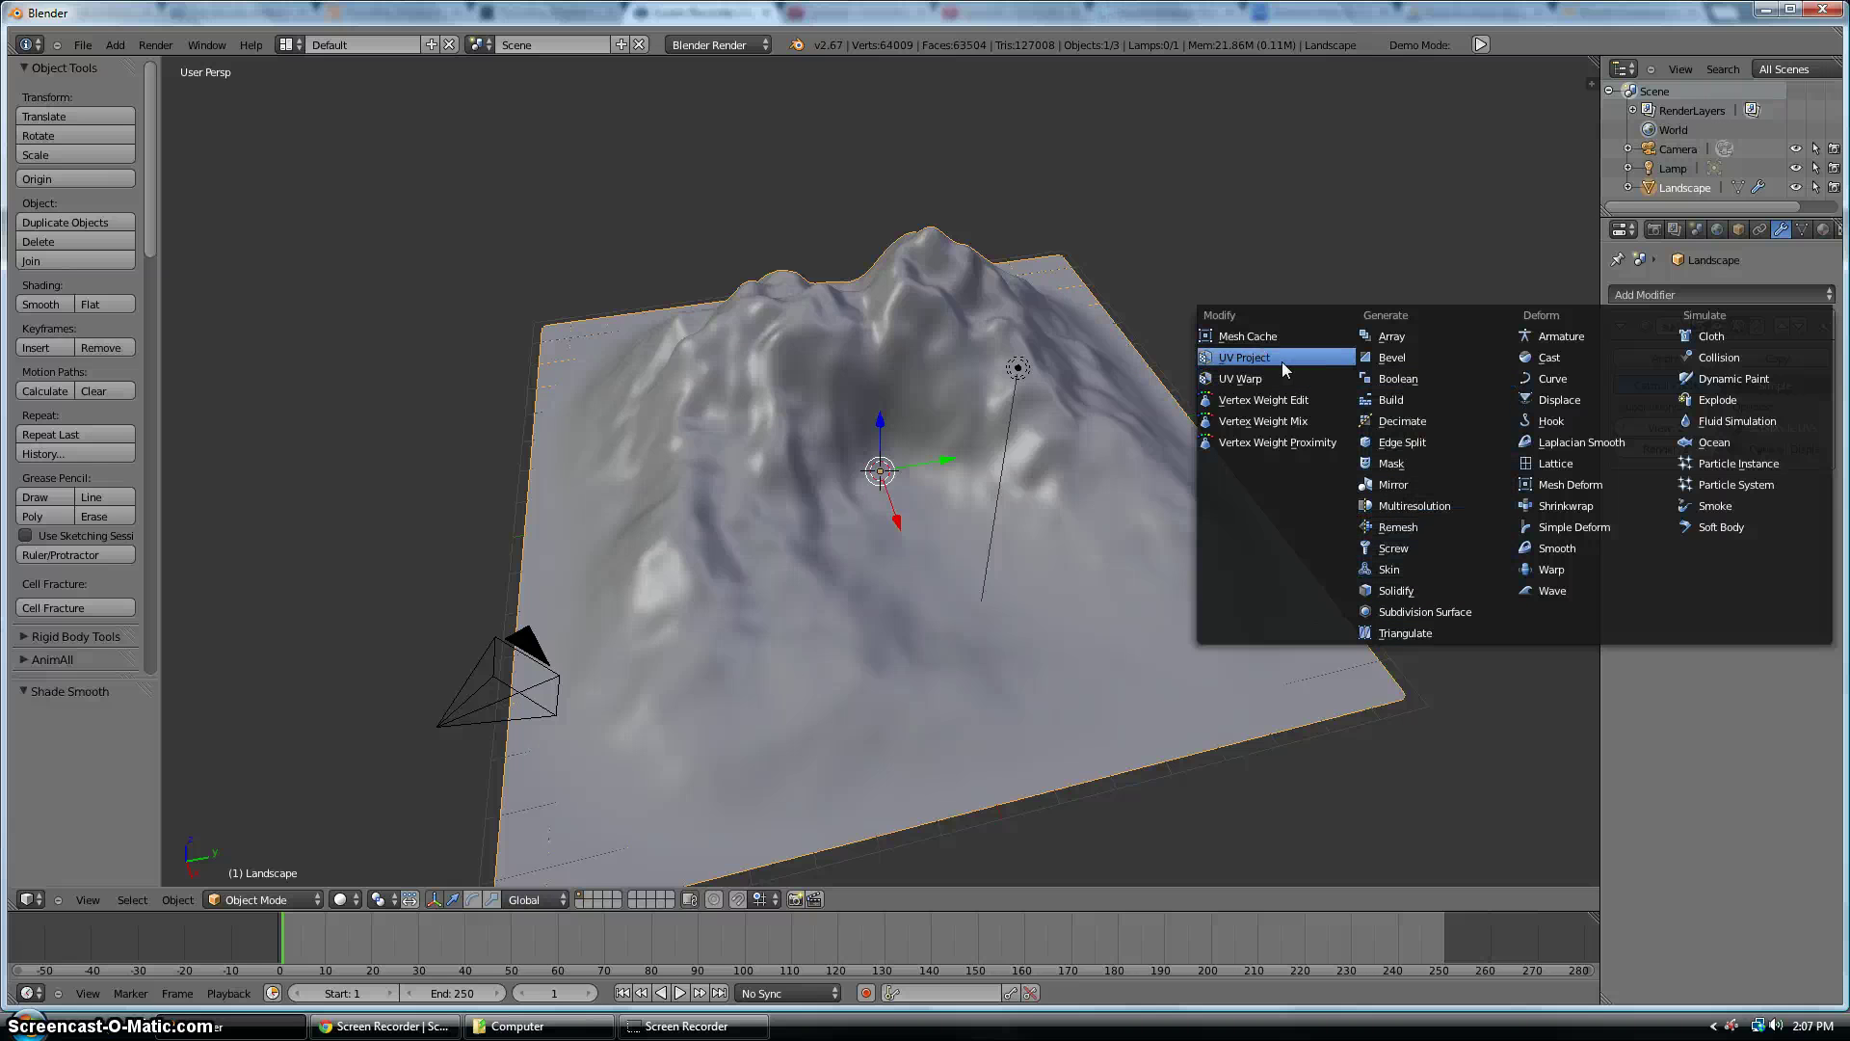
left_click(1582, 395)
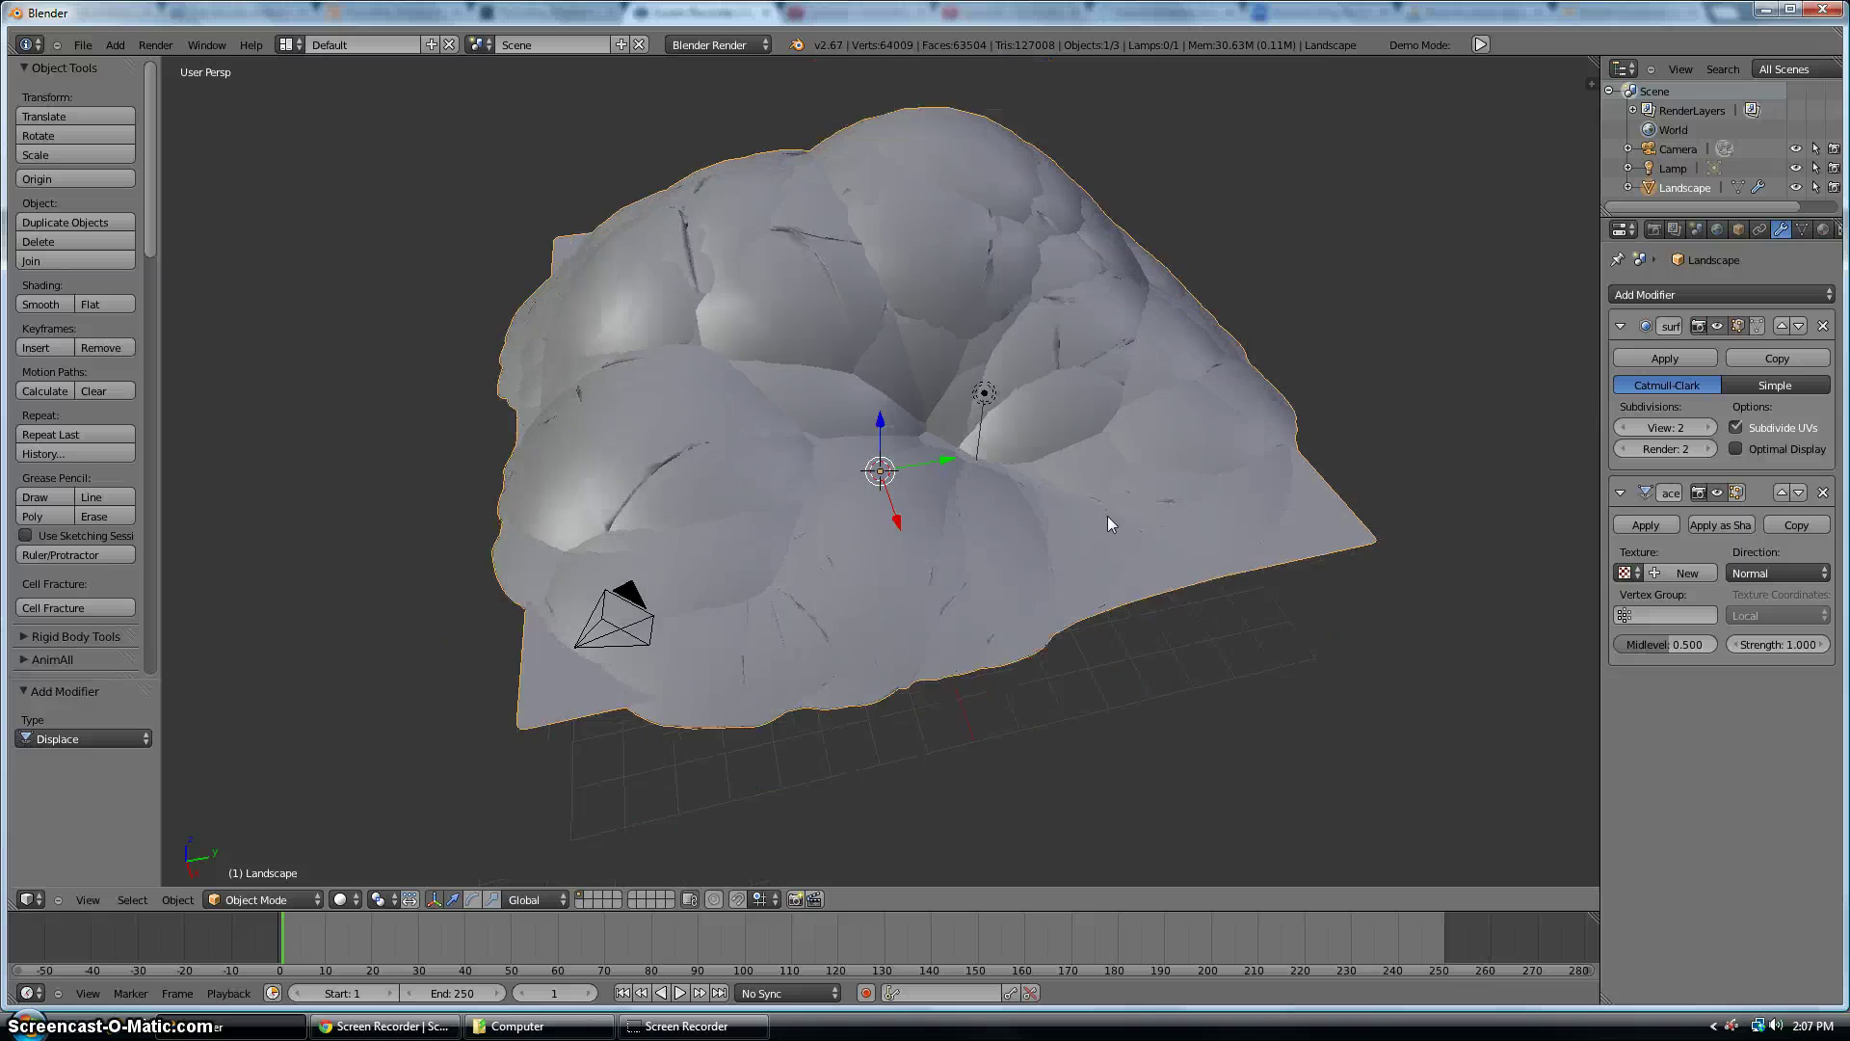
middle_click_drag(1107, 523, 973, 507)
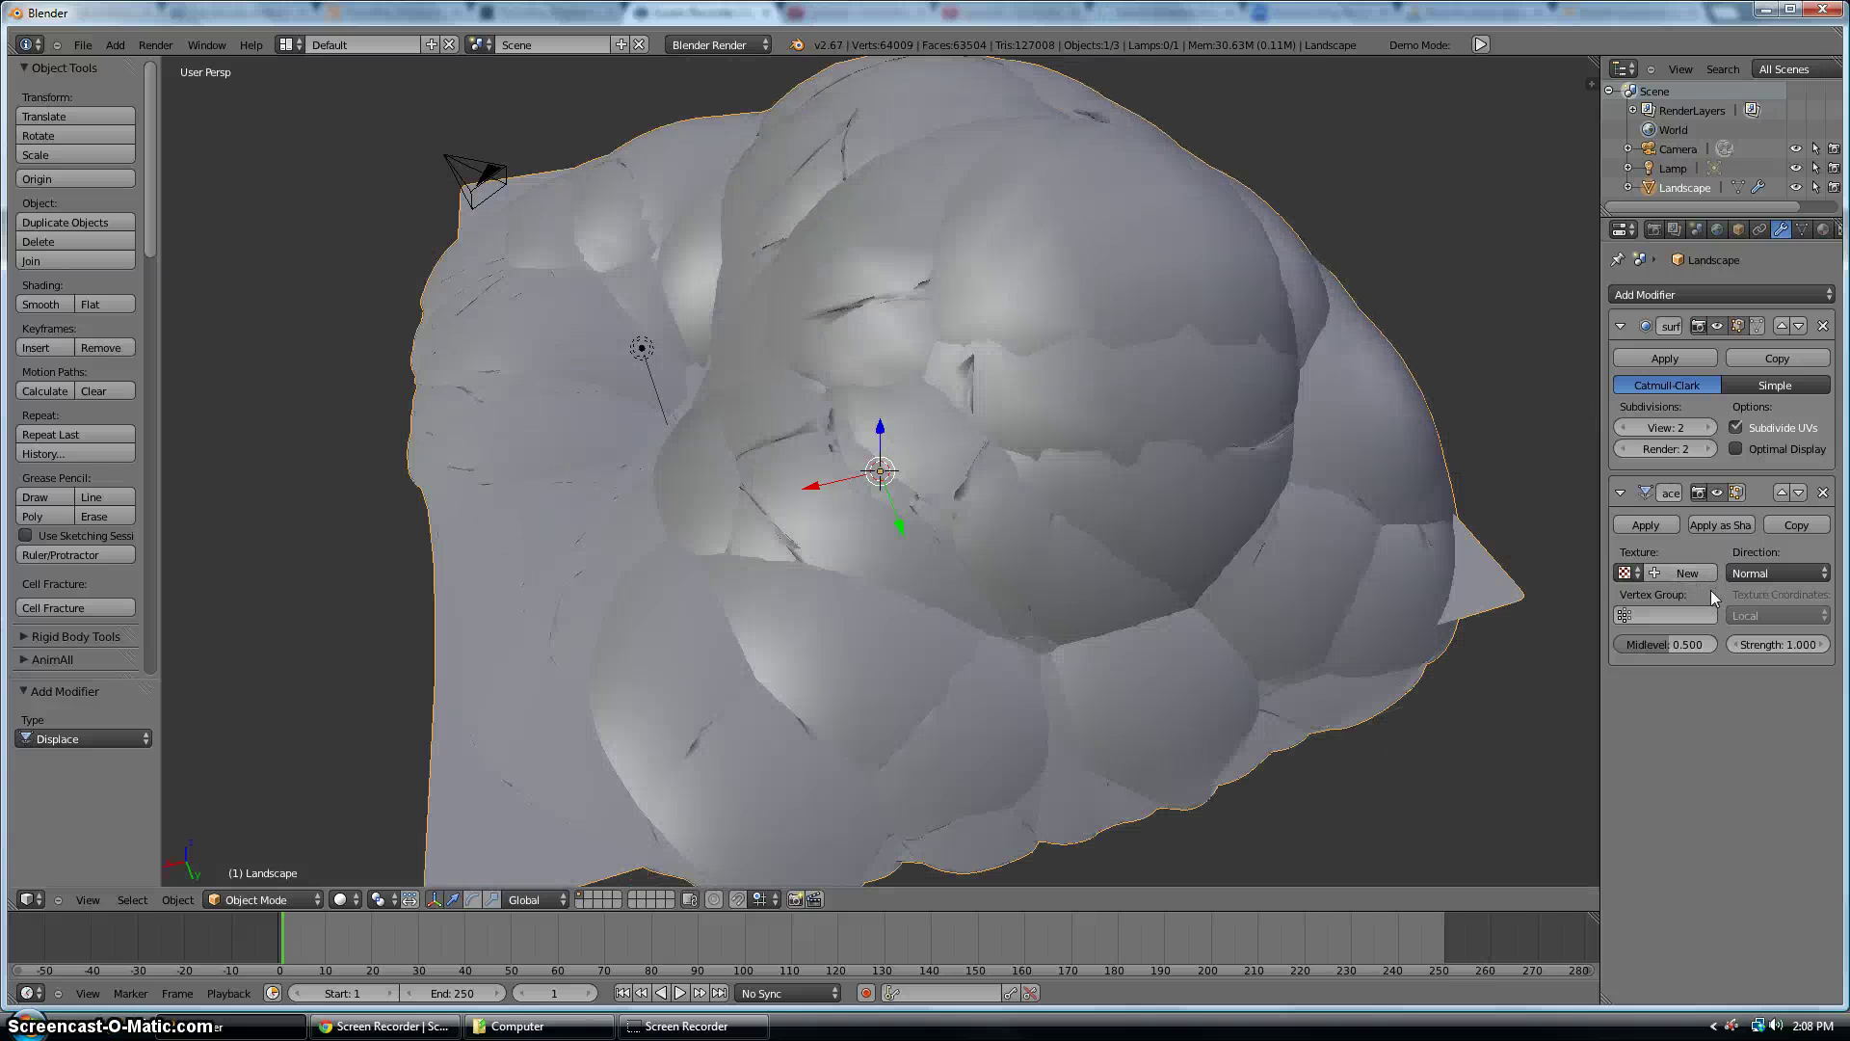
Try positive and negative strengths on the Displace modifier, ending at about -0.01359 with the direction on Normal
left_click(1758, 573)
left_click_drag(1744, 645, 1737, 645)
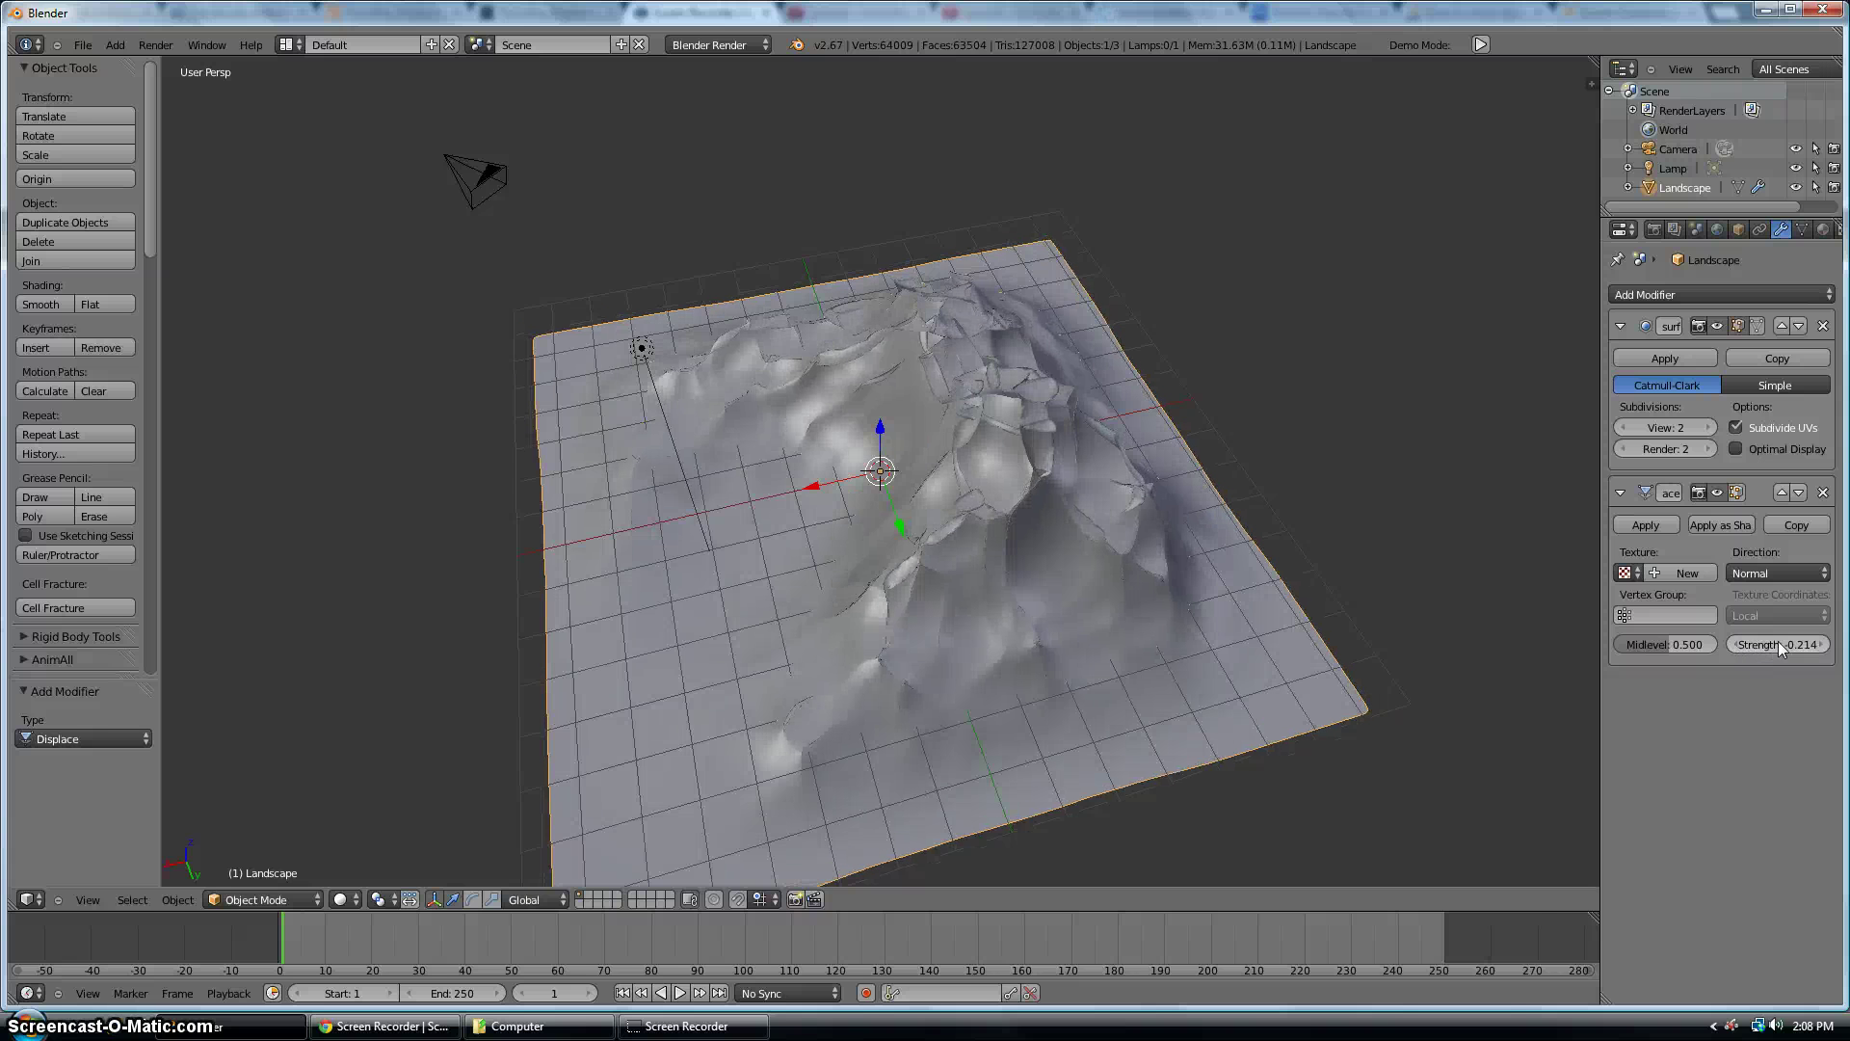
left_click(1819, 646)
left_click(1819, 646)
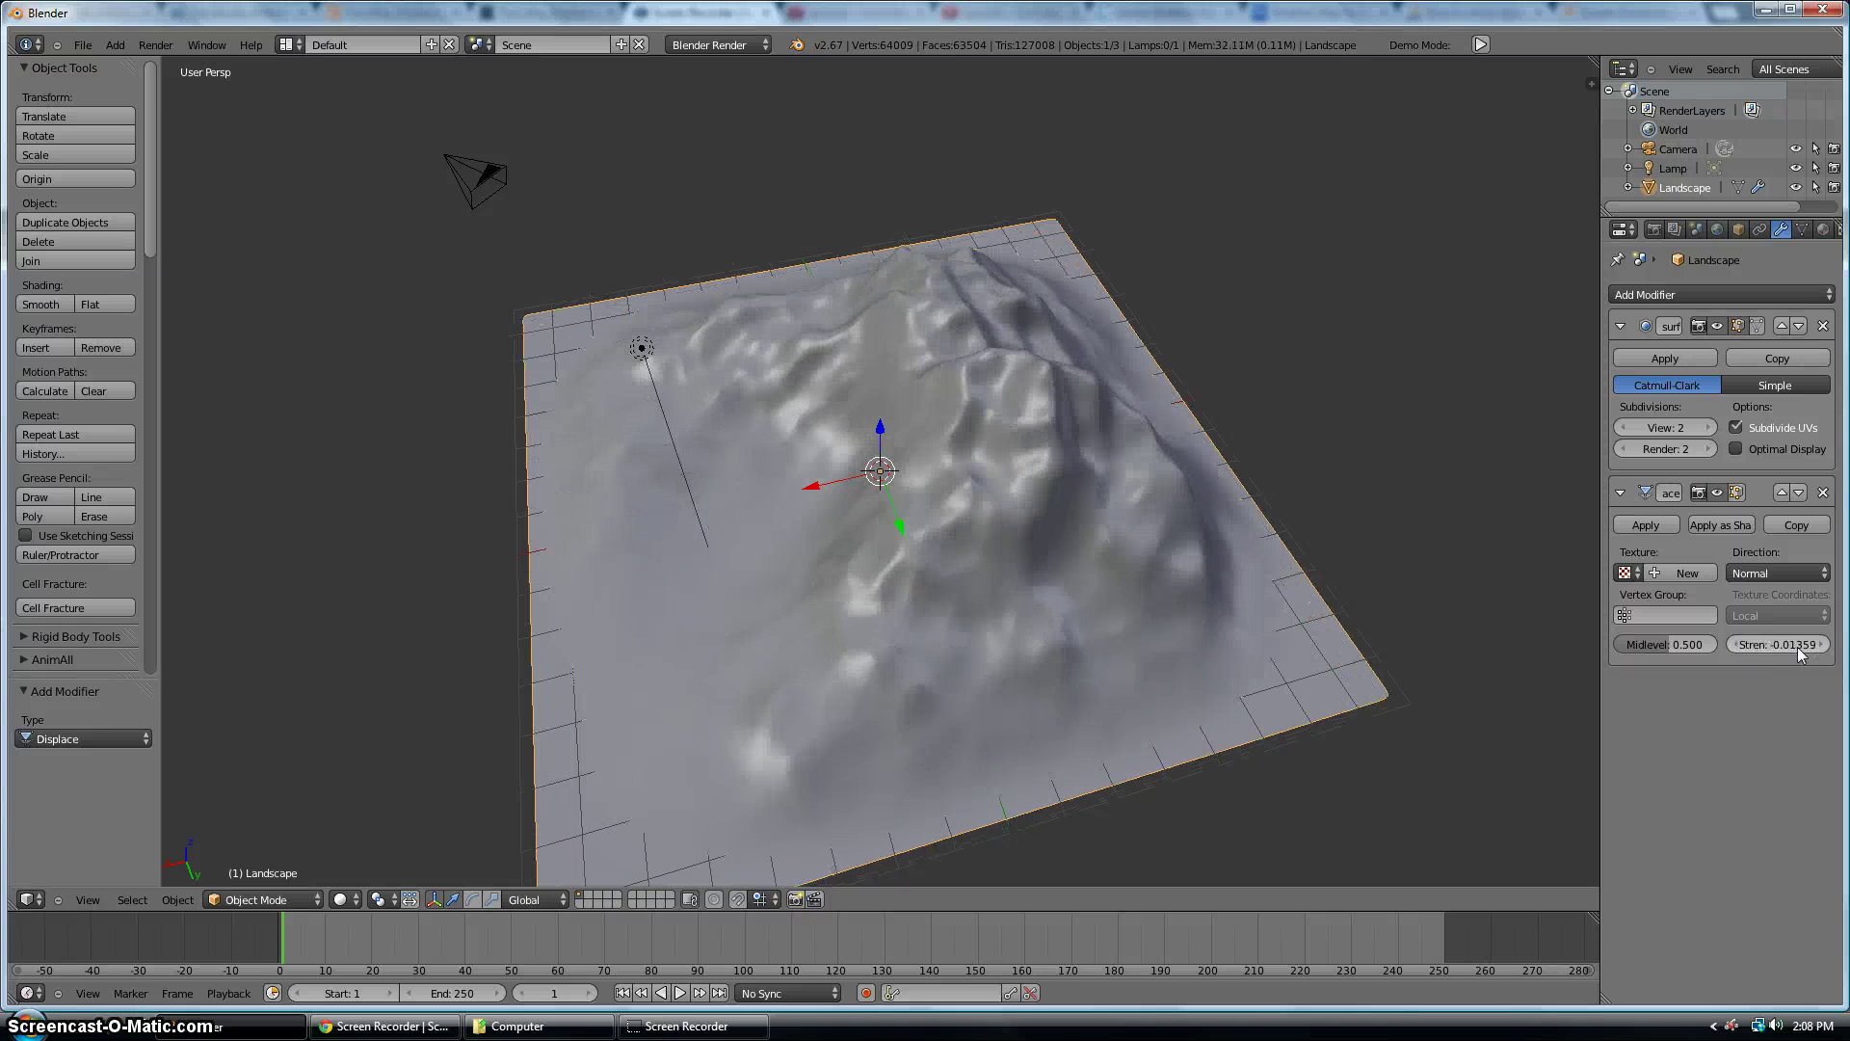
left_click(1820, 646)
left_click(1820, 646)
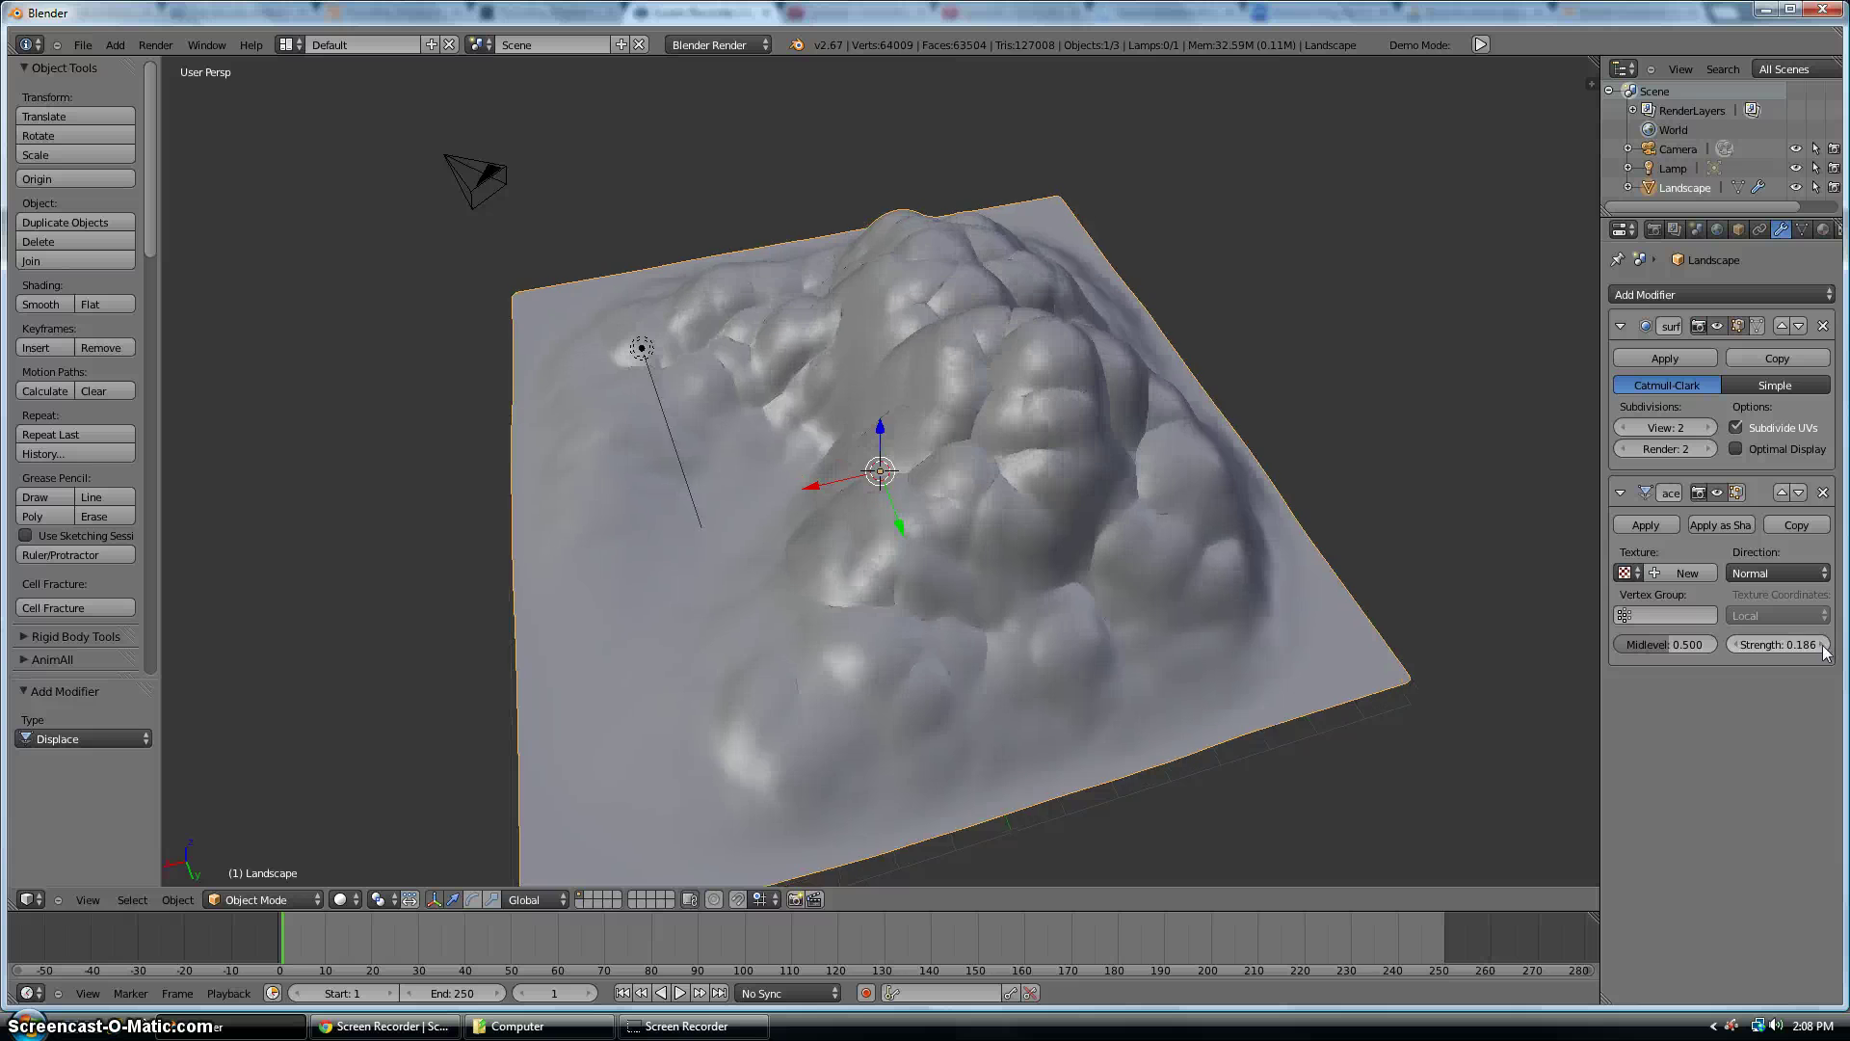
middle_click_drag(1130, 511, 925, 528)
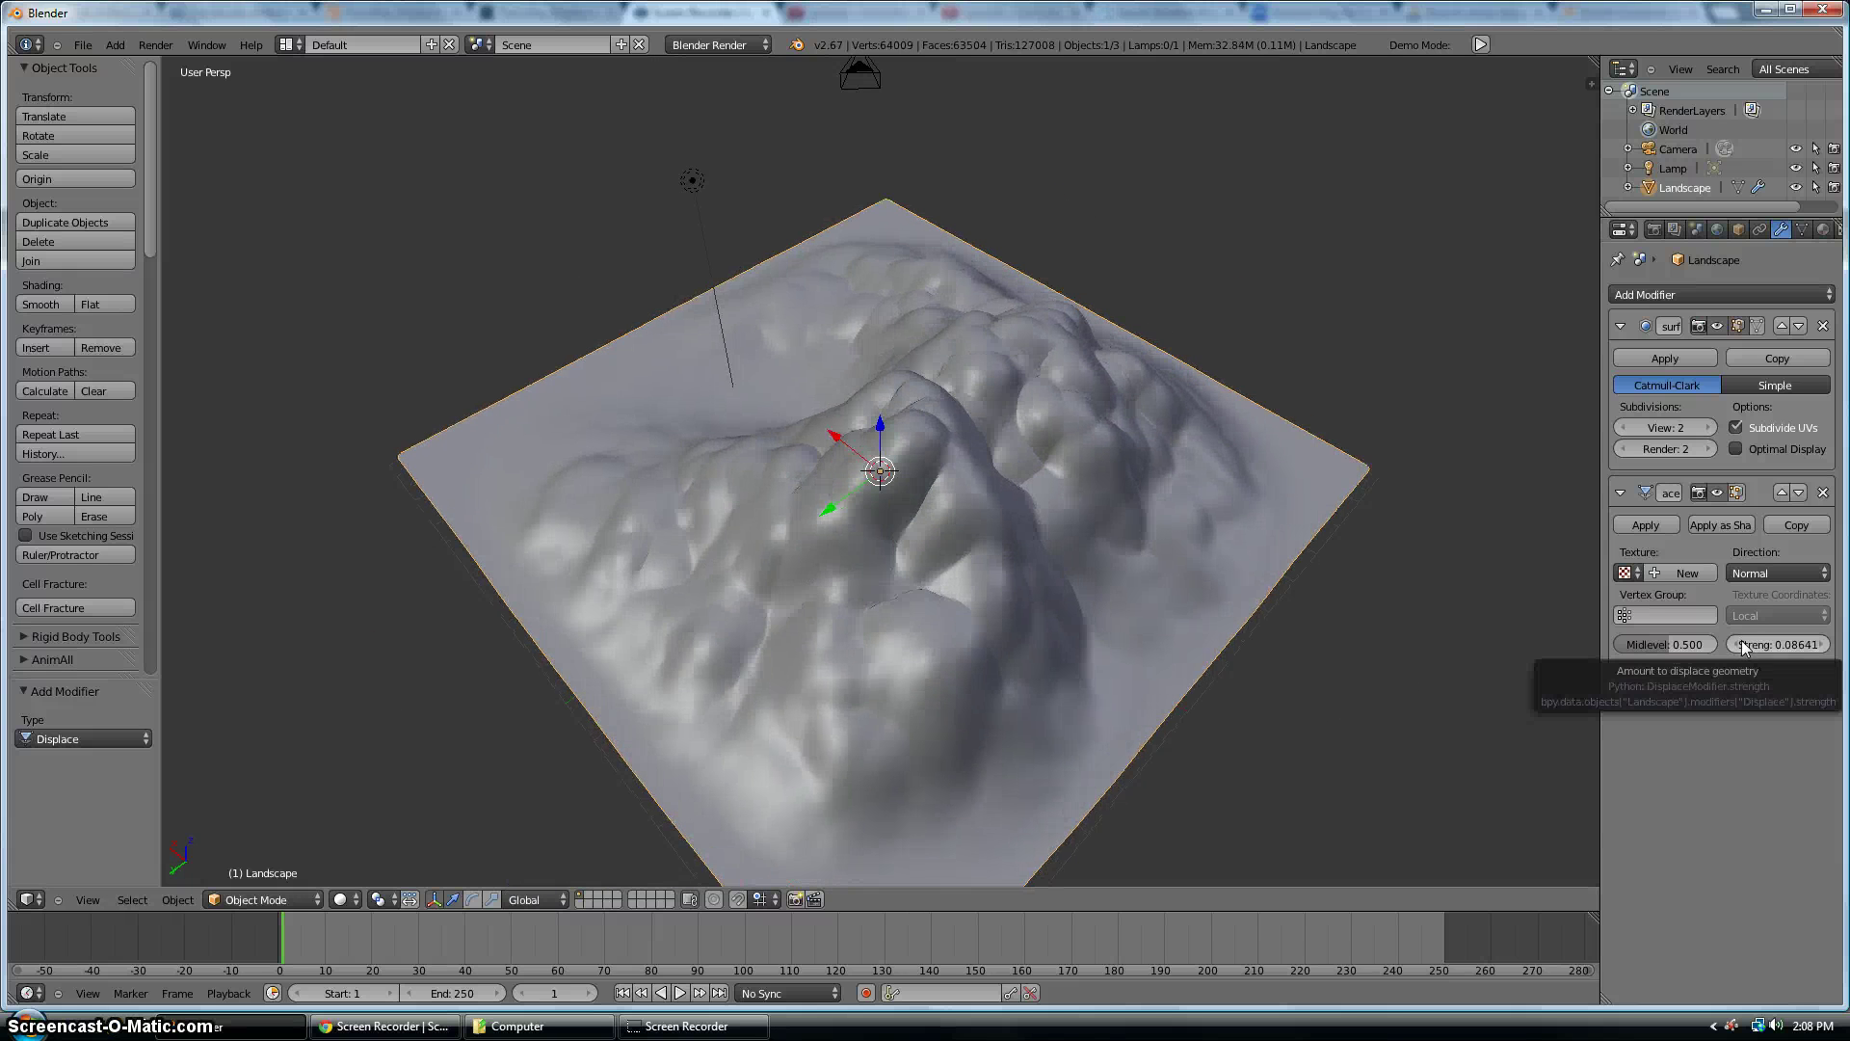
left_click_drag(1744, 645, 1720, 646)
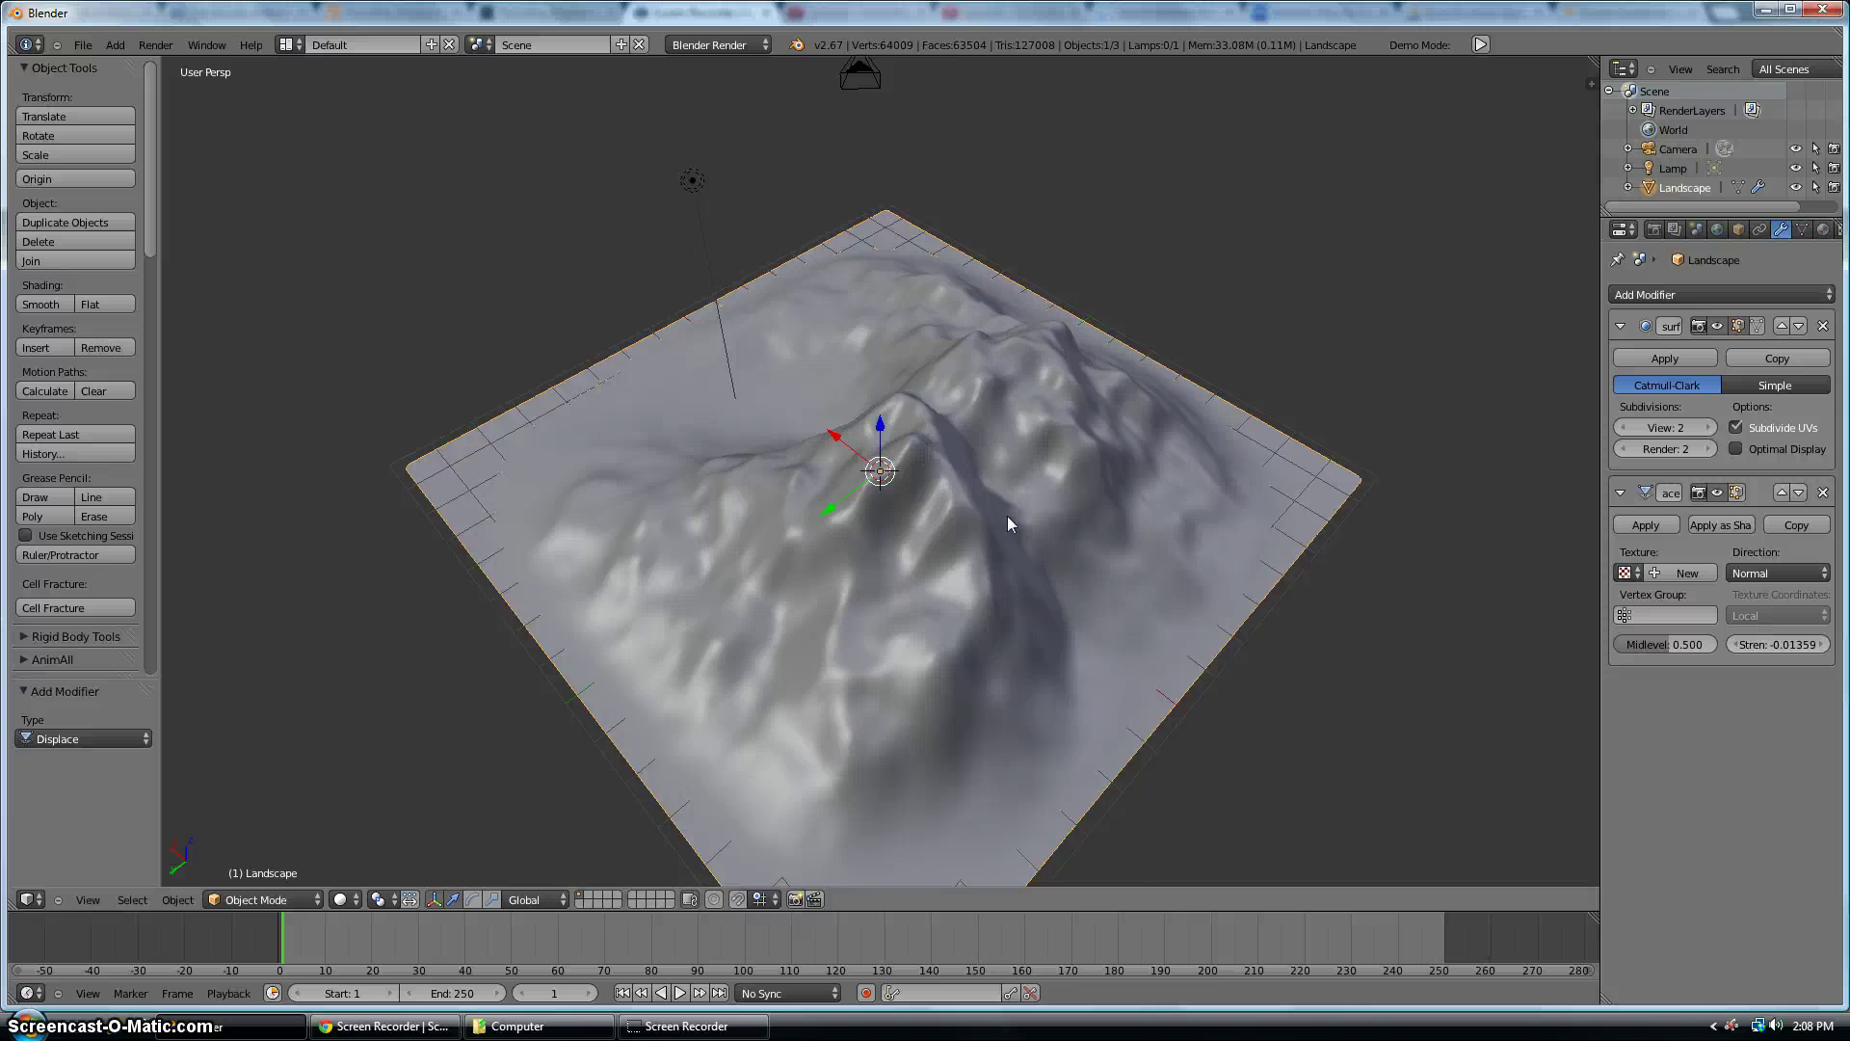
Switch the landscape from Object Mode to Sculpt Mode
middle_click_drag(1008, 520, 1029, 465)
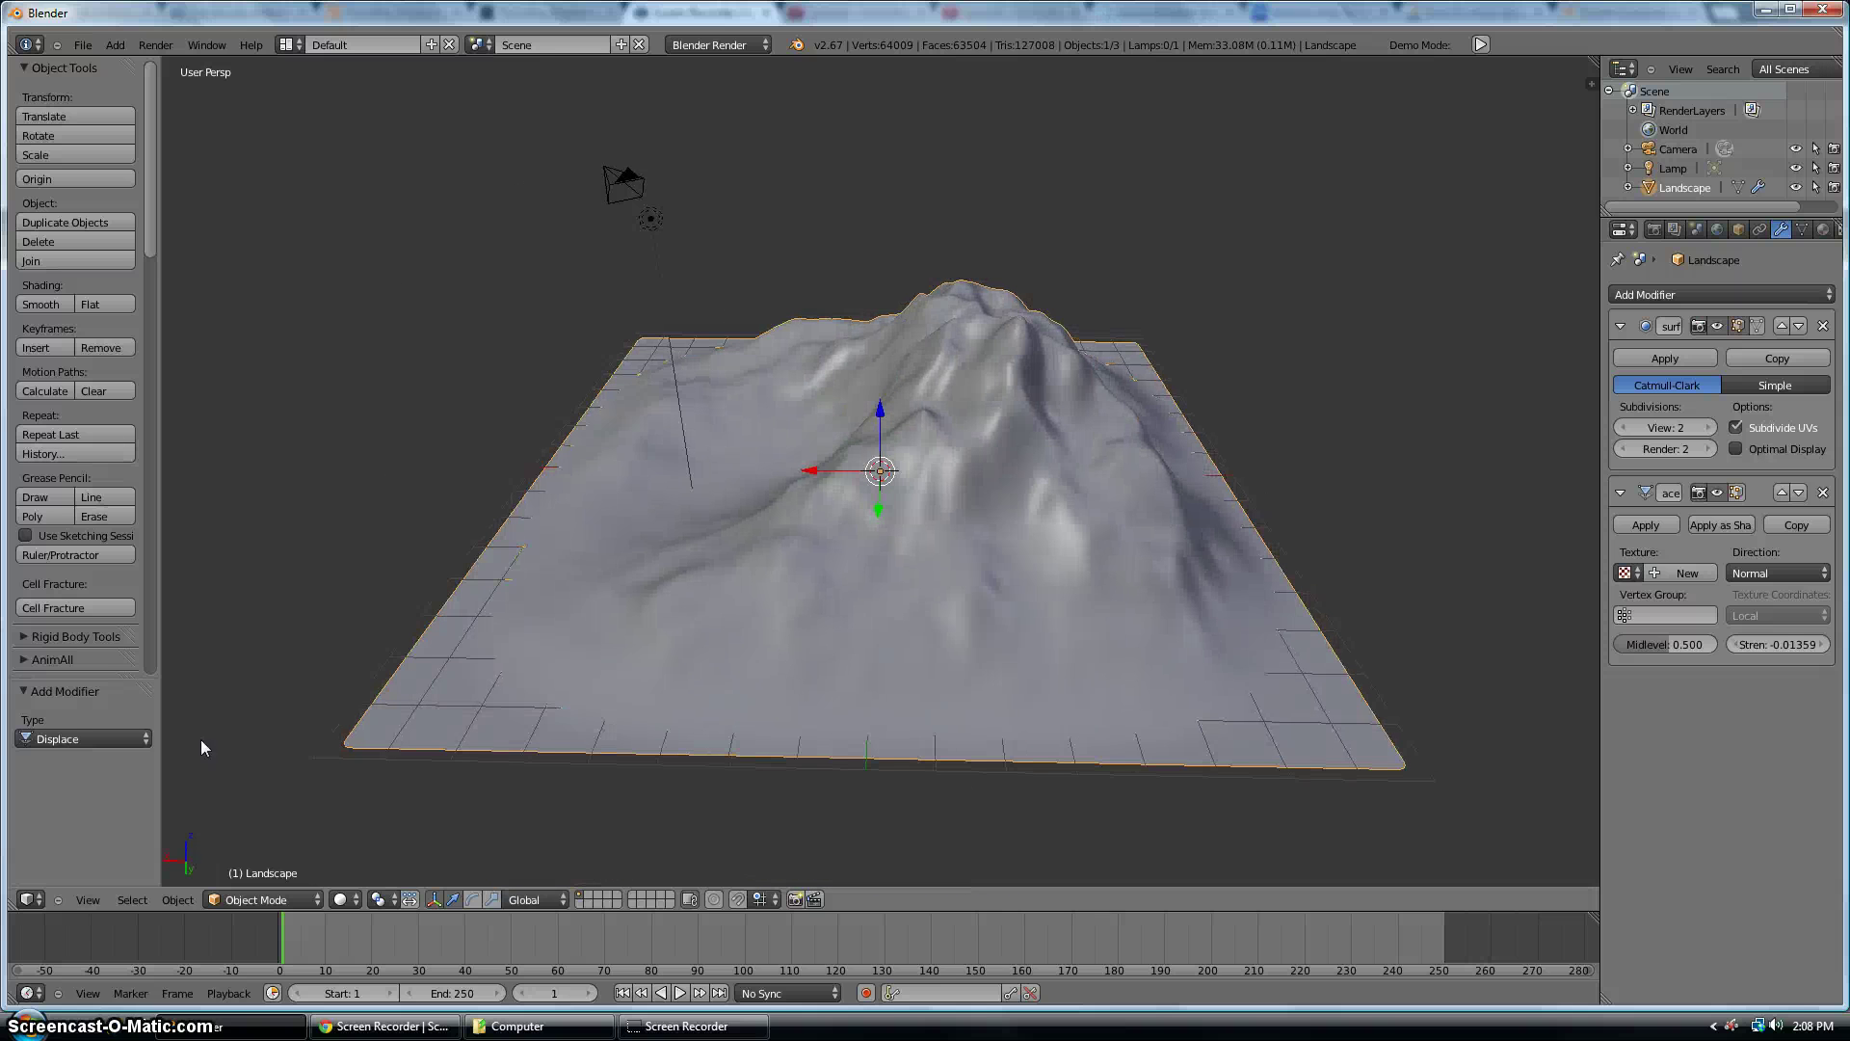
left_click(29, 899)
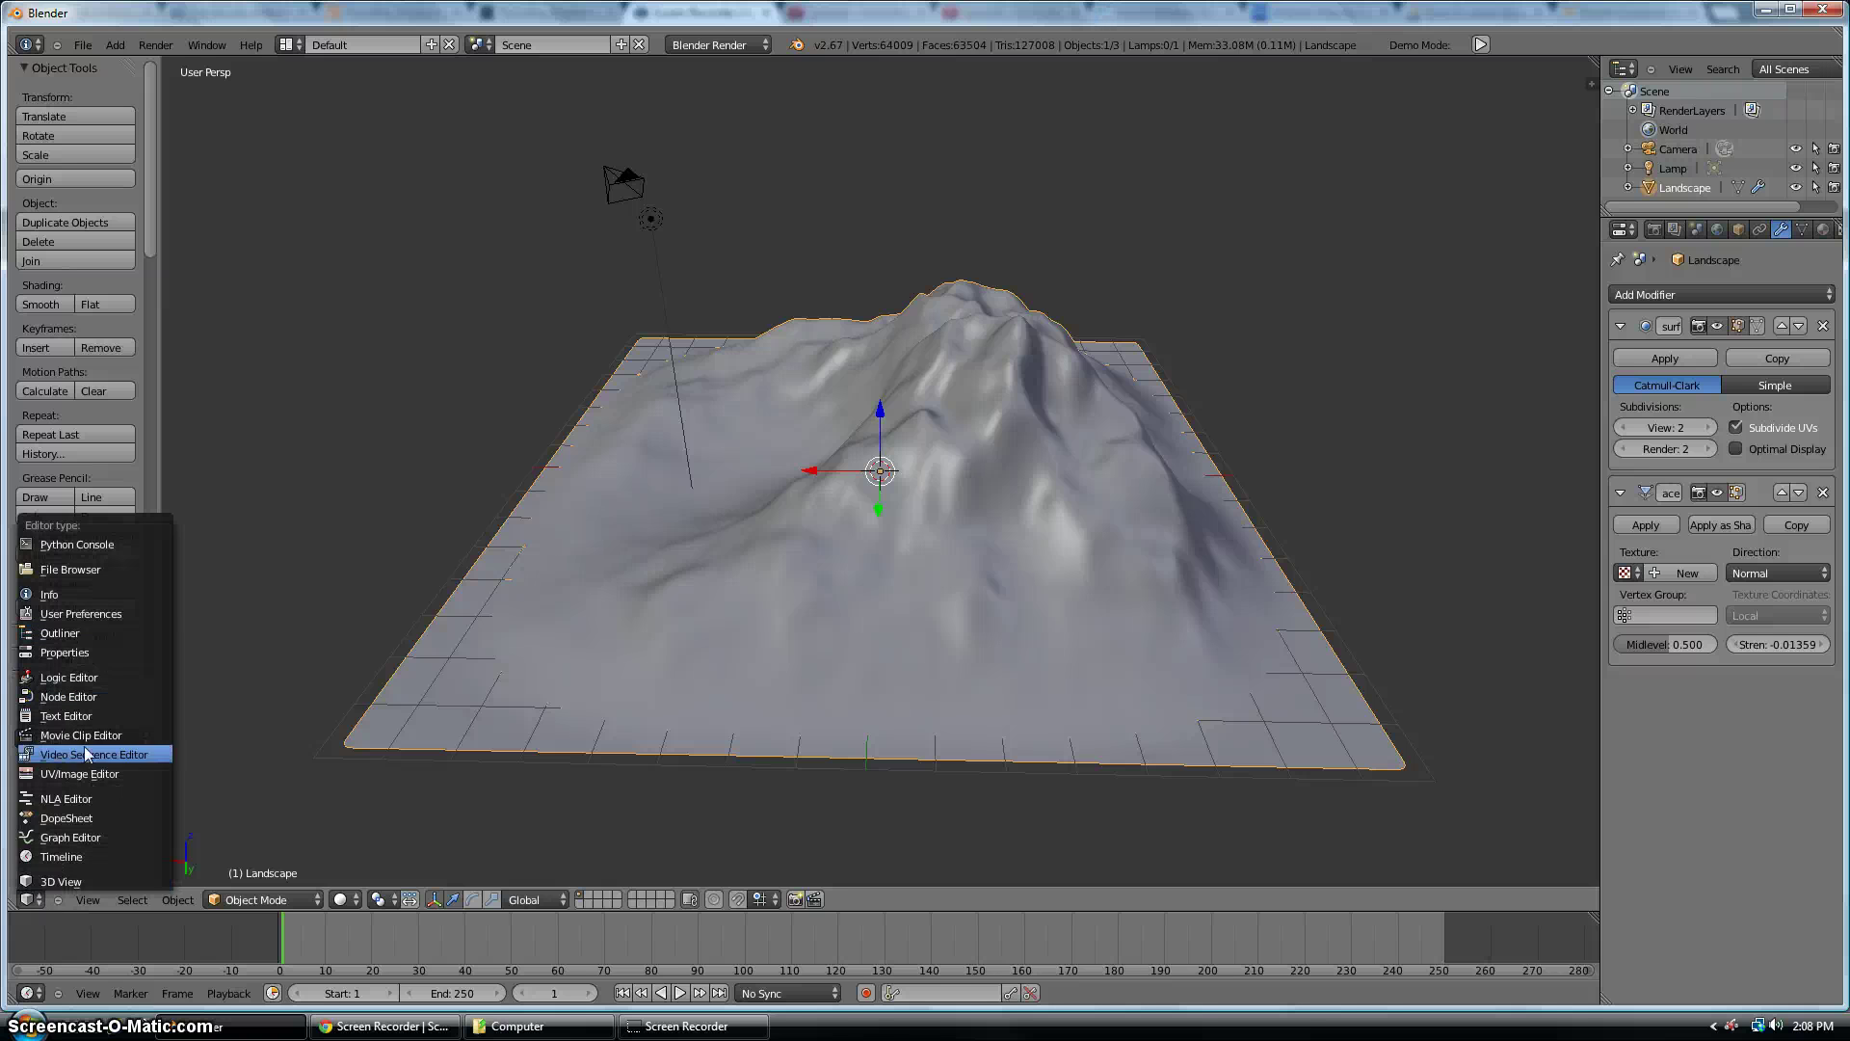
left_click(256, 902)
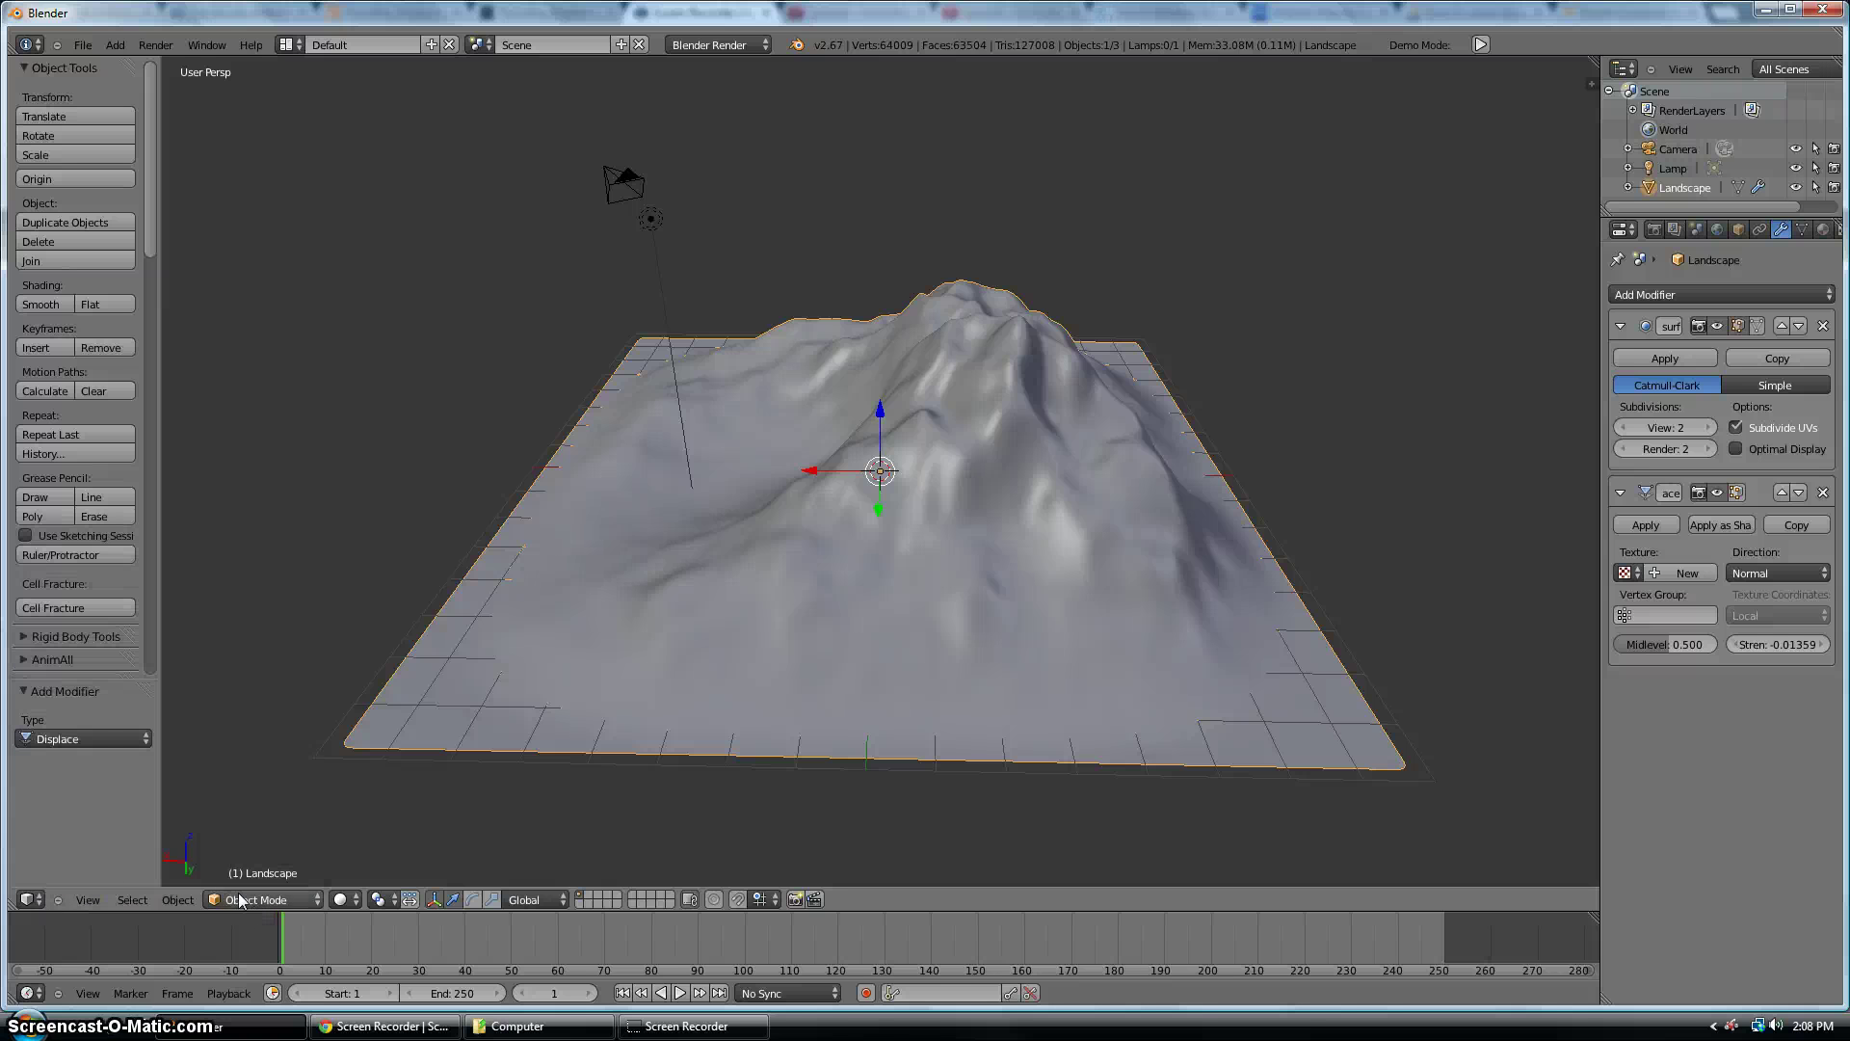
left_click(257, 900)
left_click(257, 839)
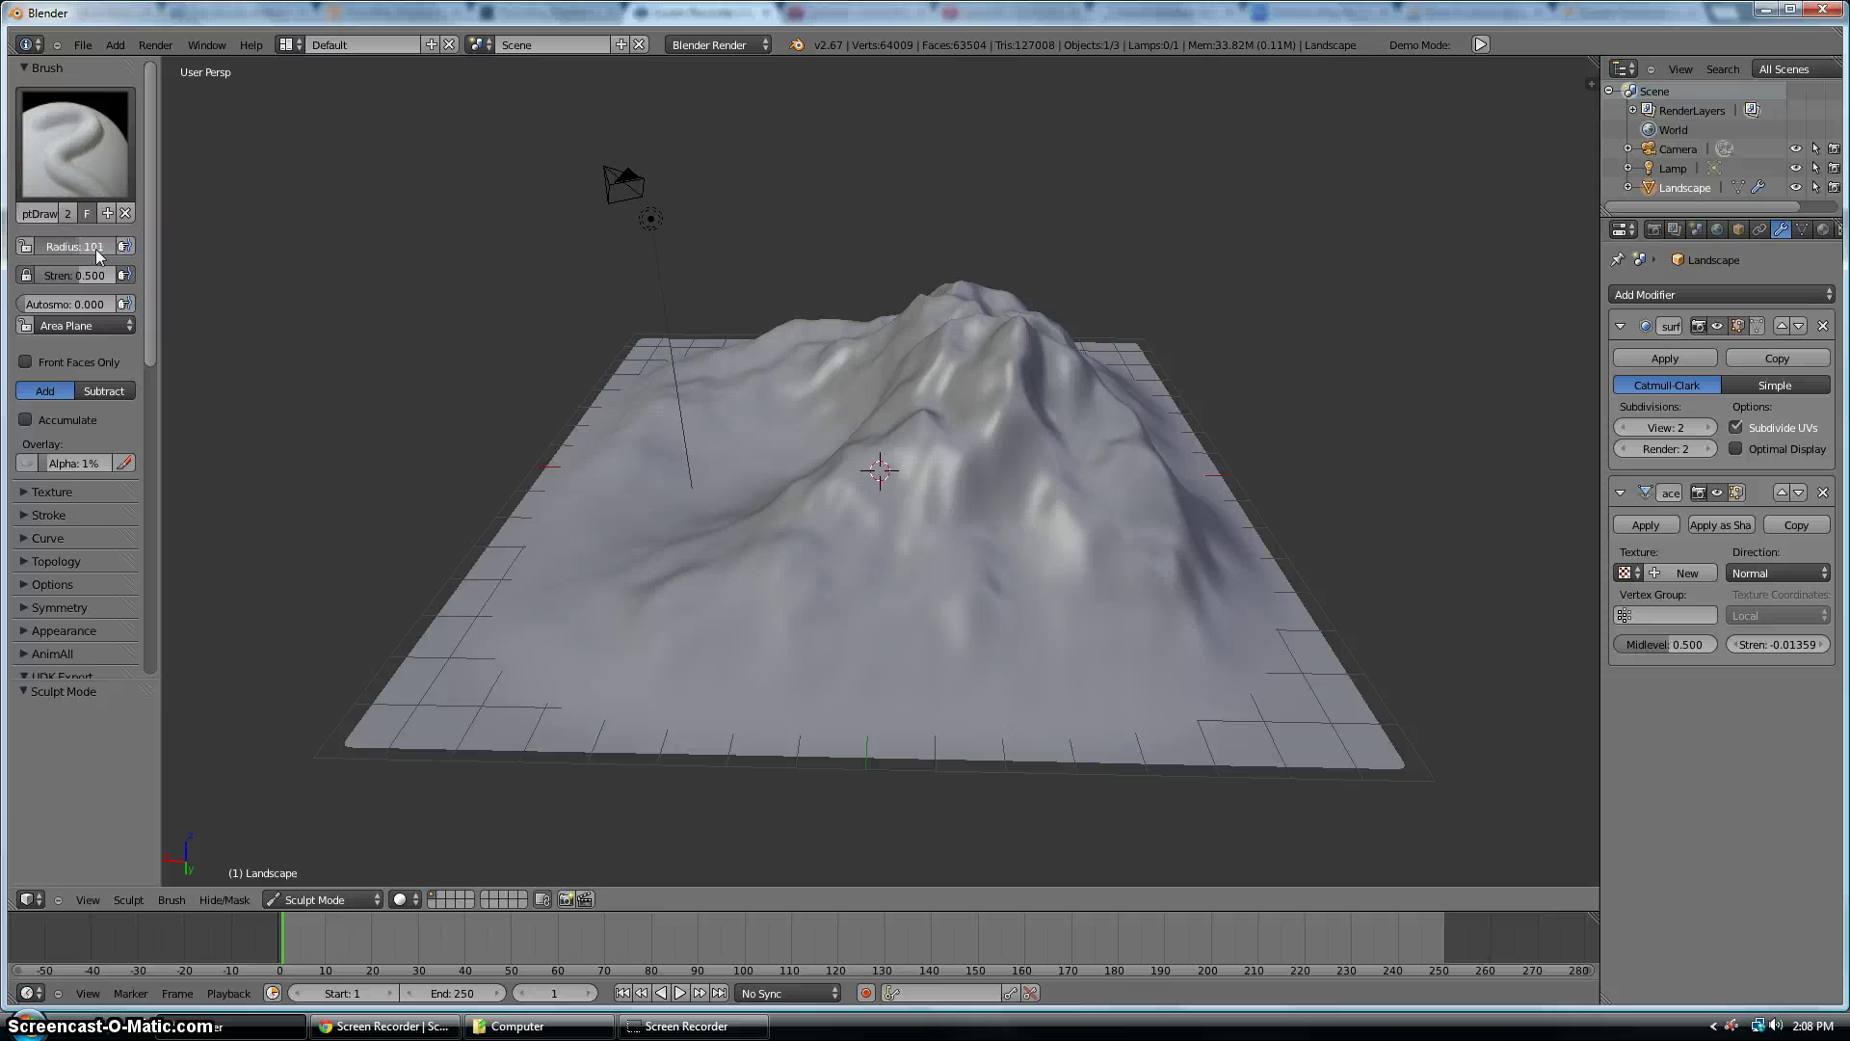
Set the sculpt brush's radius to 14, strength to about 0.727 and autosmooth to about 0.242
mouse_move(71, 246)
left_mouse_down()
mouse_move(55, 247)
mouse_move(81, 282)
left_mouse_up()
scroll(807, 522, "up", 3)
middle_click_drag(799, 518, 823, 402)
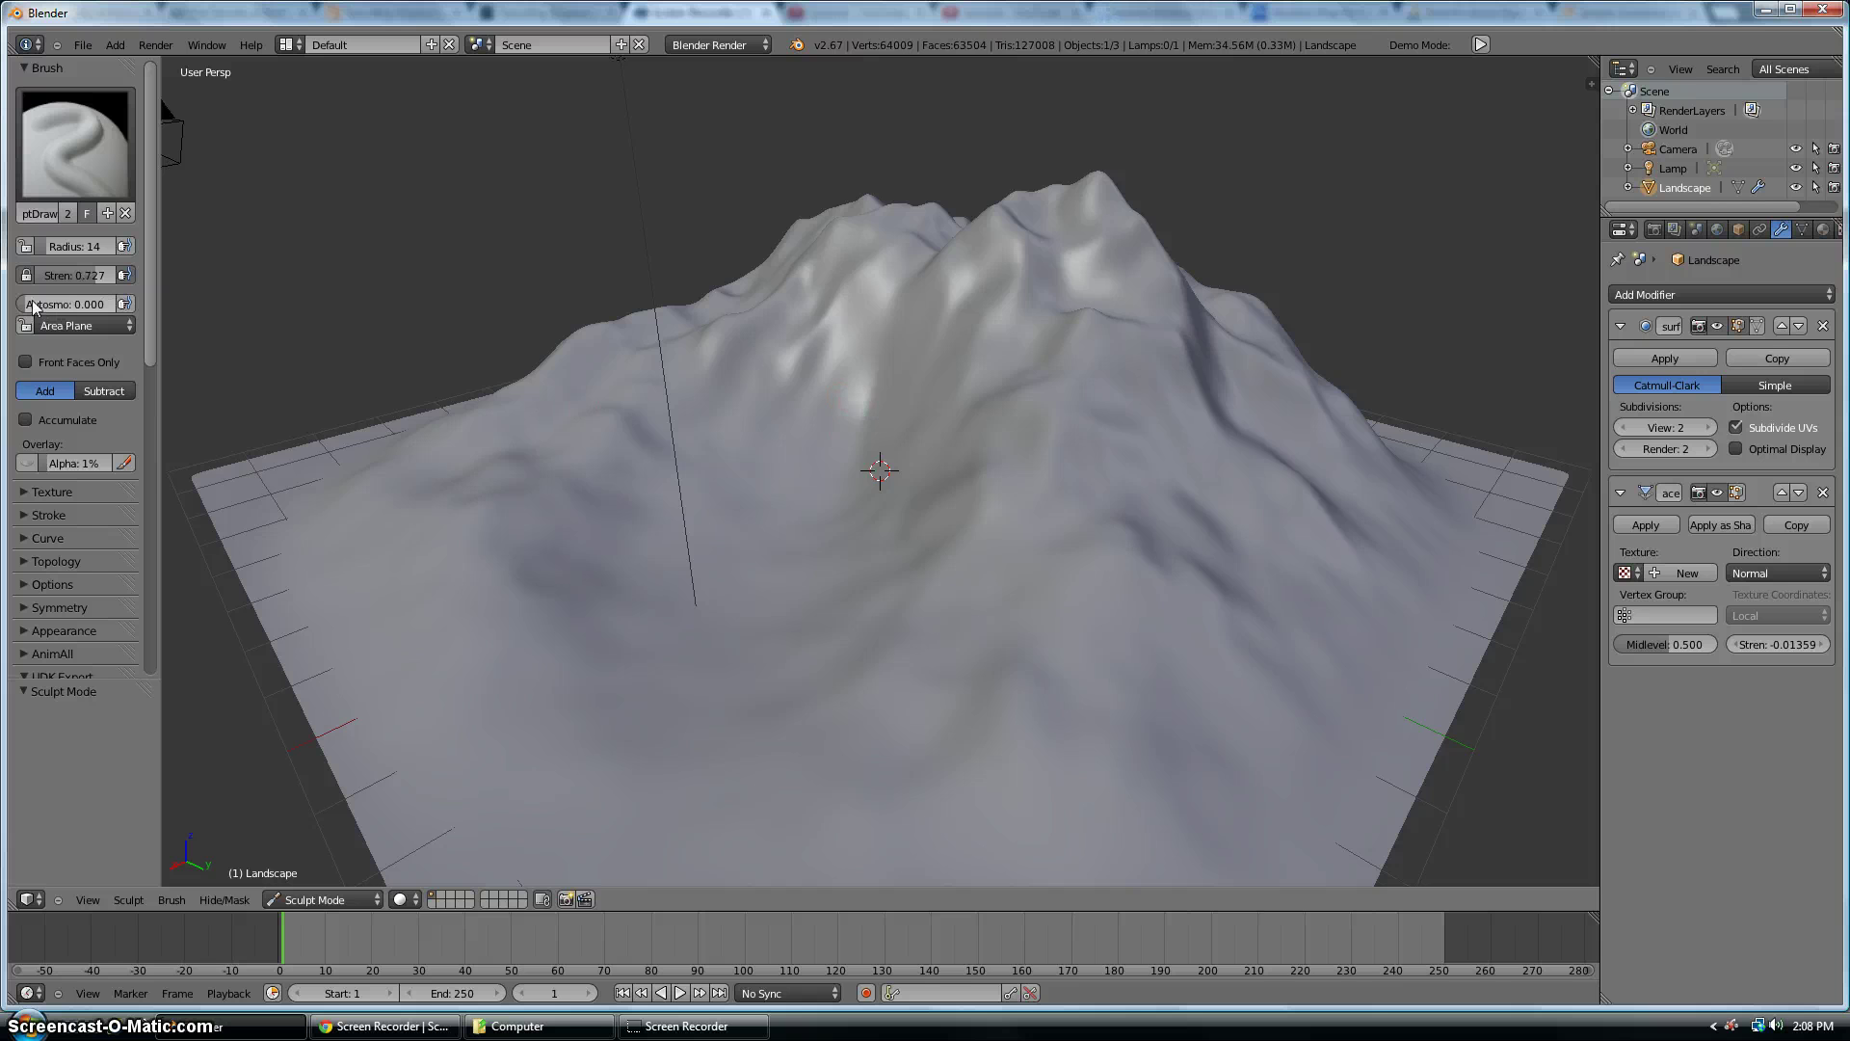
left_click_drag(37, 304, 42, 304)
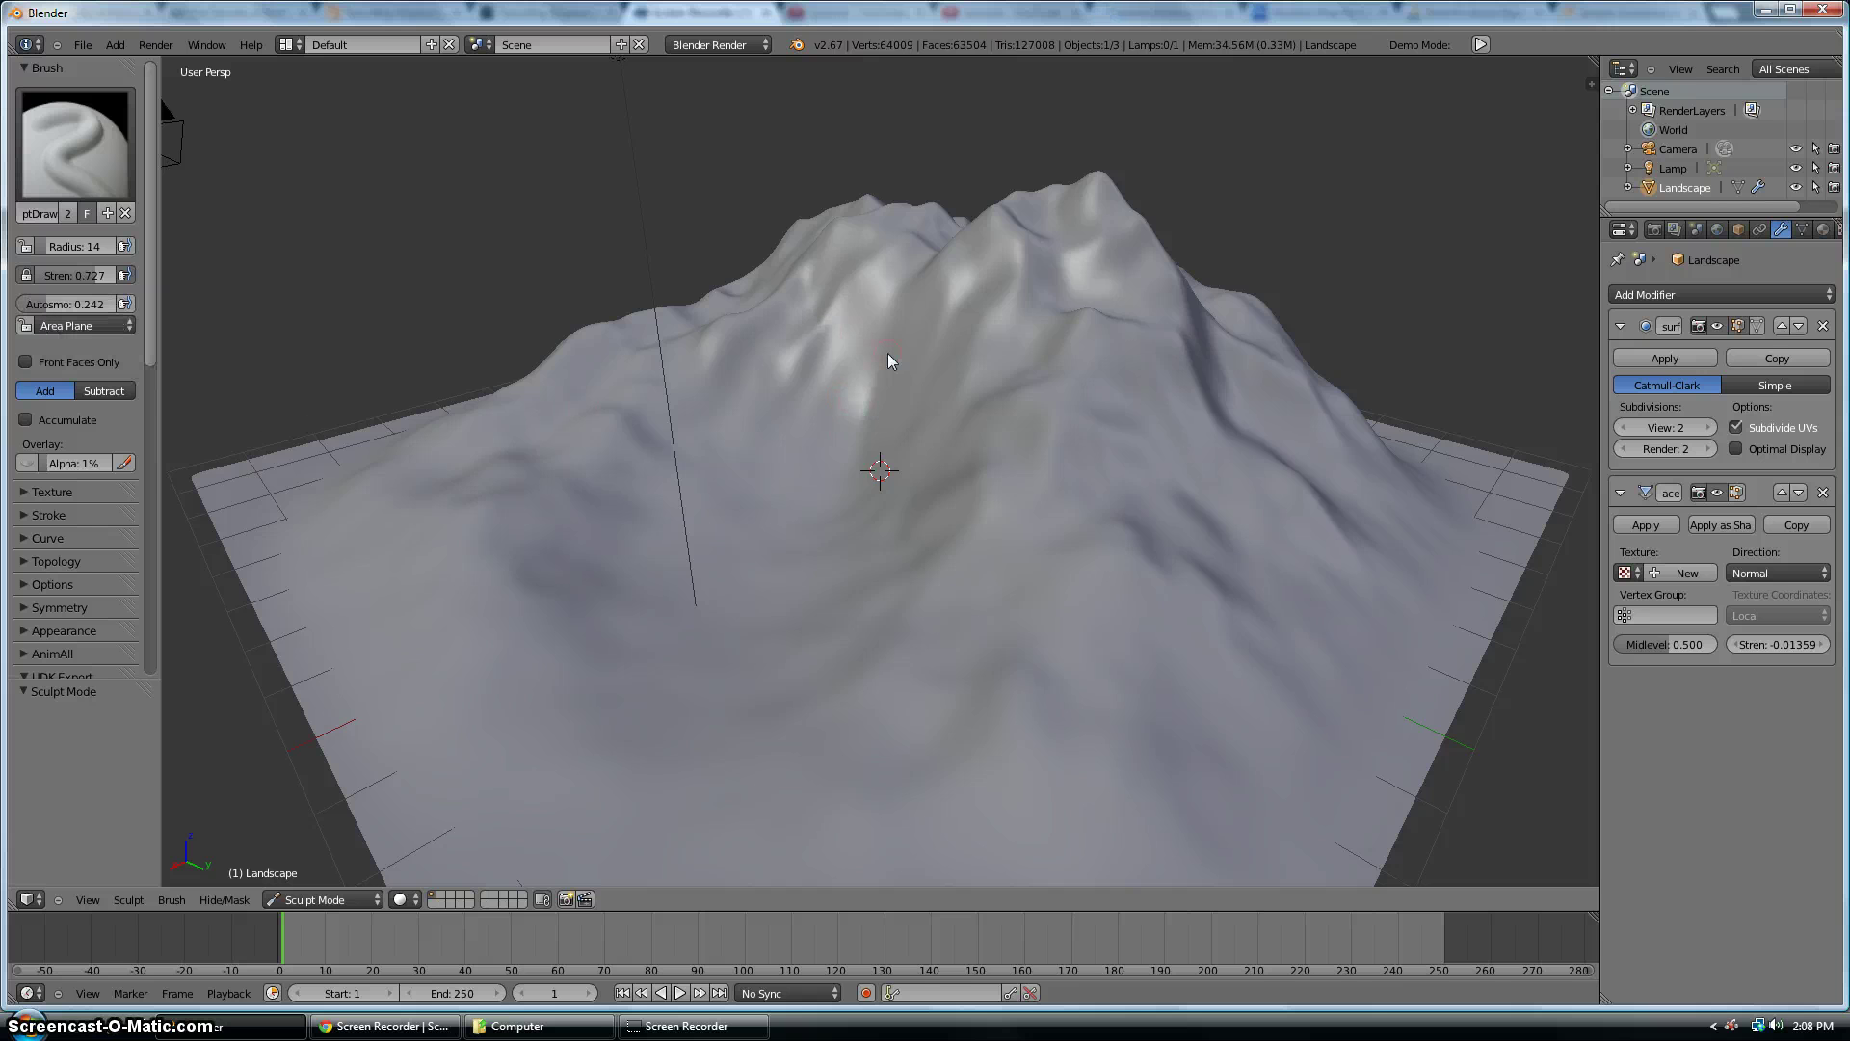
Try the sculpt brush with a single dab near the mountain's peak
left_click(1090, 241)
scroll(1286, 303, "up", 5)
scroll(1256, 355, "down", 3)
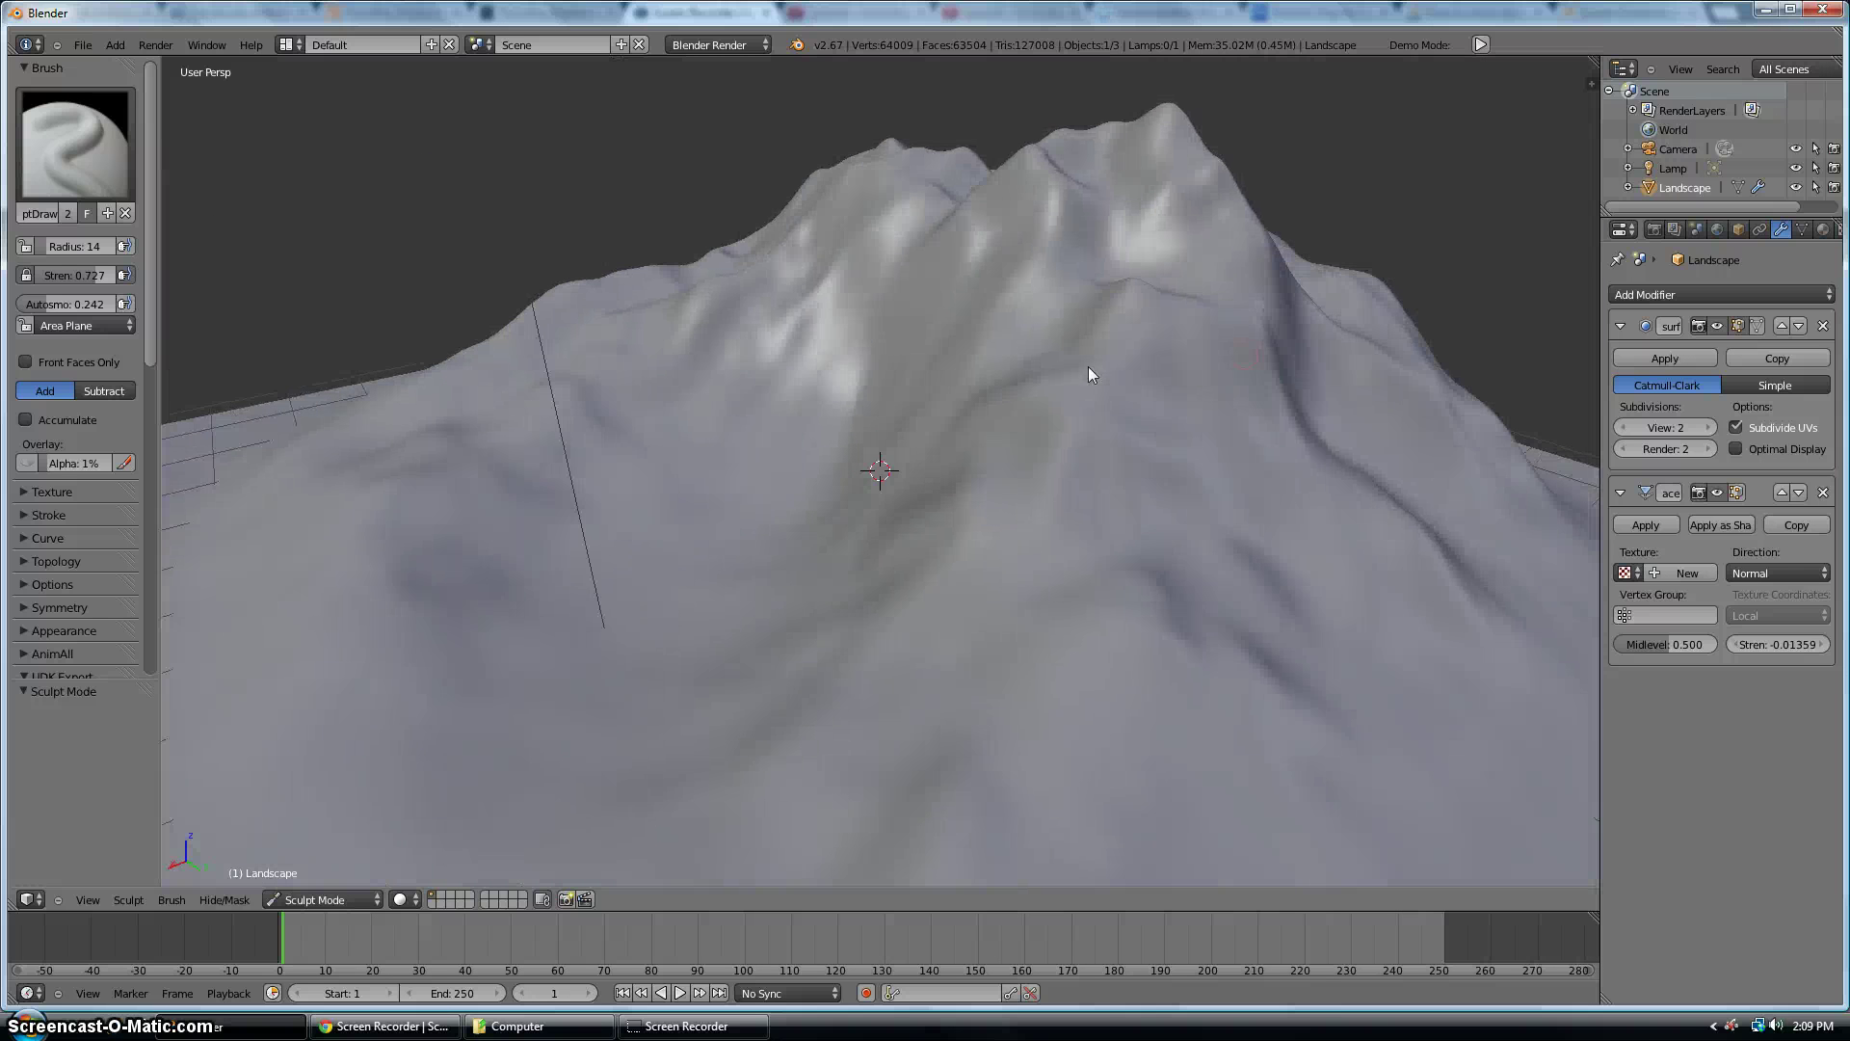
Lower the Subdivision Surface view level to 1 and set the sculpt brush strength to 1.000
middle_click_drag(1089, 373, 1082, 268)
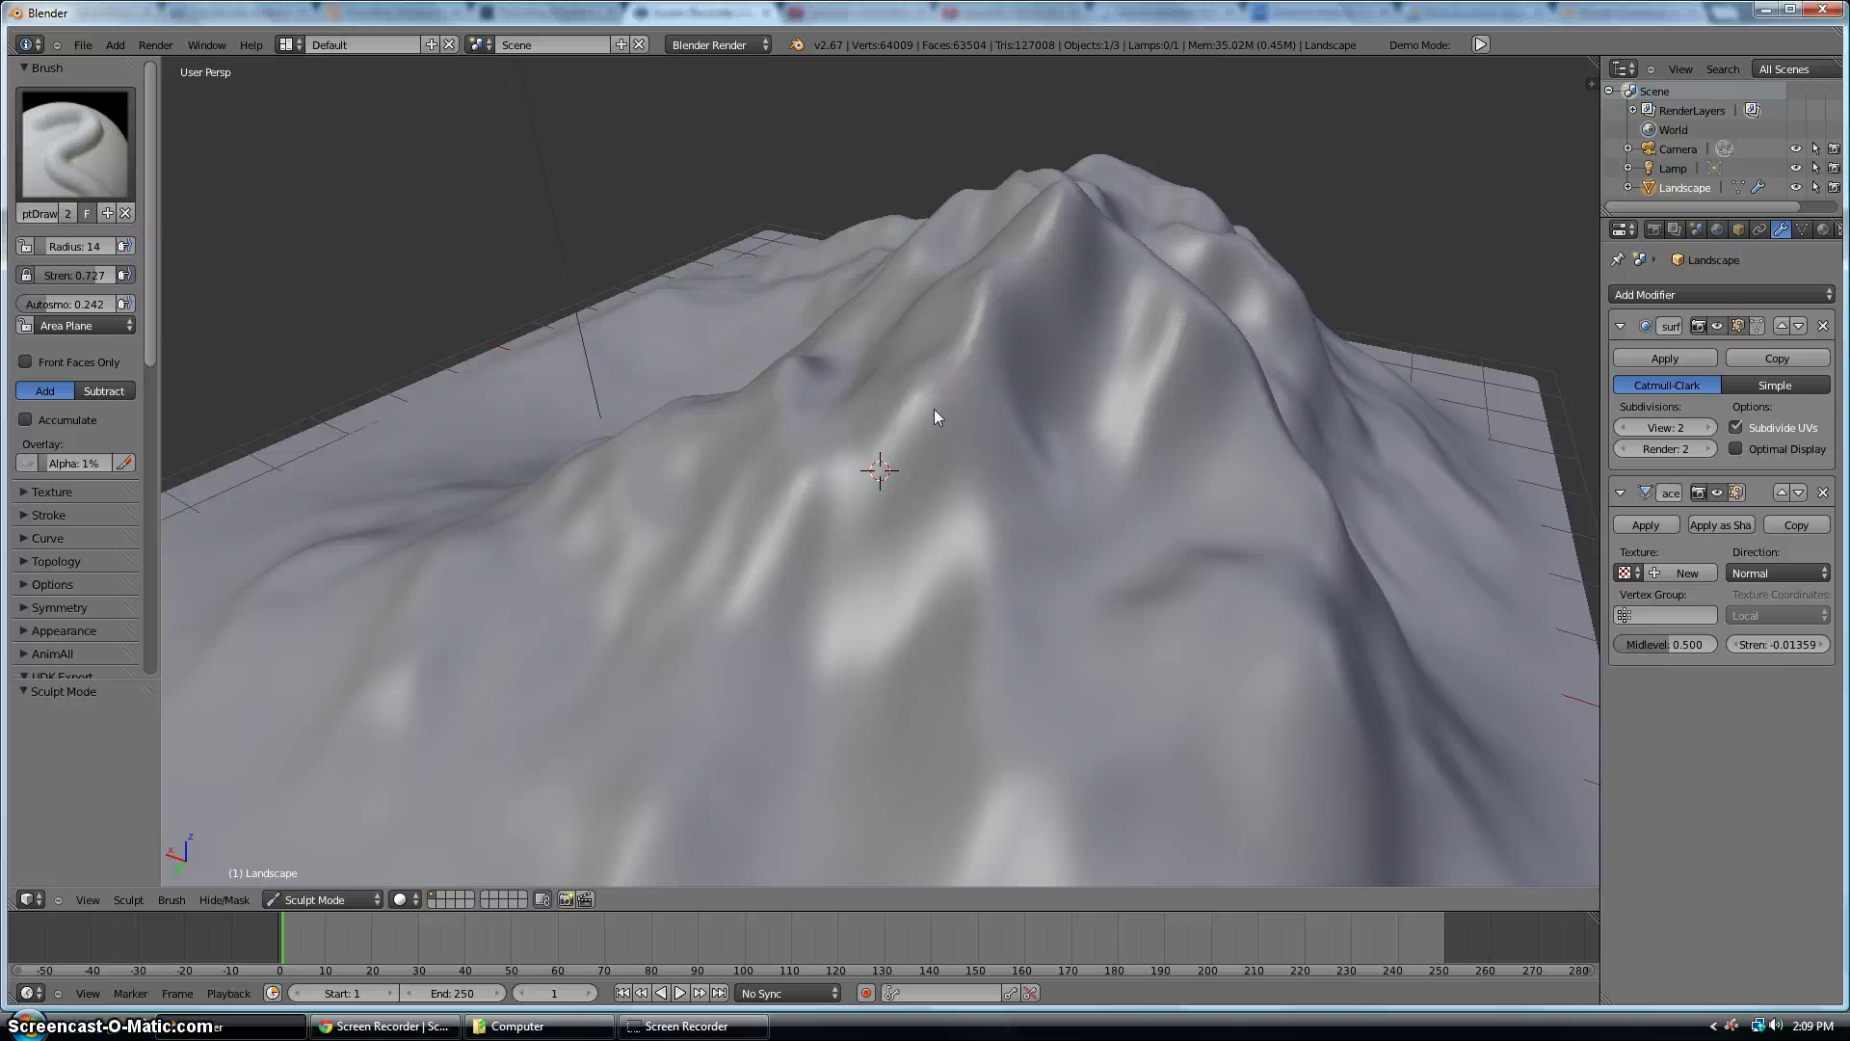
left_click(1624, 427)
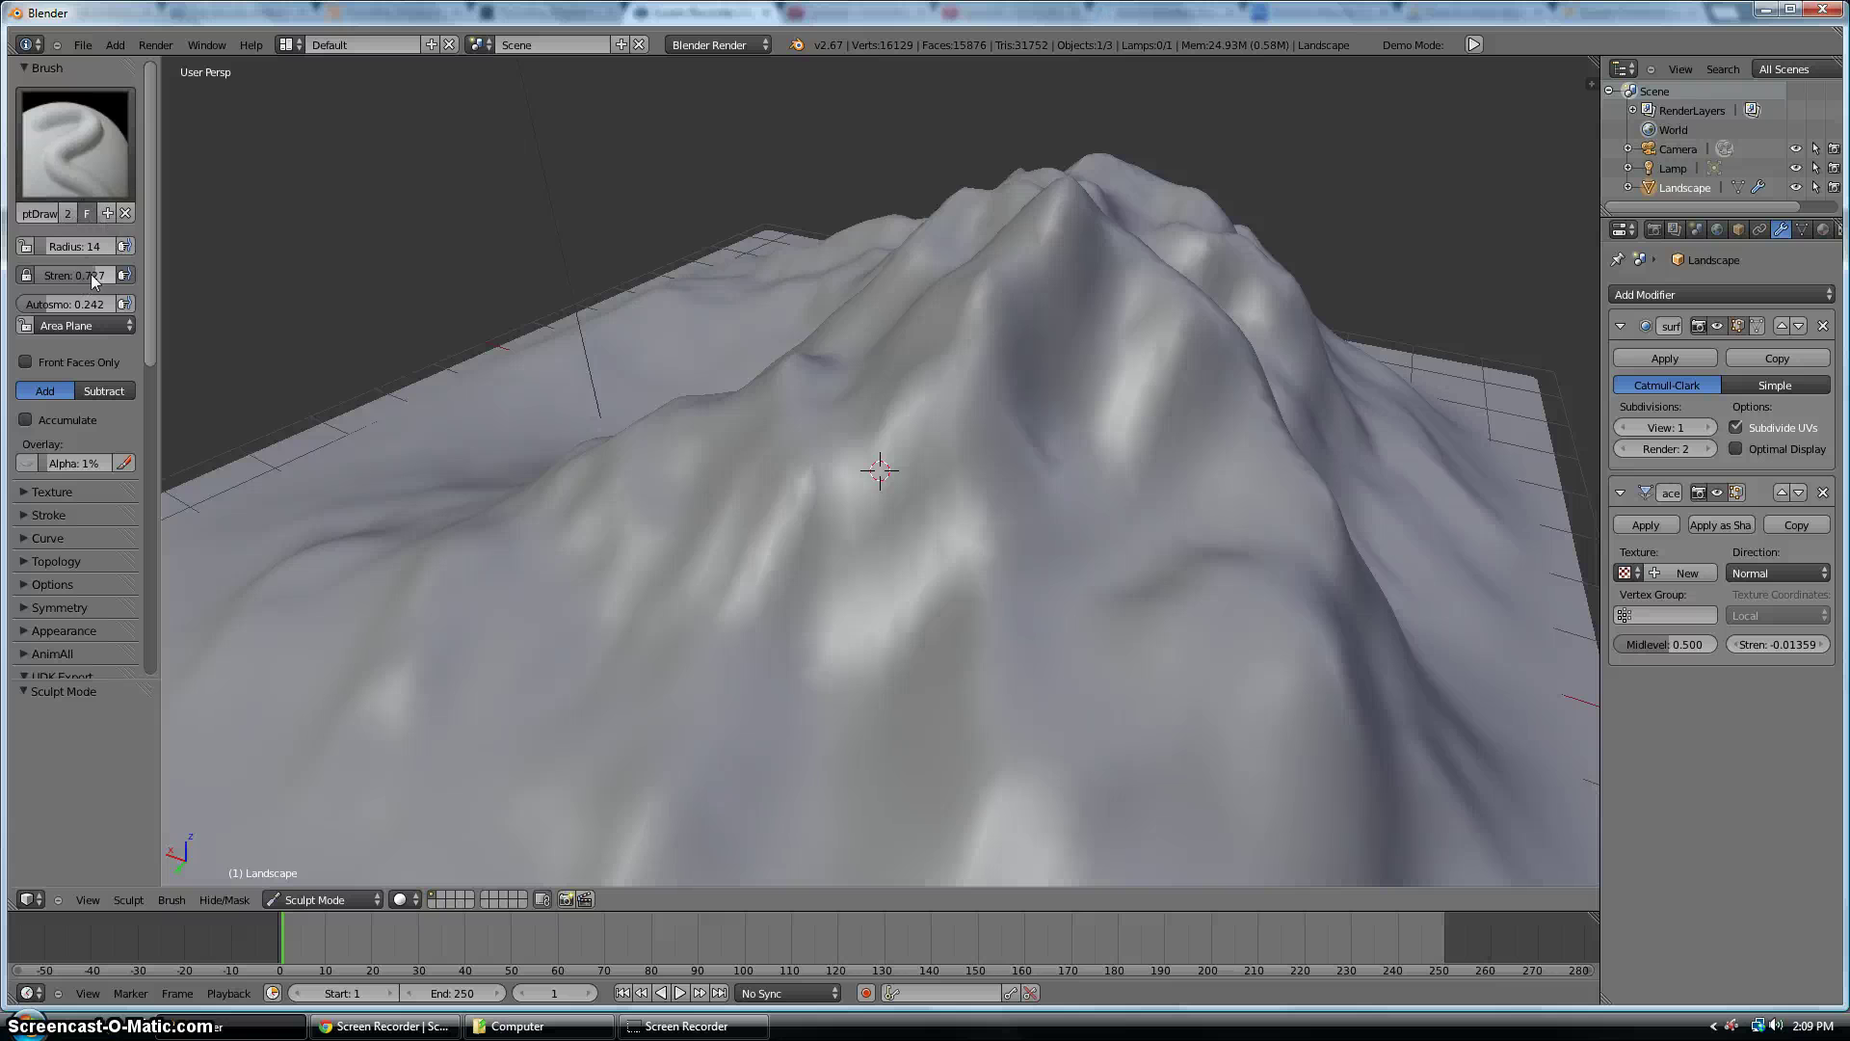
left_click(28, 275)
Set the sculpt brush's overlay alpha to 84%
scroll(102, 284, "down", 2)
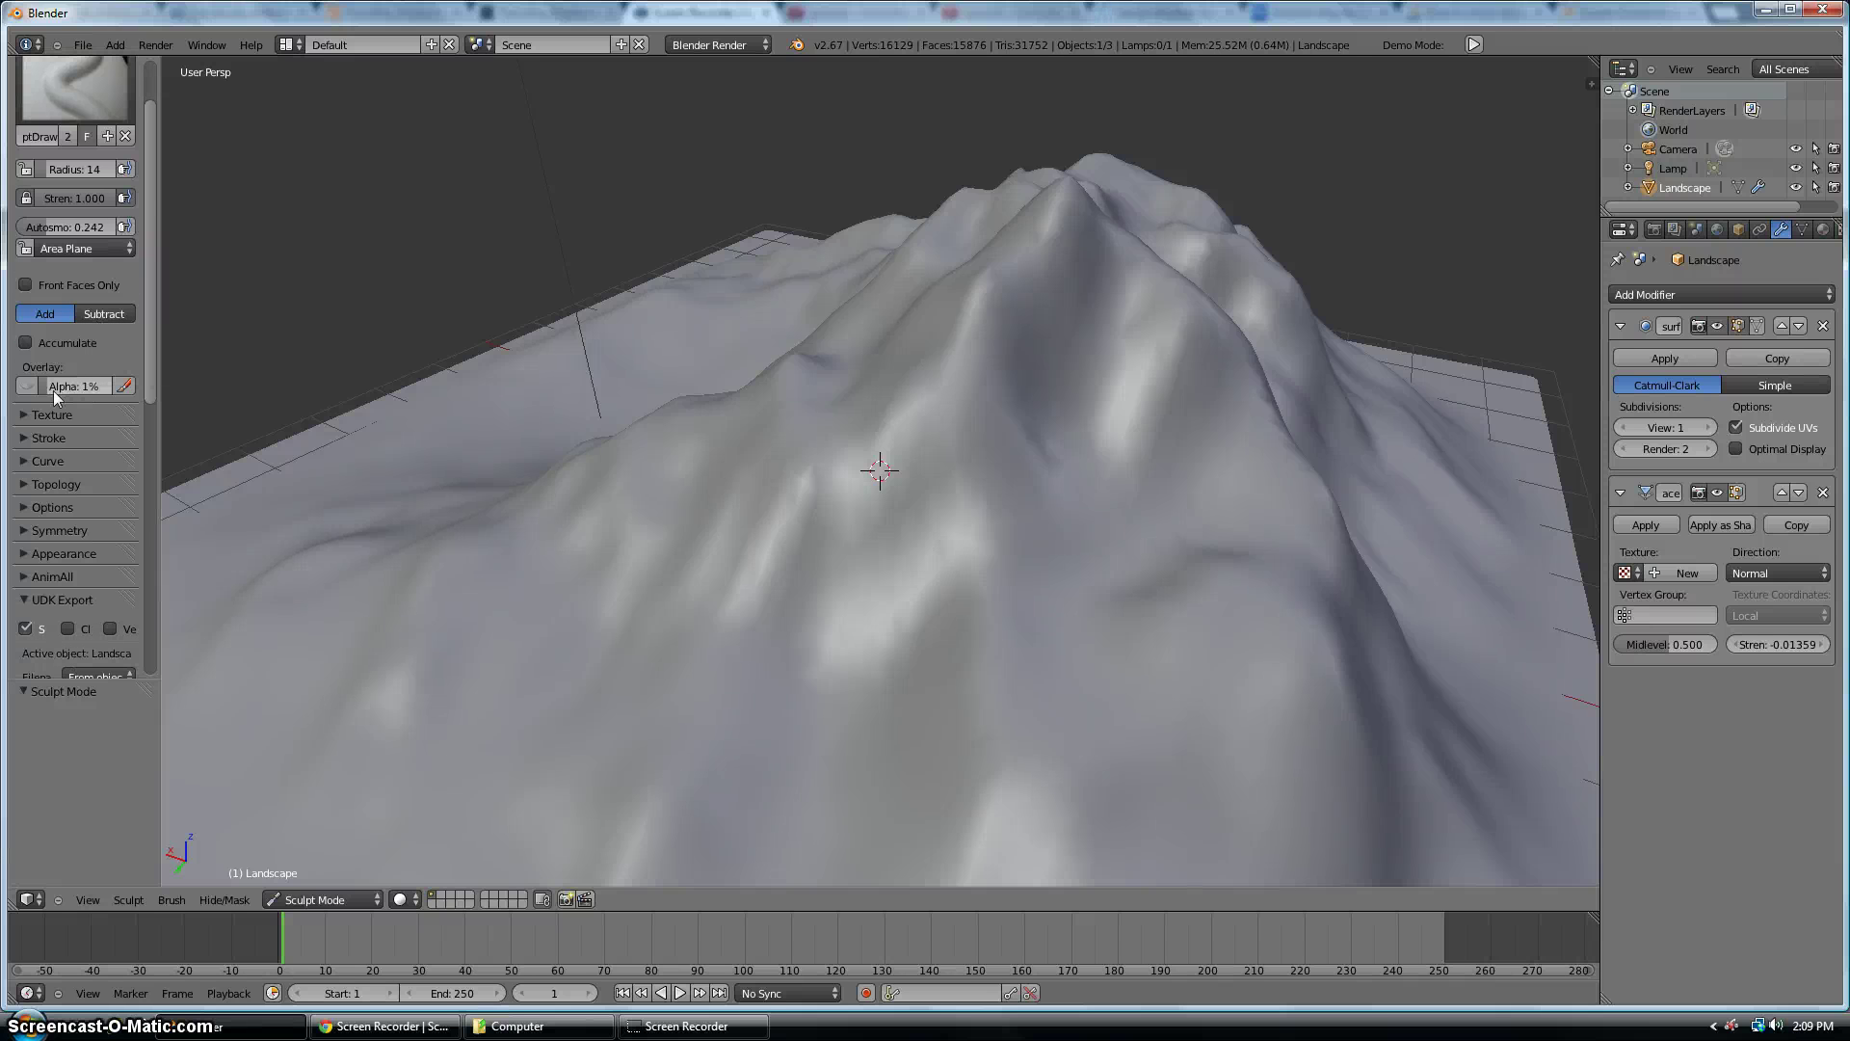
left_click_drag(54, 390, 130, 391)
scroll(107, 438, "down", 2)
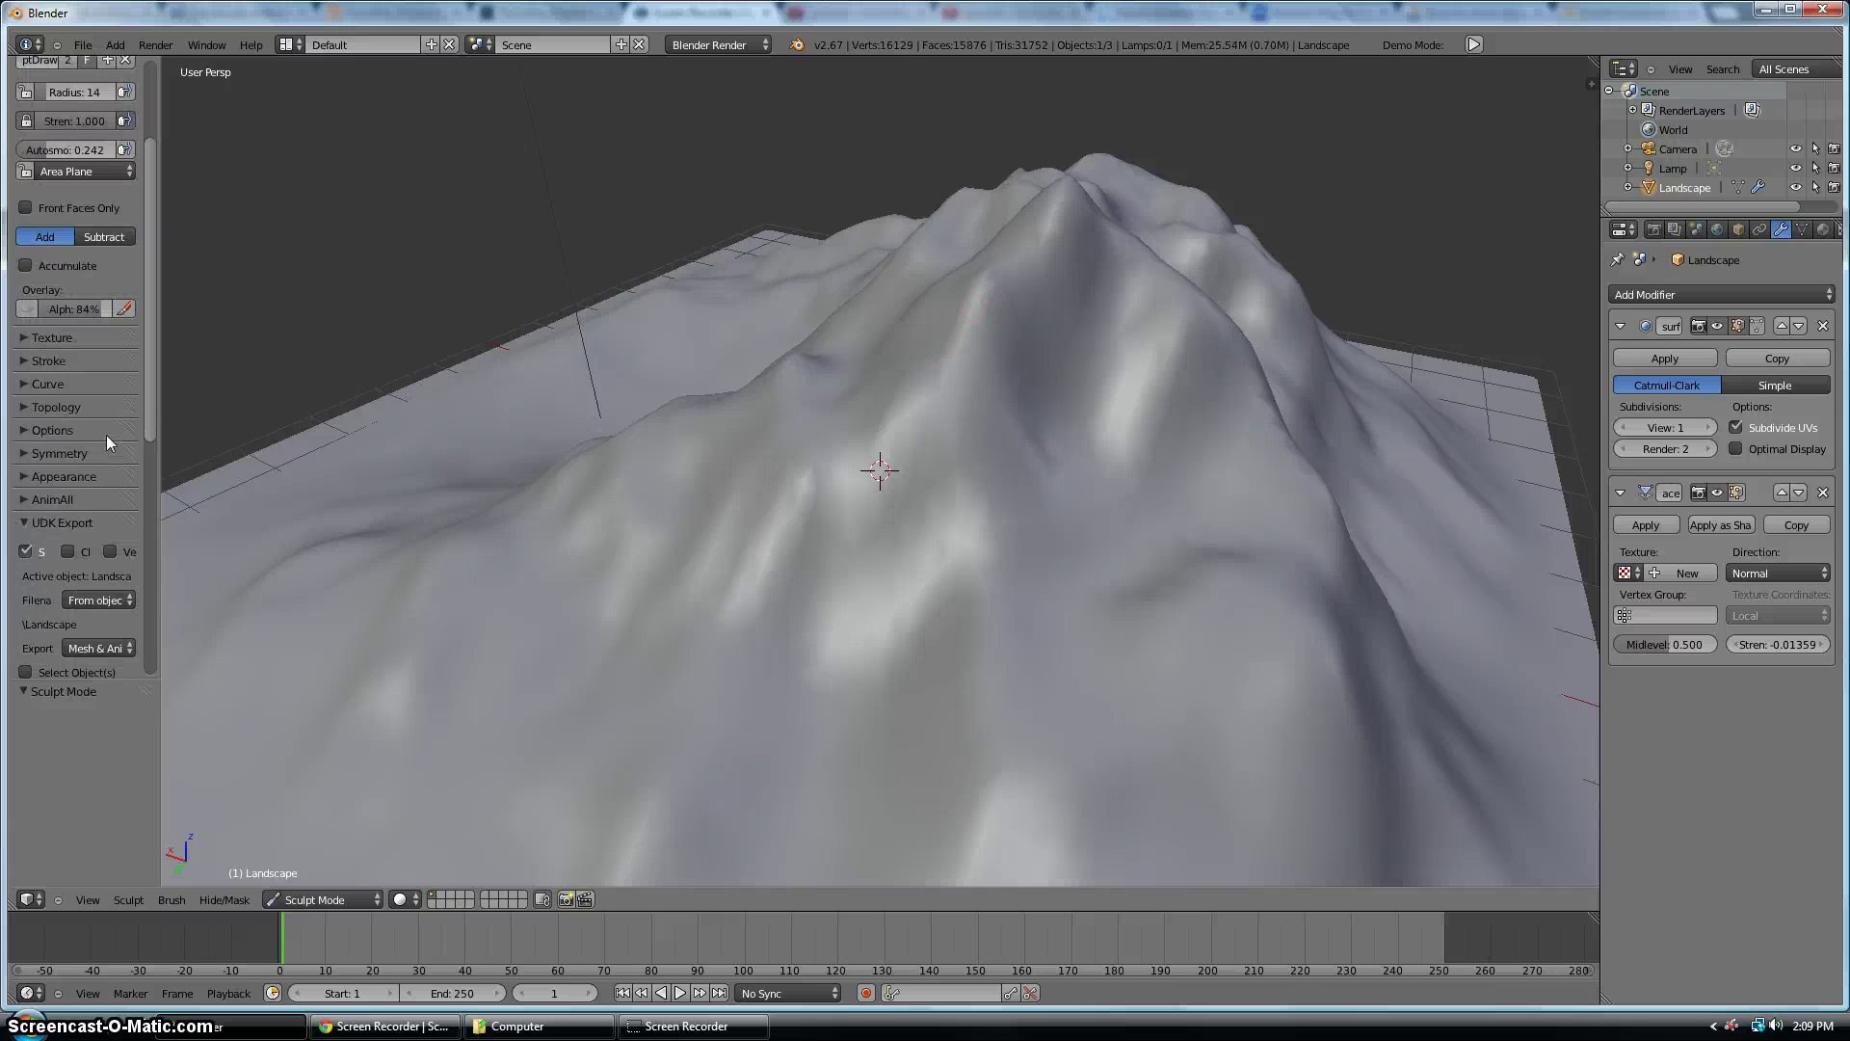
Examine the sculpt brush's topology, stroke and texture settings
left_click(27, 432)
left_click(29, 408)
left_click(38, 389)
left_click(43, 378)
left_click(42, 359)
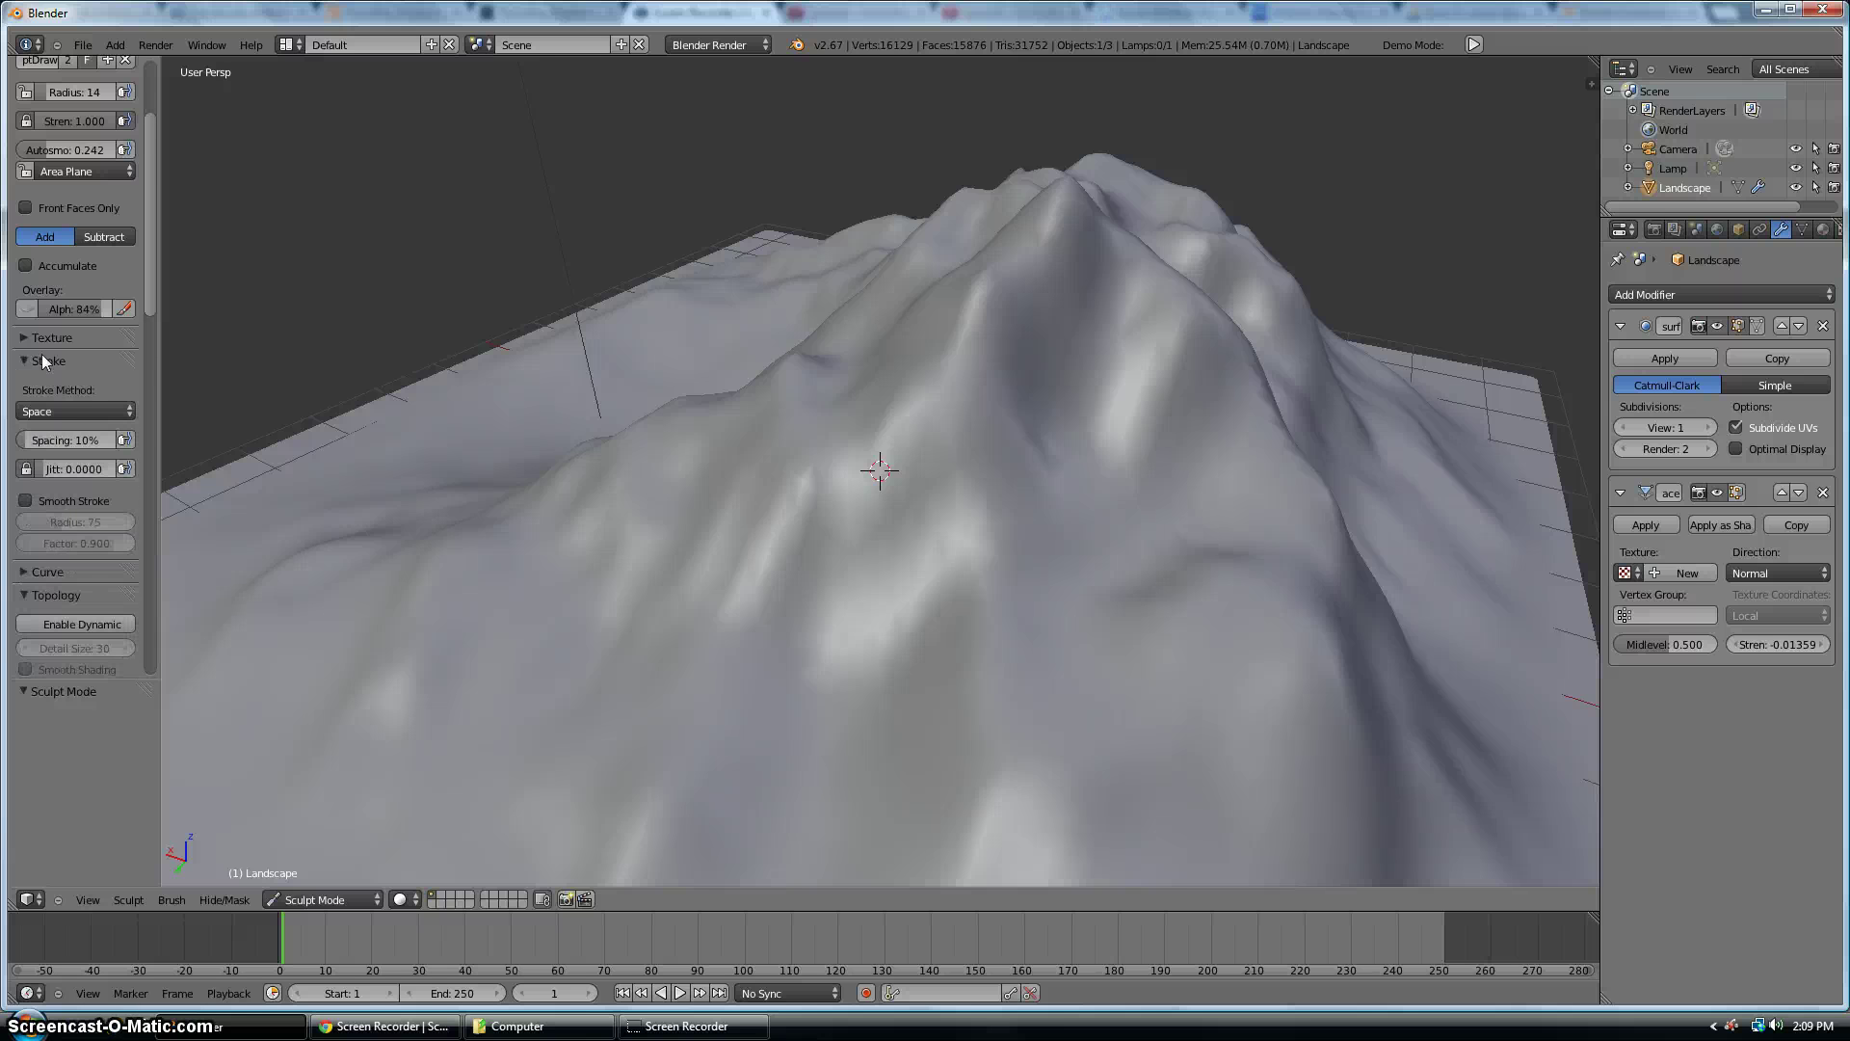
left_click(56, 335)
scroll(79, 416, "down", 3)
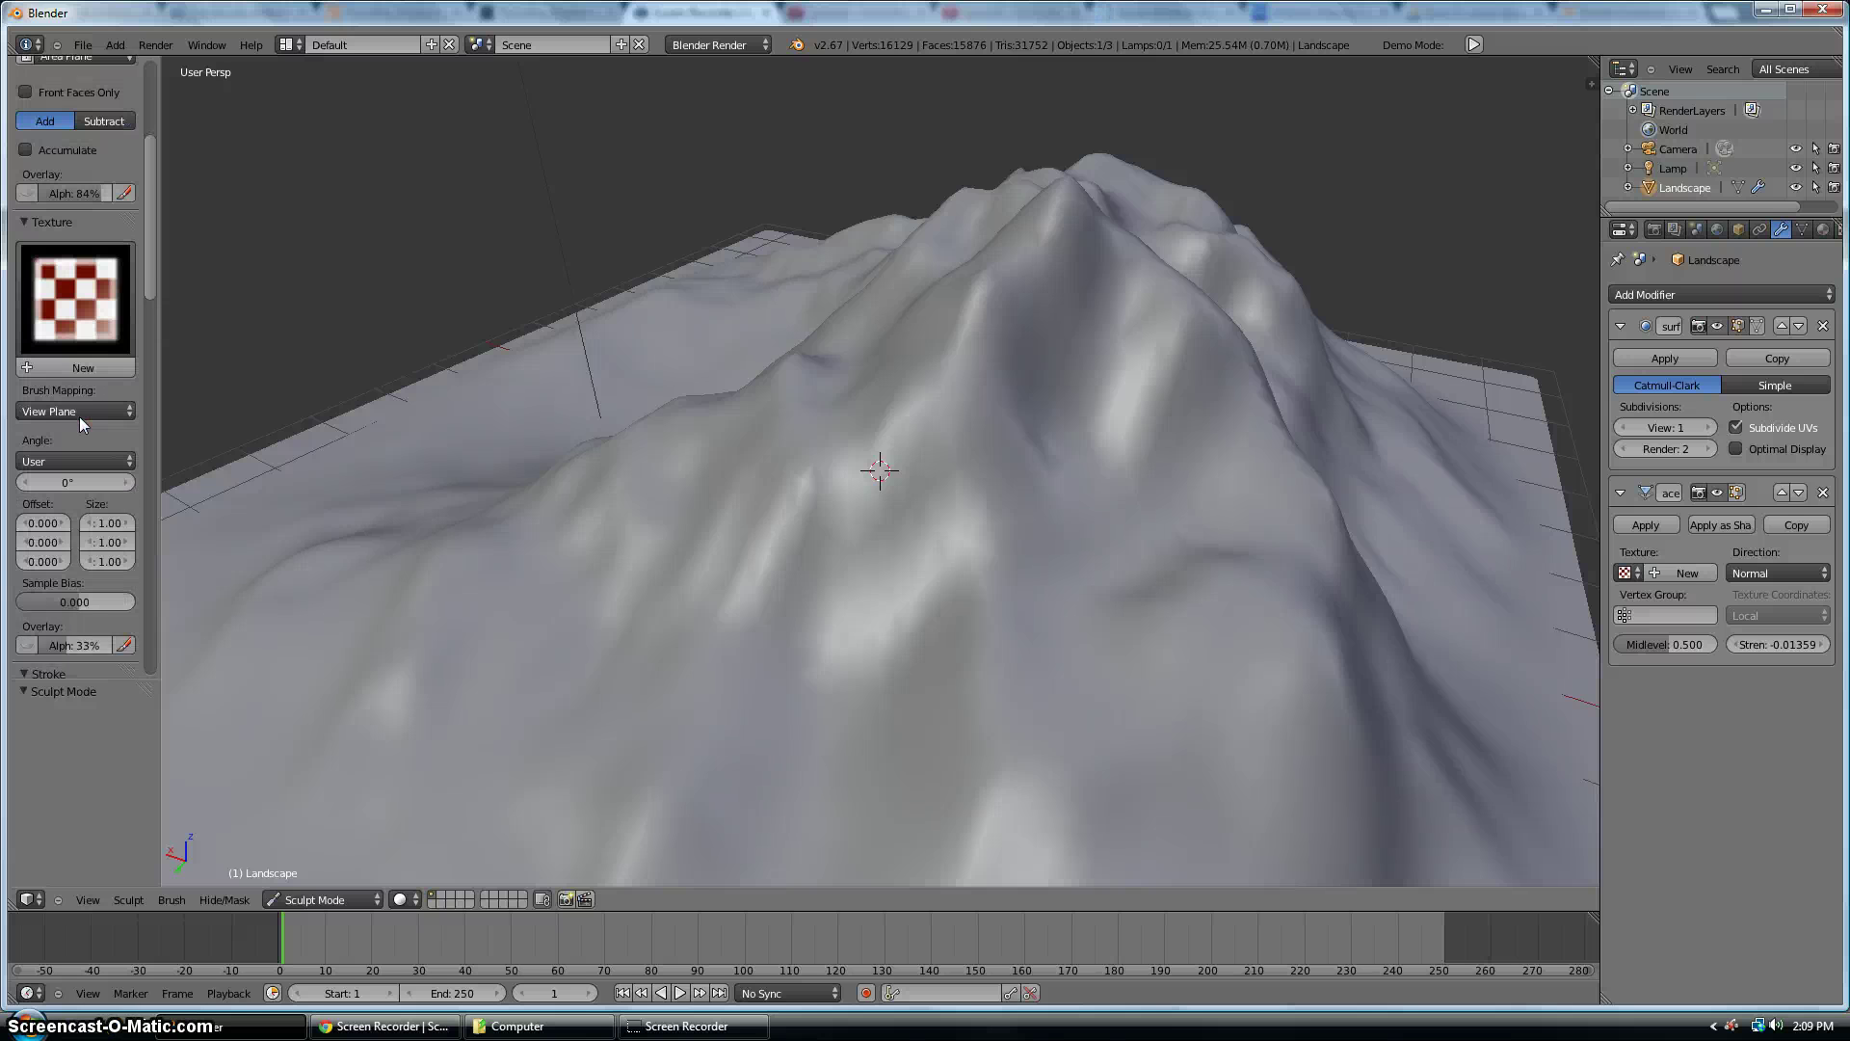
scroll(79, 417, "down", 1)
Switch the landscape to Edit Mode and deselect all of its vertices
left_click(321, 899)
left_click(306, 864)
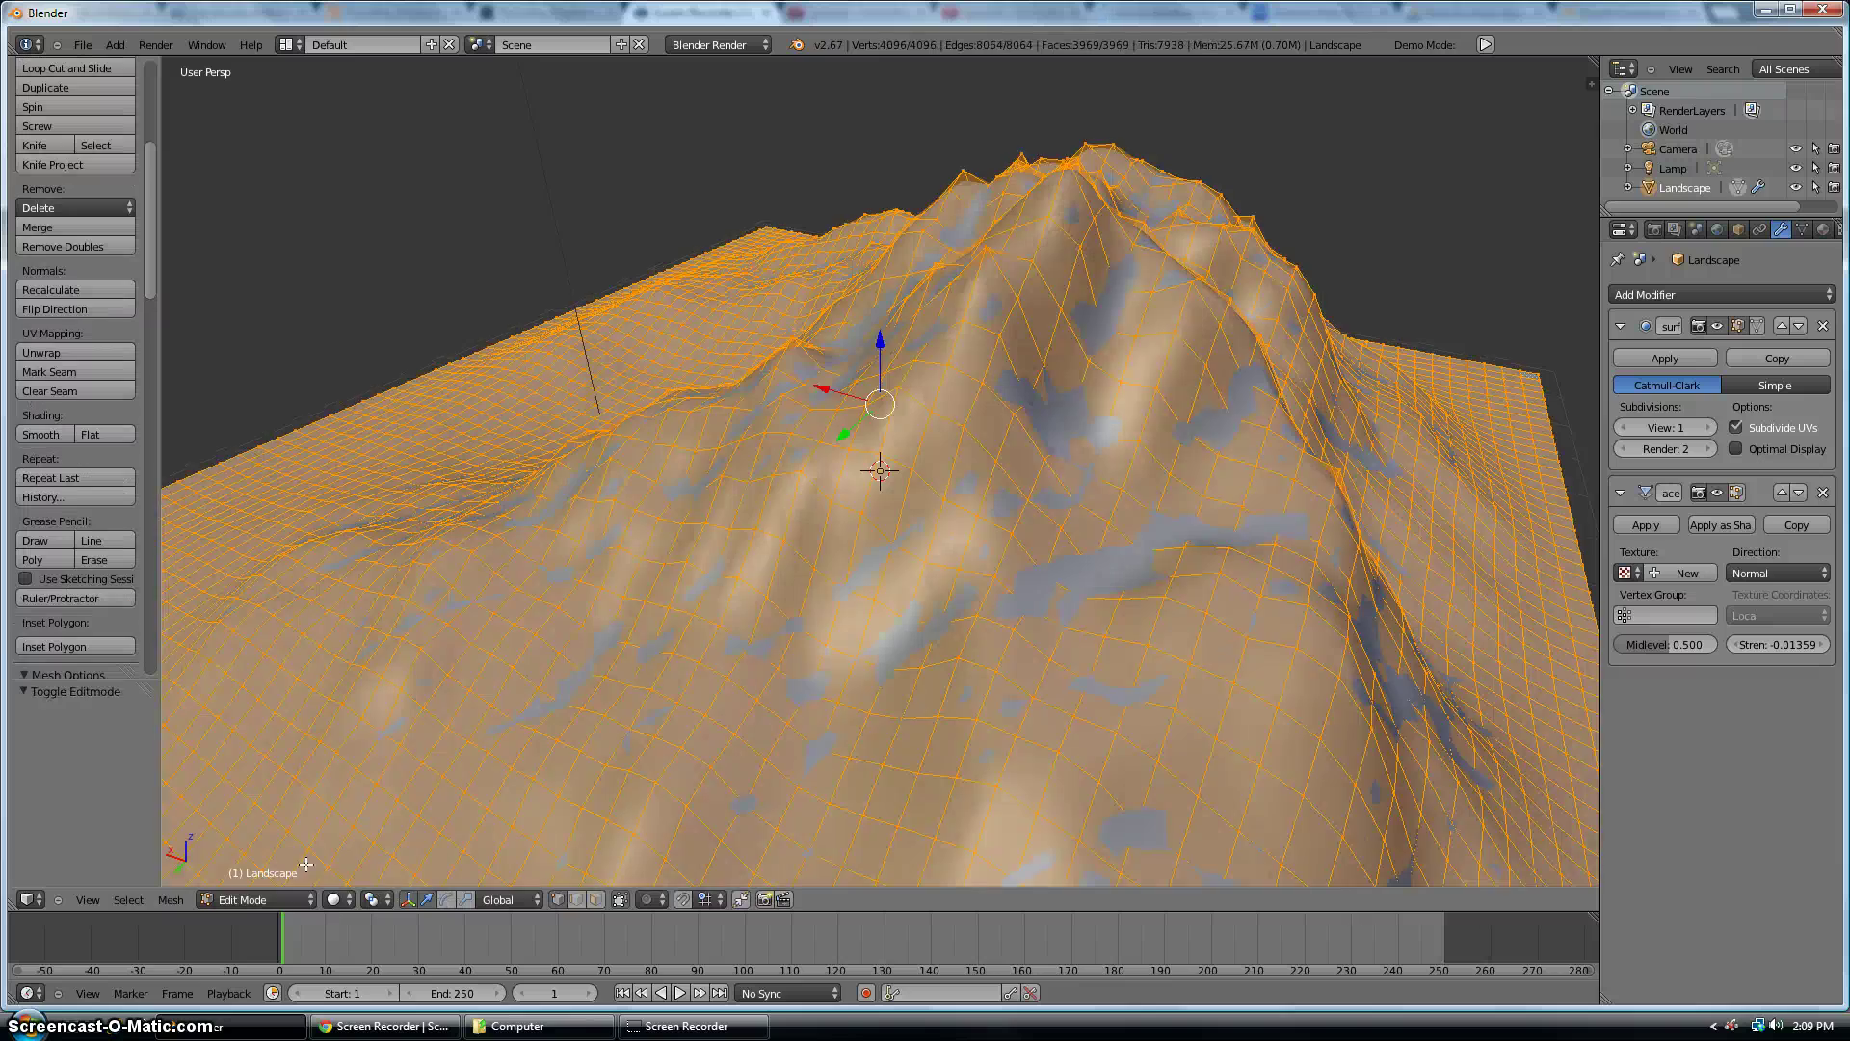
scroll(949, 370, "down", 4)
middle_click_drag(949, 370, 1104, 459)
scroll(969, 512, "up", 4)
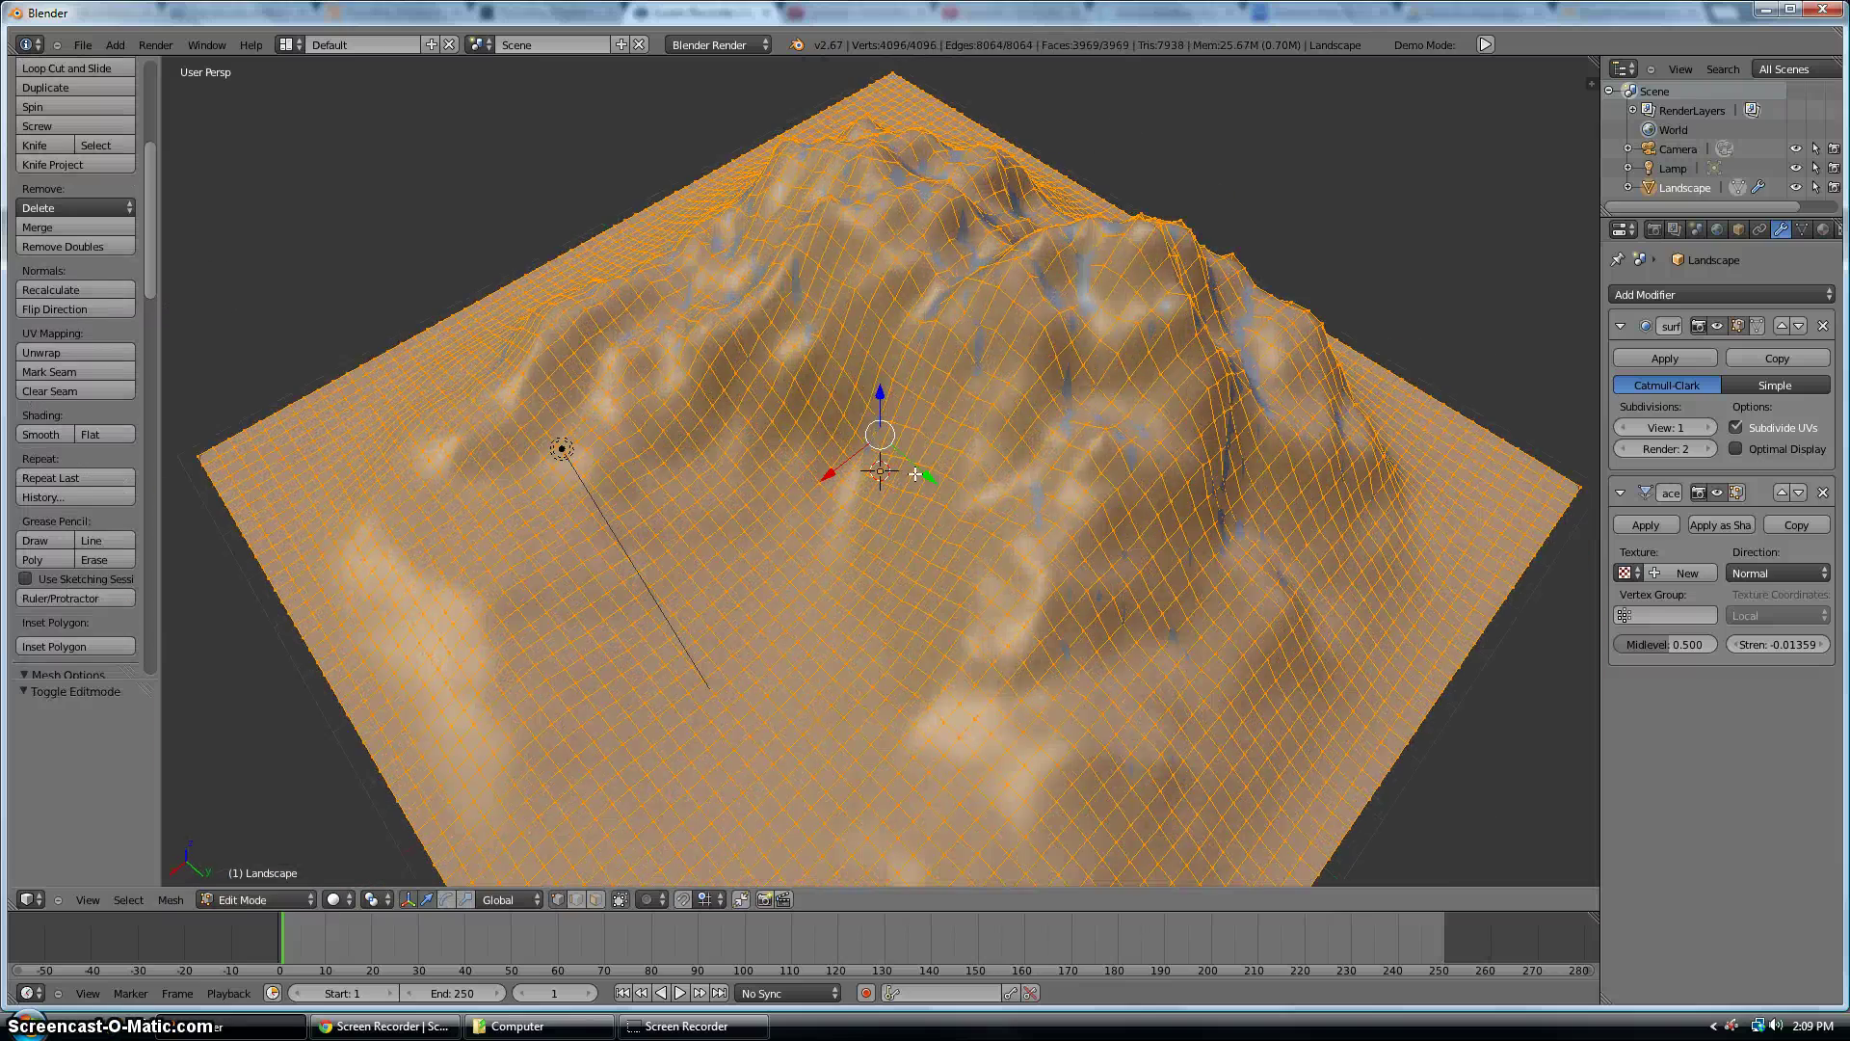
key("a")
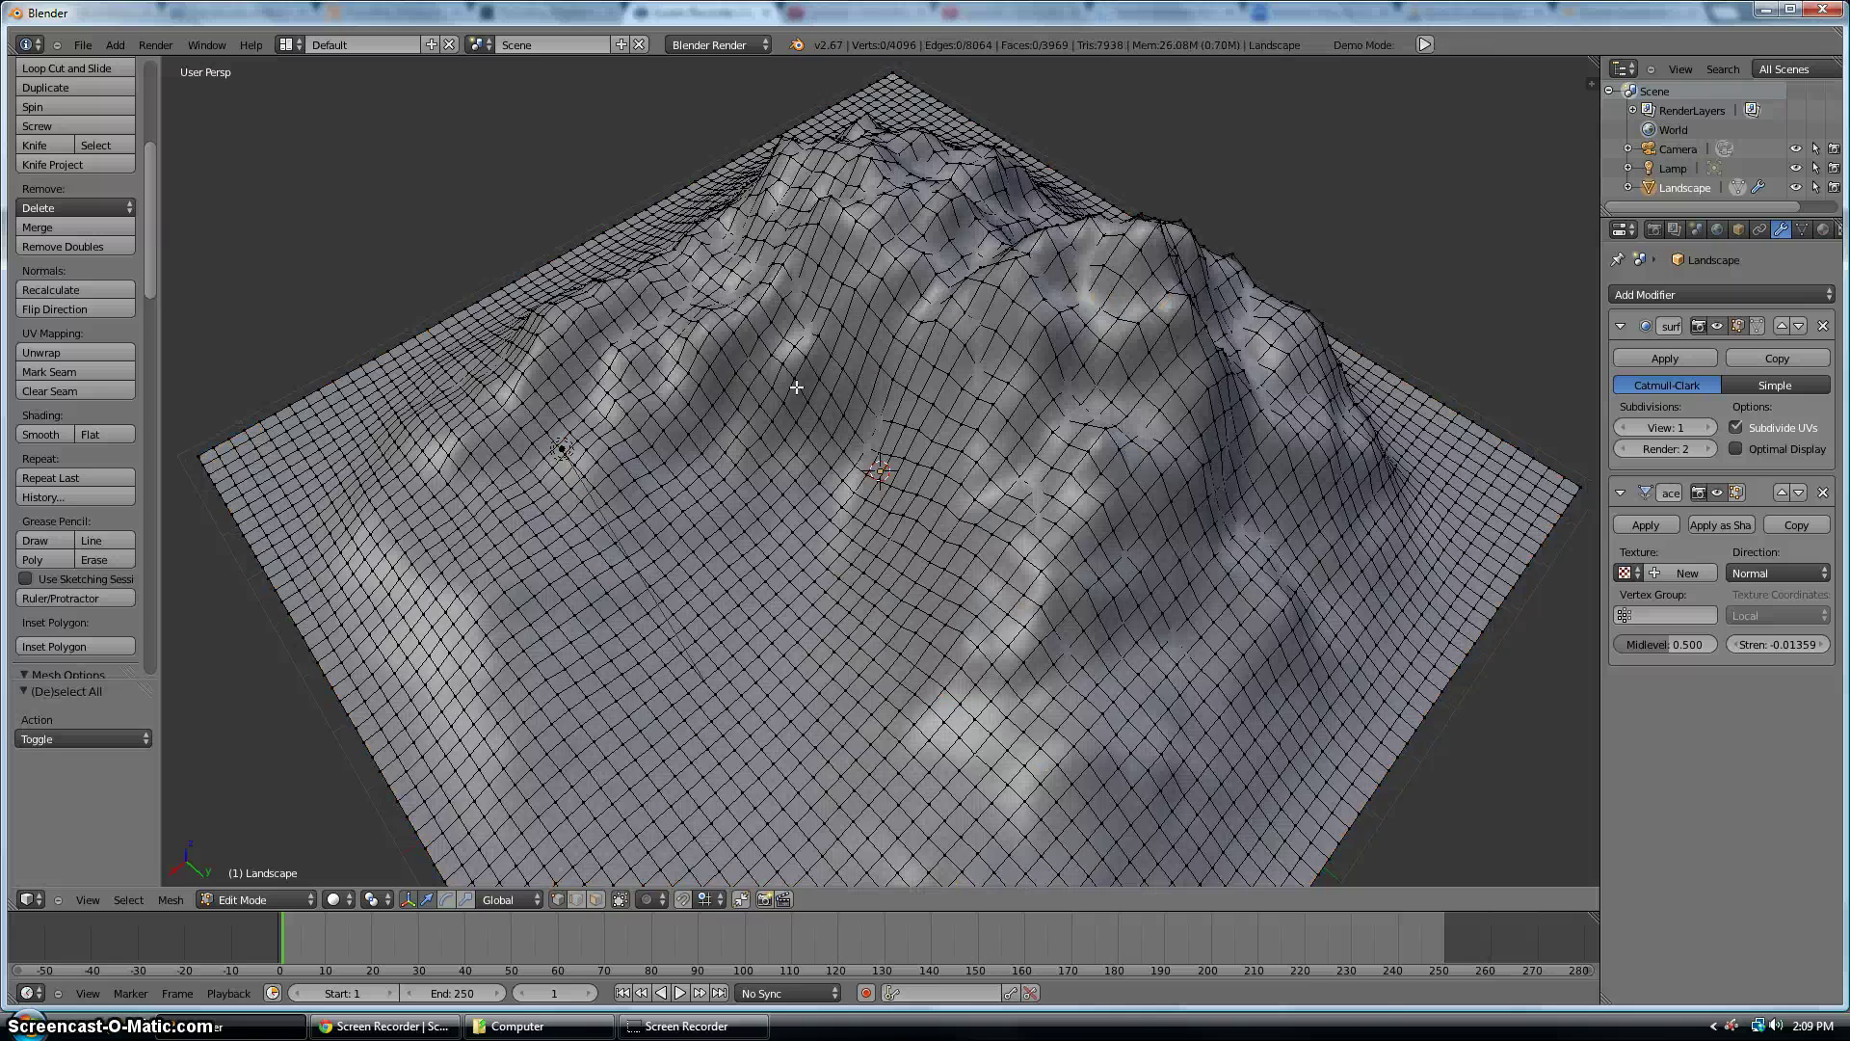
Box-select a small patch of vertices on the mountain's inner slope and raise it 0.635 along the Z axis
key("b")
left_click_drag(661, 324, 836, 433)
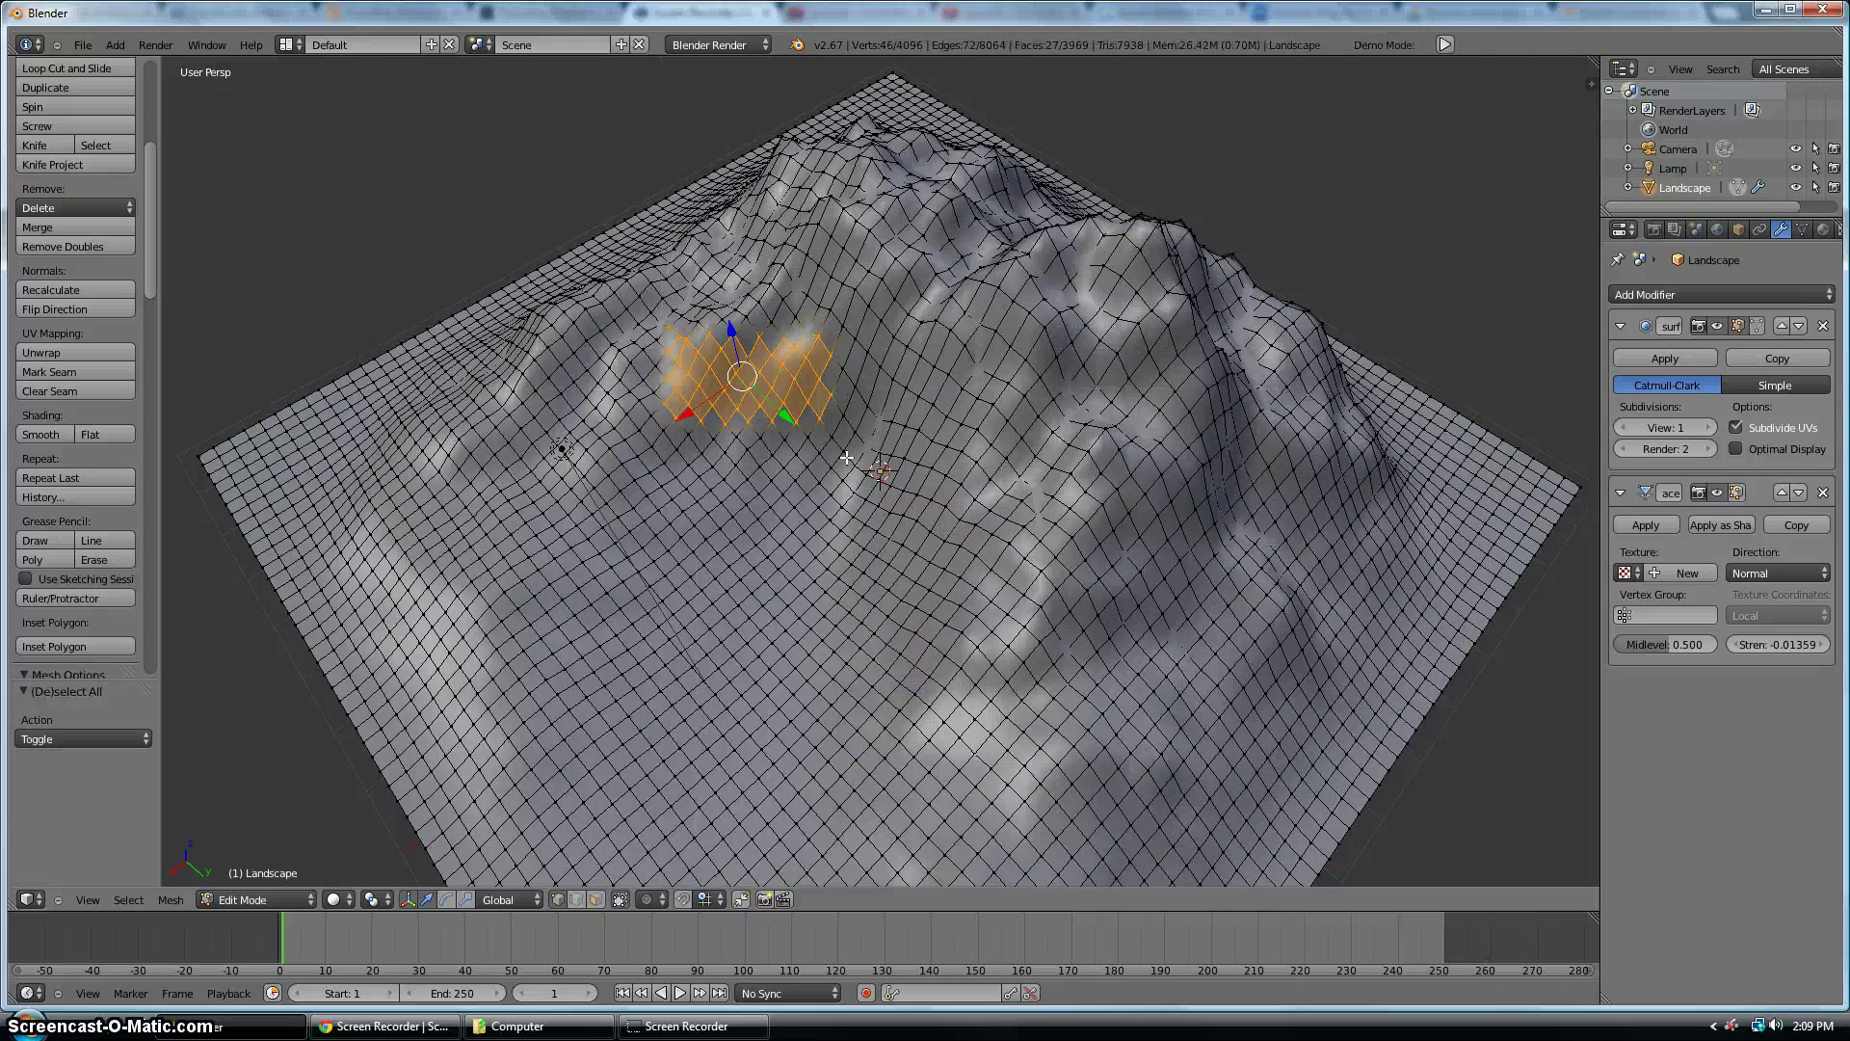
middle_click_drag(931, 625, 1015, 506)
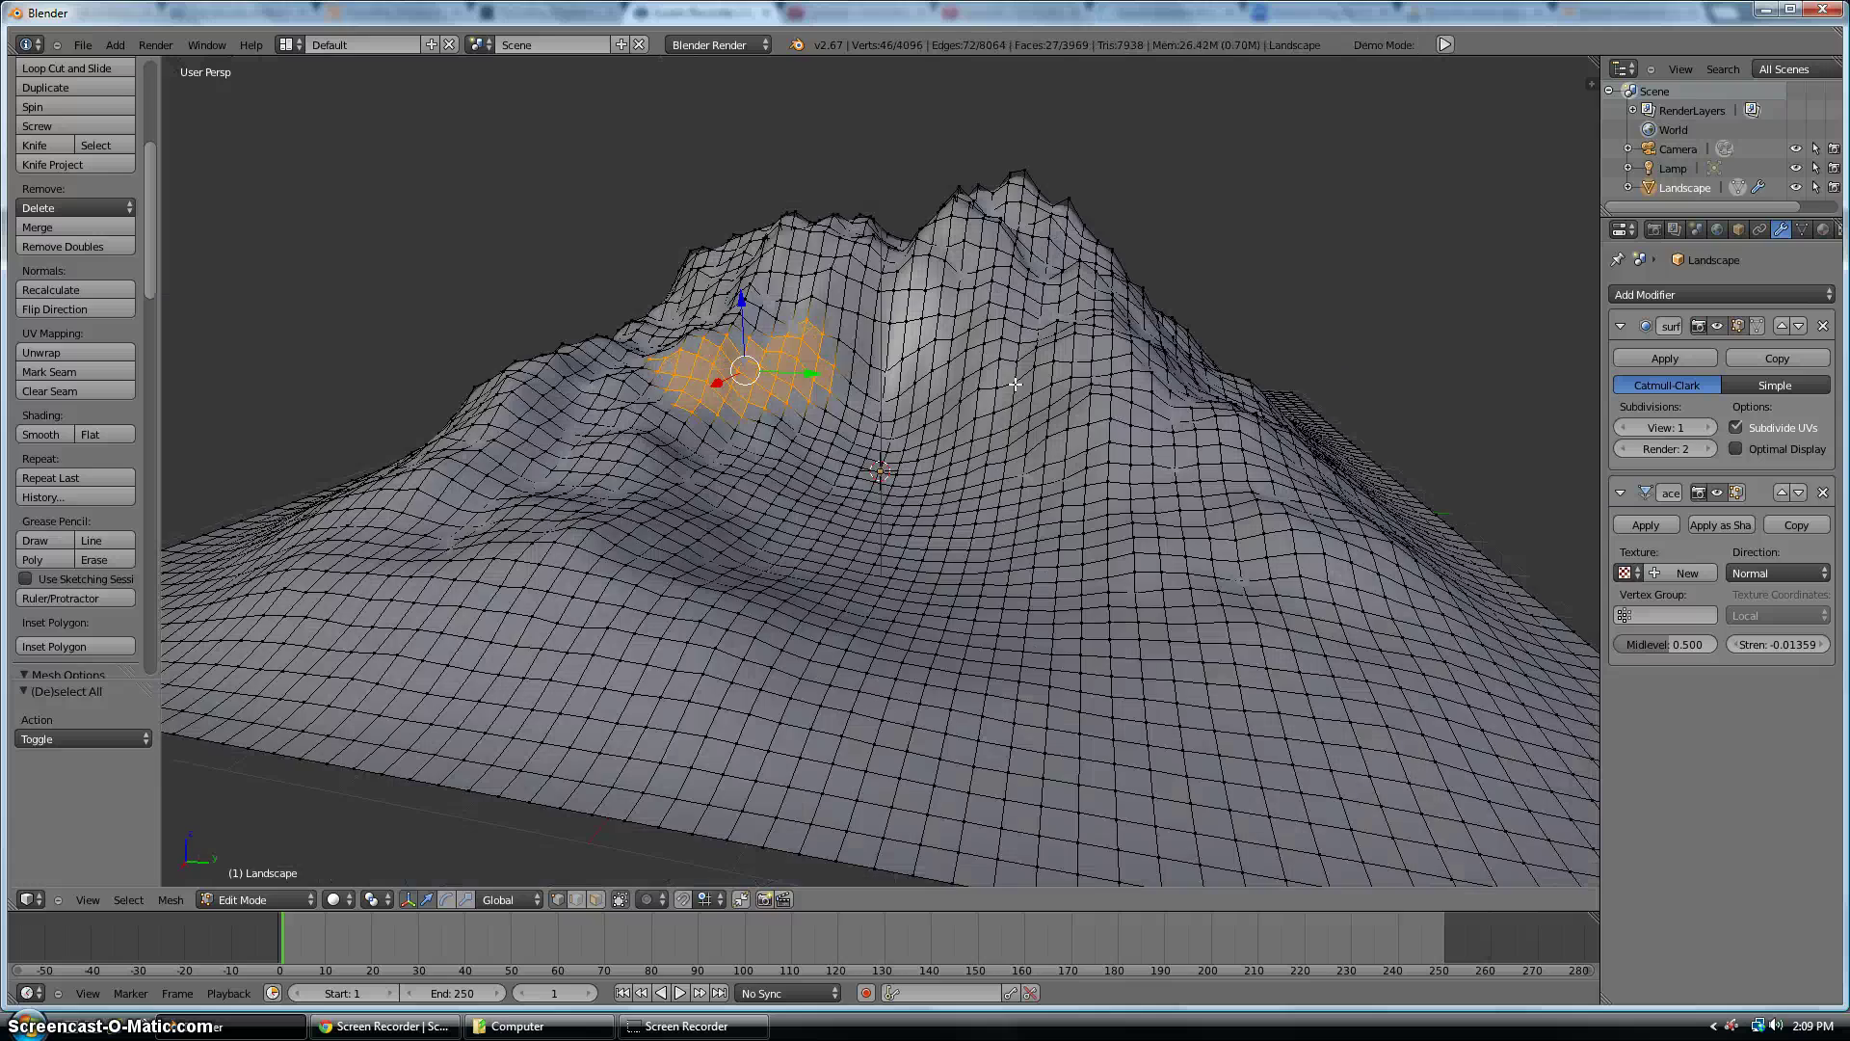
middle_click_drag(1015, 384, 897, 354)
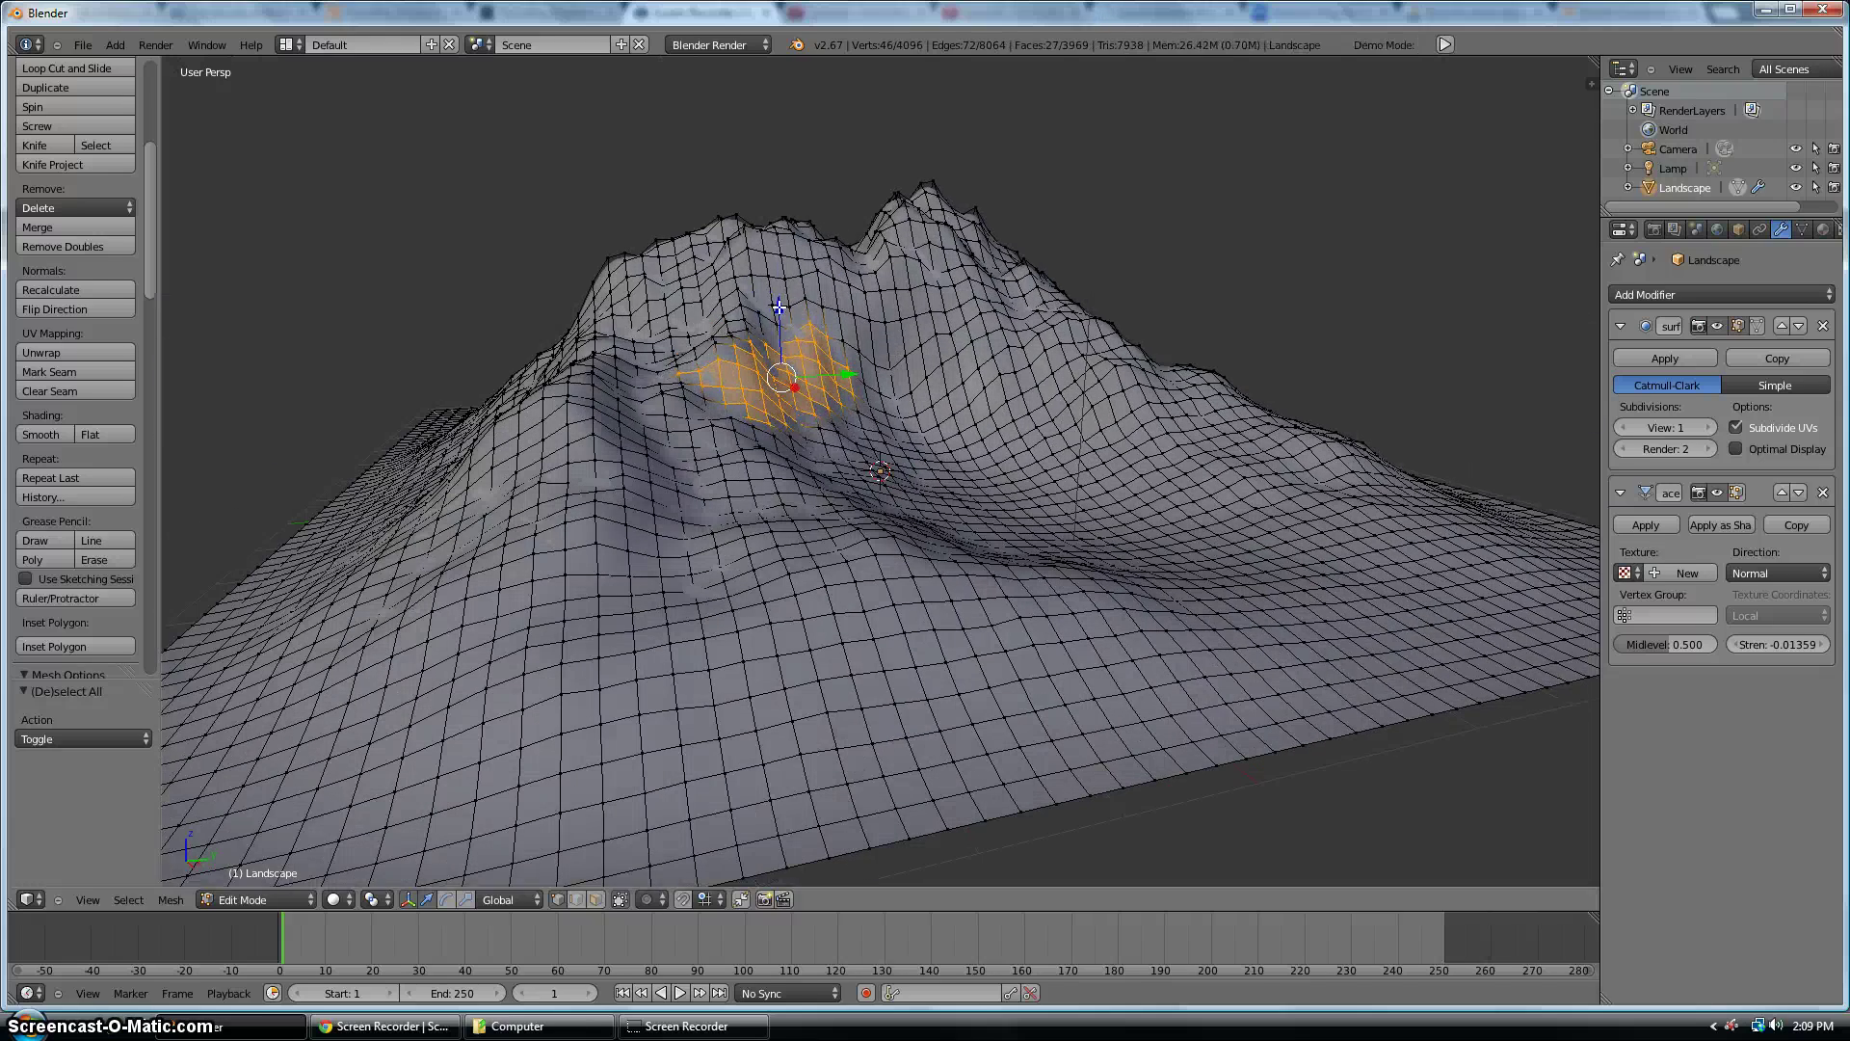
left_click_drag(779, 307, 776, 262)
mouse_move(954, 472)
middle_mouse_down()
mouse_move(980, 487)
mouse_move(947, 493)
middle_mouse_up()
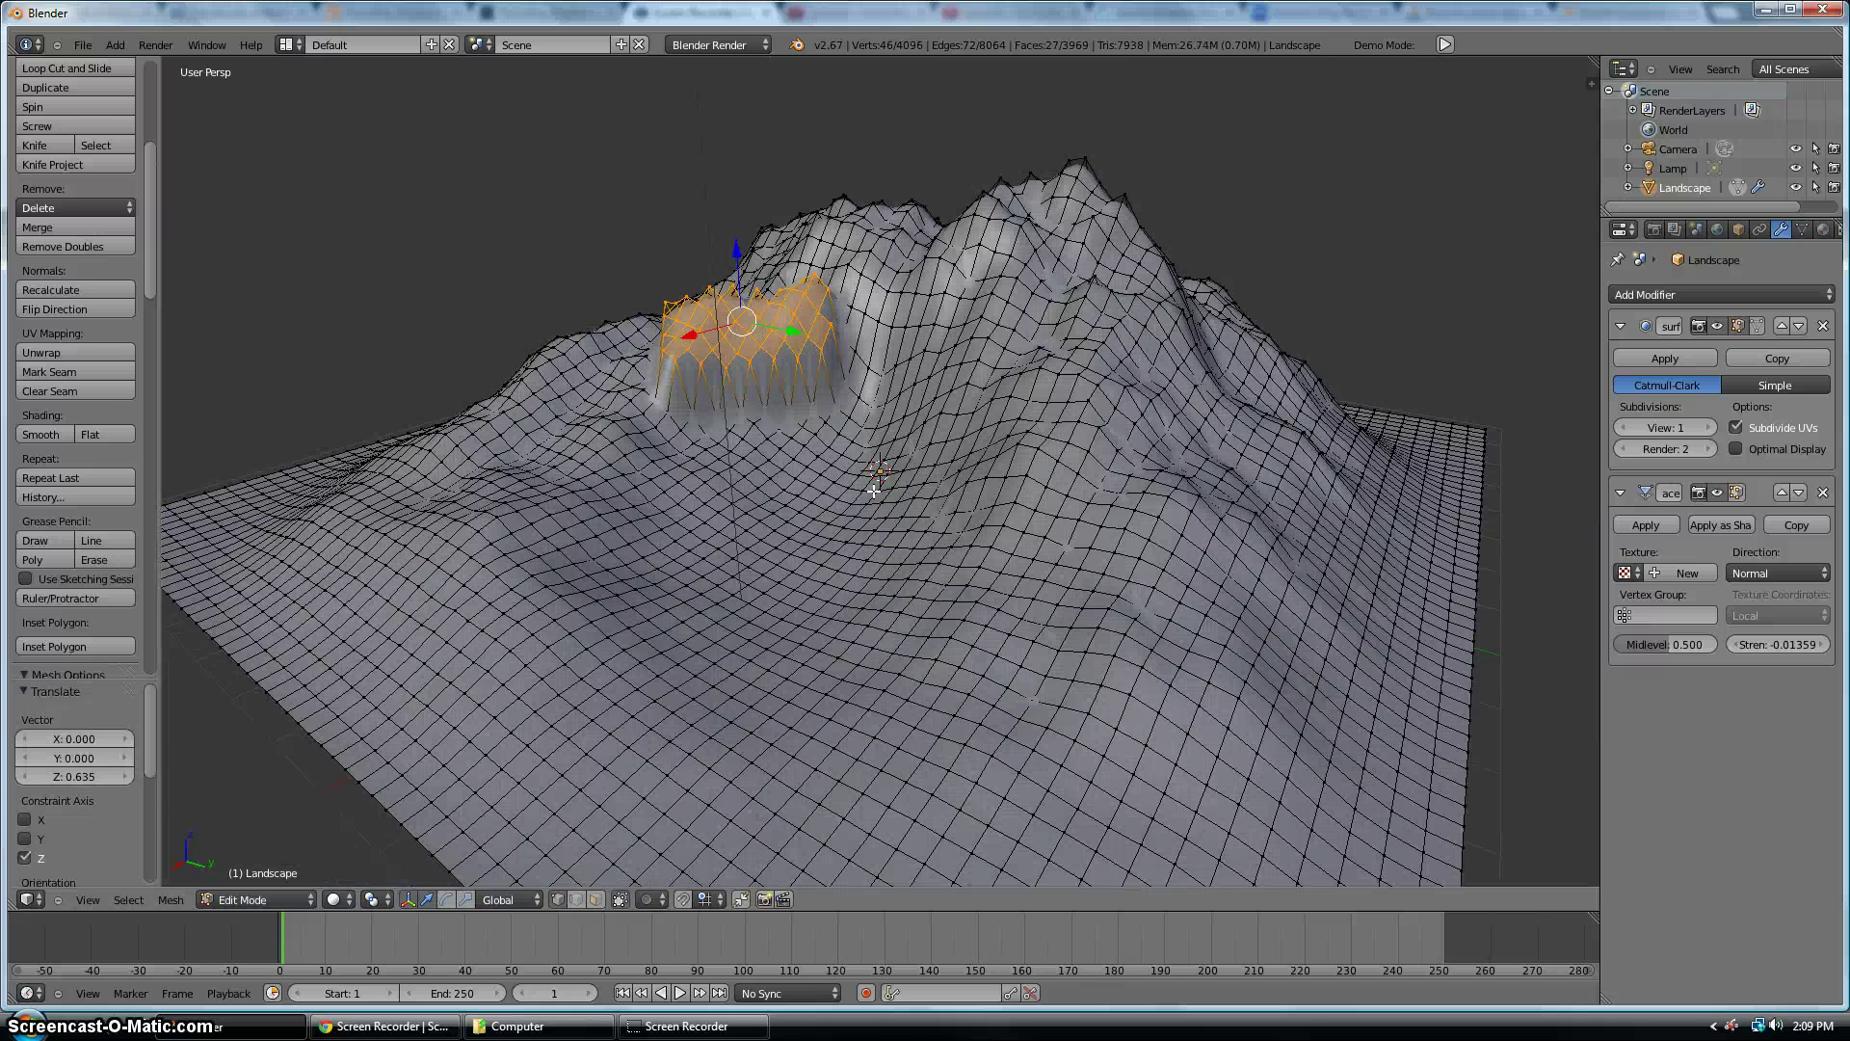
Deselect everything, box-select a patch of vertices in front of the raised block and extrude it upward, about 0.636 in Z
key("a")
key("b")
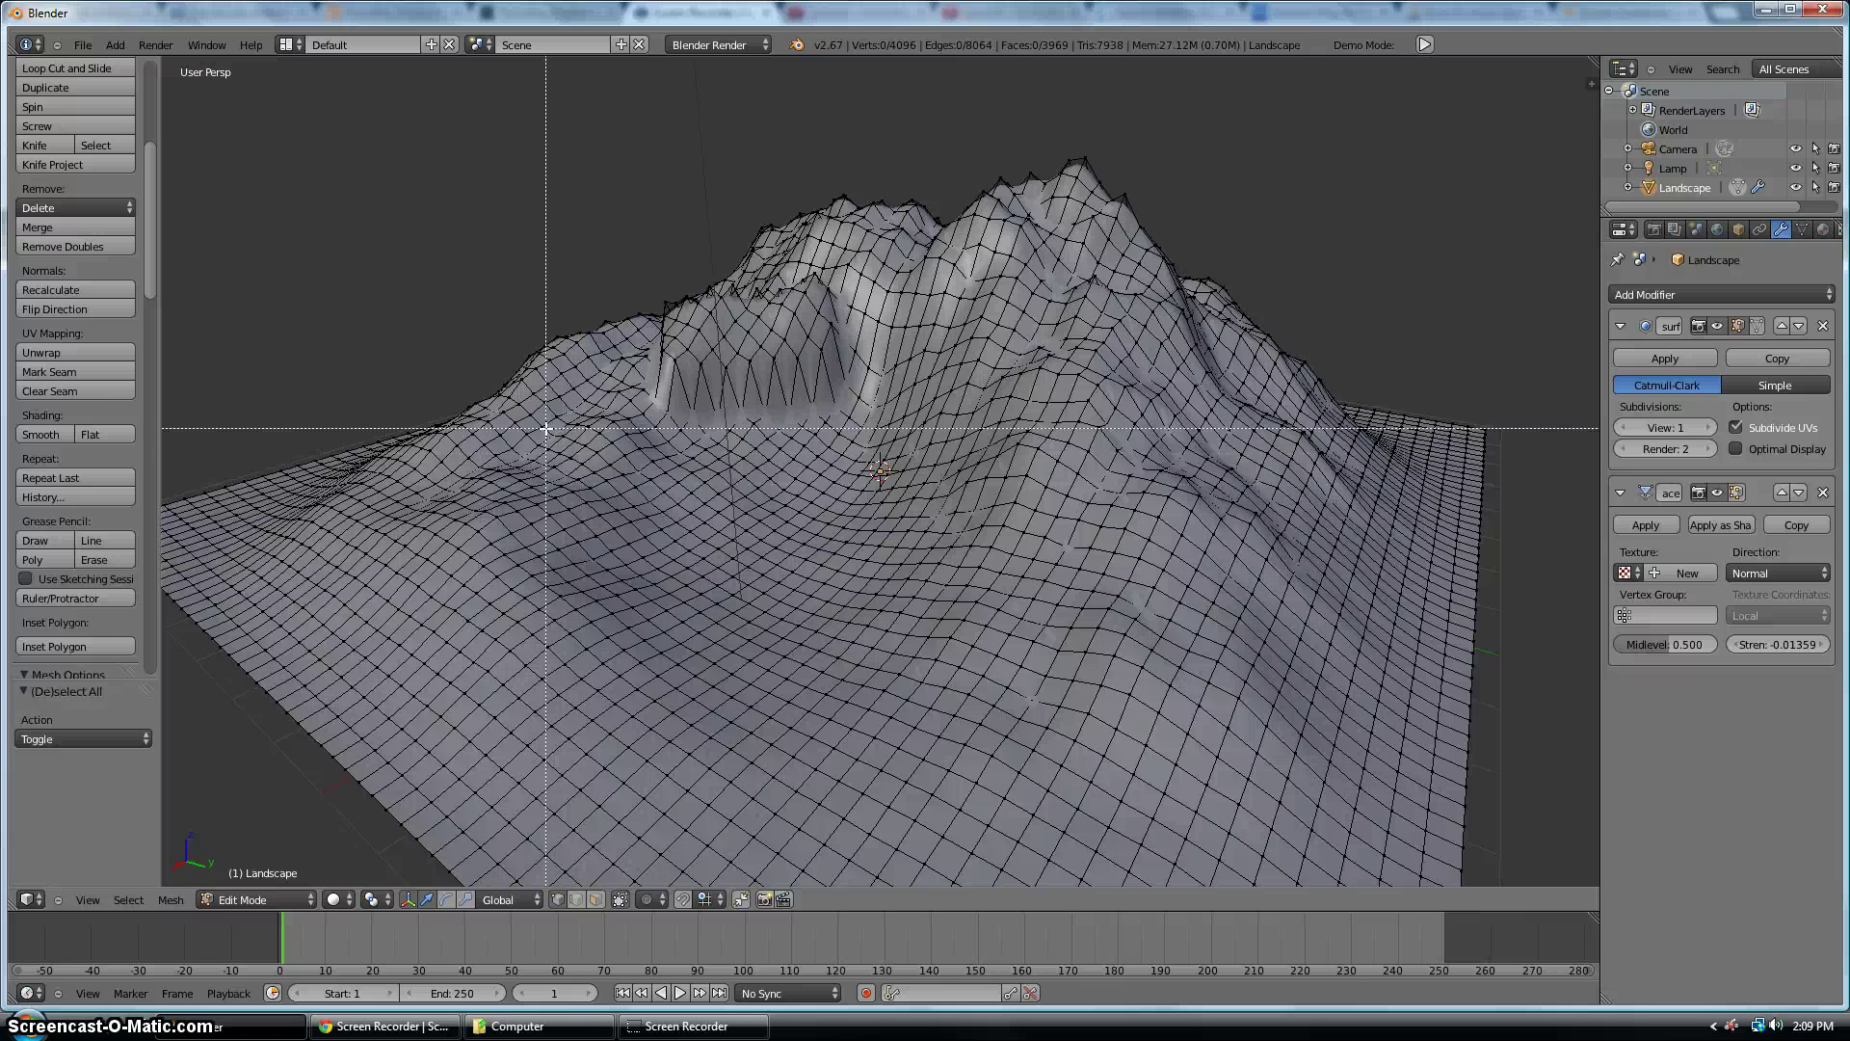
left_click_drag(545, 429, 768, 622)
key("e")
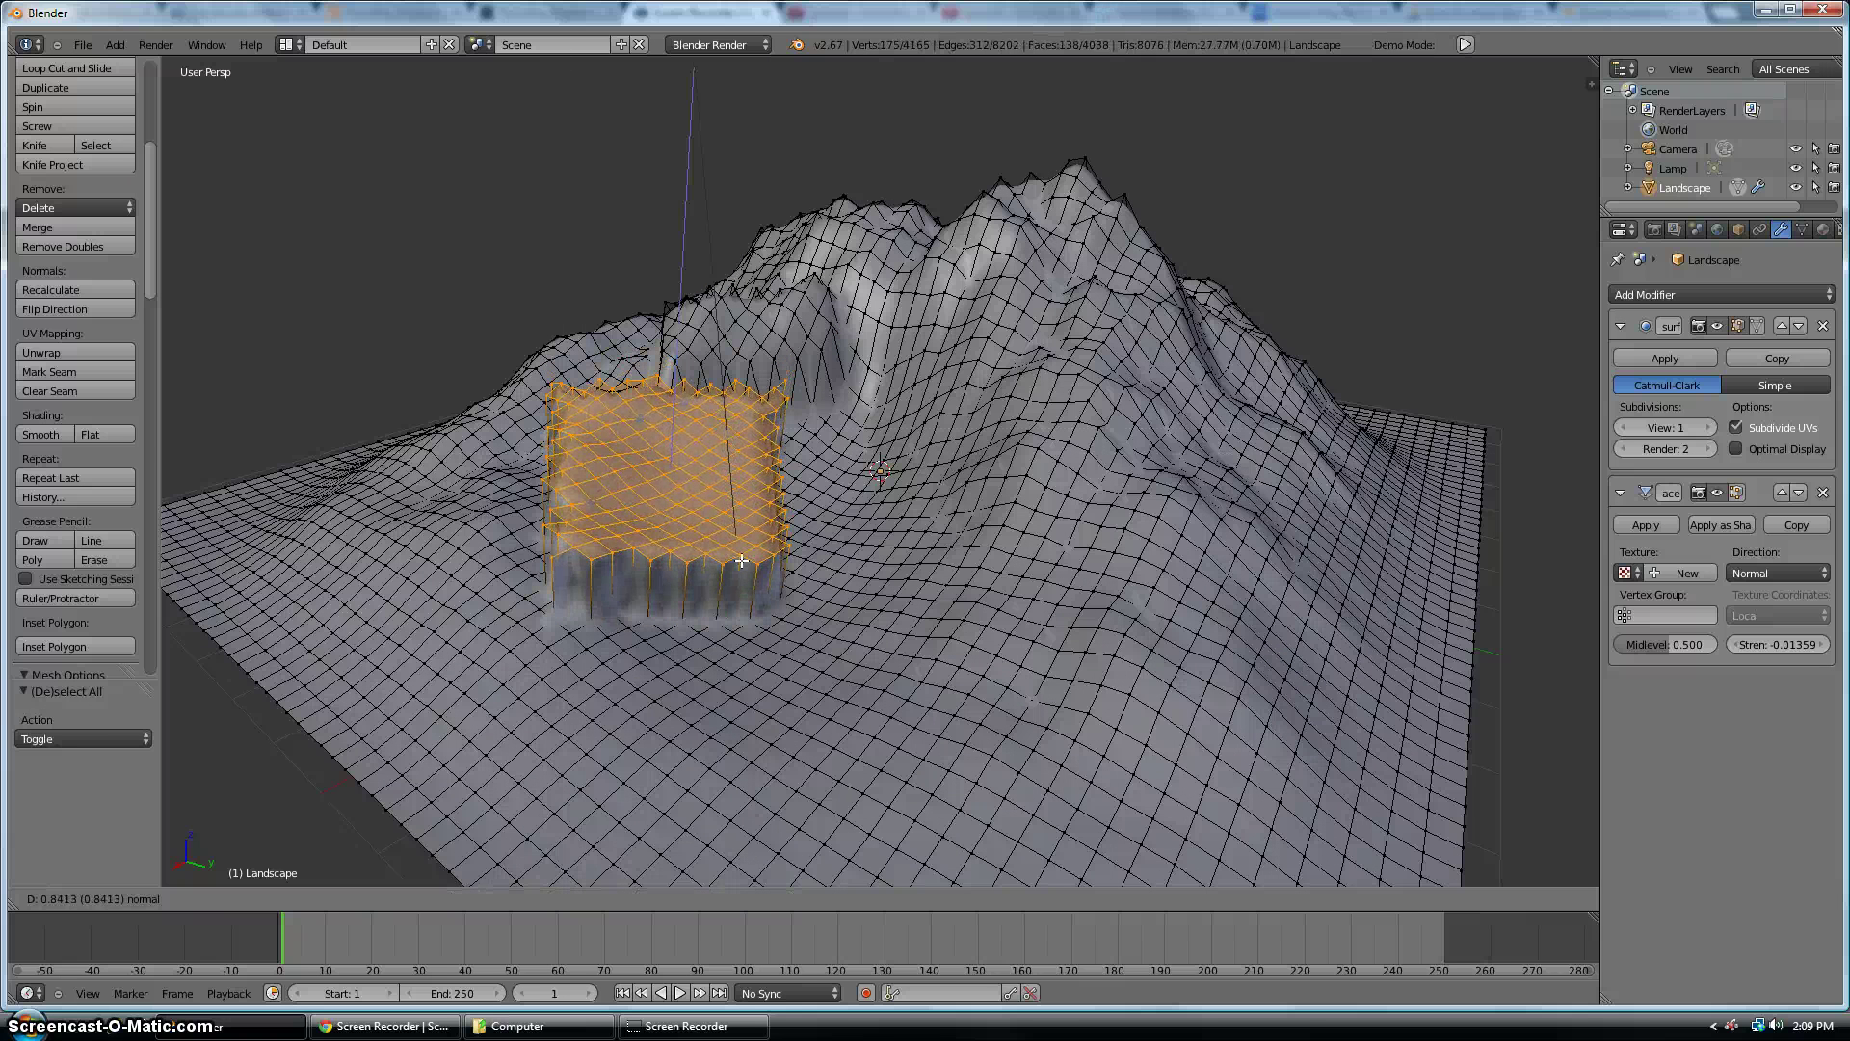
left_click(770, 568)
Add a second patch of vertices across the valley to the selection, extrude both patches about 0.820 in Z and deselect all
key("b")
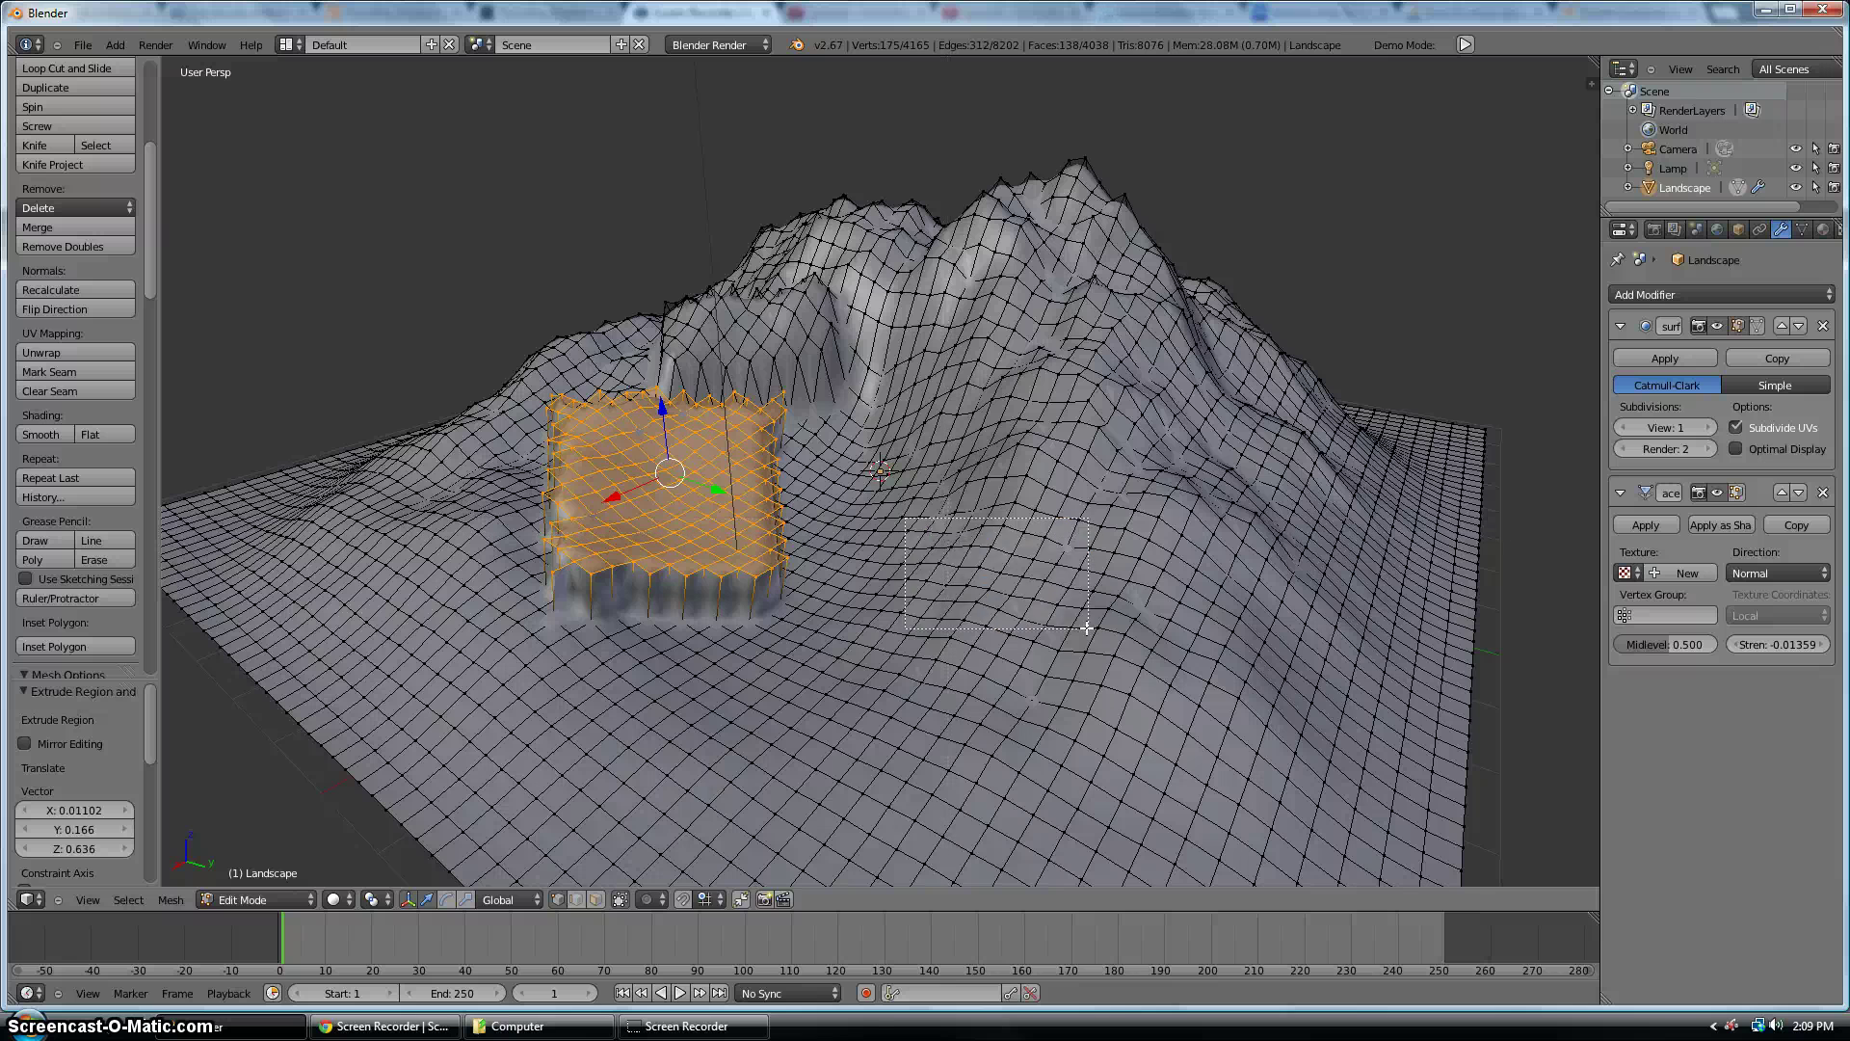
left_click_drag(901, 507, 1098, 639)
key("e")
left_click(1152, 546)
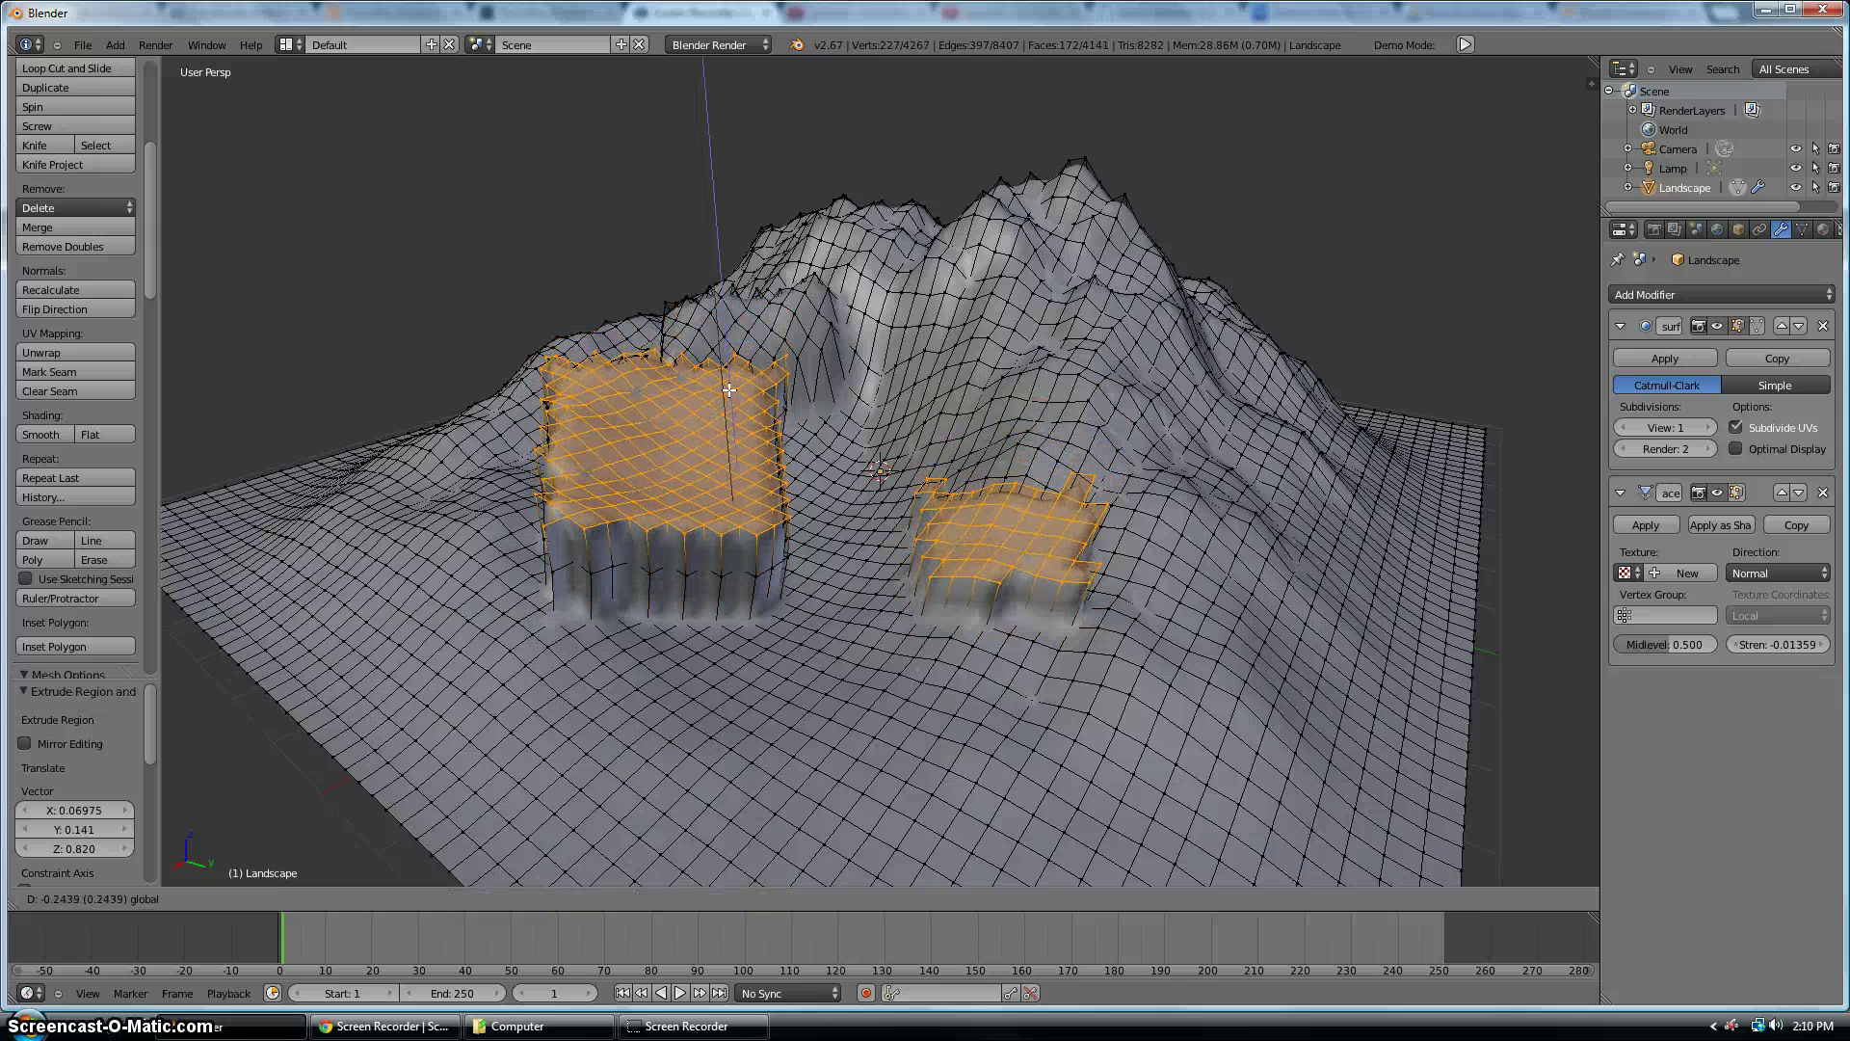
key("a")
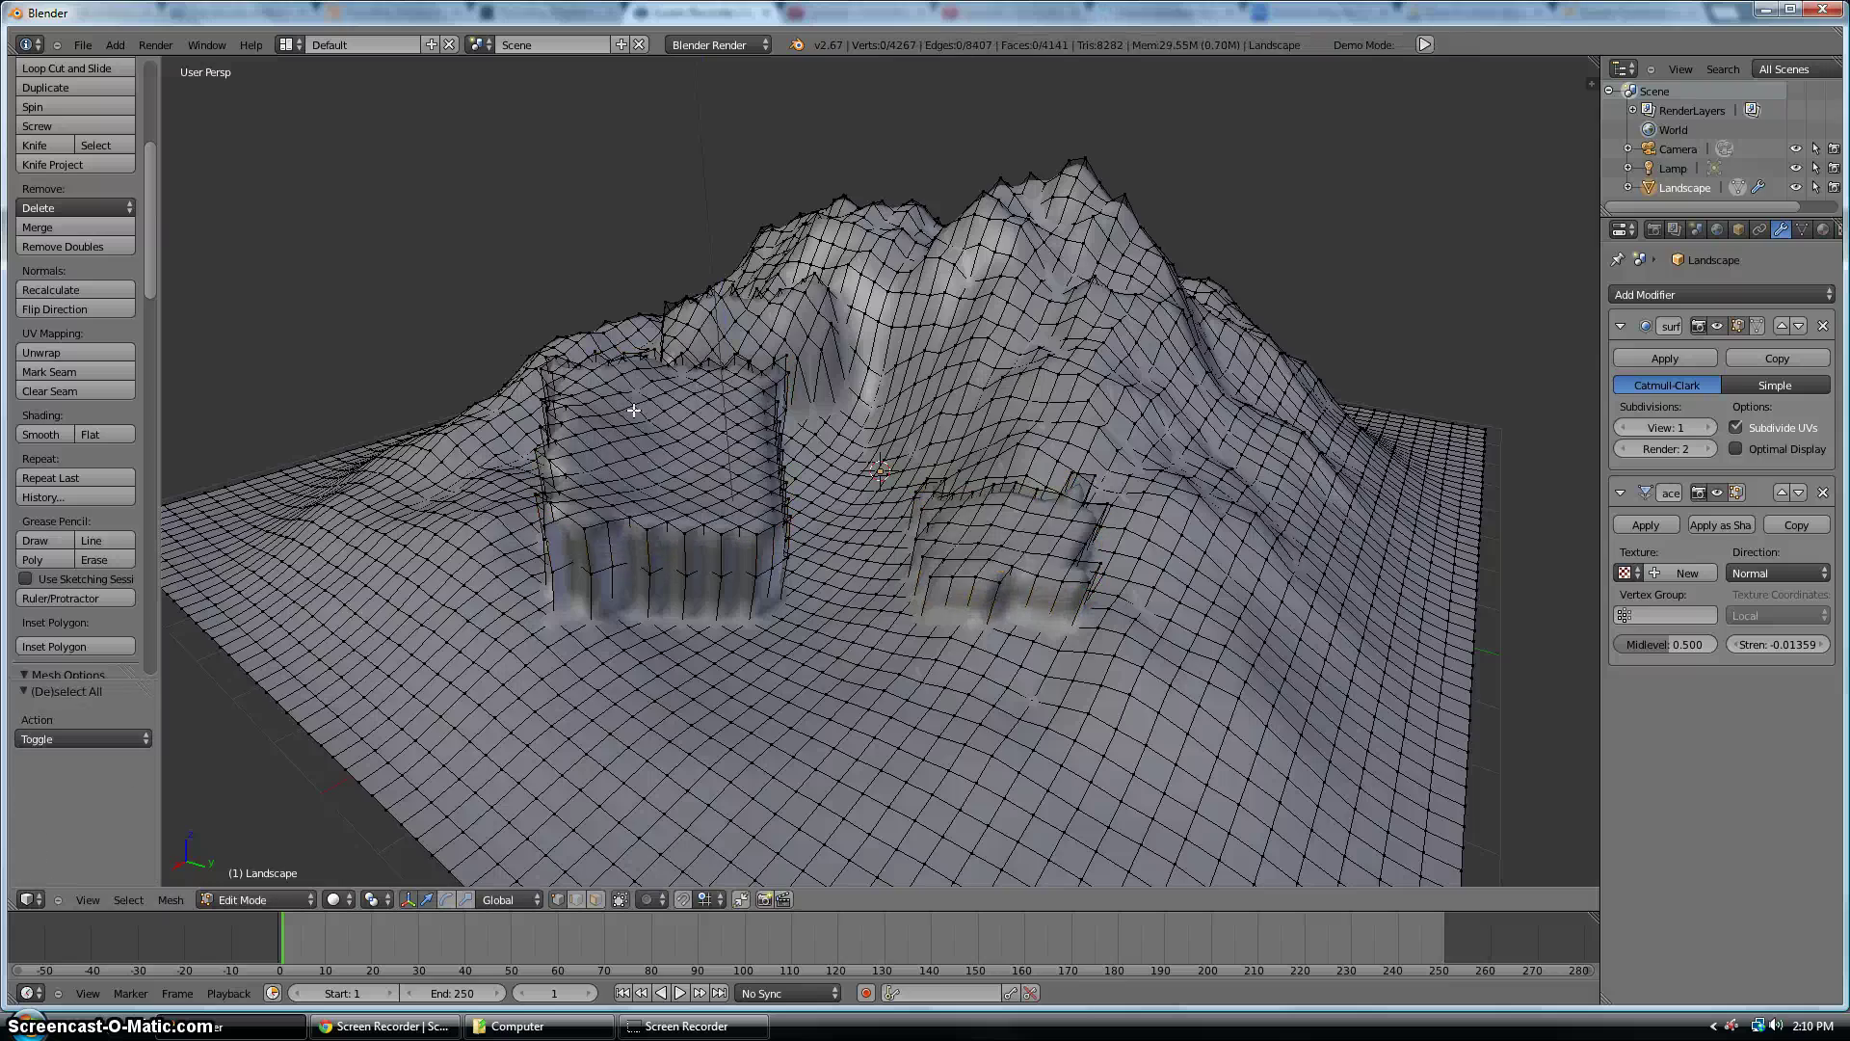
Switch to face selection and select four separate faces on top of the larger extruded plateau
middle_click_drag(633, 410, 867, 857)
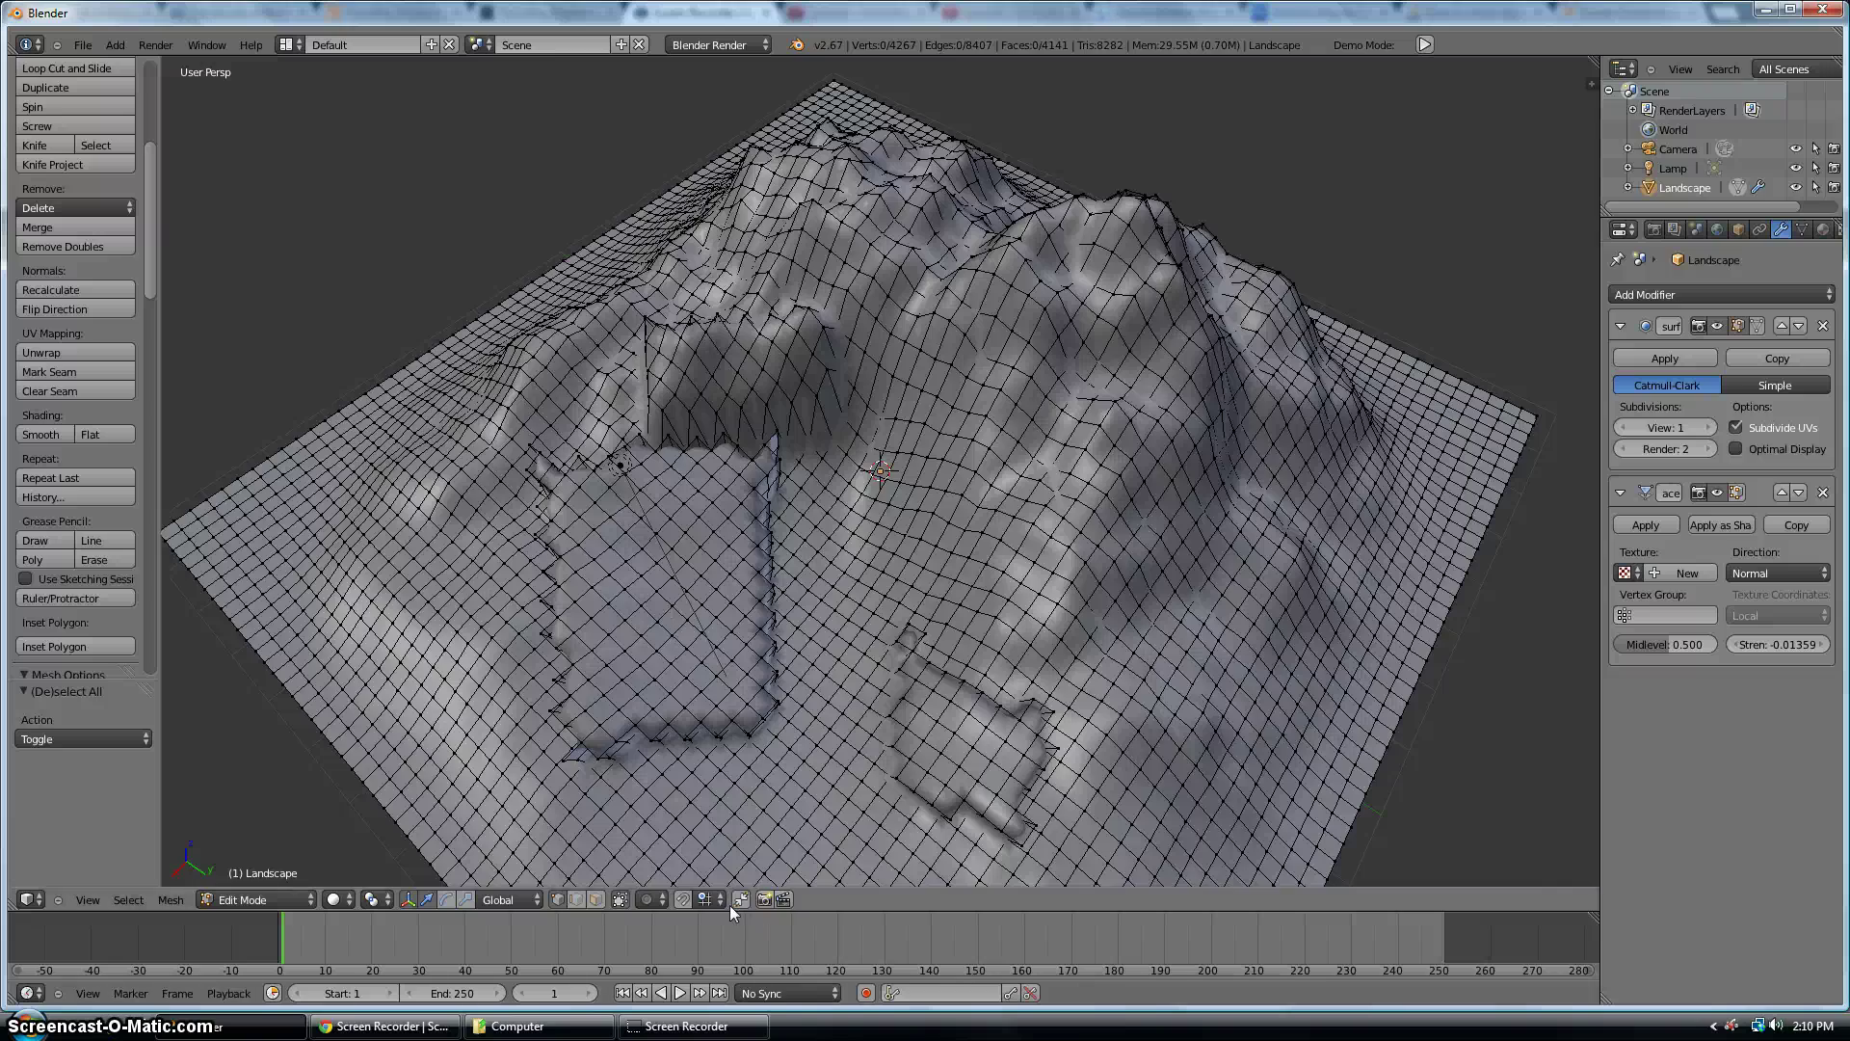
left_click(595, 899)
scroll(706, 642, "down", 1)
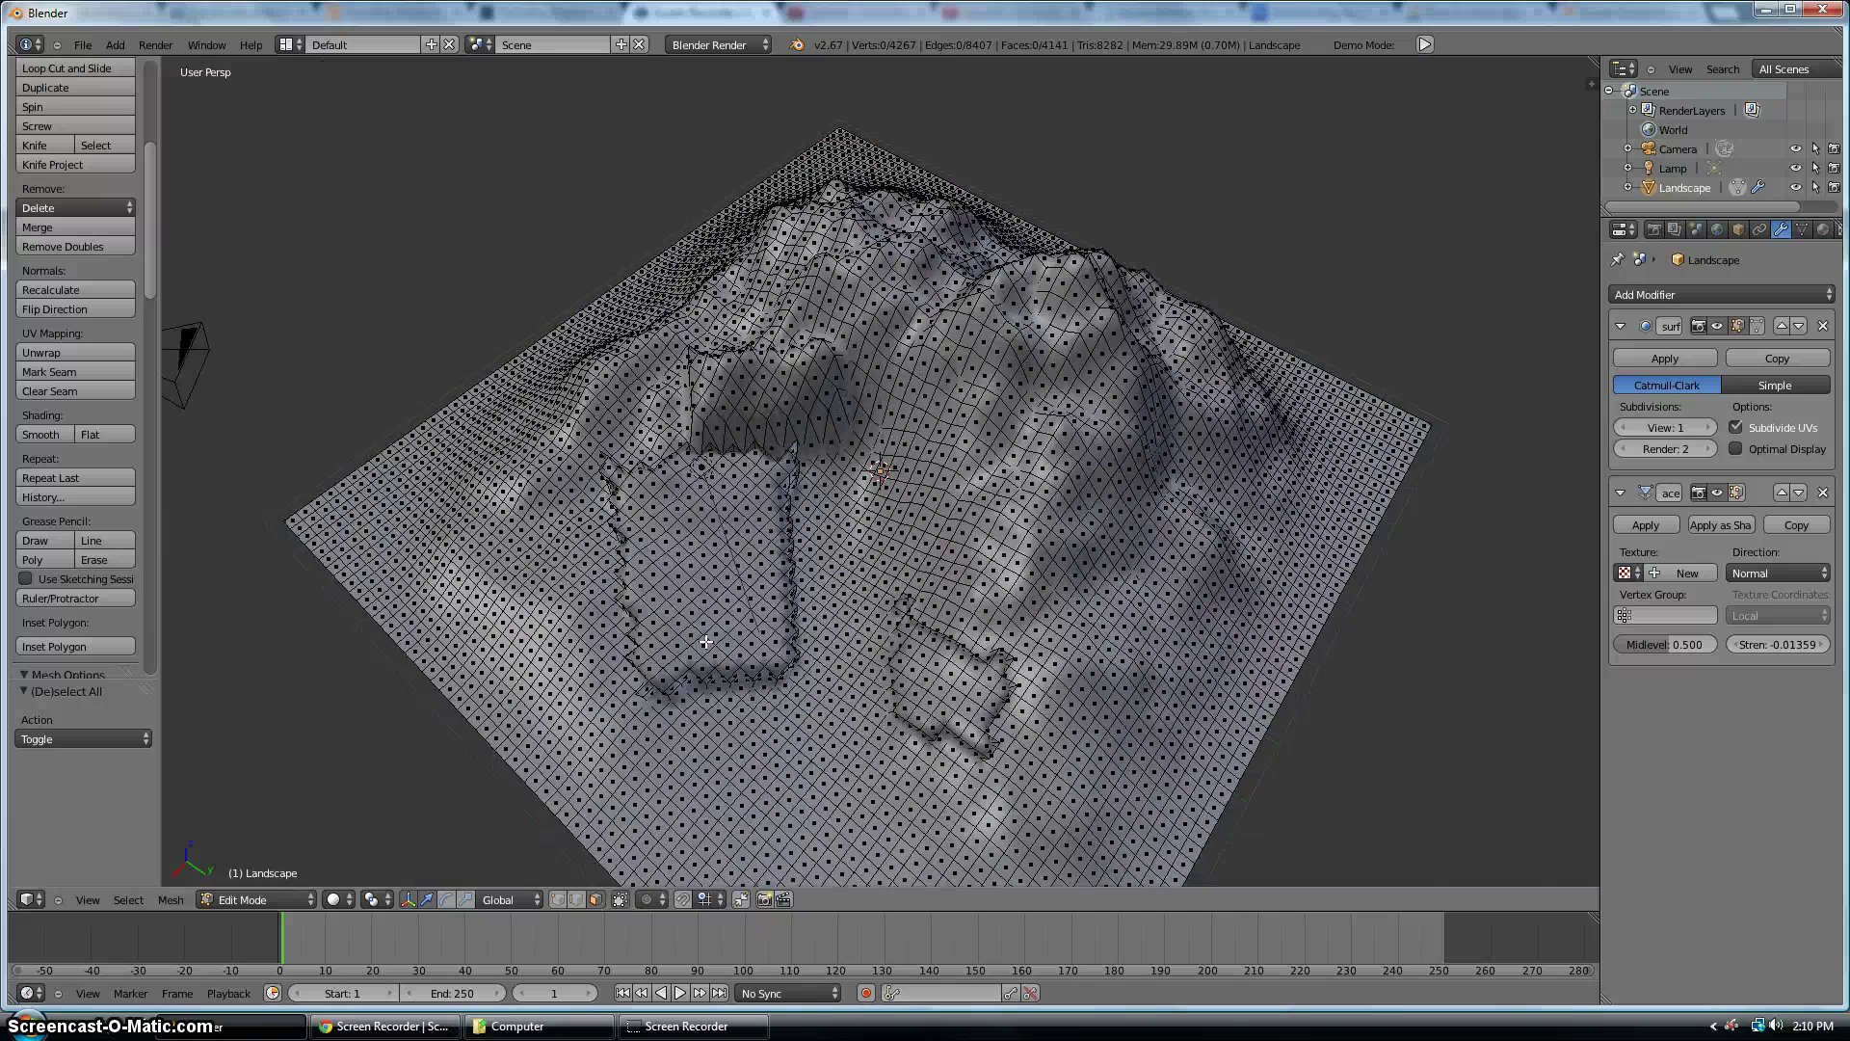
scroll(705, 642, "up", 5)
middle_click_drag(884, 490, 881, 350, "shift")
right_click(723, 258)
right_click(812, 286, "shift")
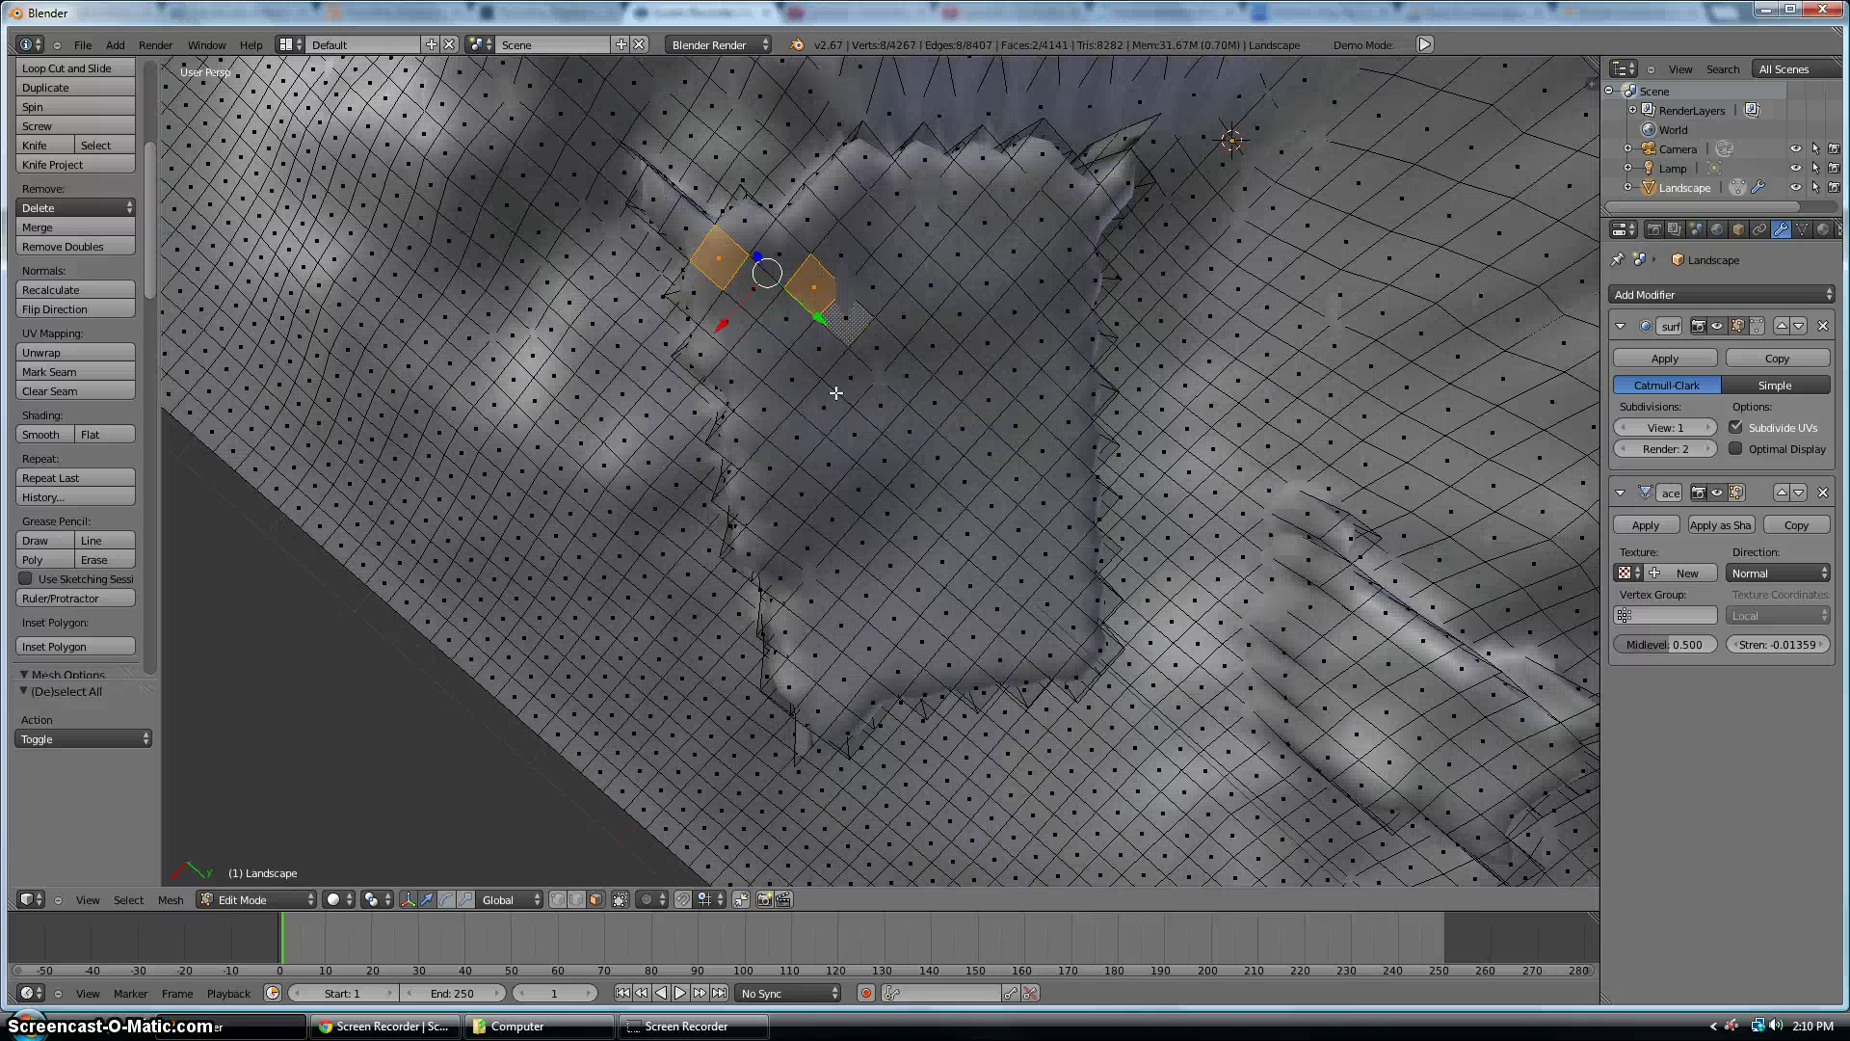
right_click(819, 349, "shift")
right_click(933, 345, "shift")
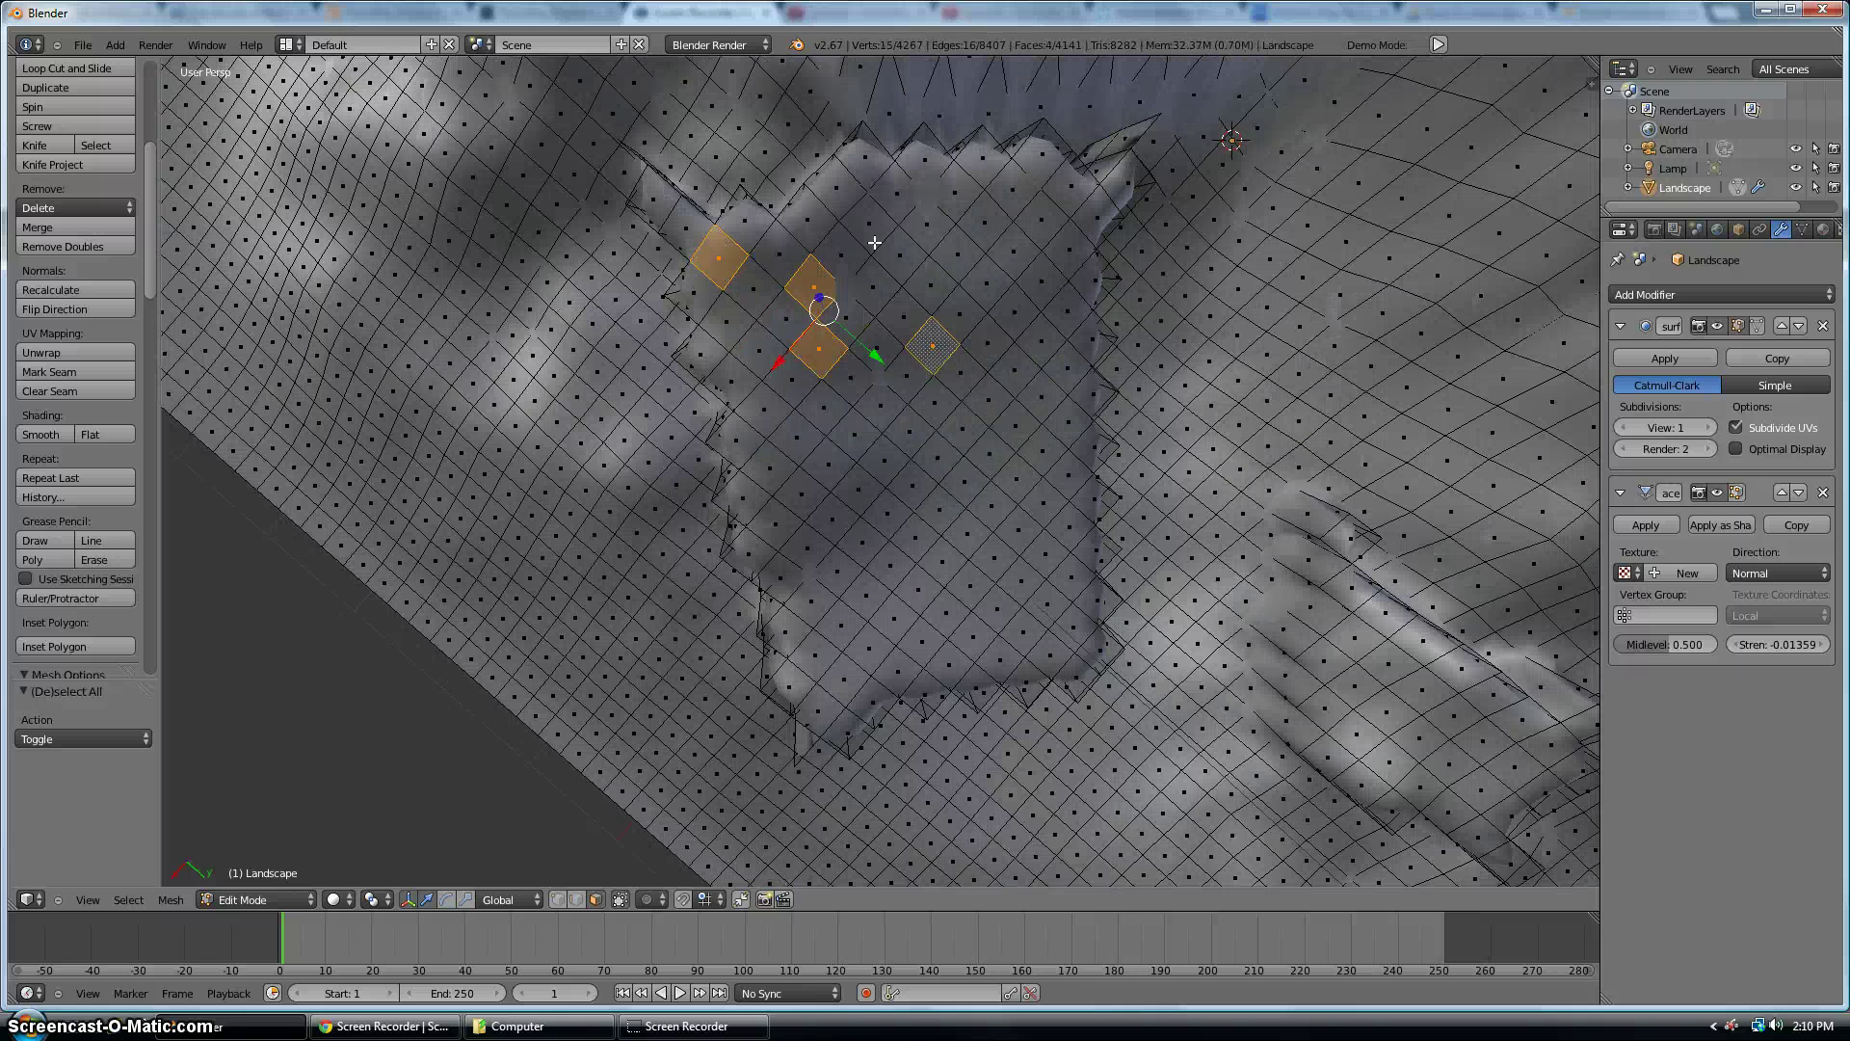
Brush over the rest of the plateau's top with circle select to add its faces to the selection
key("b")
key("Escape")
key("c")
mouse_move(937, 344)
left_mouse_down()
mouse_move(868, 289)
mouse_move(839, 452)
mouse_move(987, 453)
mouse_move(939, 532)
left_mouse_up()
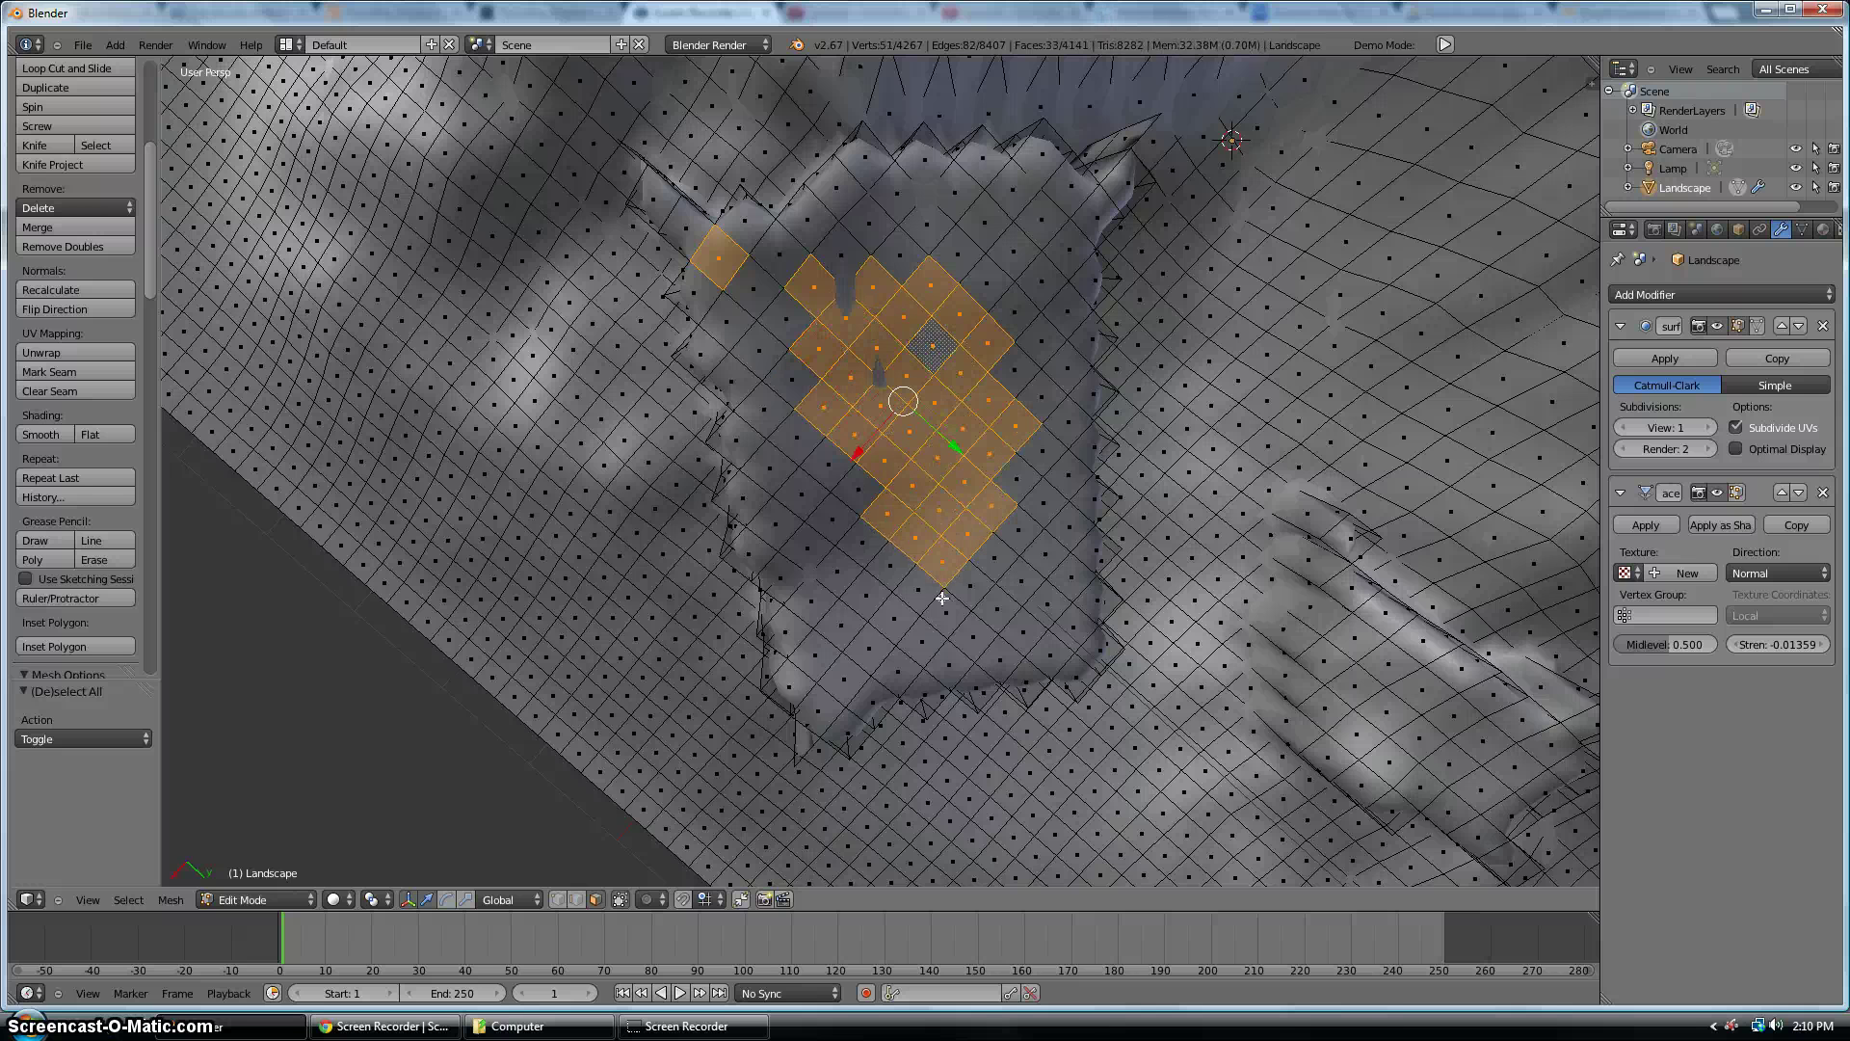
key("c")
mouse_move(943, 598)
left_mouse_down()
mouse_move(799, 684)
mouse_move(817, 546)
mouse_move(747, 323)
mouse_move(766, 326)
mouse_move(664, 207)
mouse_move(670, 226)
mouse_move(796, 228)
mouse_move(859, 186)
mouse_move(925, 247)
mouse_move(933, 193)
mouse_move(1045, 186)
mouse_move(992, 182)
mouse_move(1075, 211)
mouse_move(1118, 189)
mouse_move(1027, 289)
mouse_move(1020, 330)
mouse_move(1056, 363)
mouse_move(1069, 298)
mouse_move(1028, 540)
mouse_move(962, 597)
mouse_move(954, 680)
mouse_move(925, 691)
mouse_move(934, 665)
mouse_move(941, 686)
mouse_move(864, 722)
mouse_move(1012, 679)
mouse_move(1062, 637)
mouse_move(1064, 597)
mouse_move(1096, 684)
left_mouse_up()
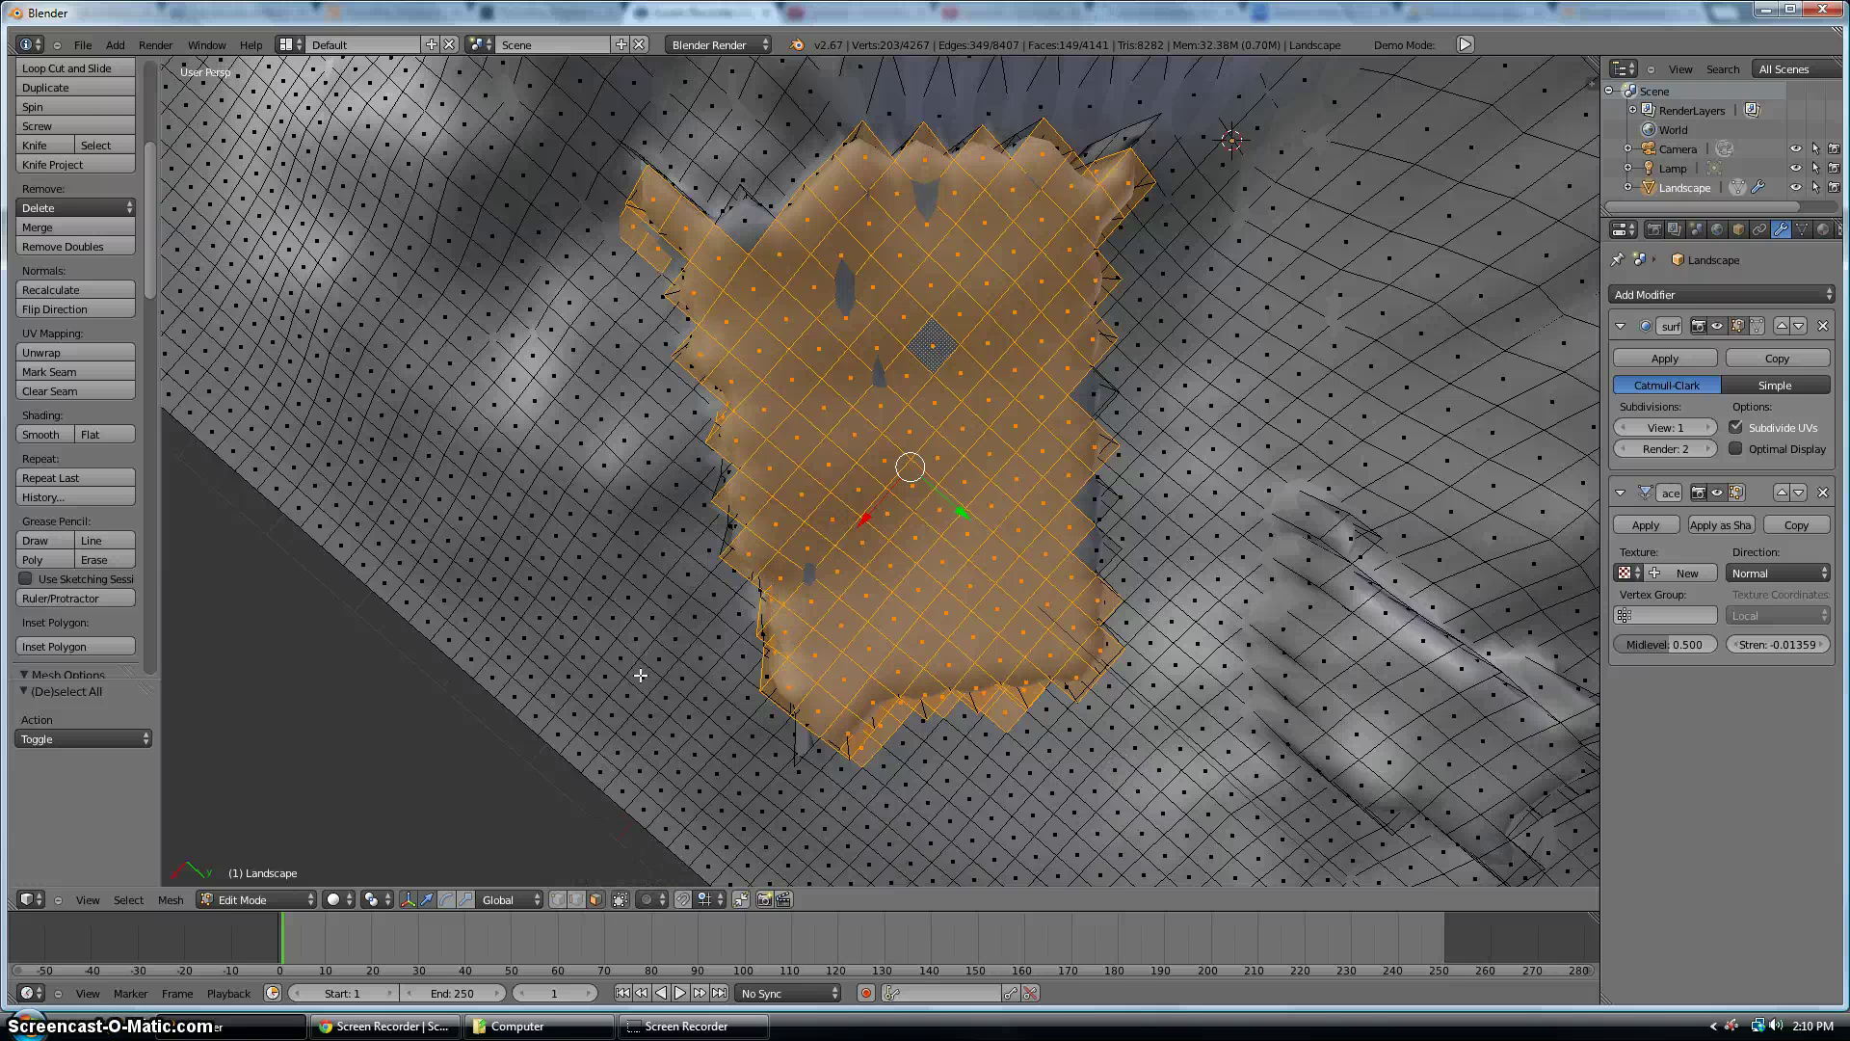
Refine the circle selection of faces along the plateau's edges, limiting it to visible geometry
left_click(621, 900)
left_click(619, 900)
key("c")
left_click(1083, 556)
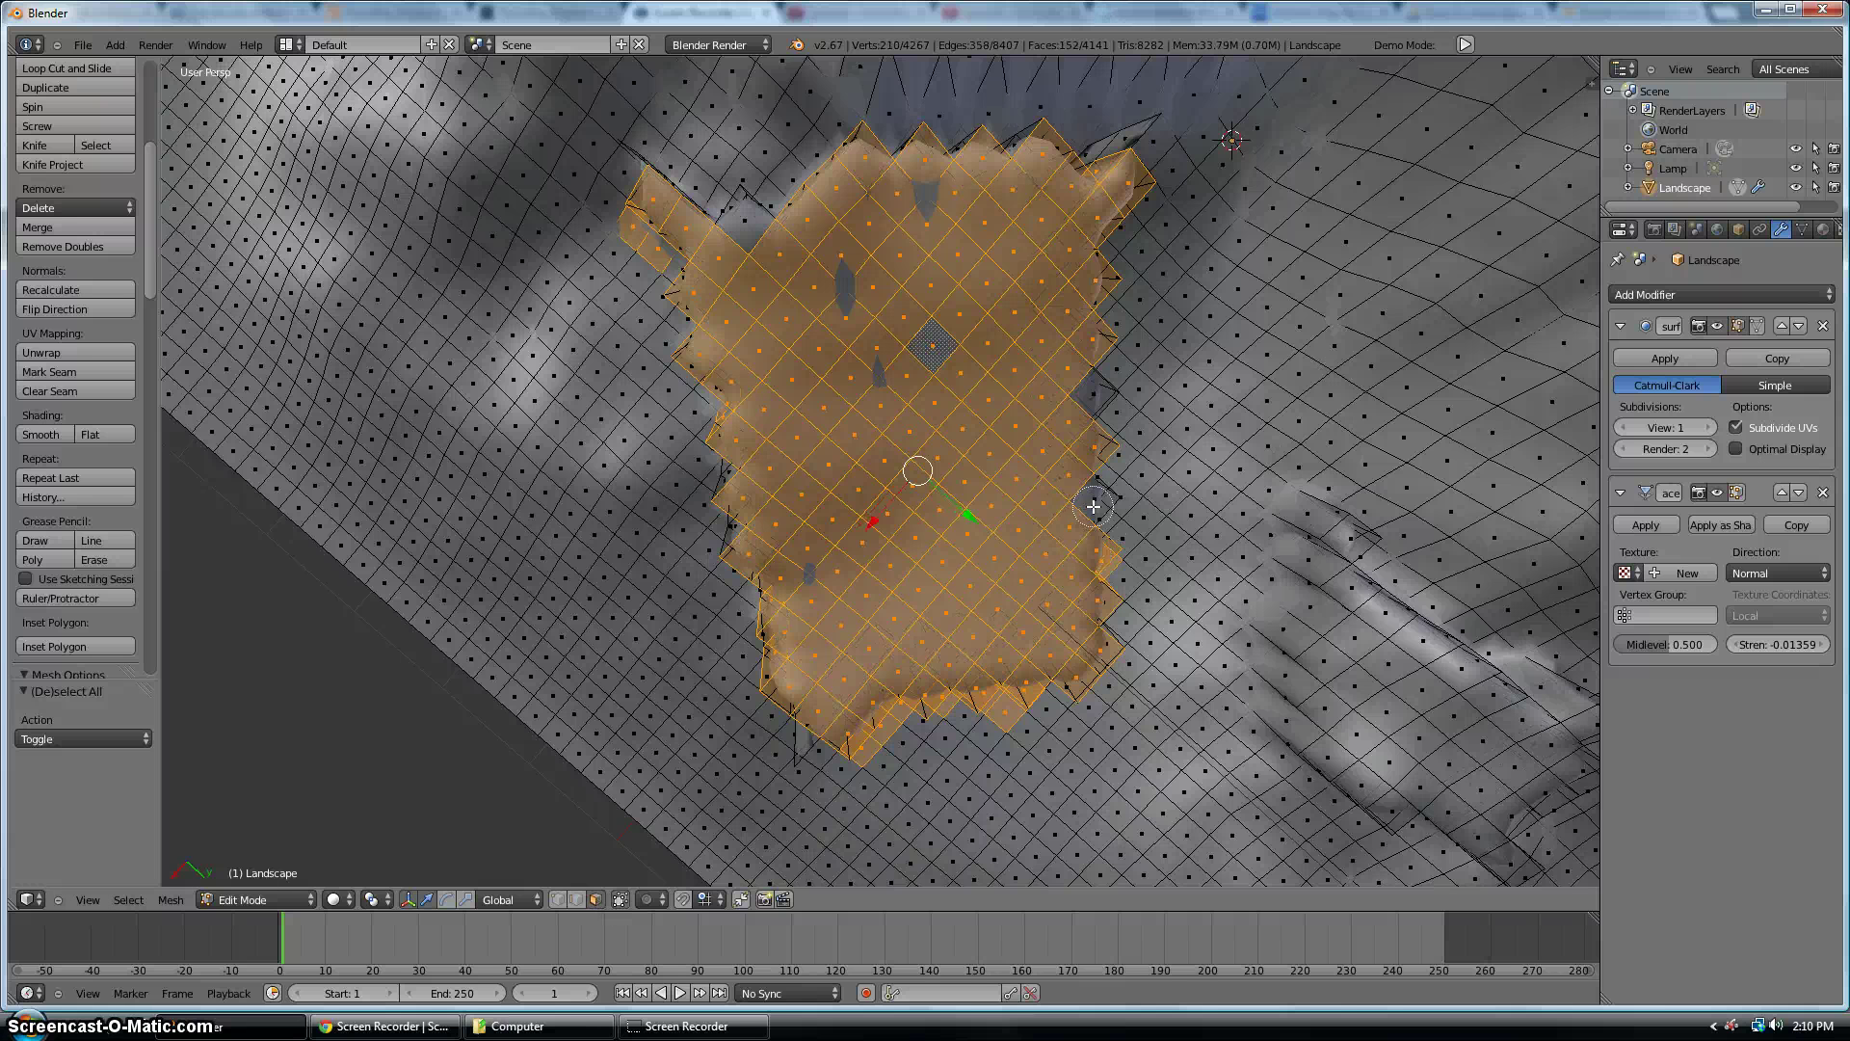
left_click(1092, 502)
mouse_move(1083, 450)
left_mouse_down()
mouse_move(1073, 247)
mouse_move(1011, 215)
mouse_move(727, 328)
left_mouse_up()
Inspect the plateau from several sides and deselect the stray faces on the ground around its base
right_click(882, 460)
mouse_move(881, 460)
middle_mouse_down()
mouse_move(889, 521)
mouse_move(926, 486)
mouse_move(1025, 499)
middle_mouse_up()
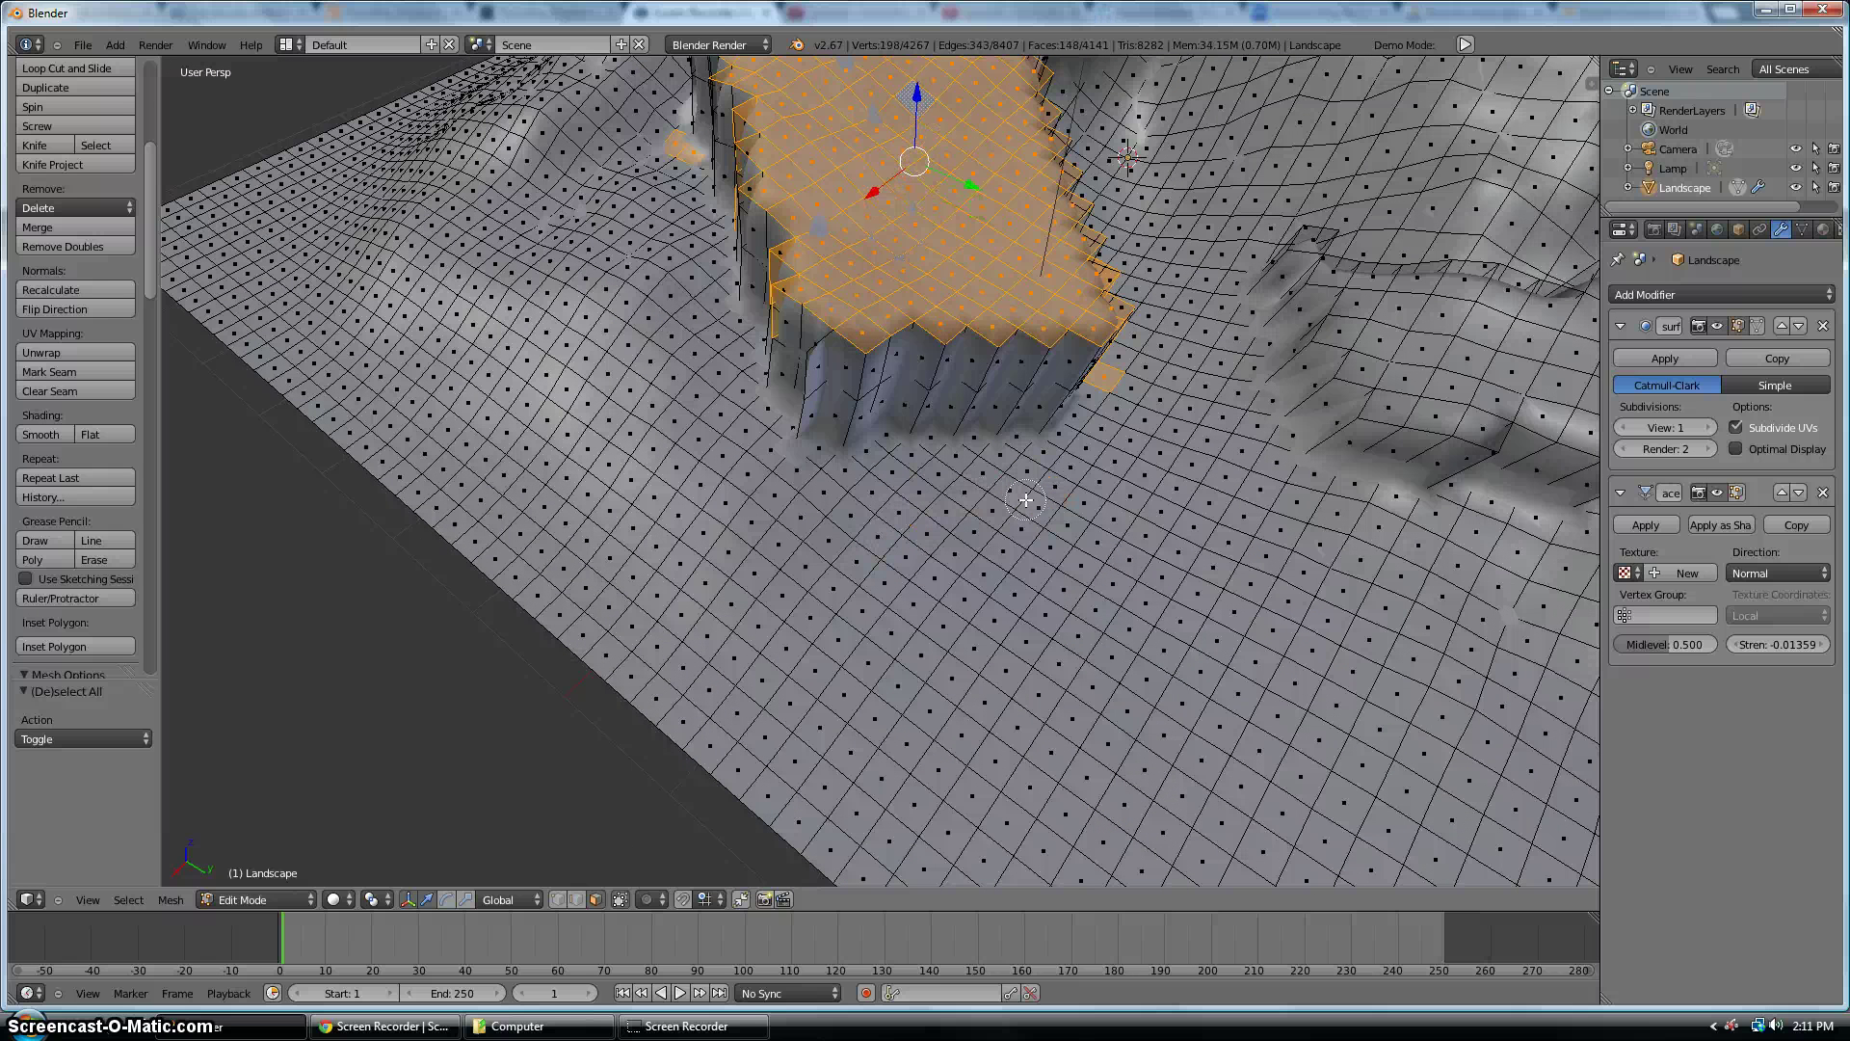
middle_click_drag(1281, 388, 1030, 501)
middle_click_drag(942, 565, 1019, 552)
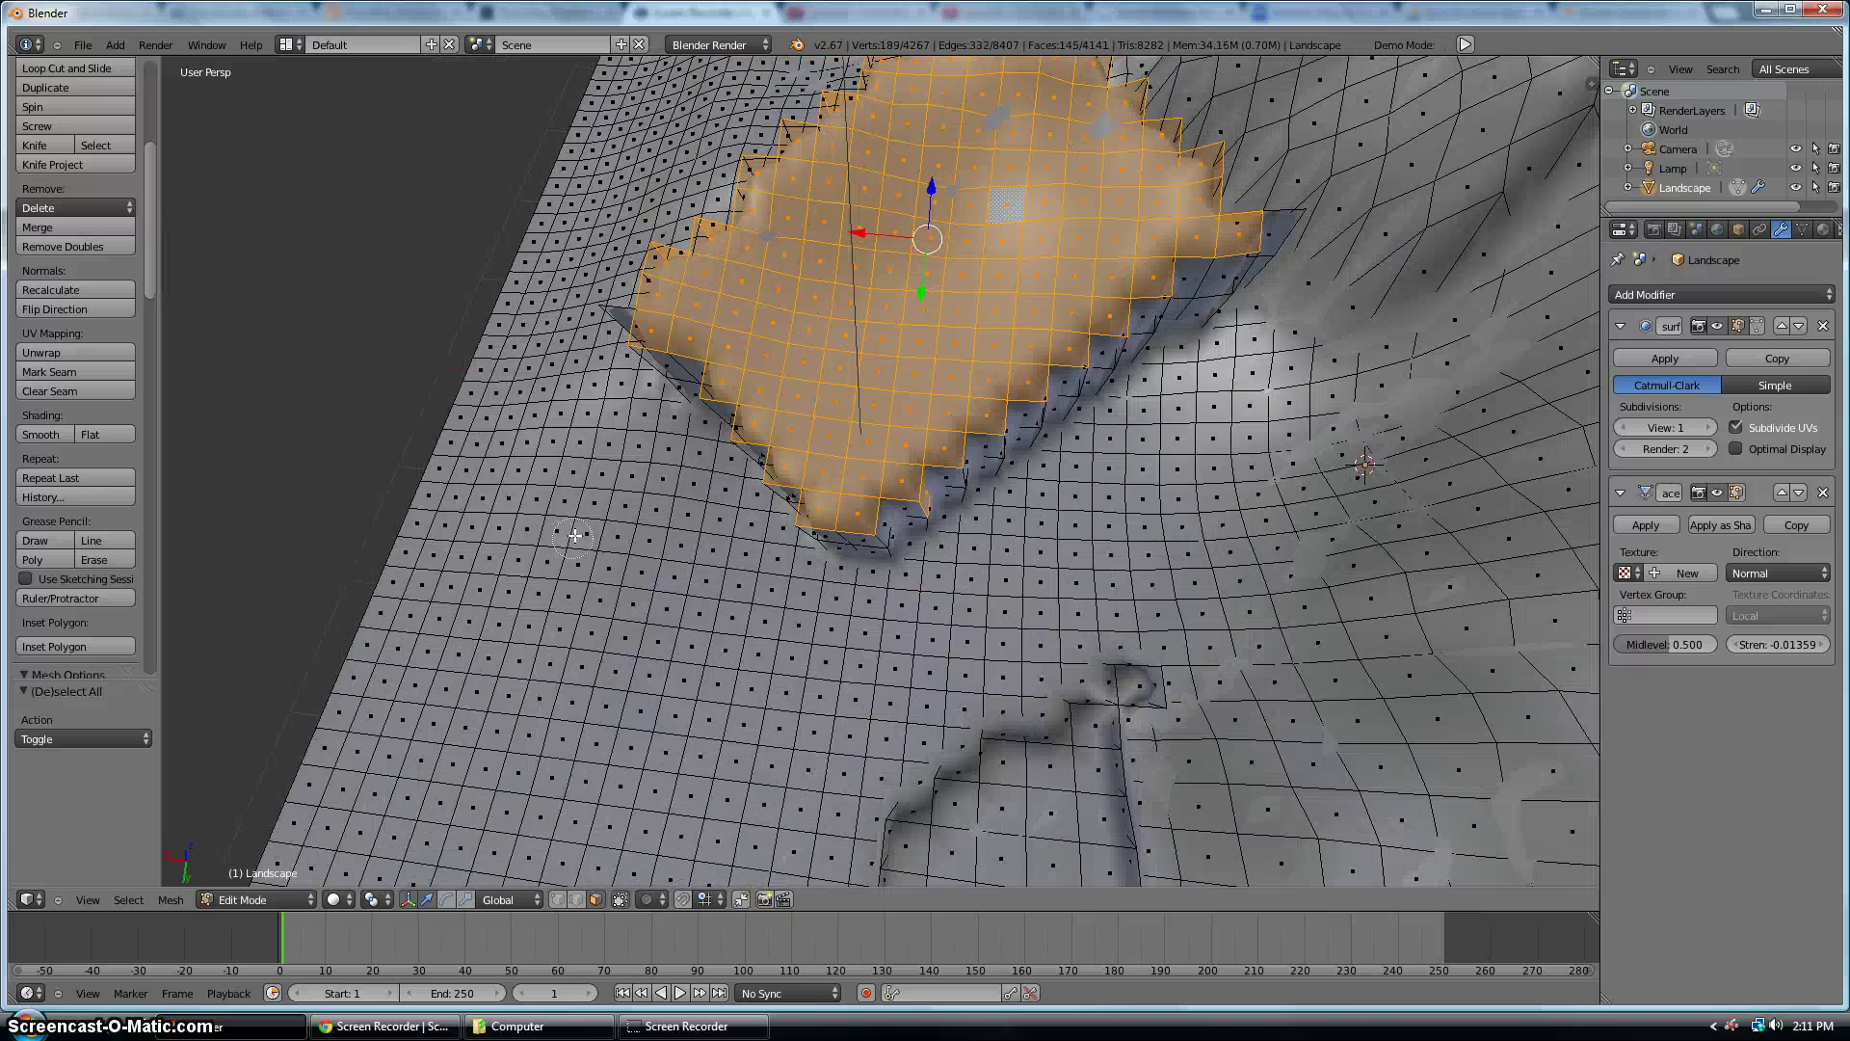
mouse_move(488, 488)
middle_mouse_down()
mouse_move(710, 525)
mouse_move(726, 494)
middle_mouse_up()
key("c")
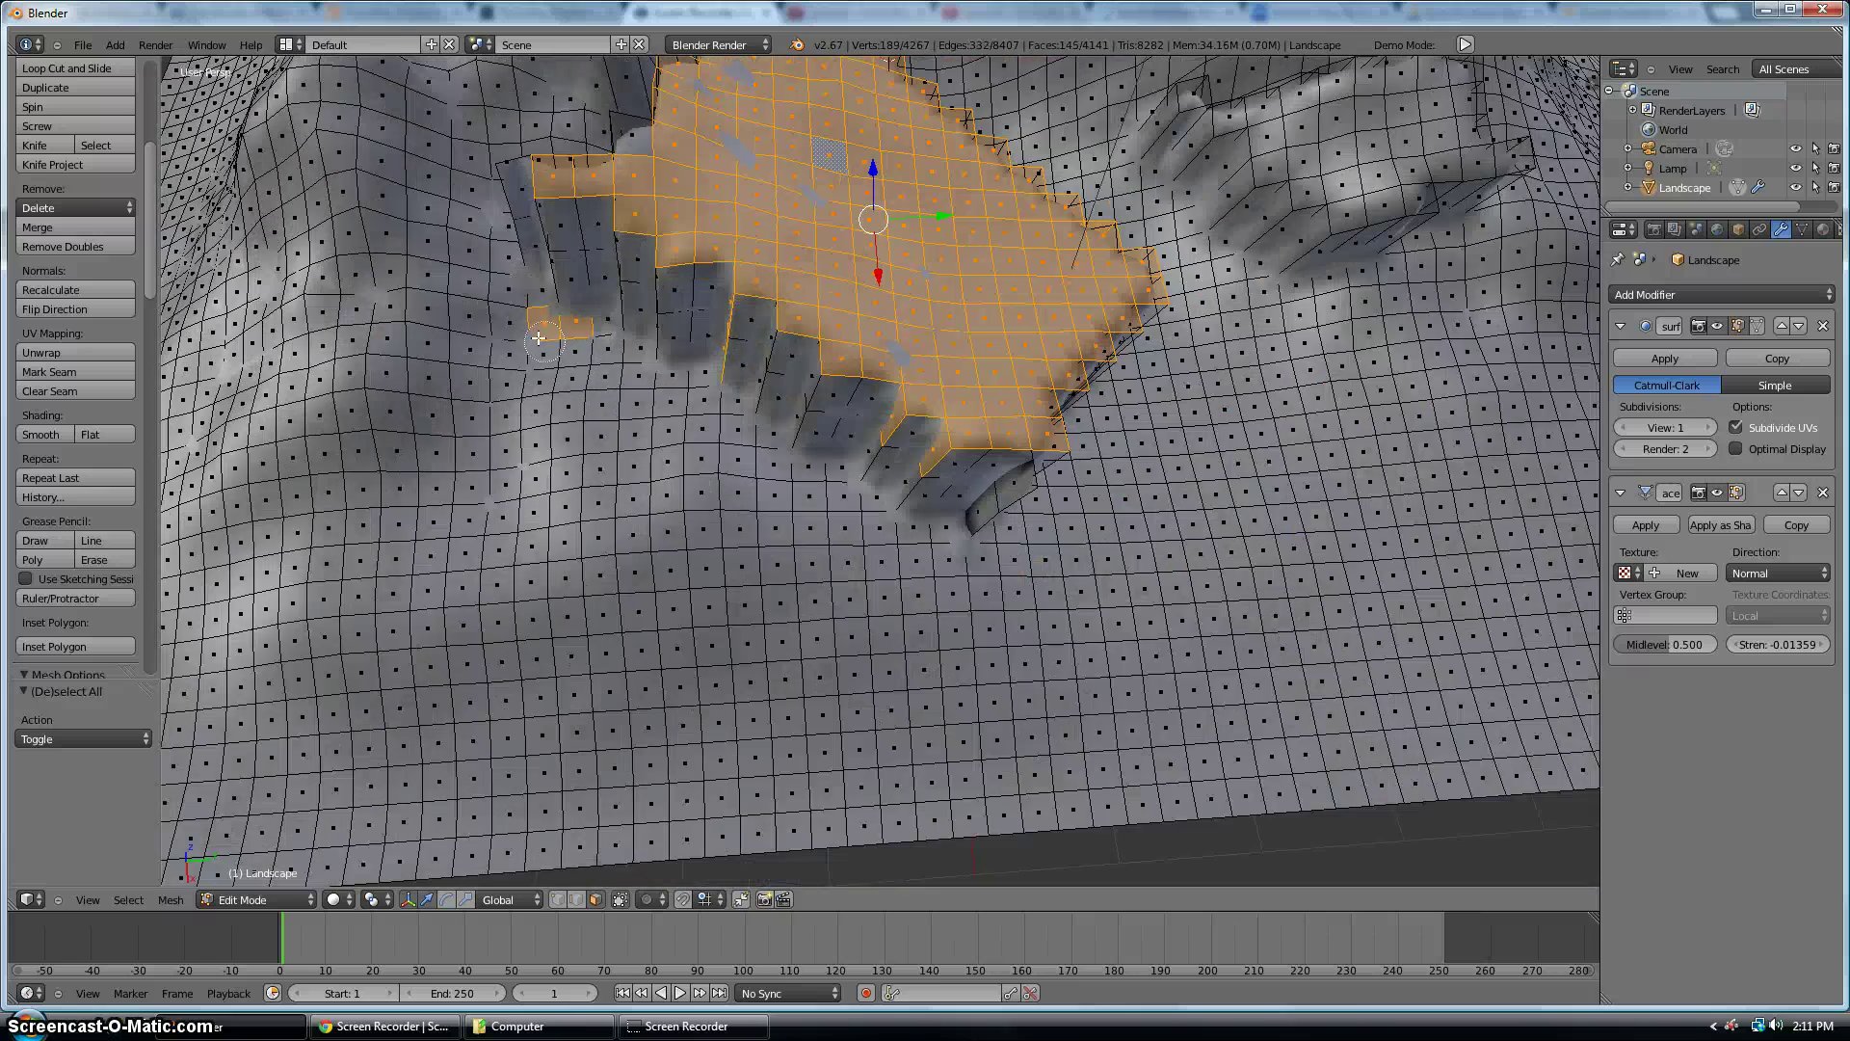
mouse_move(537, 336)
middle_mouse_down()
mouse_move(652, 405)
mouse_move(751, 414)
mouse_move(635, 367)
middle_mouse_up()
middle_click_drag(890, 145, 887, 139)
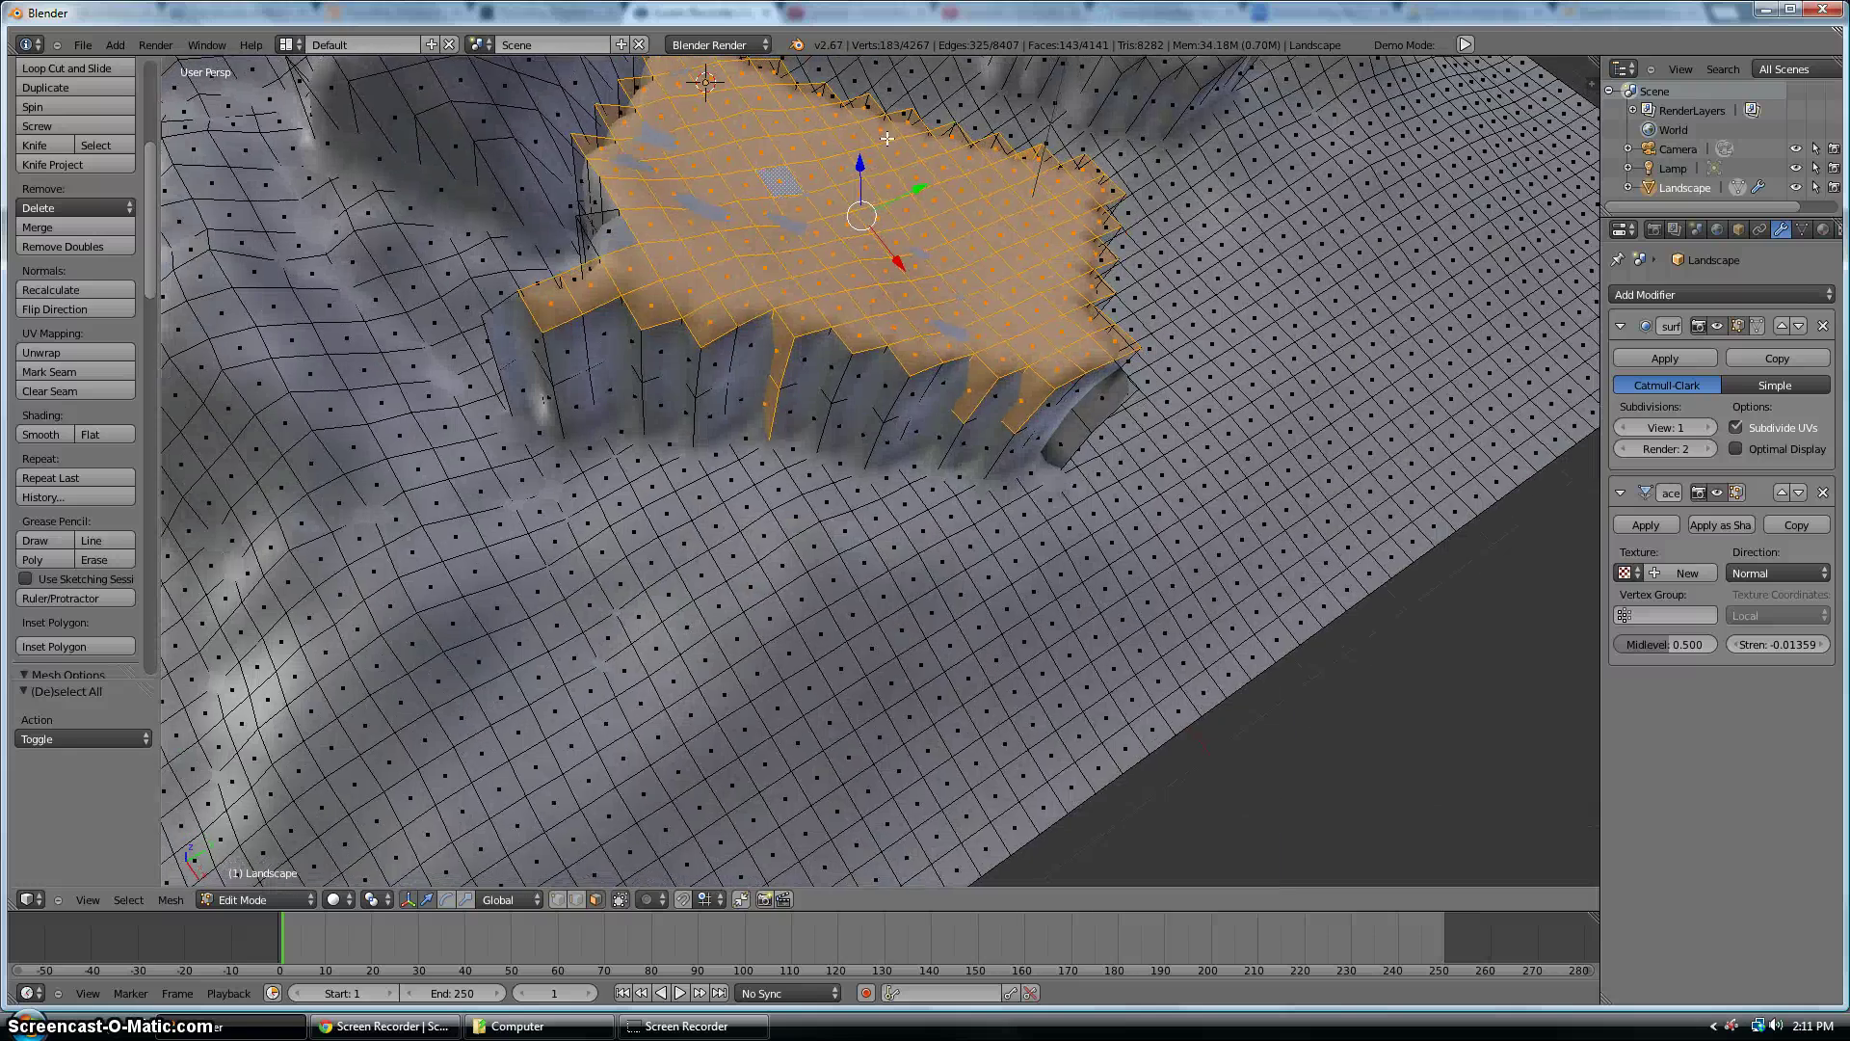
Lower the plateau top 0.365 along the Z axis and shift it by X -0.170, Y -0.186, Z 0.02015
left_click_drag(861, 164, 886, 209)
key("g")
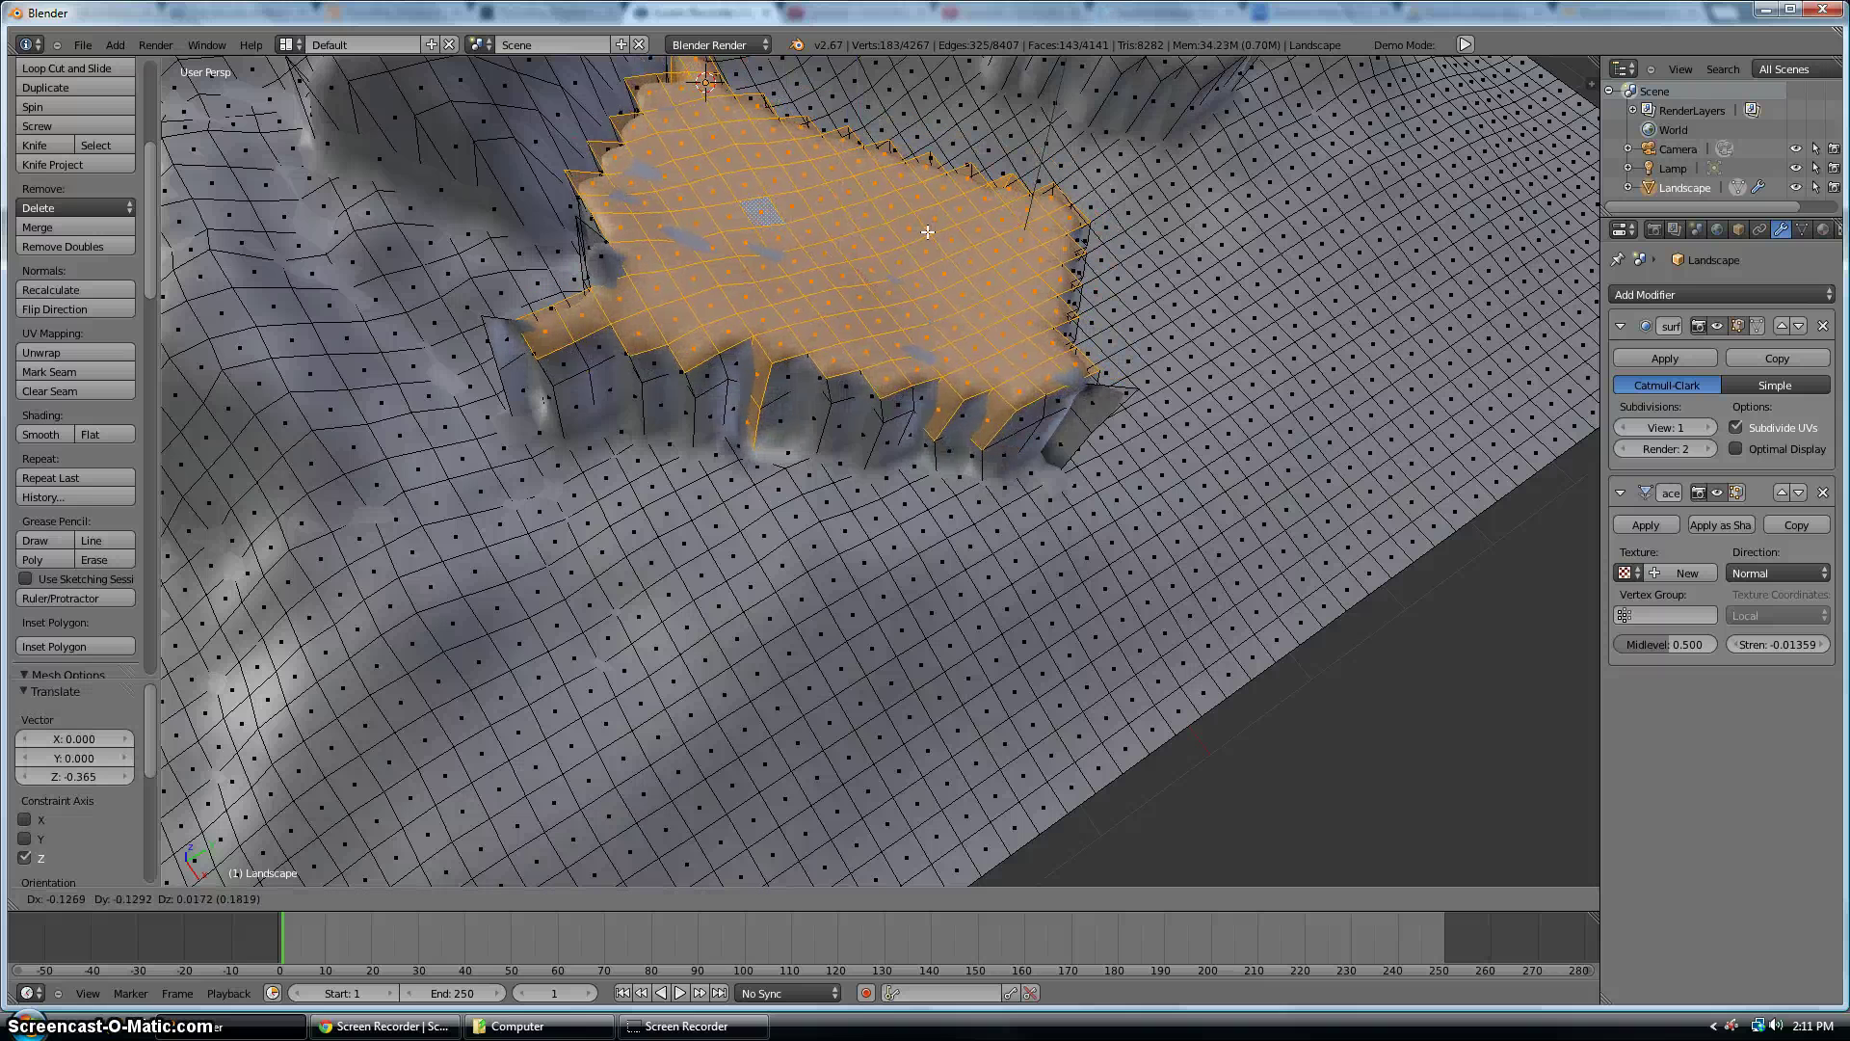
left_click(890, 483)
scroll(889, 483, "down", 5)
middle_click_drag(890, 483, 1002, 490)
Deselect the plateau, box-select a patch of ground faces beside it and raise the patch 0.488 along the Z axis
key("b")
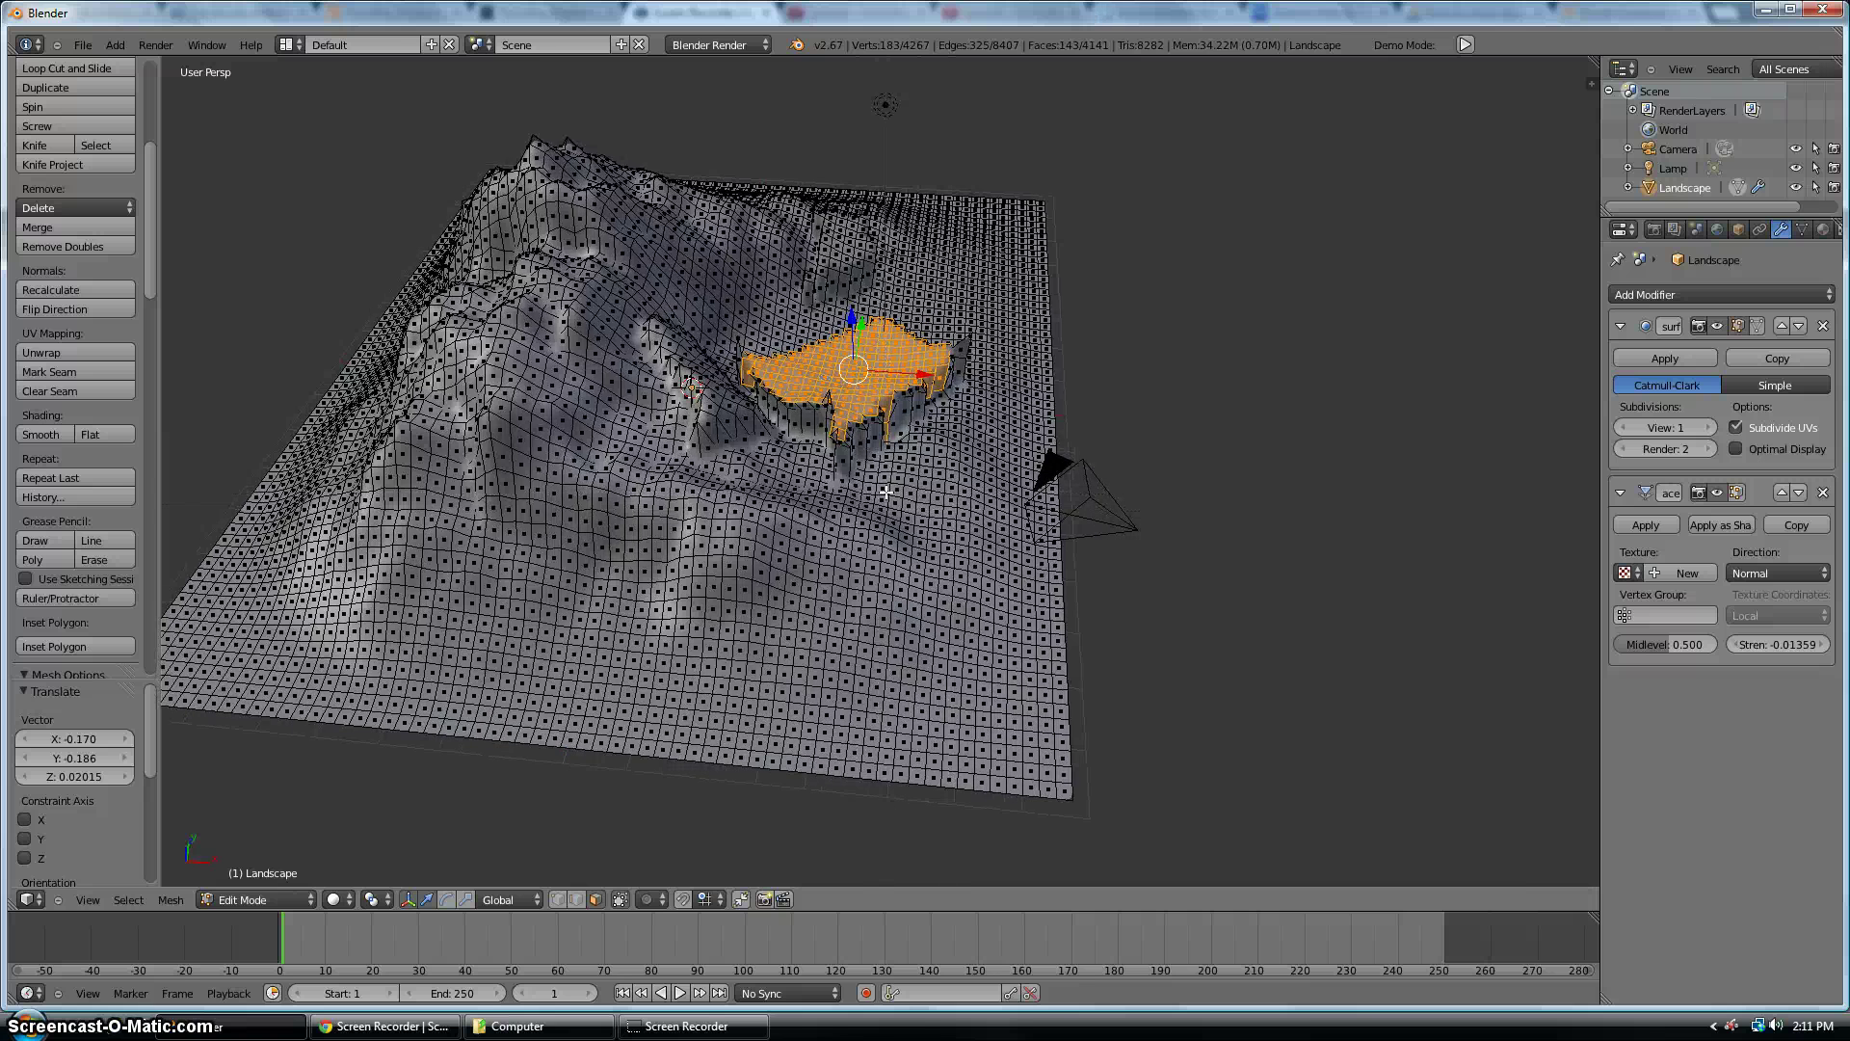
key("a")
scroll(857, 489, "up", 3)
left_click_drag(655, 512, 977, 666)
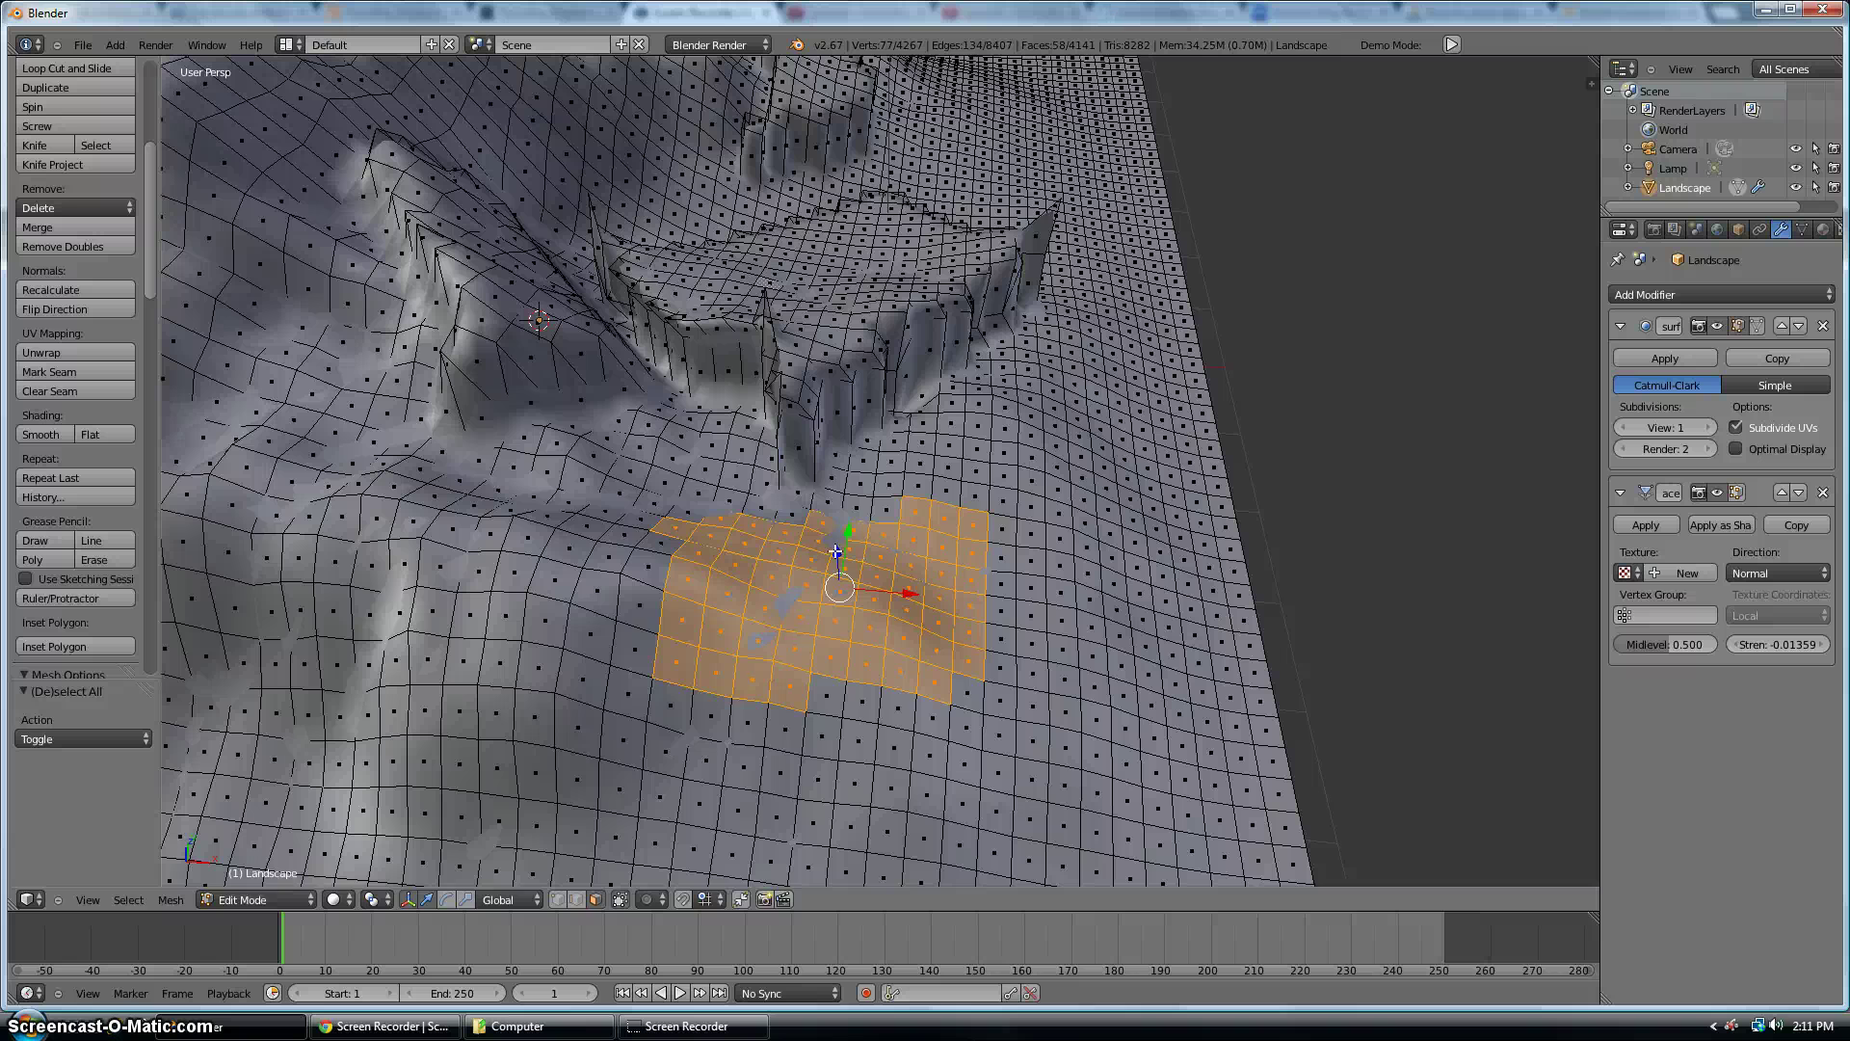
key("g")
key("z")
left_click(835, 521)
scroll(388, 485, "down", 2)
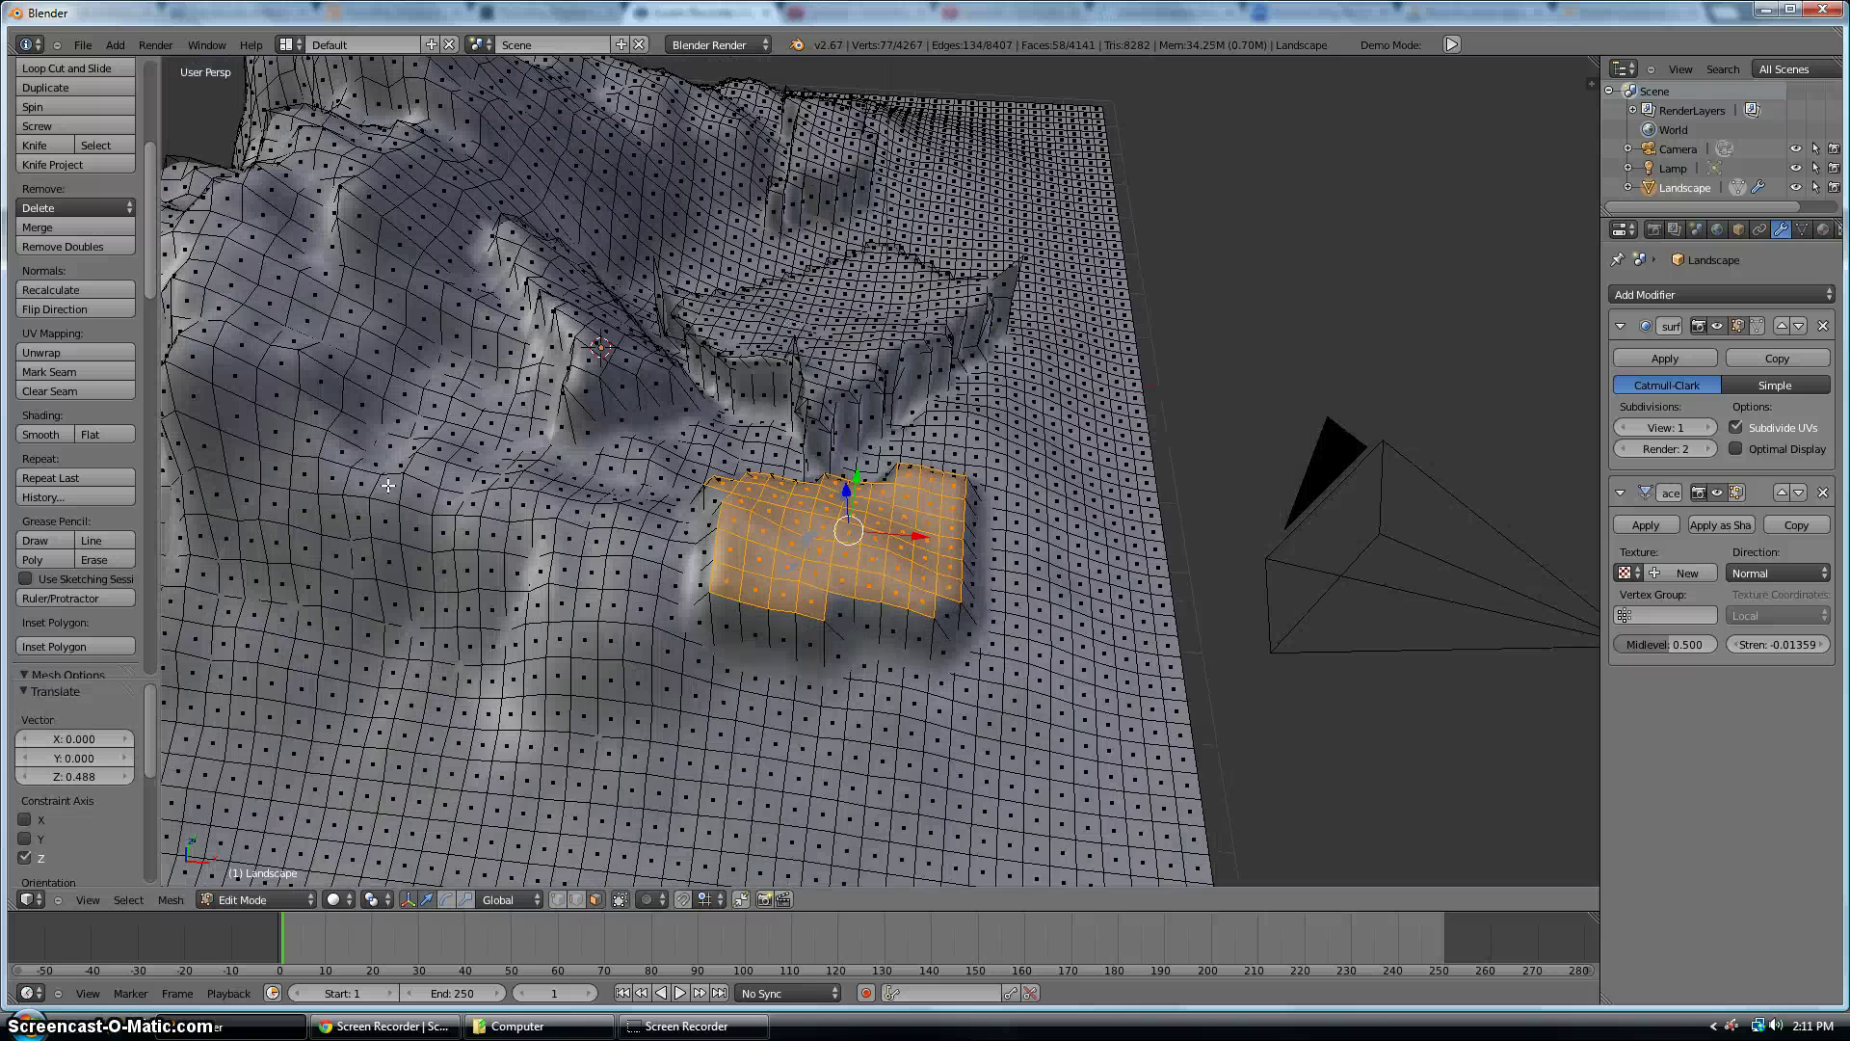
Add a small nearby patch of faces to the selection and move both patches by X -0.115, Y 0.163, Z 0.135
scroll(650, 631, "down", 2)
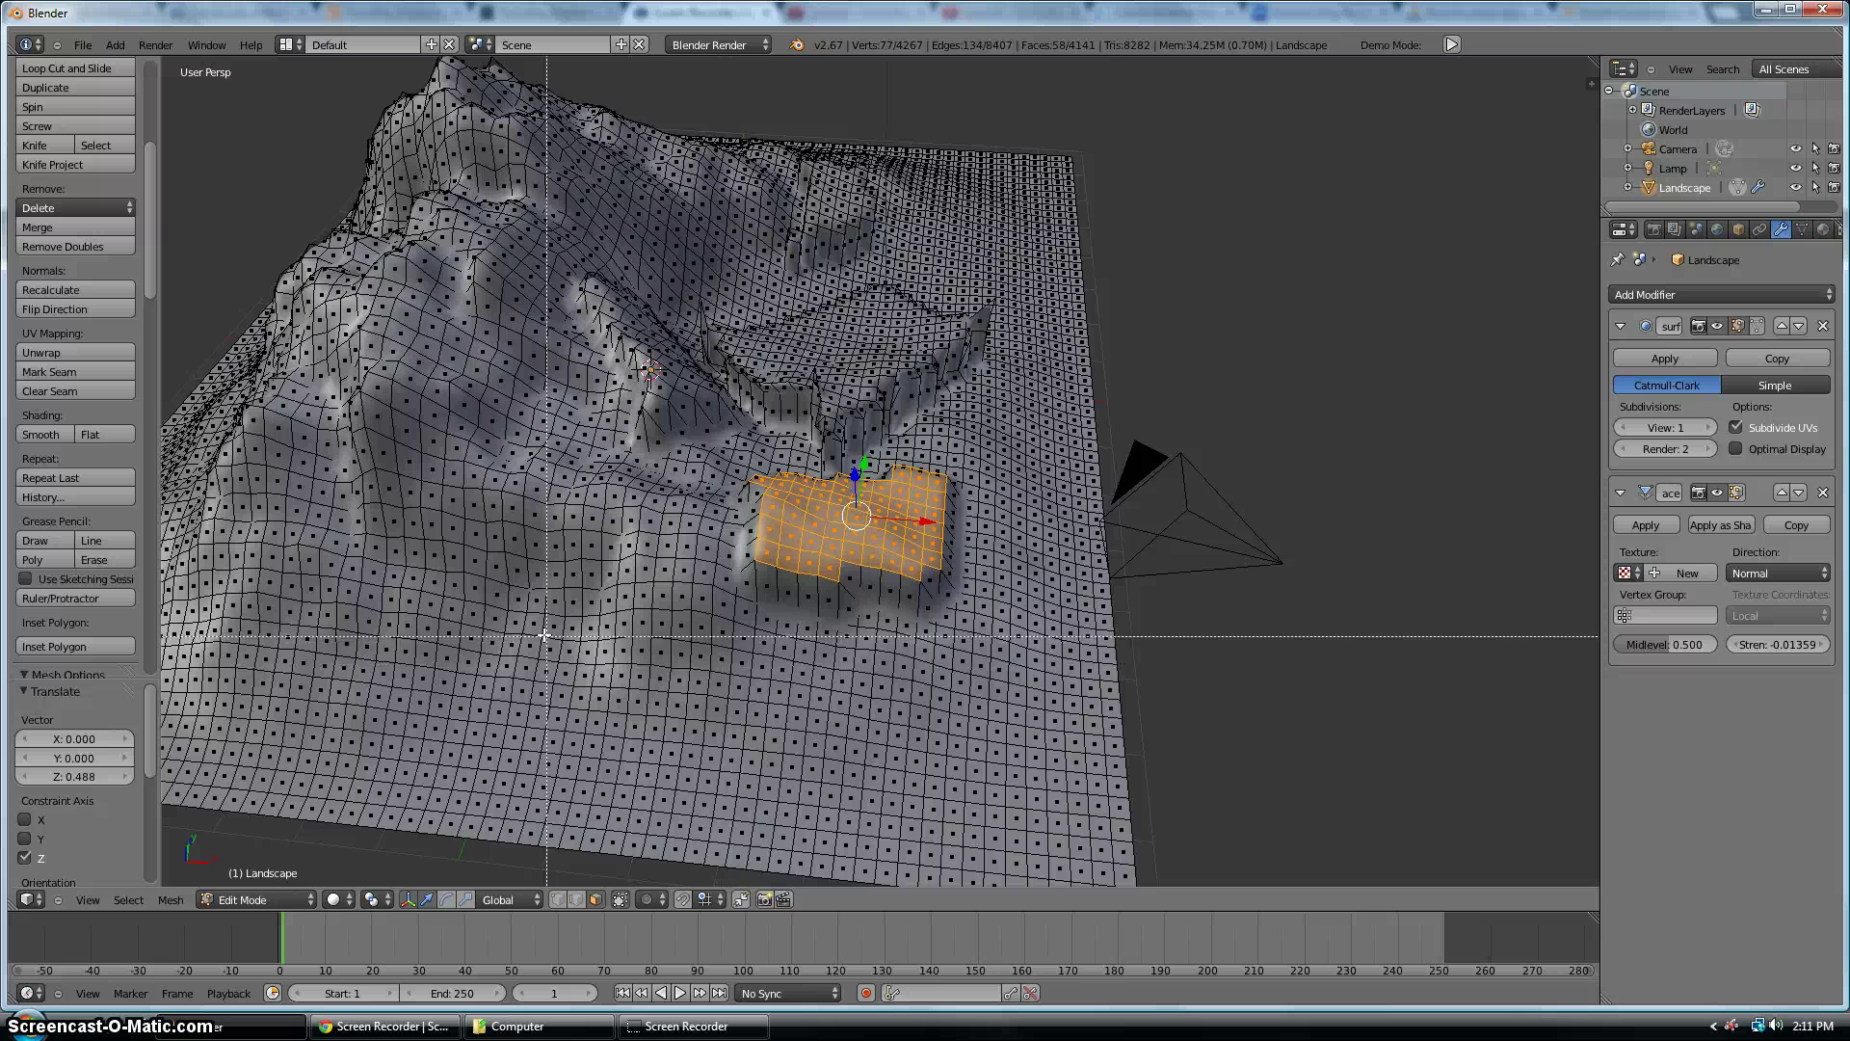
left_click_drag(648, 649, 686, 682)
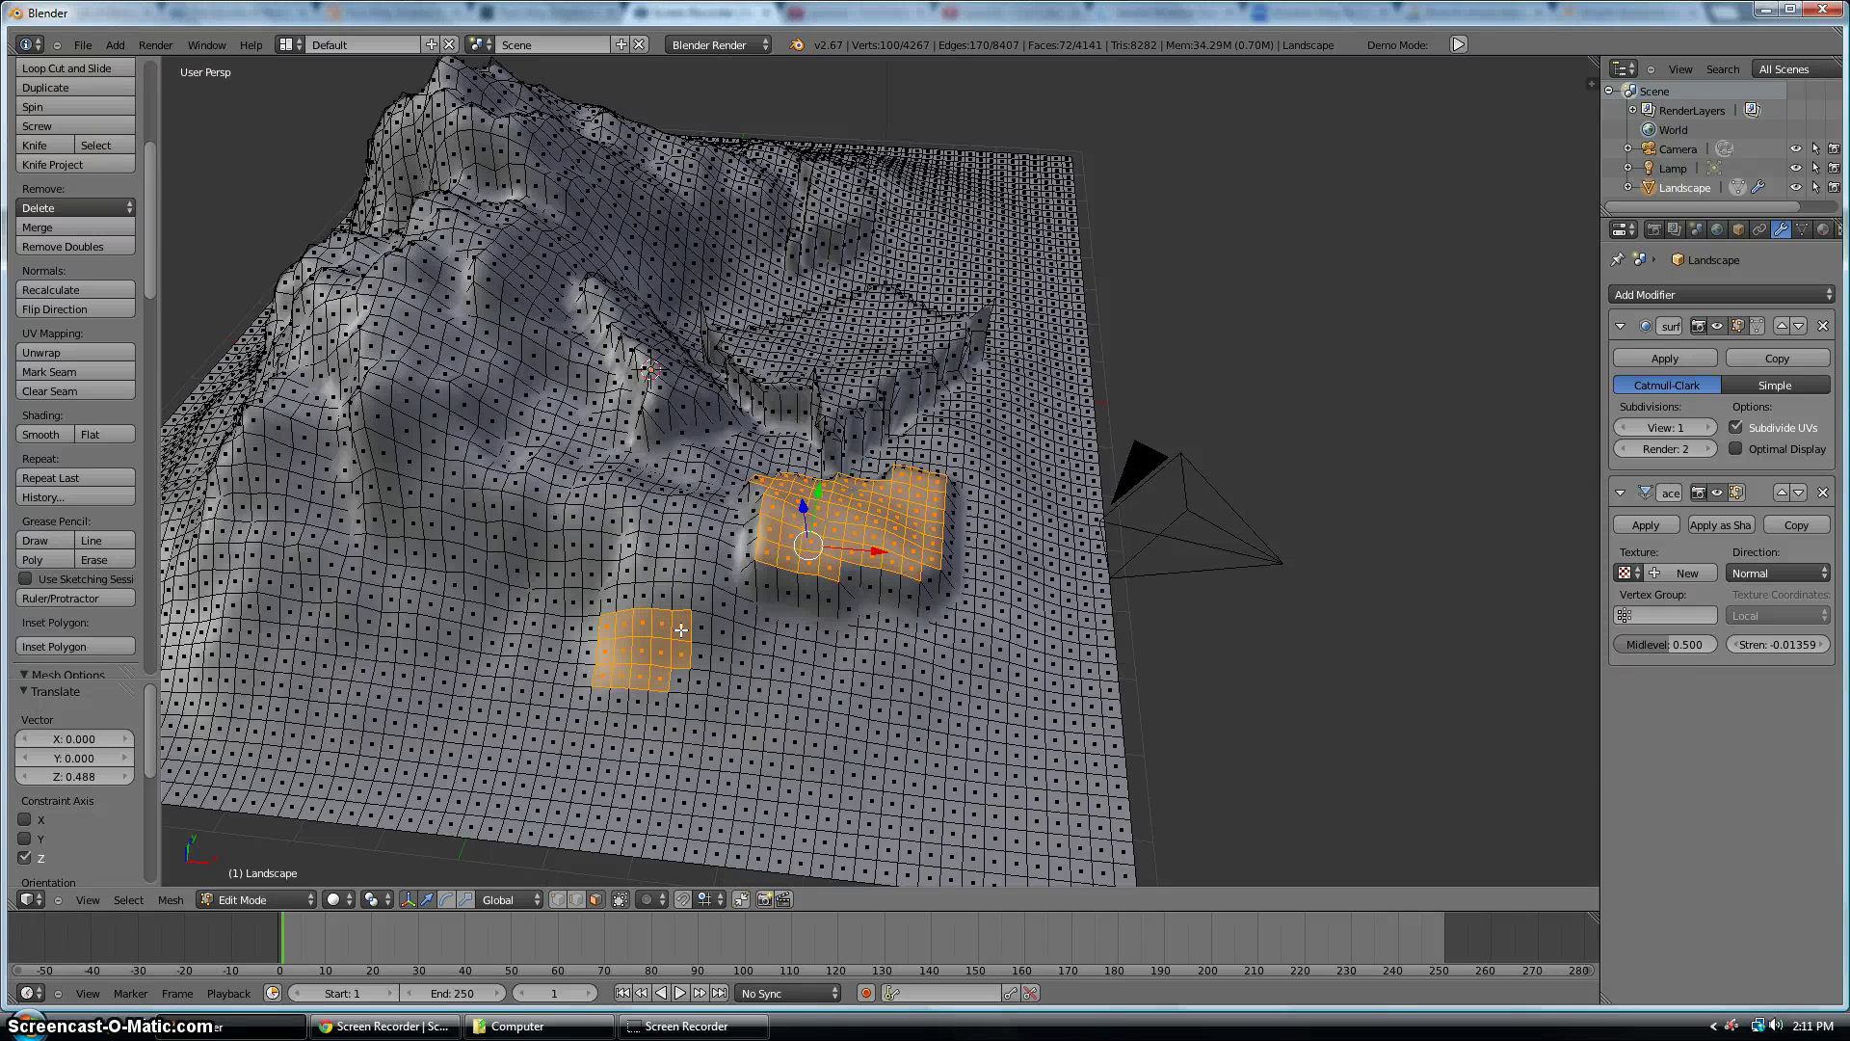
key("g")
left_click(668, 597)
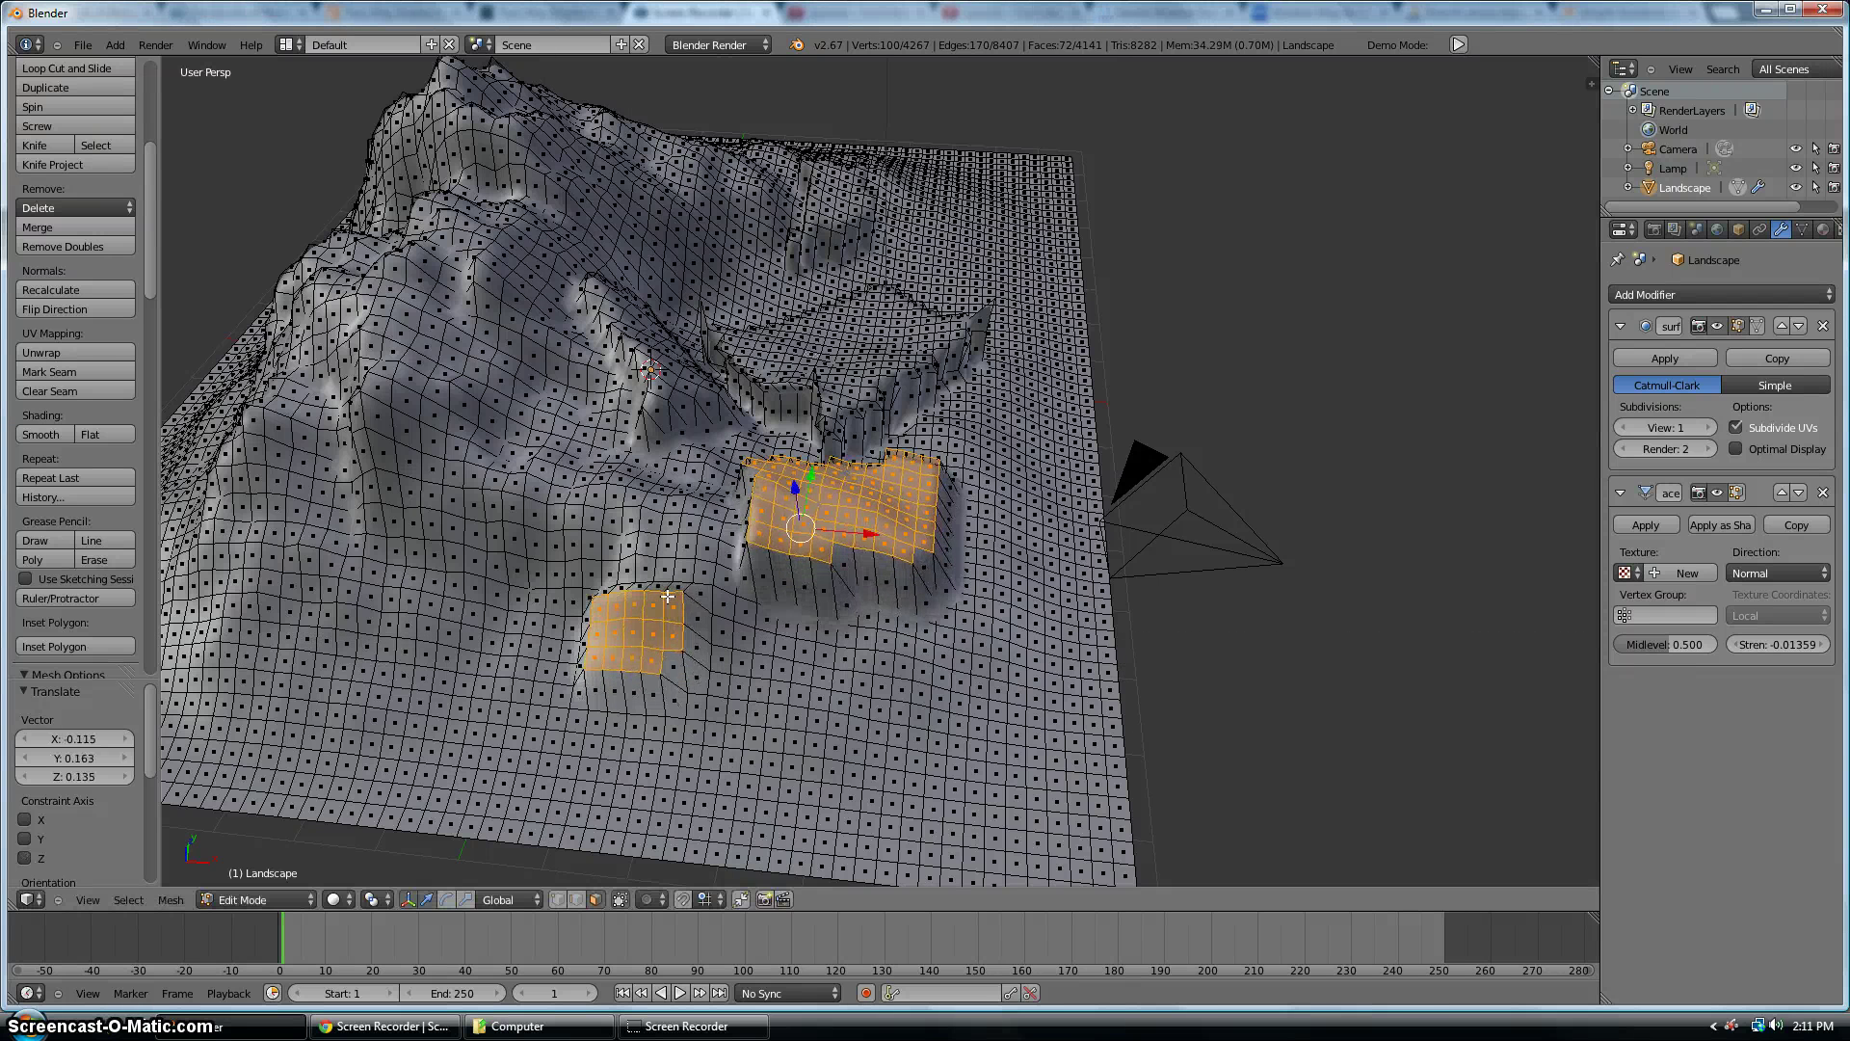
Deselect all, box-select a small patch of faces on the flat ground beside the new mounds and raise it 0.473 along Z
key("a")
key("b")
left_click_drag(769, 627, 887, 714)
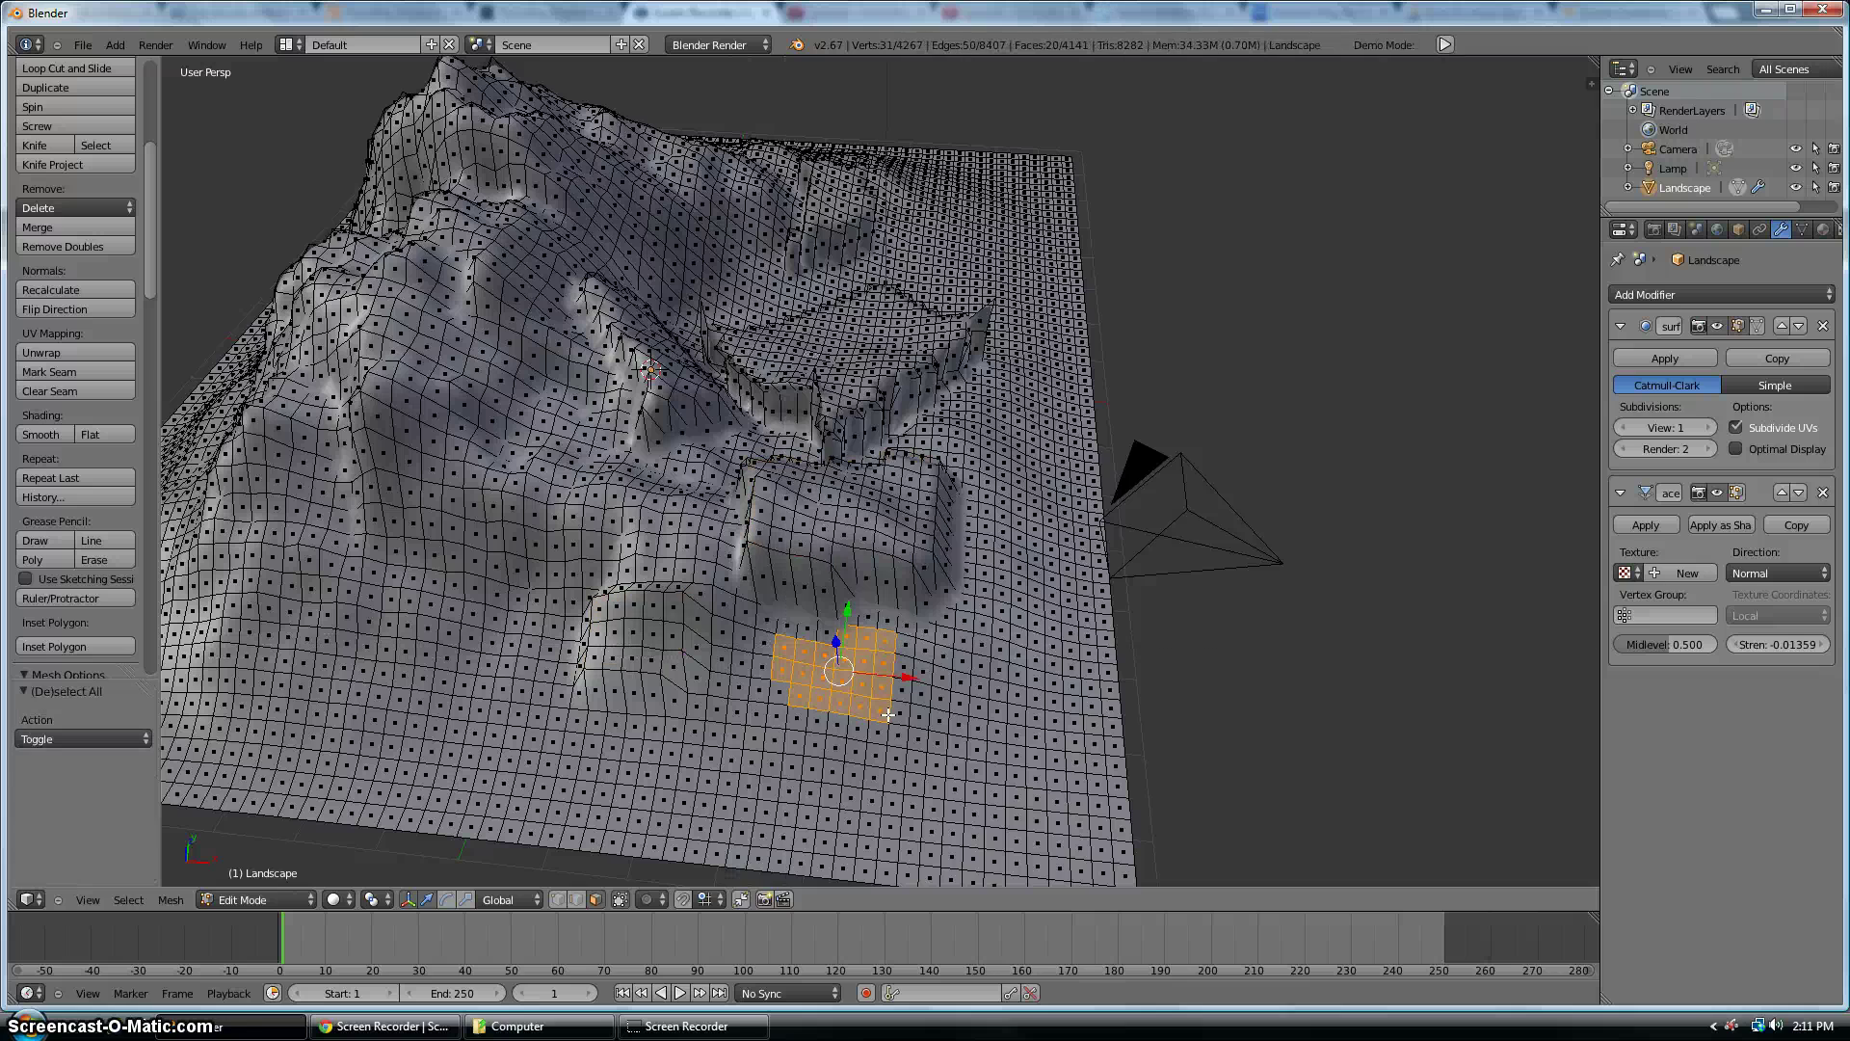
left_click_drag(835, 643, 832, 621)
middle_click_drag(833, 621, 781, 433)
Deselect all faces and examine the reshaped terrain from several sides in Object Mode
scroll(780, 434, "up", 3)
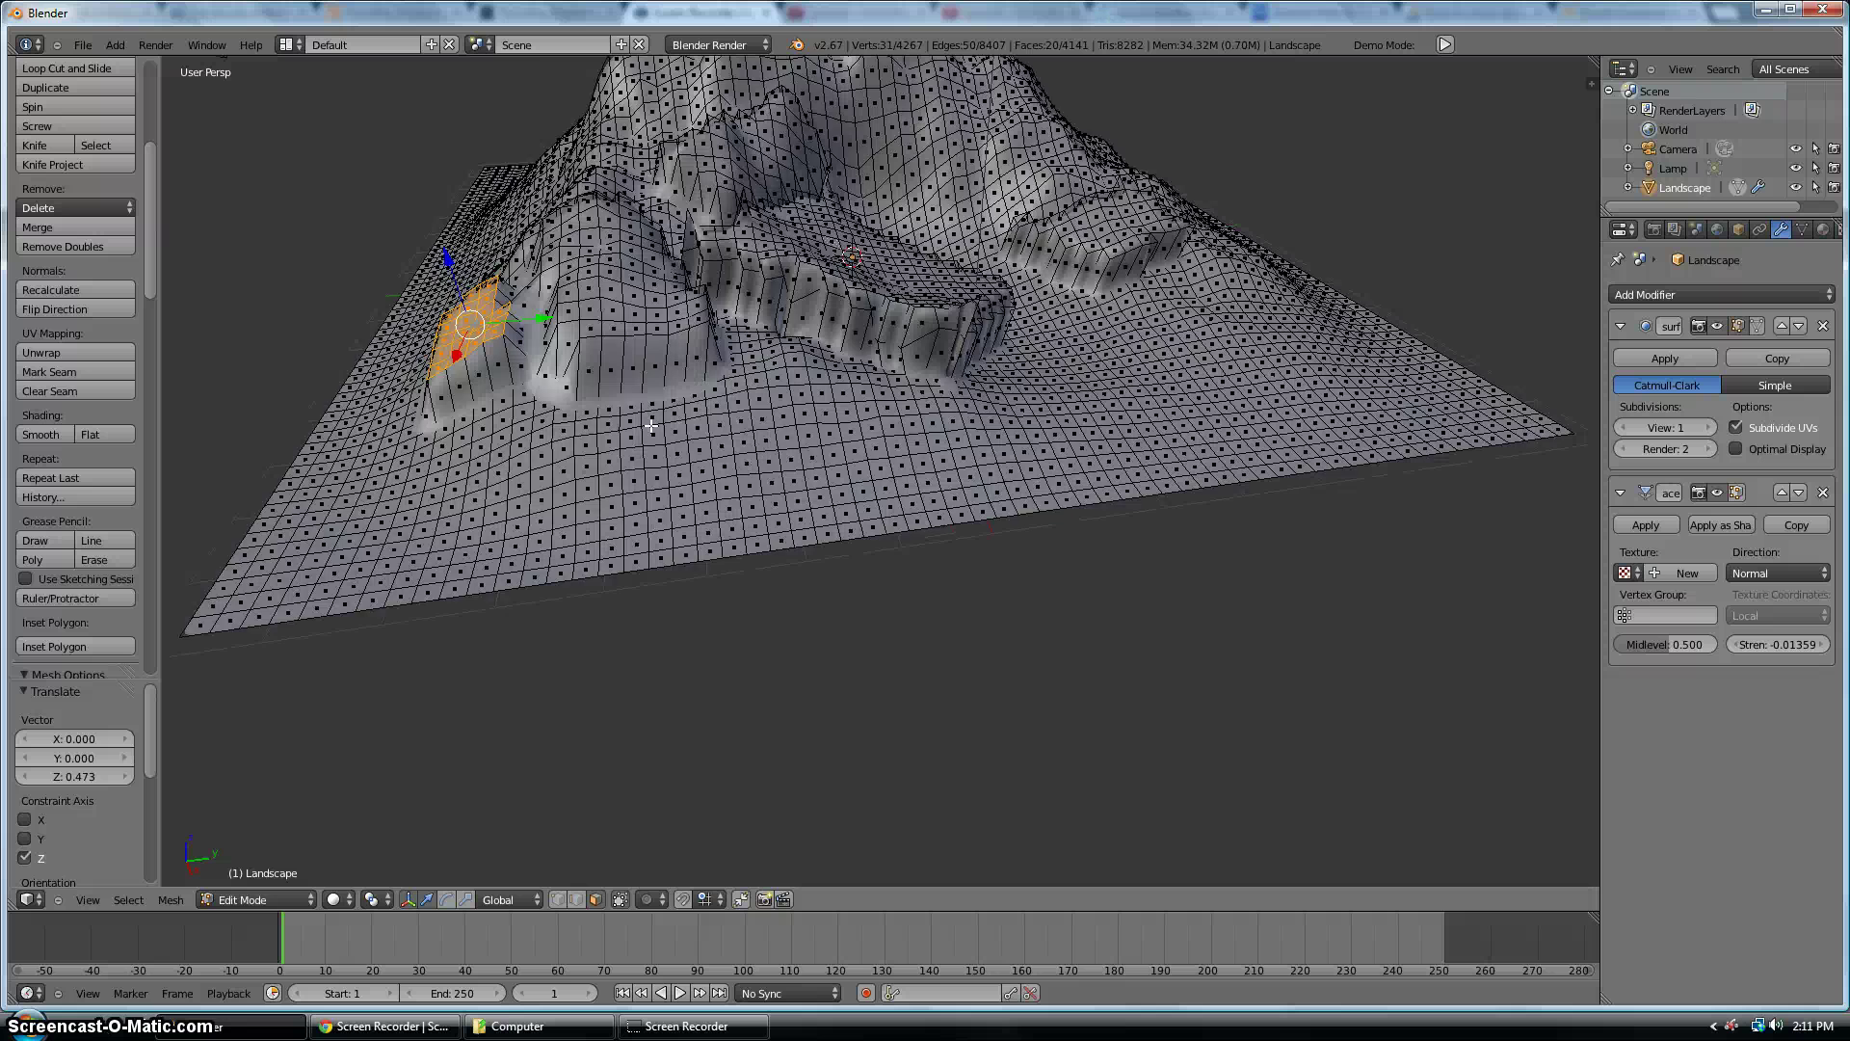
middle_click_drag(651, 425, 840, 505, "shift")
key("a")
left_click(280, 905)
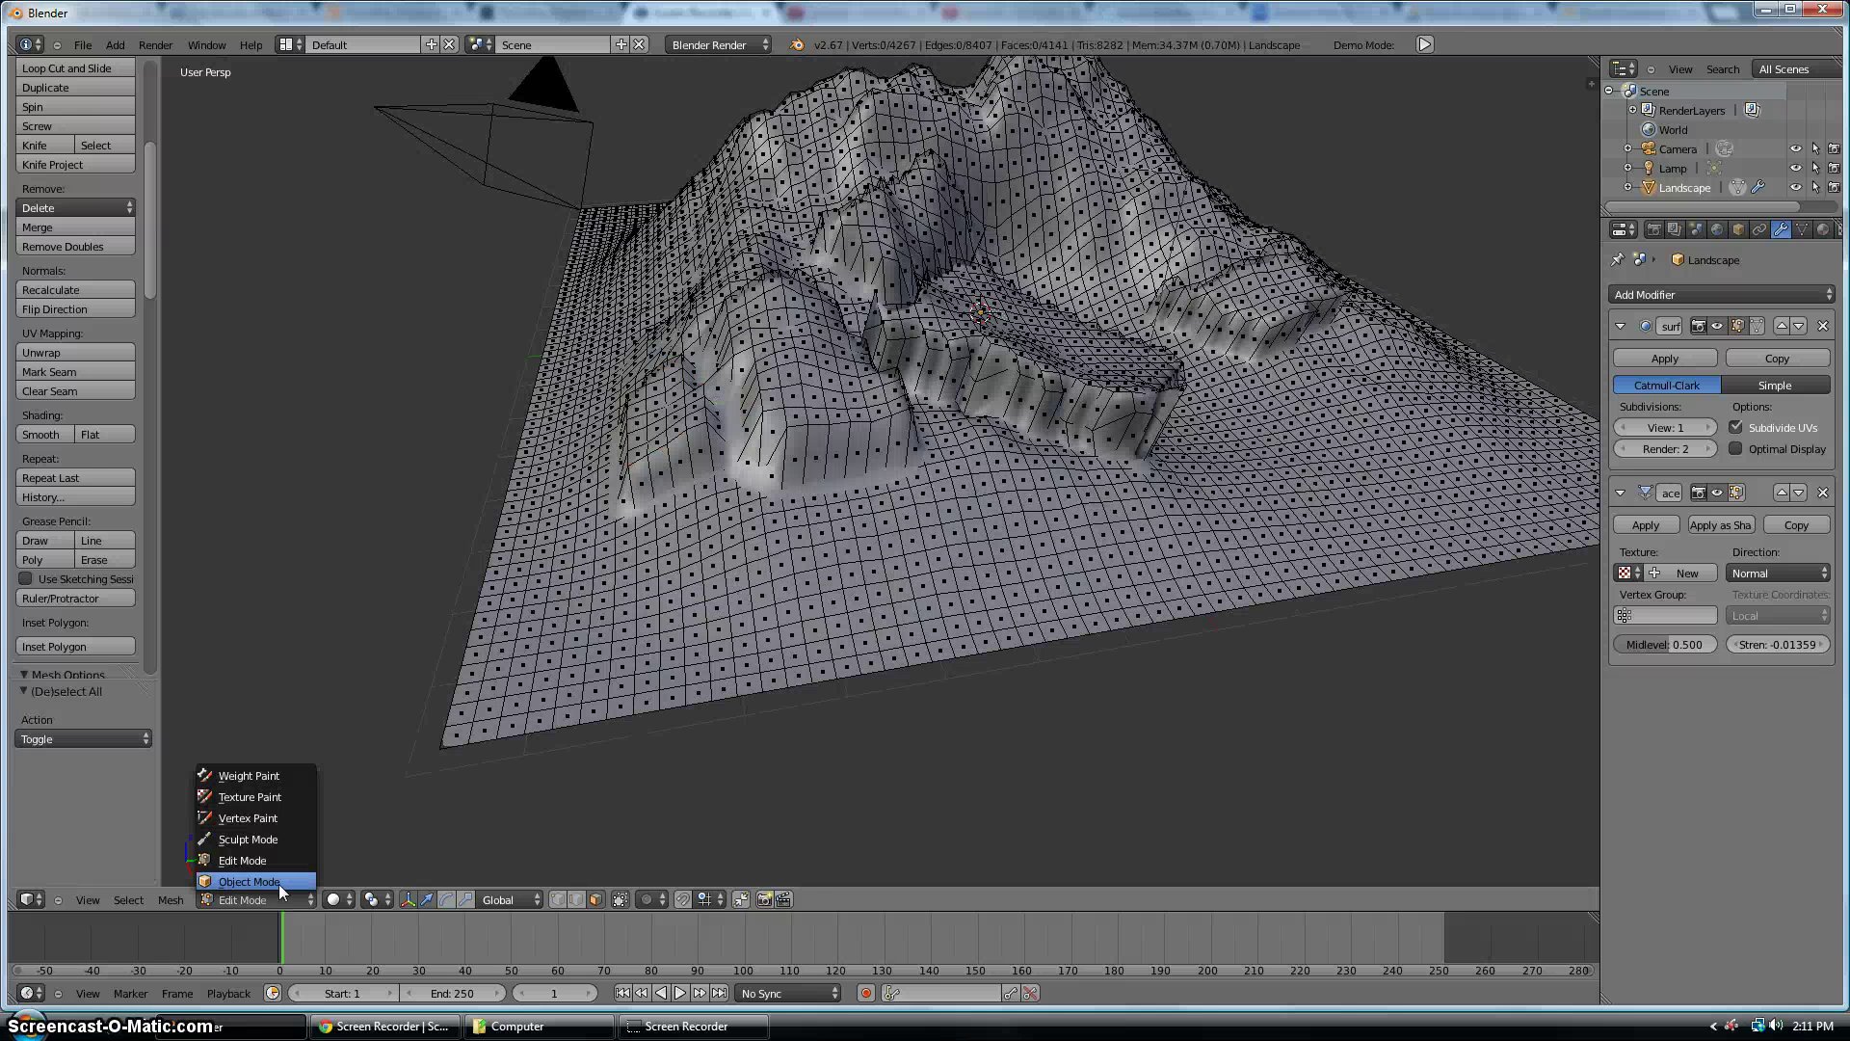
left_click(279, 884)
middle_click_drag(822, 621, 1302, 532)
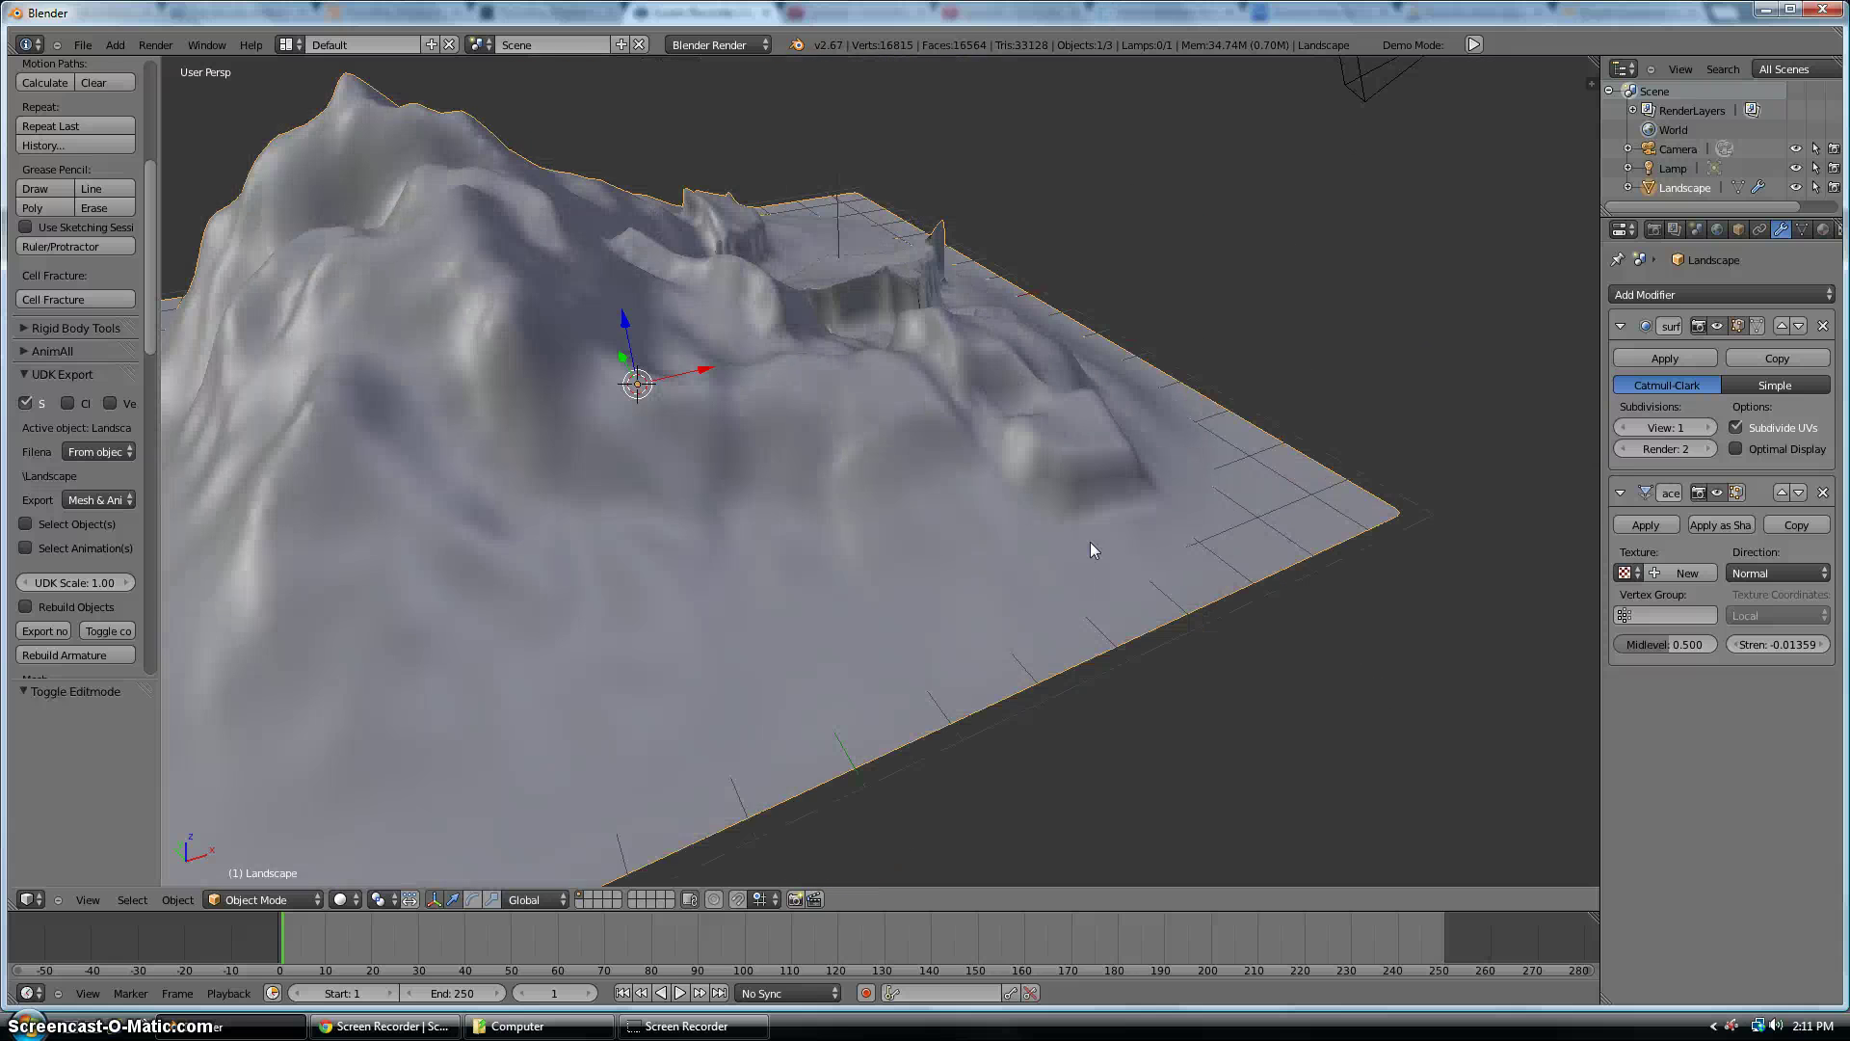
middle_click_drag(1091, 543, 960, 466)
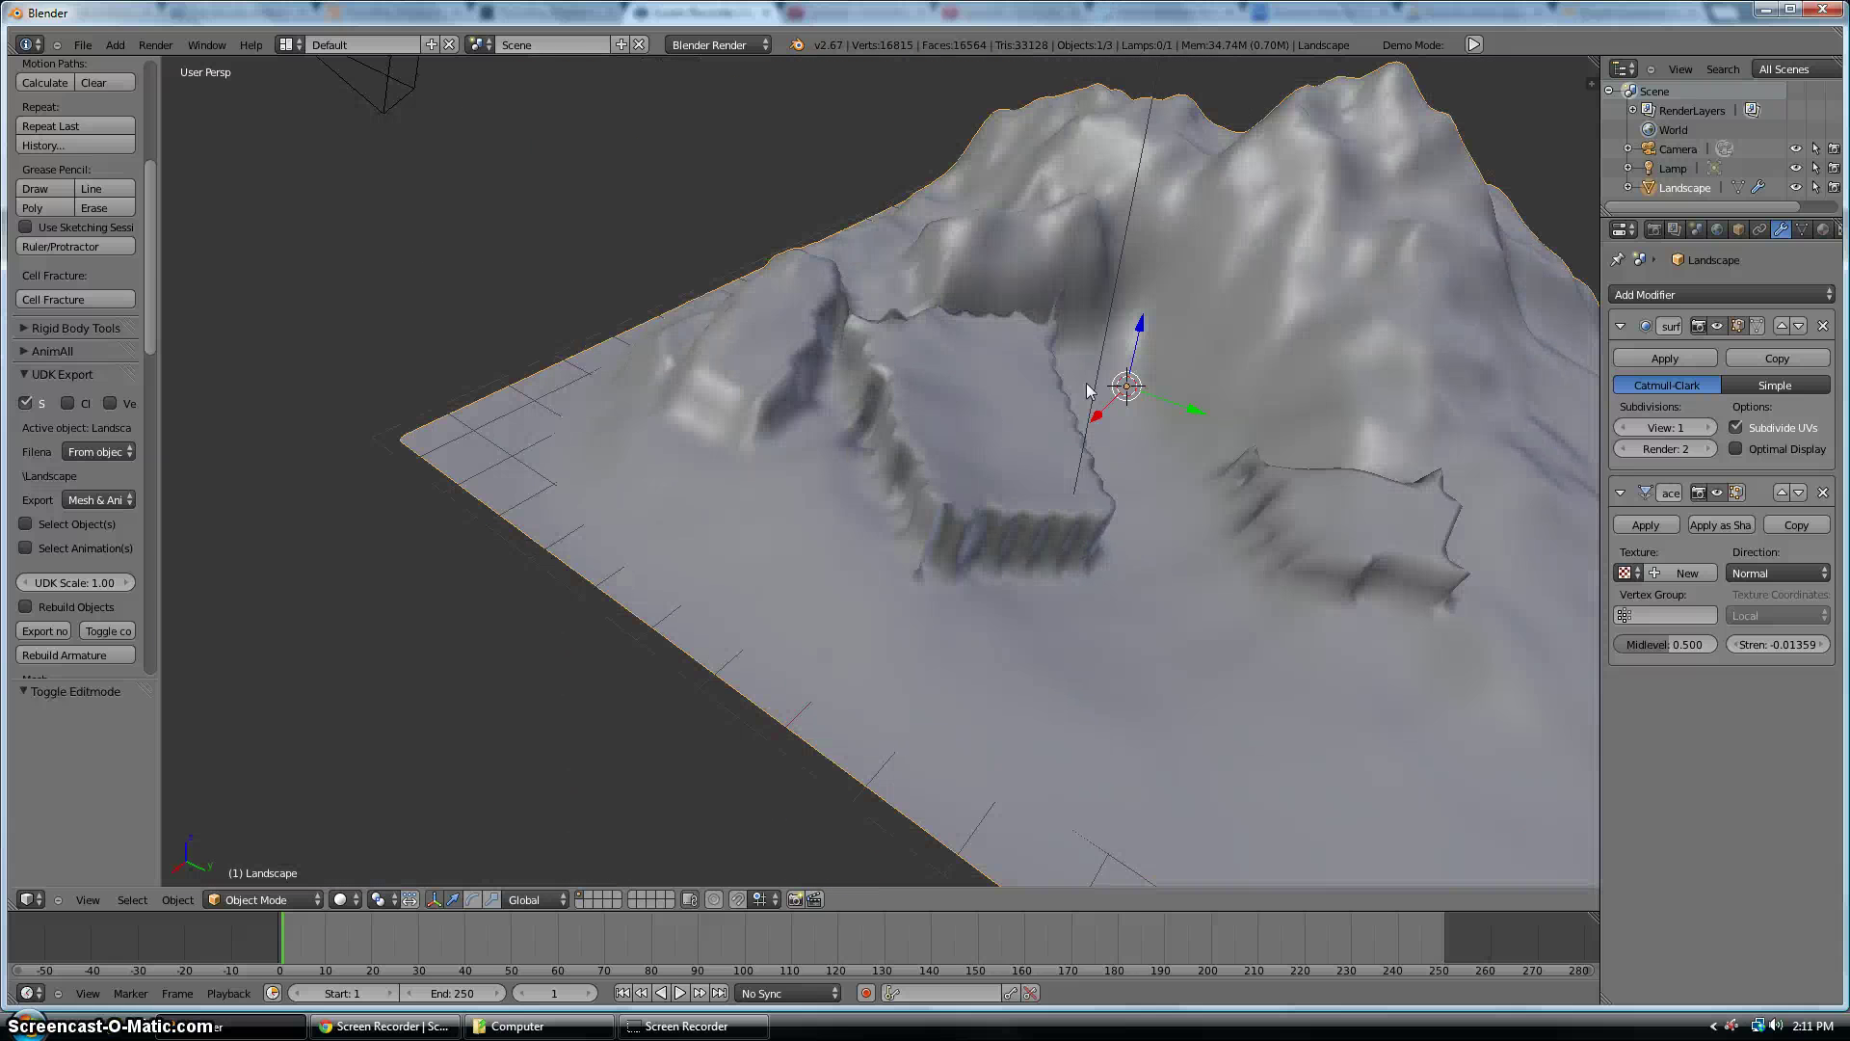
Return to Edit Mode and raise a single face on top of the mound beside the plateau 0.272 along the Z axis
left_click(247, 898)
left_click(242, 863)
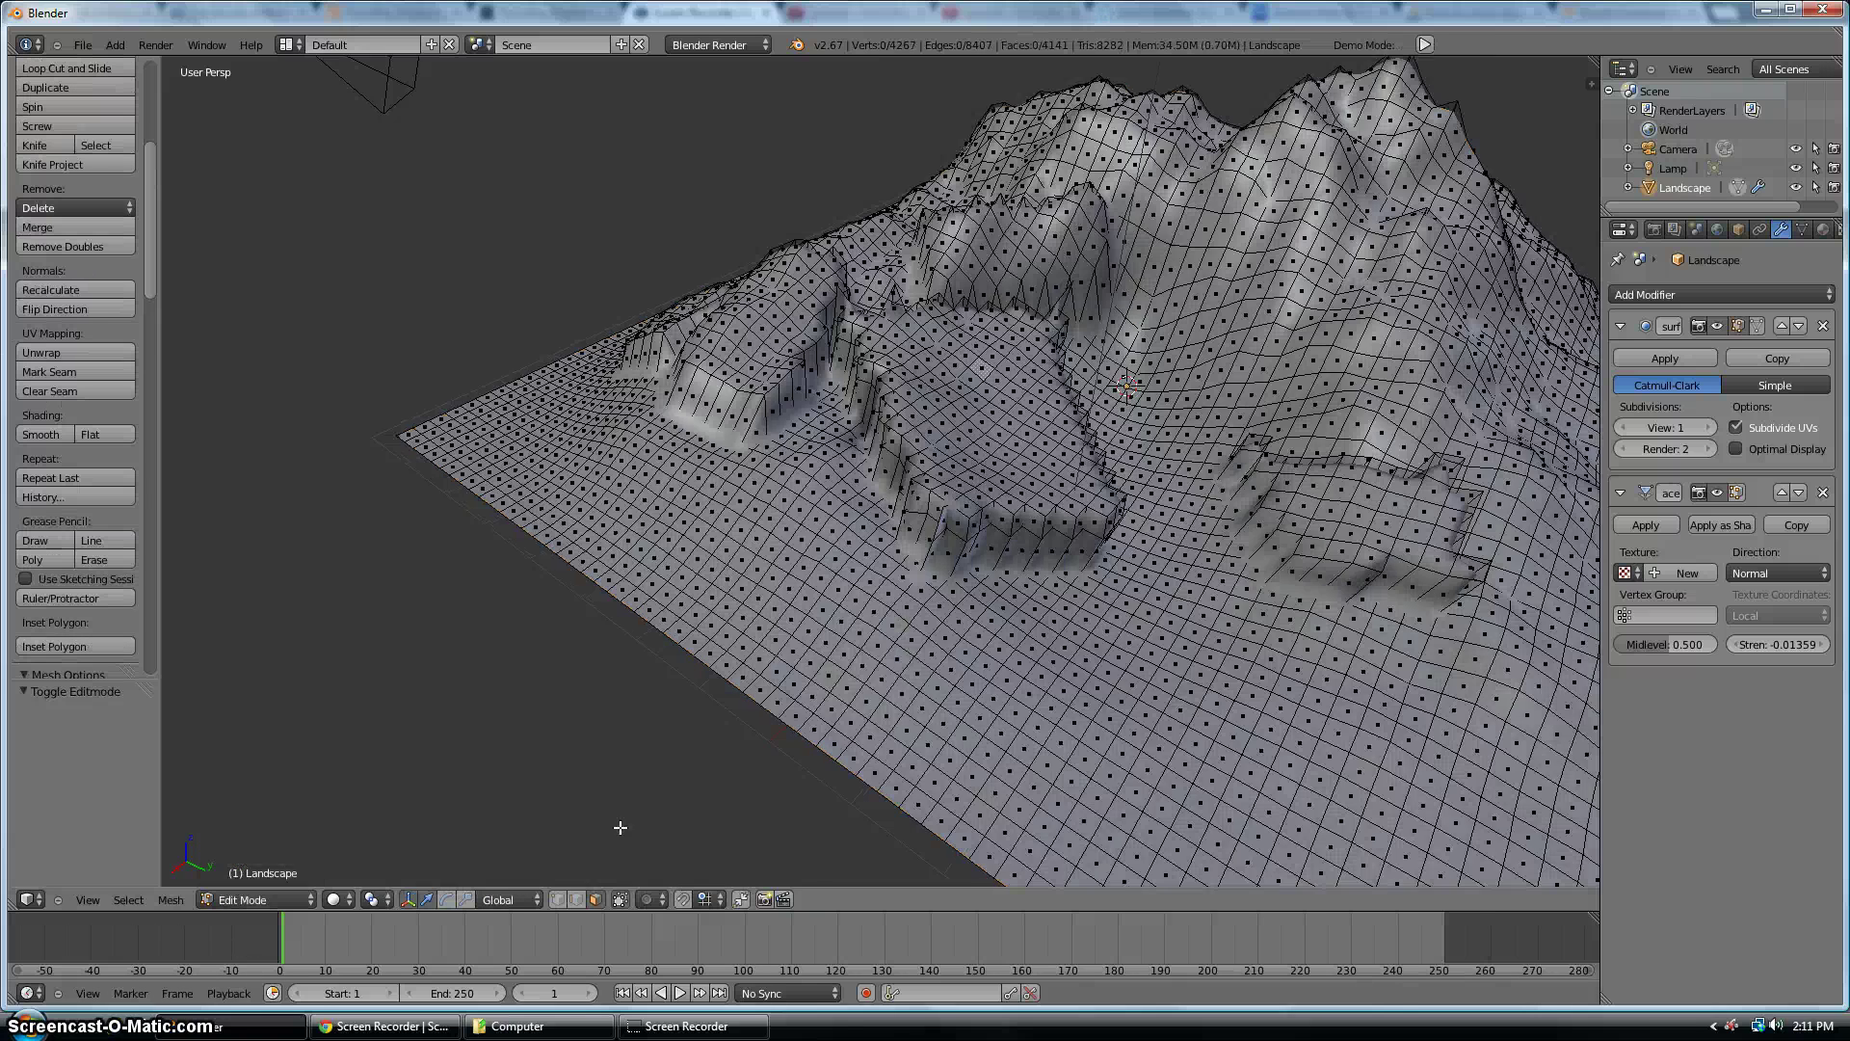
scroll(620, 822, "up", 5)
scroll(674, 743, "down", 5)
scroll(883, 513, "up", 3)
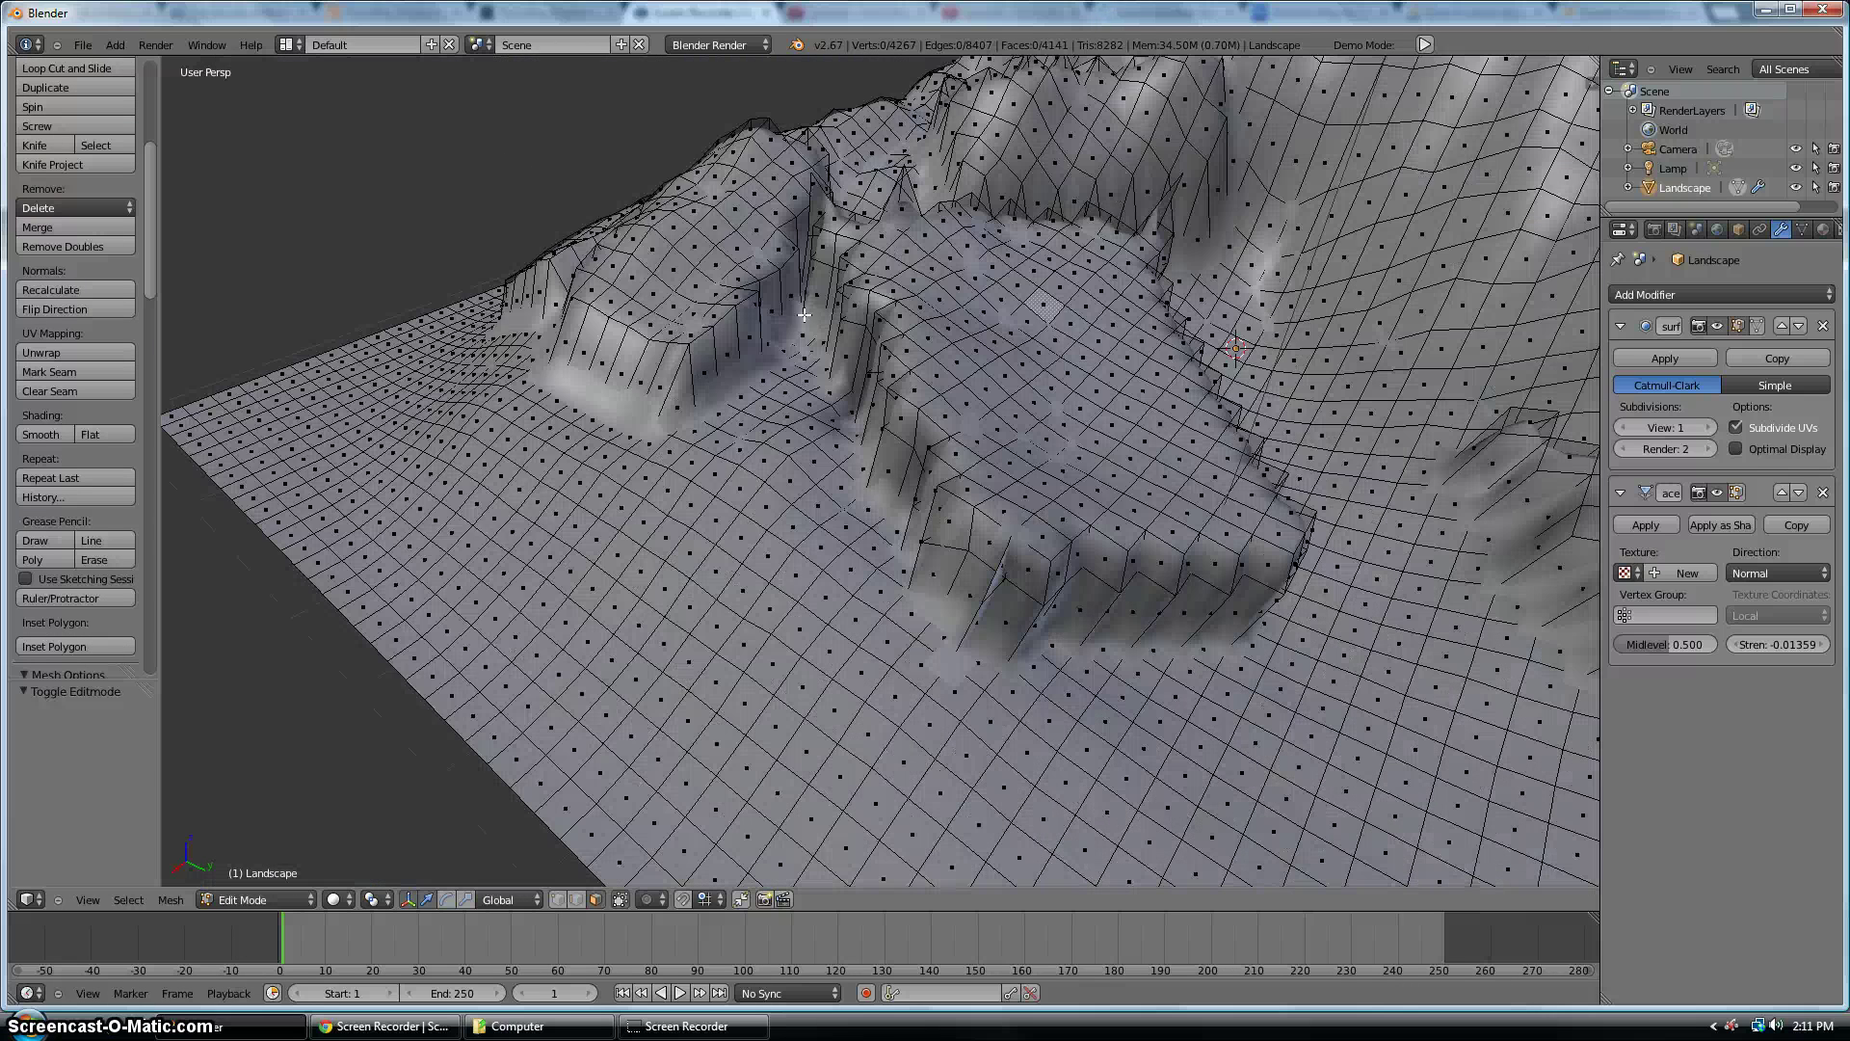
right_click(715, 270)
key("g")
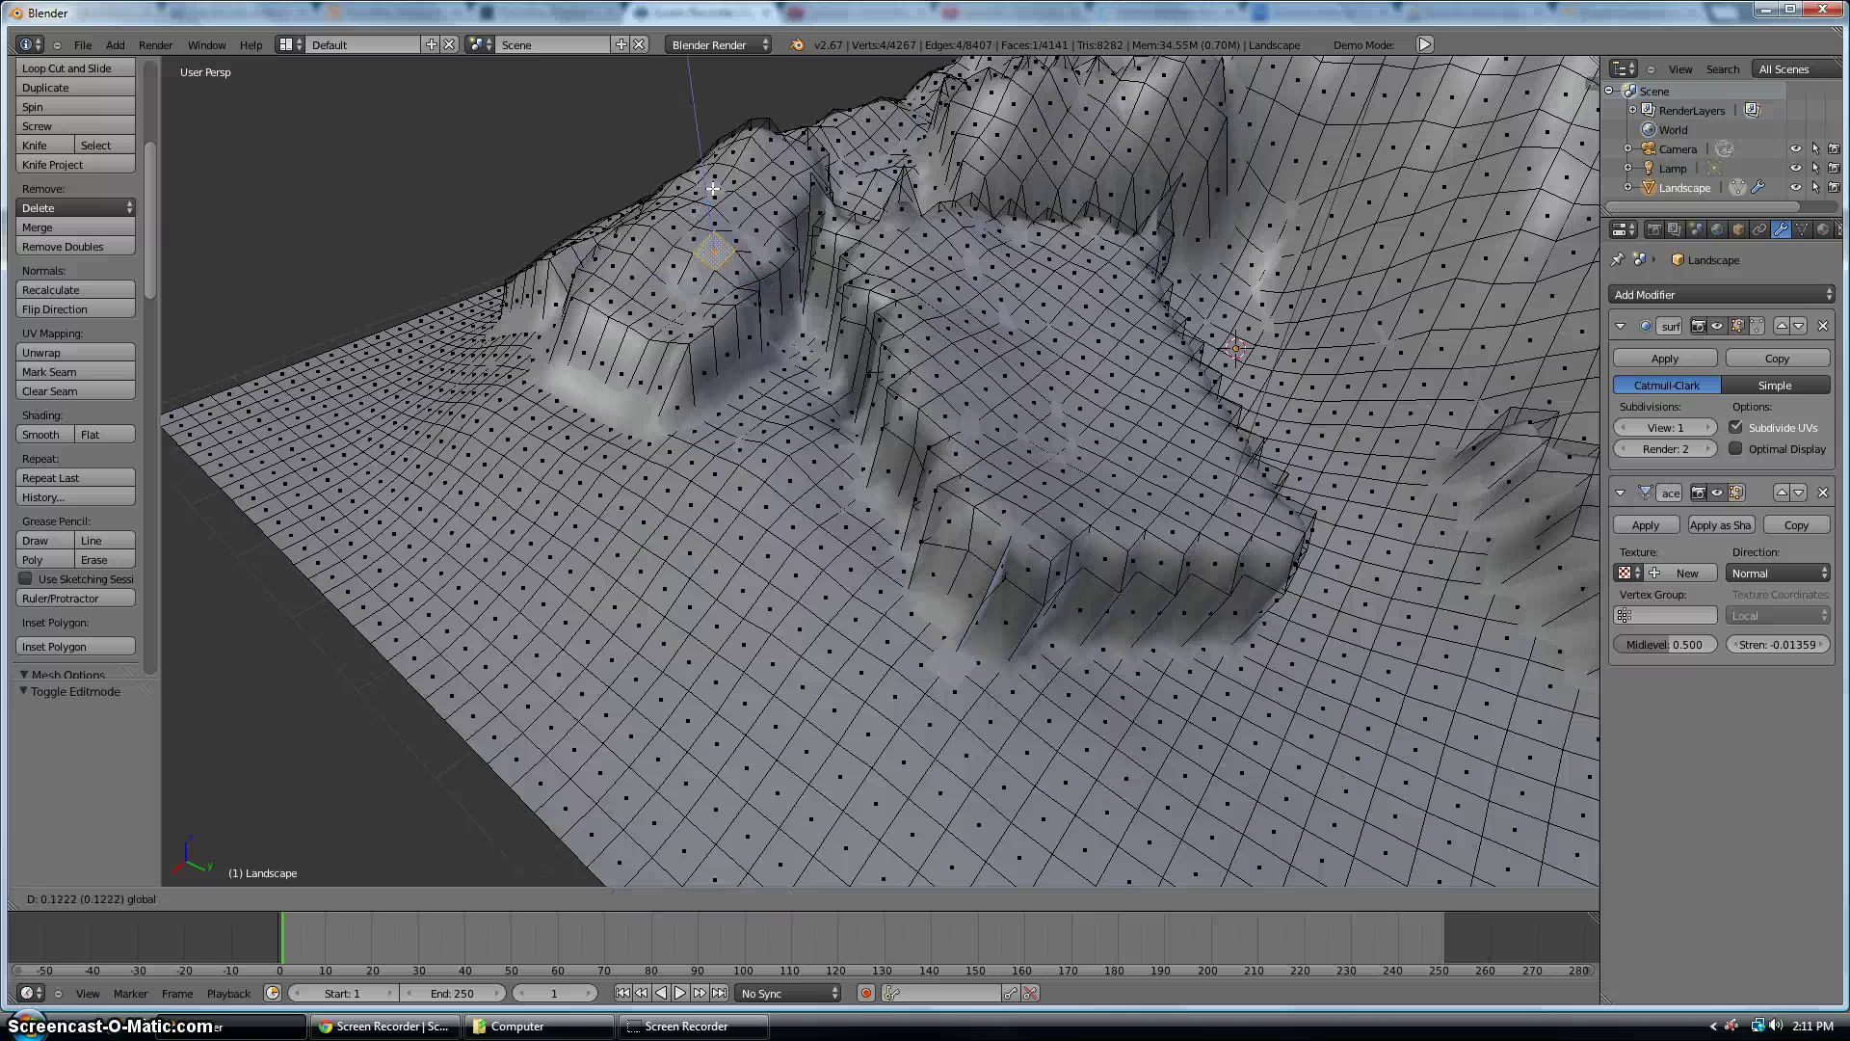
key("z")
left_click(706, 182)
Raise another single face farther back on the same mound 0.324 along the Z axis
key("g")
key("z")
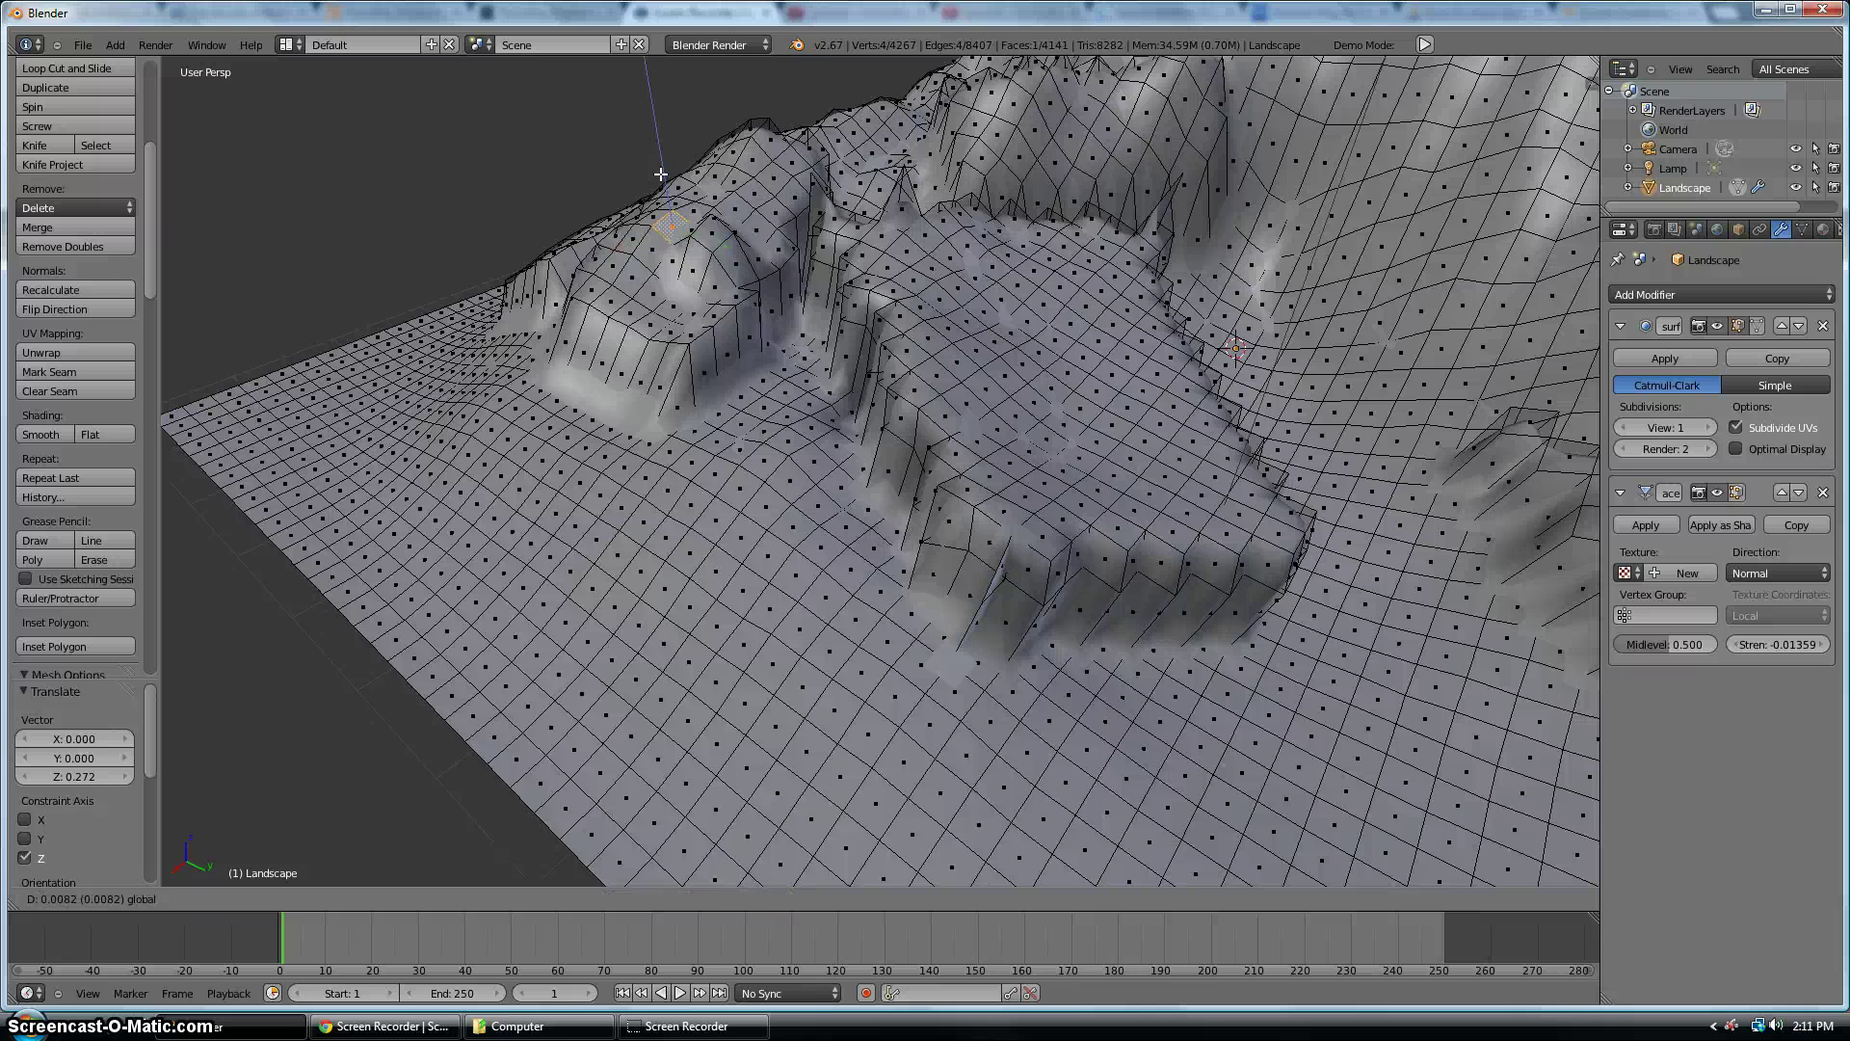
left_click(660, 152)
middle_click_drag(856, 289, 1099, 520, "shift")
right_click(1038, 459)
left_click_drag(1046, 396, 1020, 448)
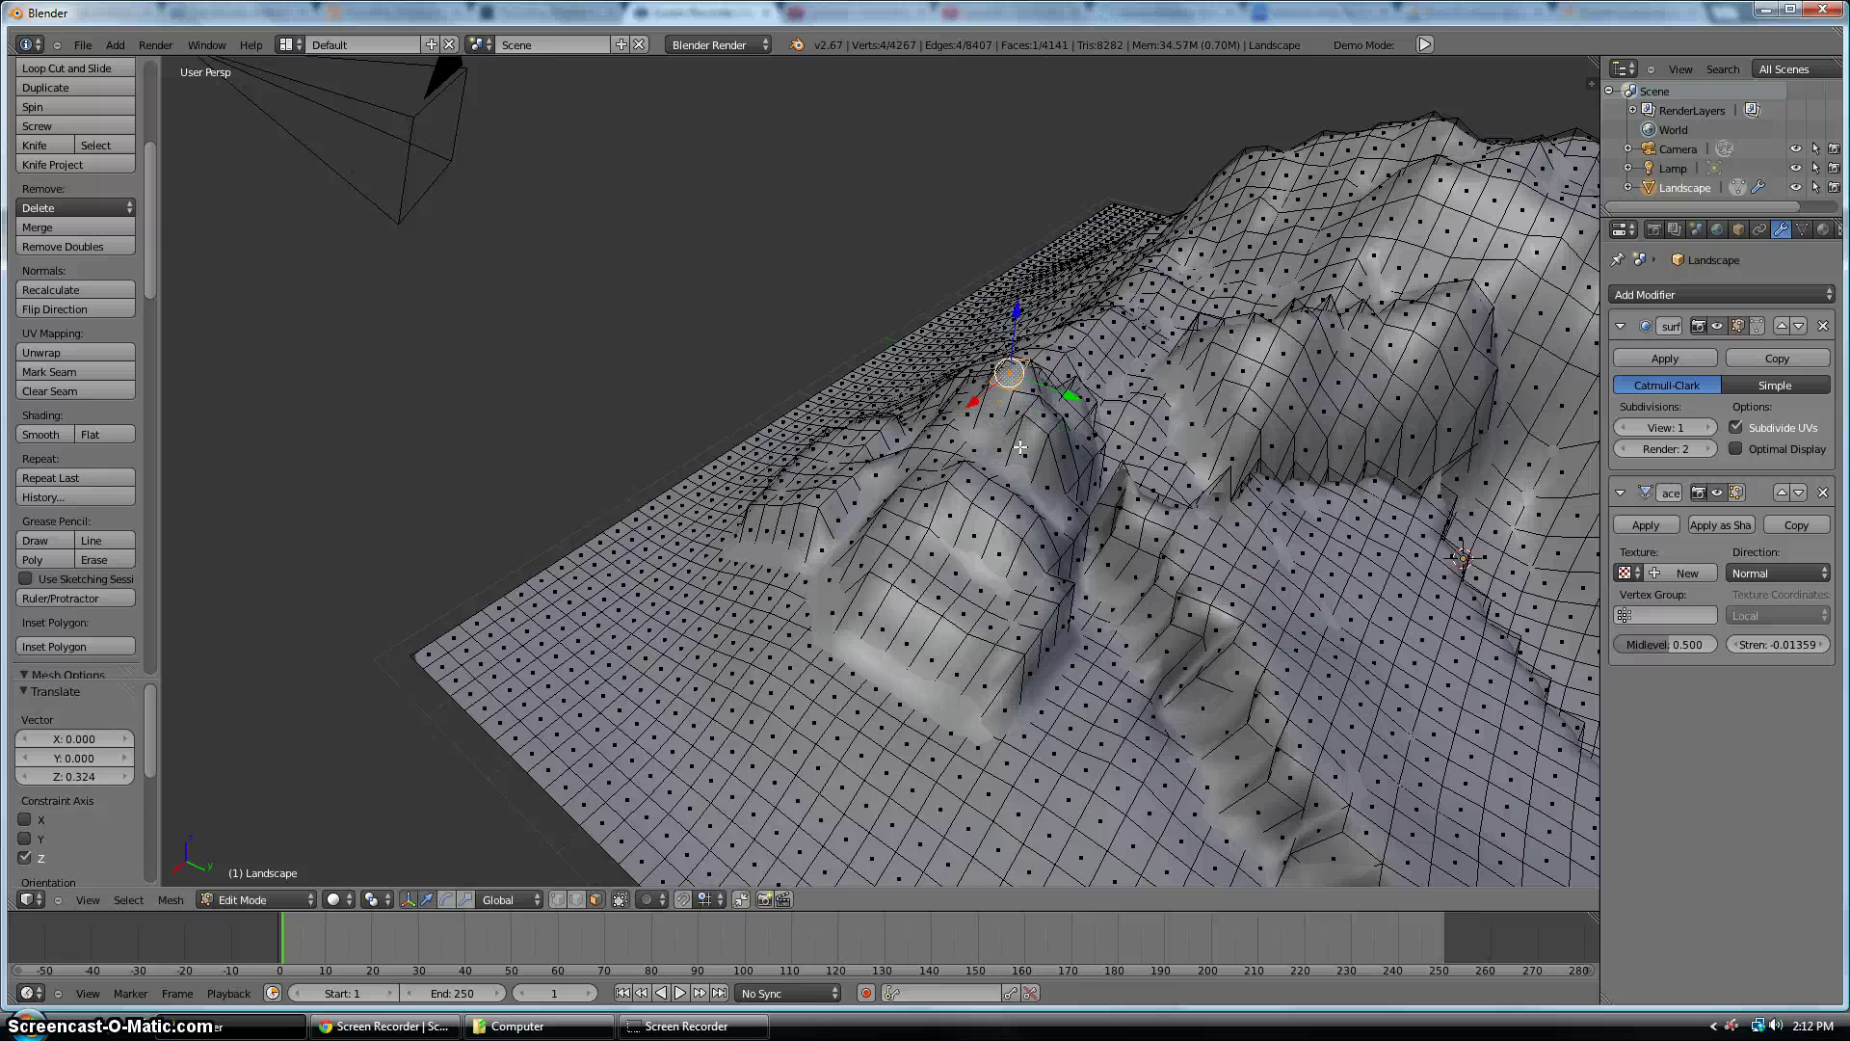
Raise a single face on top of the front mound 0.568 along the Z axis and a face beside it 0.482
right_click(905, 606)
right_click(913, 582)
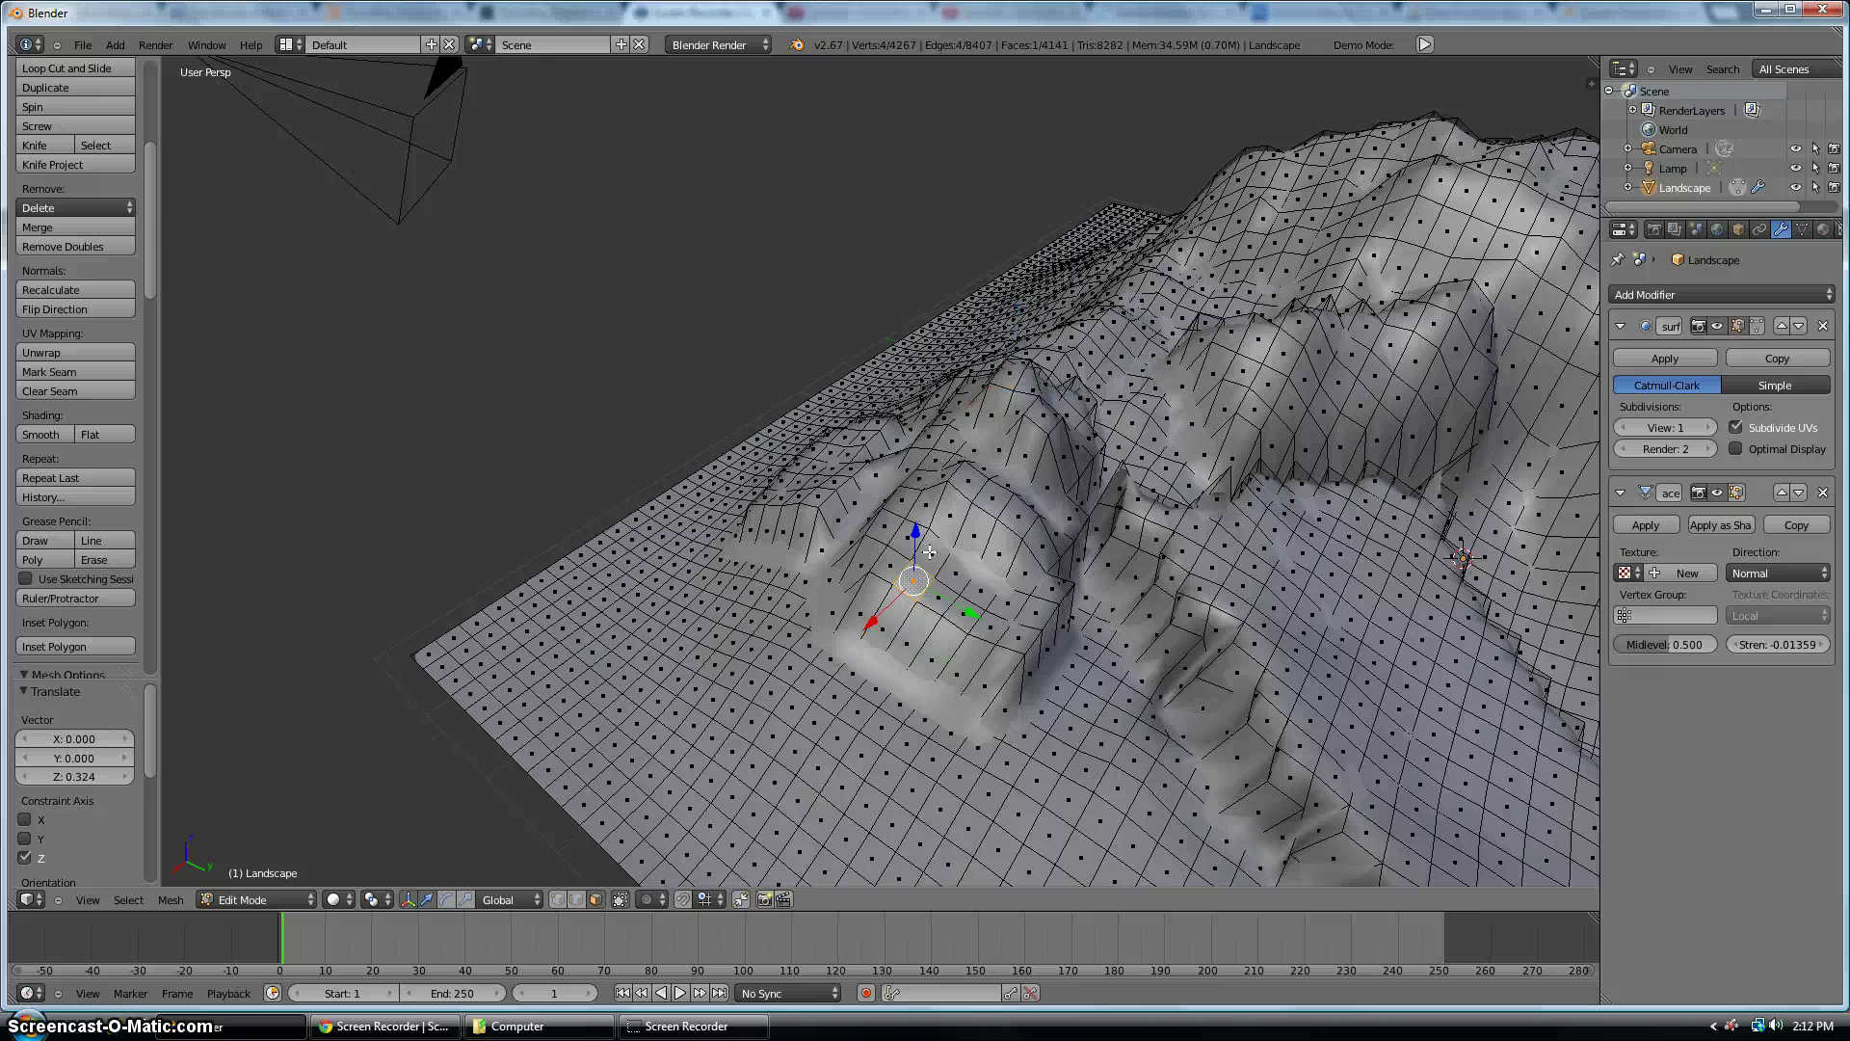
left_click_drag(911, 532, 914, 482)
right_click(962, 611)
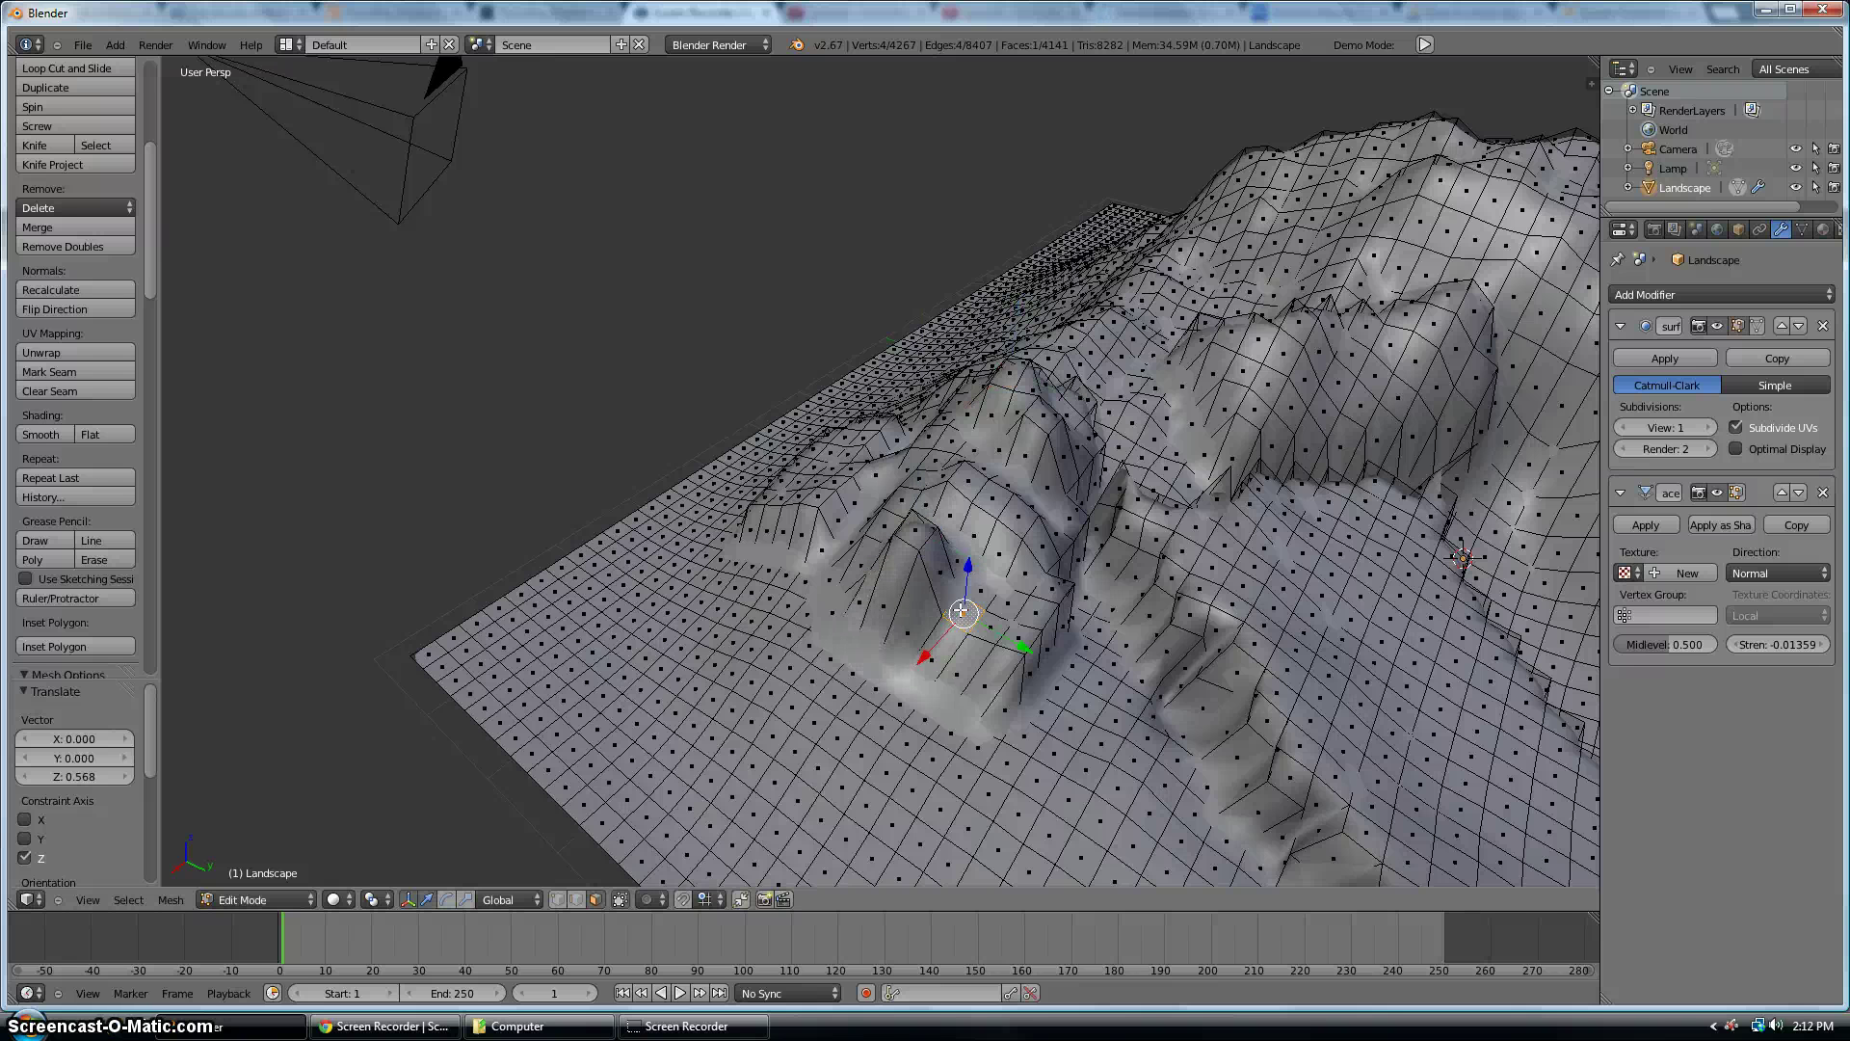
left_click_drag(972, 566, 973, 523)
Raise another face on the front mound's plateau side 0.284 along the Z axis, and lift a face just behind it as well
right_click(998, 613)
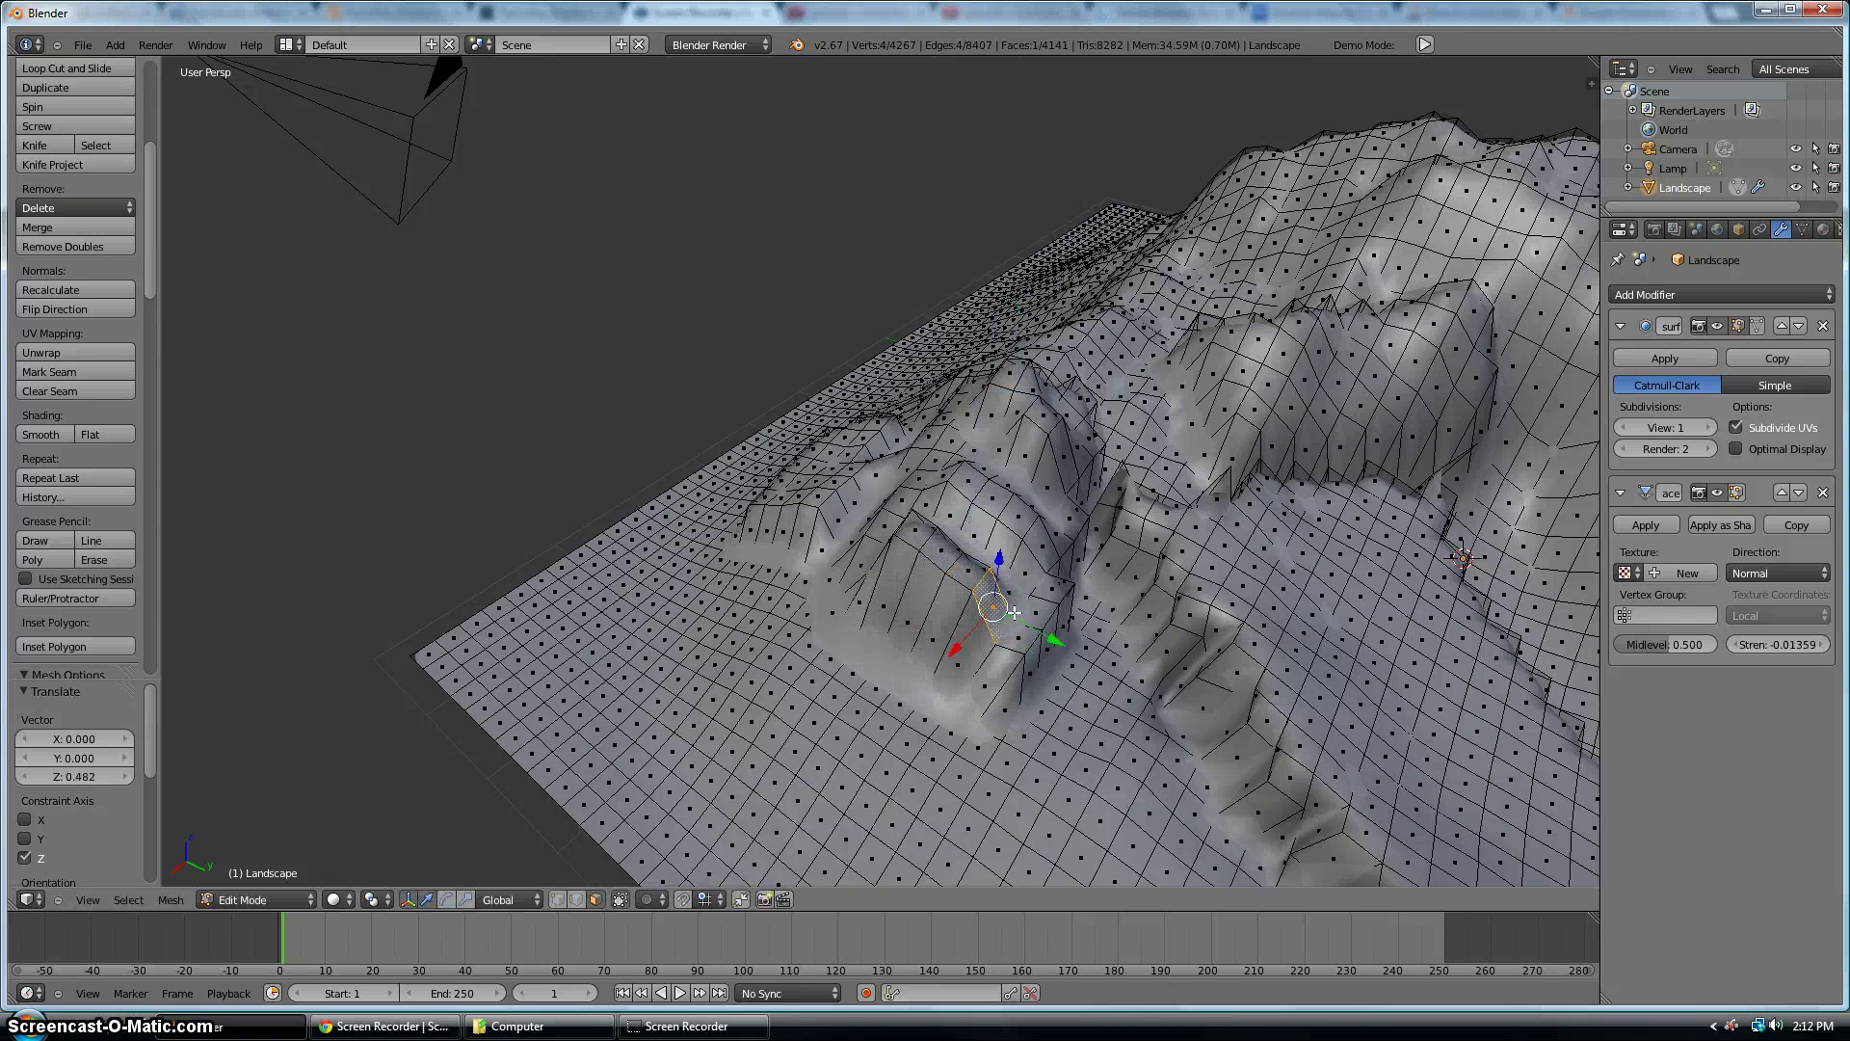
middle_click_drag(1032, 548, 750, 544)
right_click(750, 544)
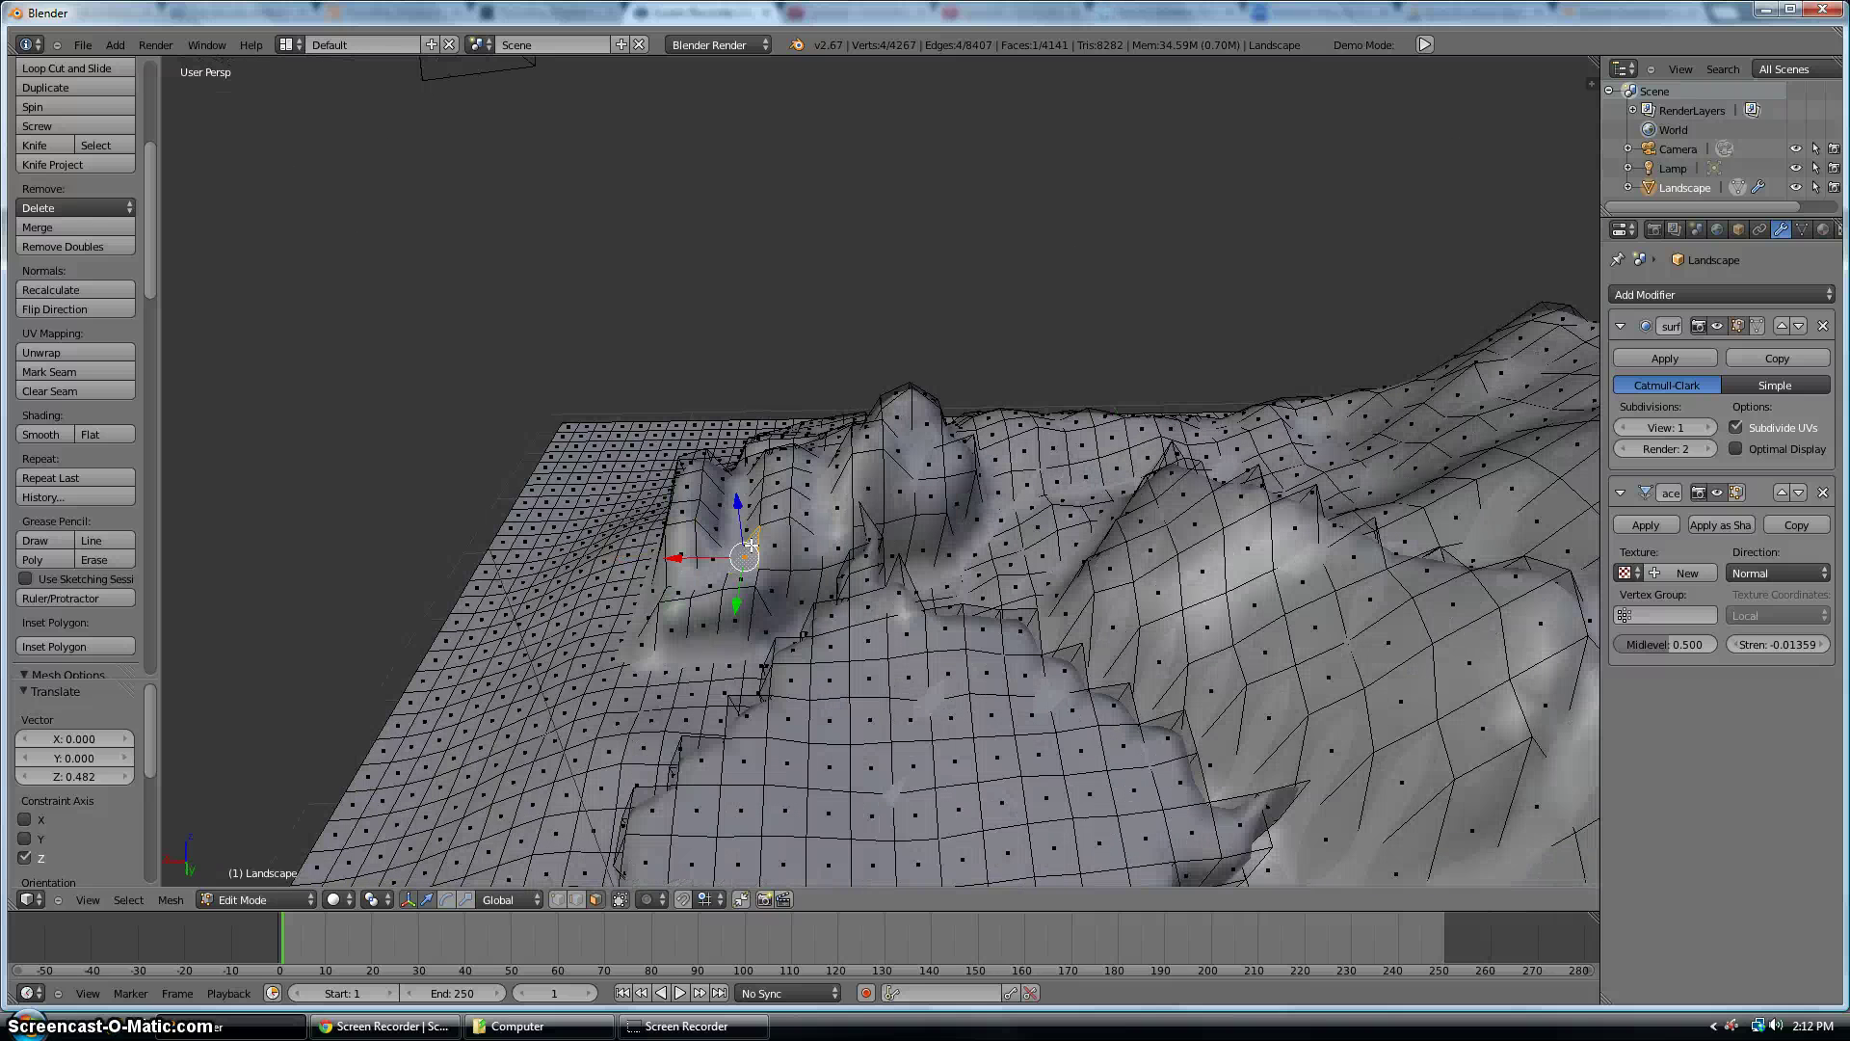
left_click_drag(738, 512, 731, 481)
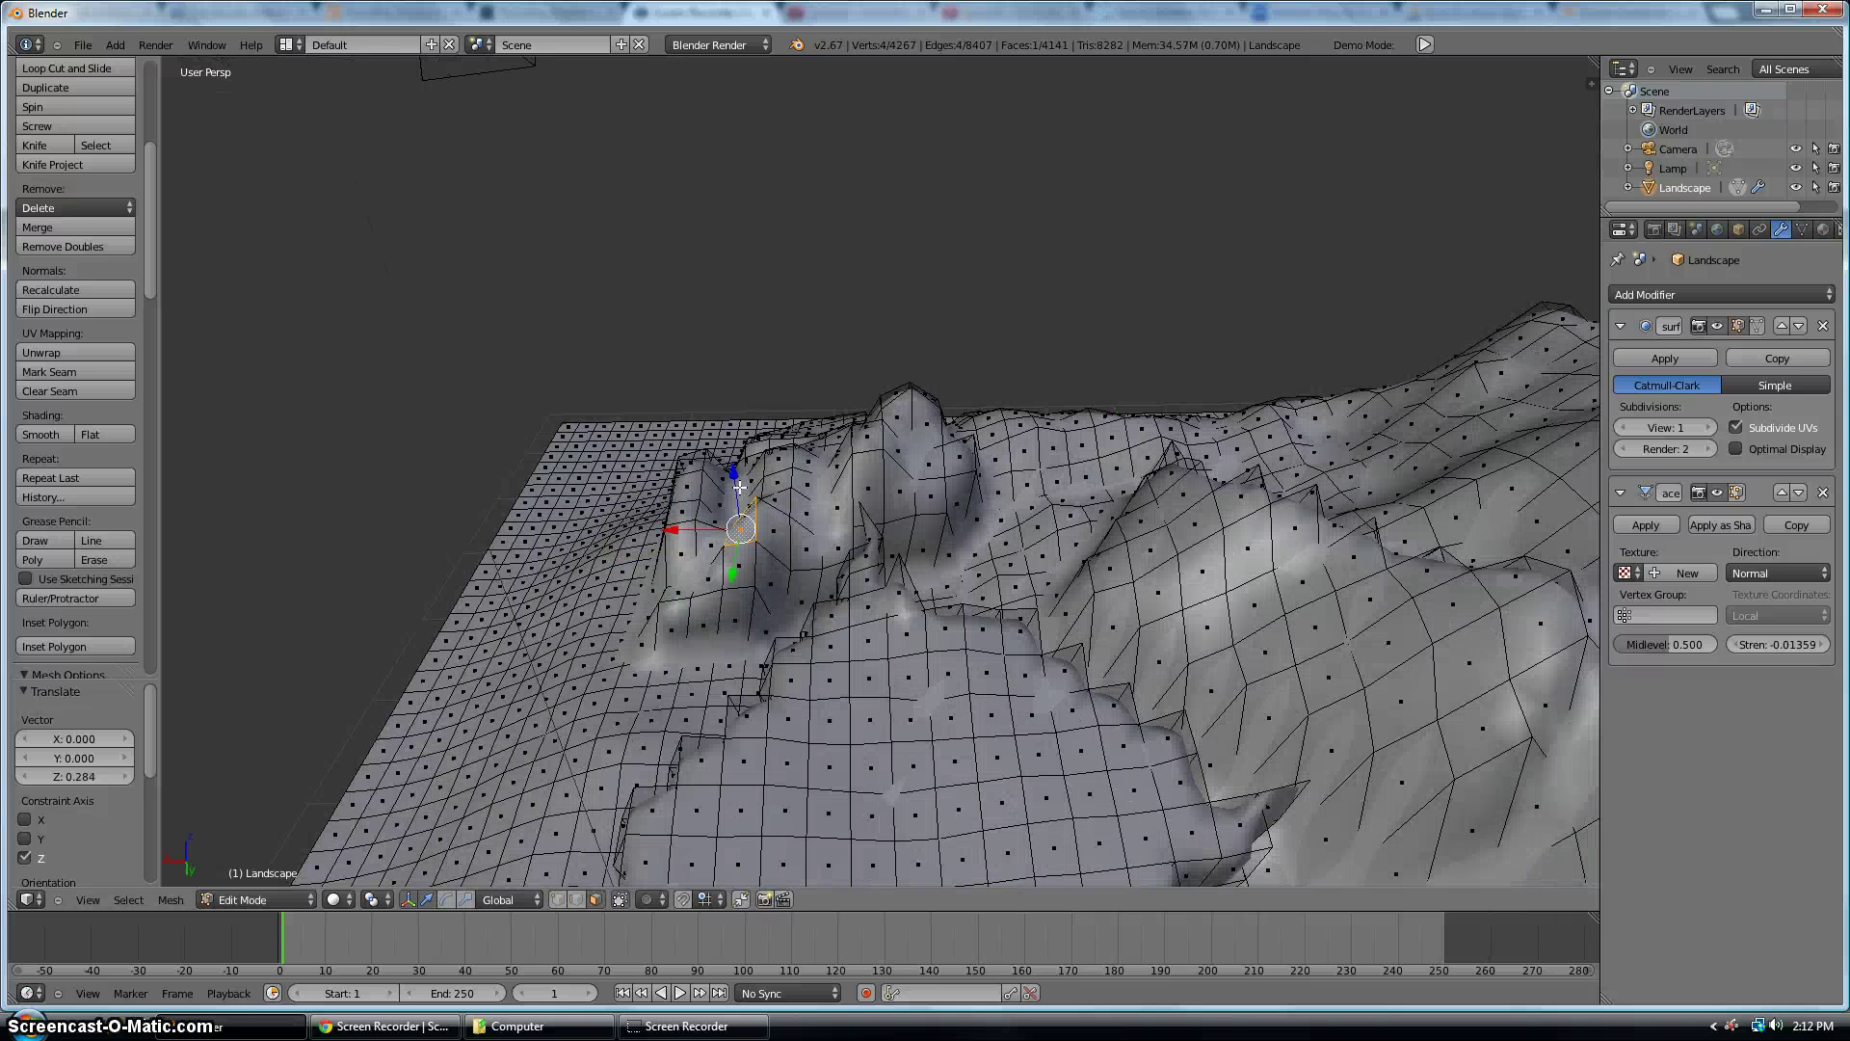
right_click(747, 488)
left_click_drag(742, 439, 736, 403)
Switch to Object Mode and examine the shape of the raised mounds up close and beside the plateau
left_click(259, 899)
left_click(246, 868)
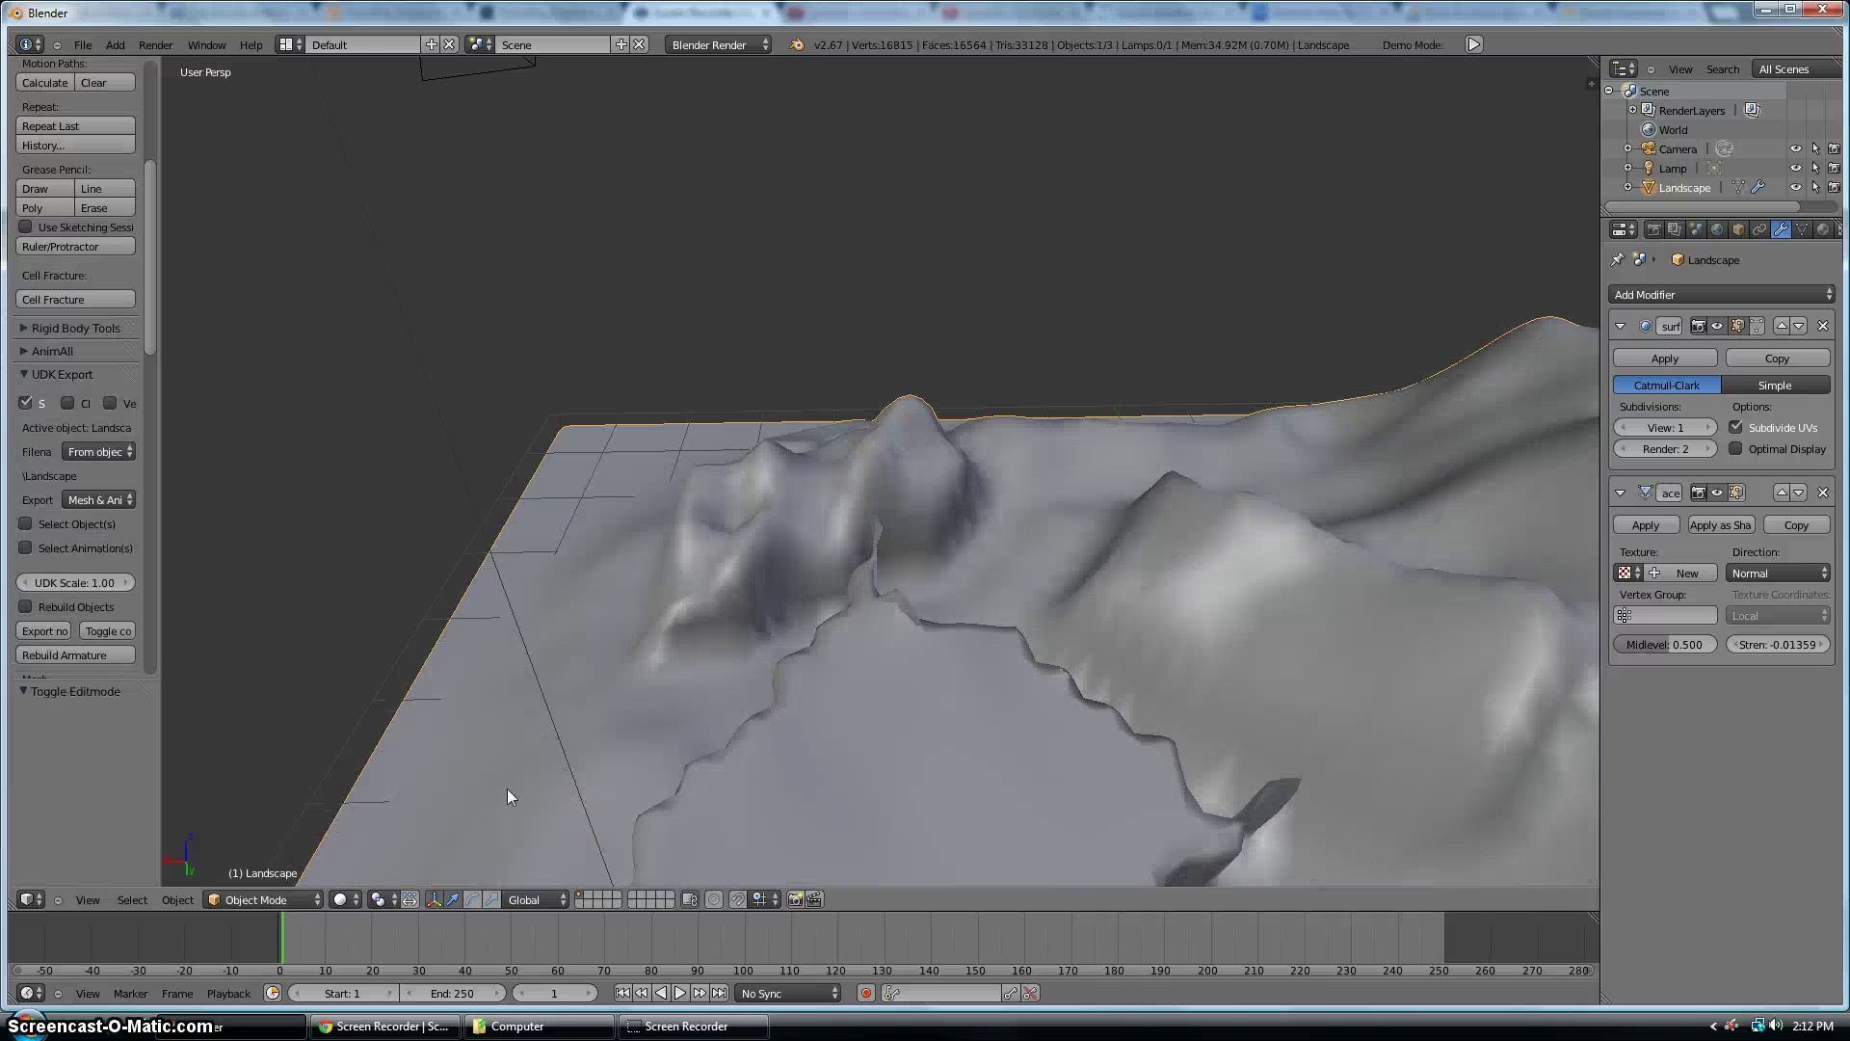
middle_click_drag(955, 649, 1018, 467)
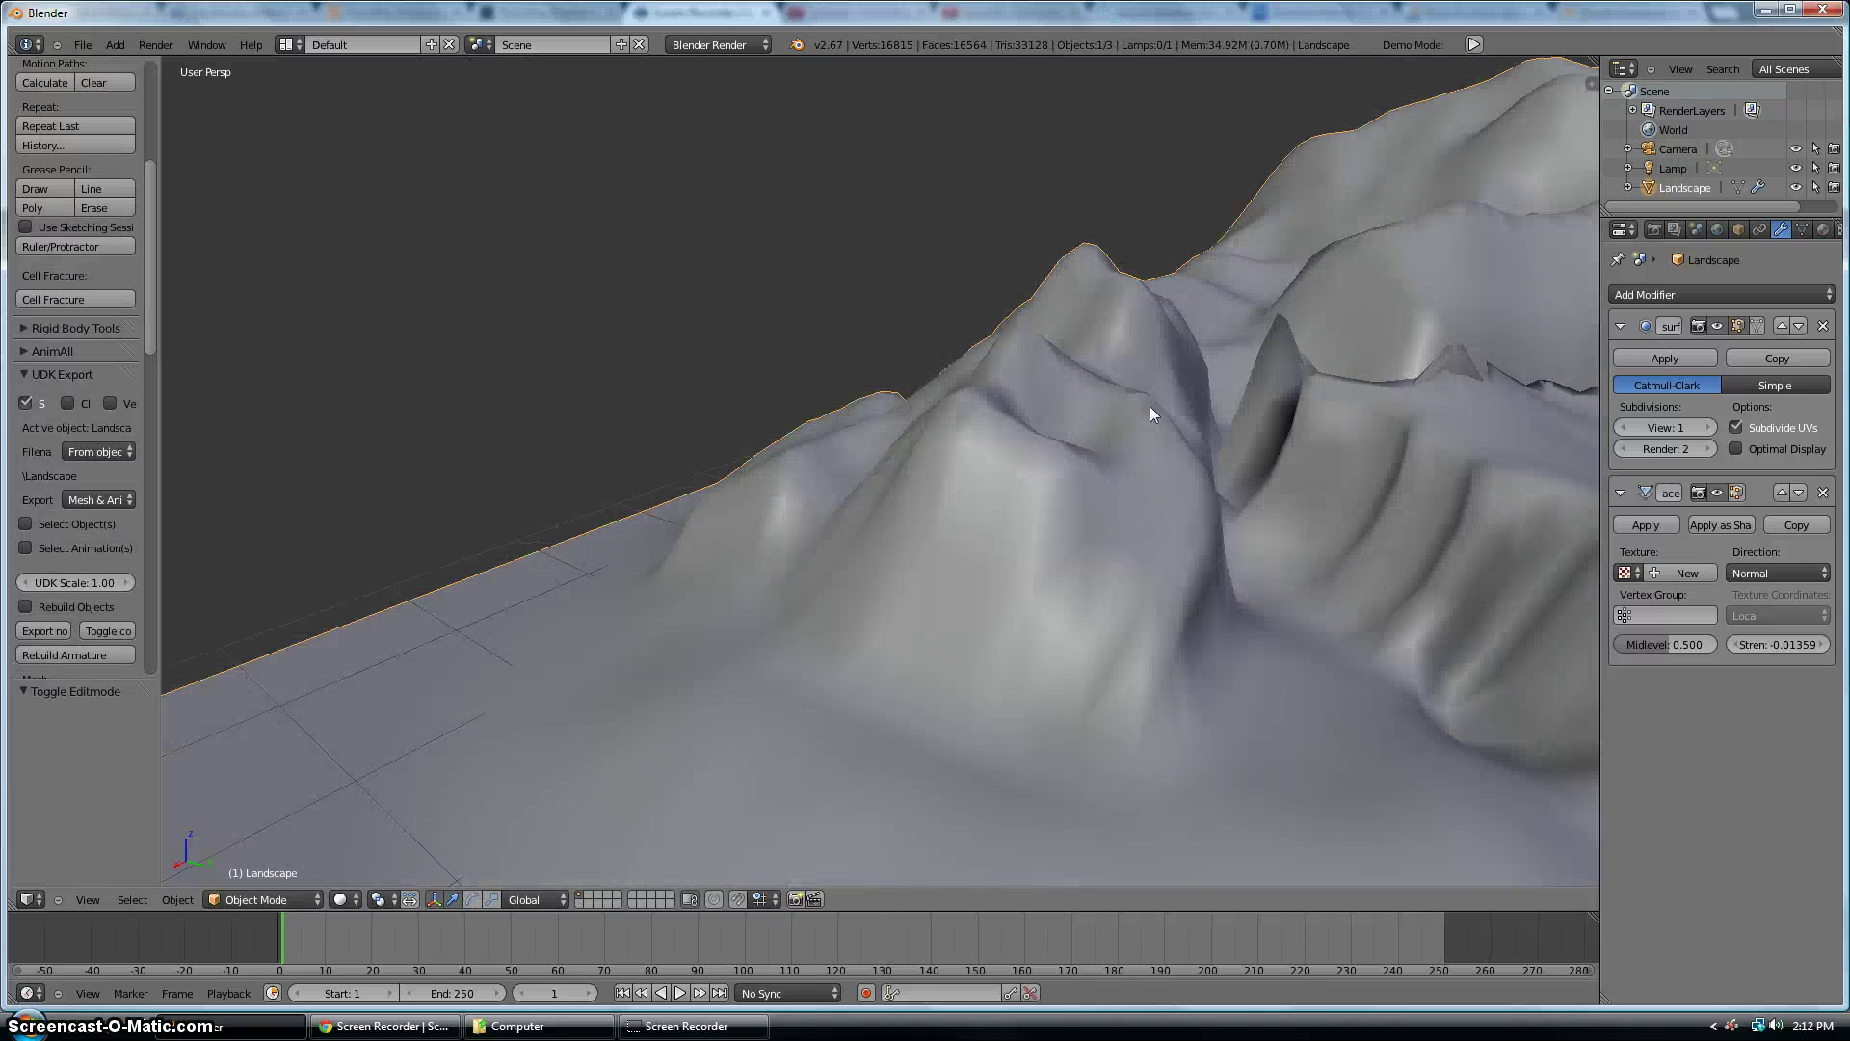
middle_click_drag(1065, 446, 1008, 467)
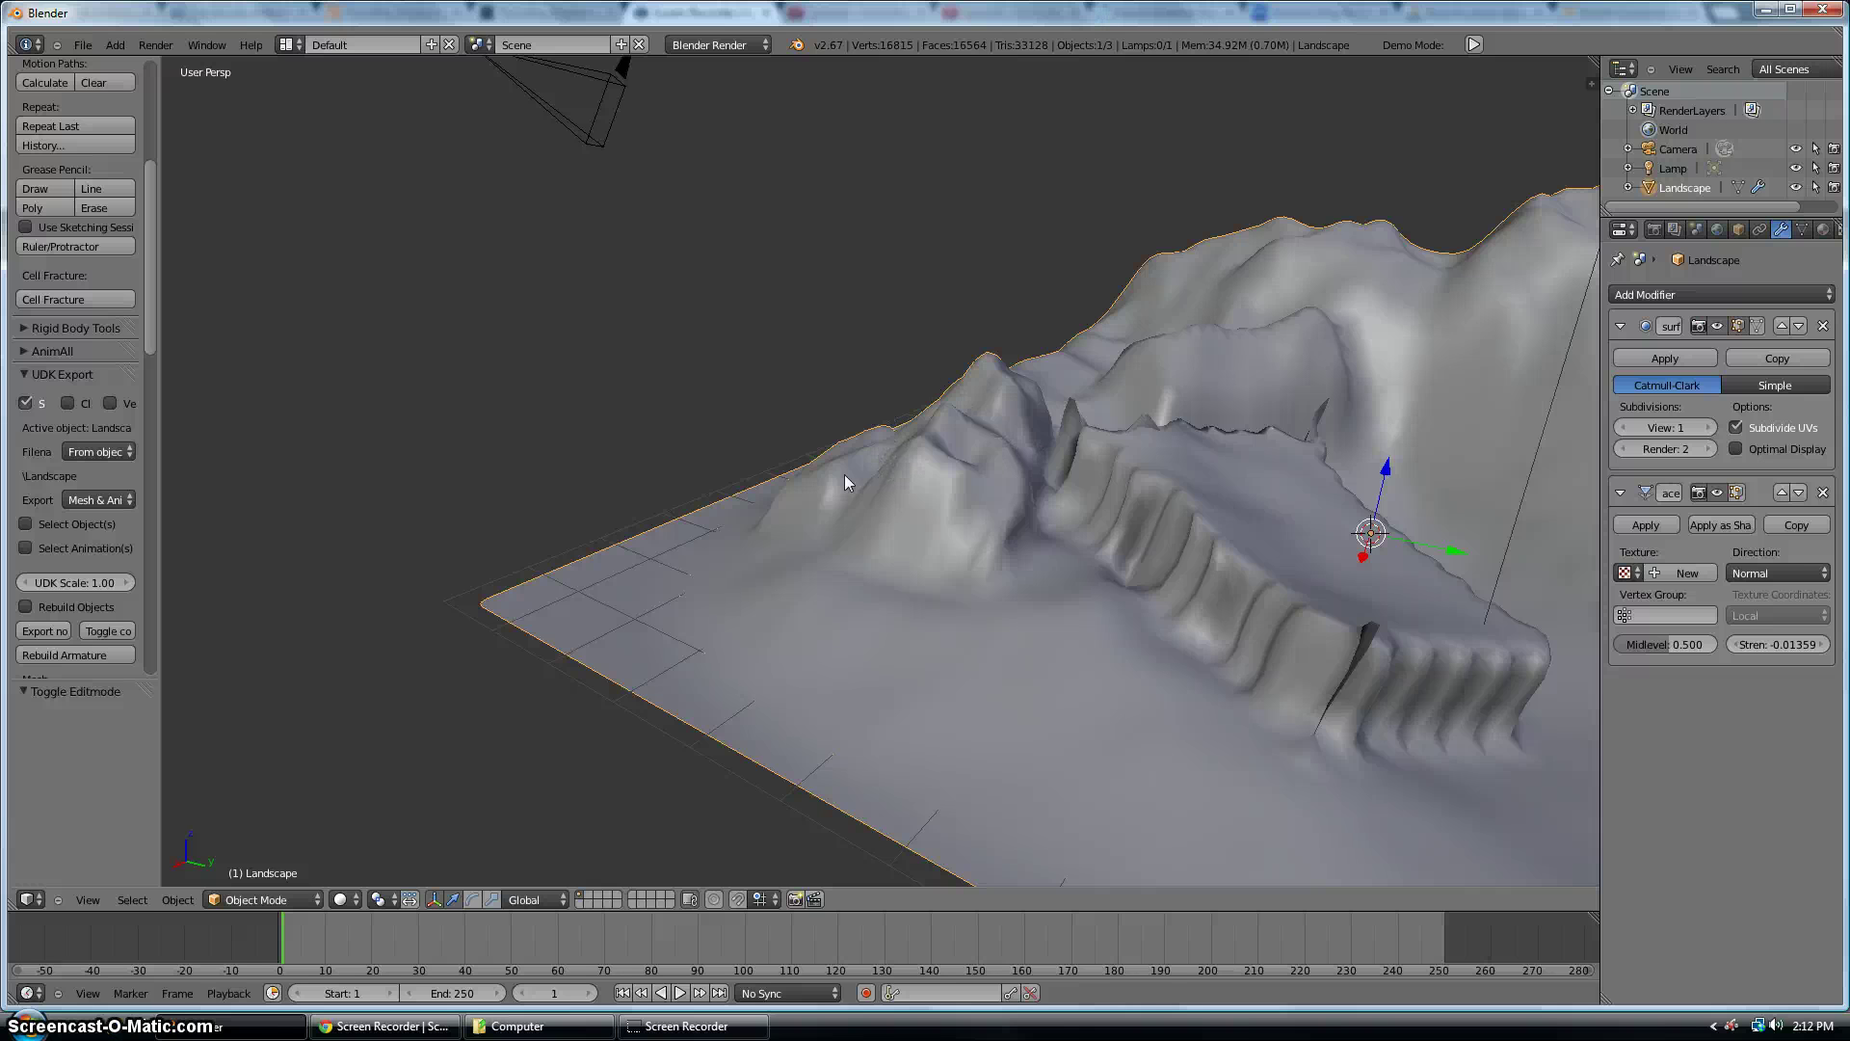
Return to Edit Mode, box-select the whole terrain from above and extrude the selected faces
left_click(258, 899)
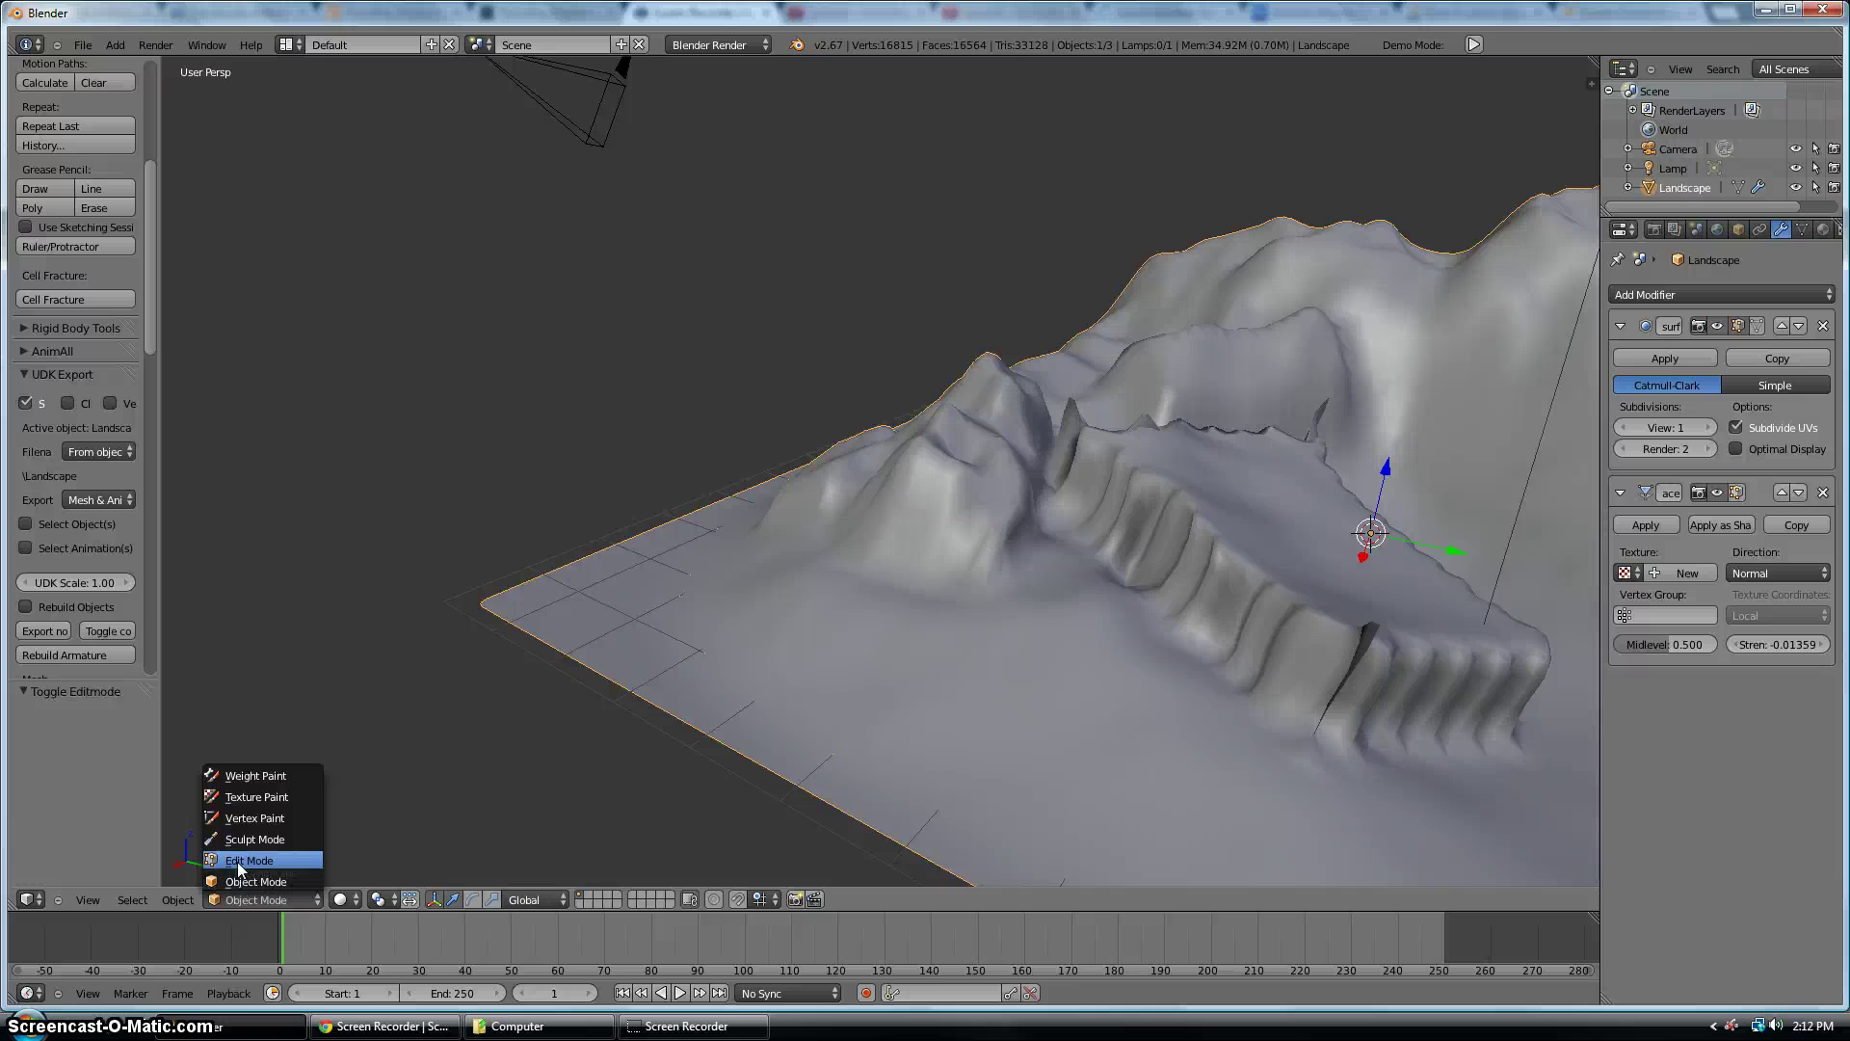
left_click(237, 860)
scroll(942, 473, "down", 8)
middle_click_drag(941, 472, 977, 640)
scroll(977, 640, "up", 4)
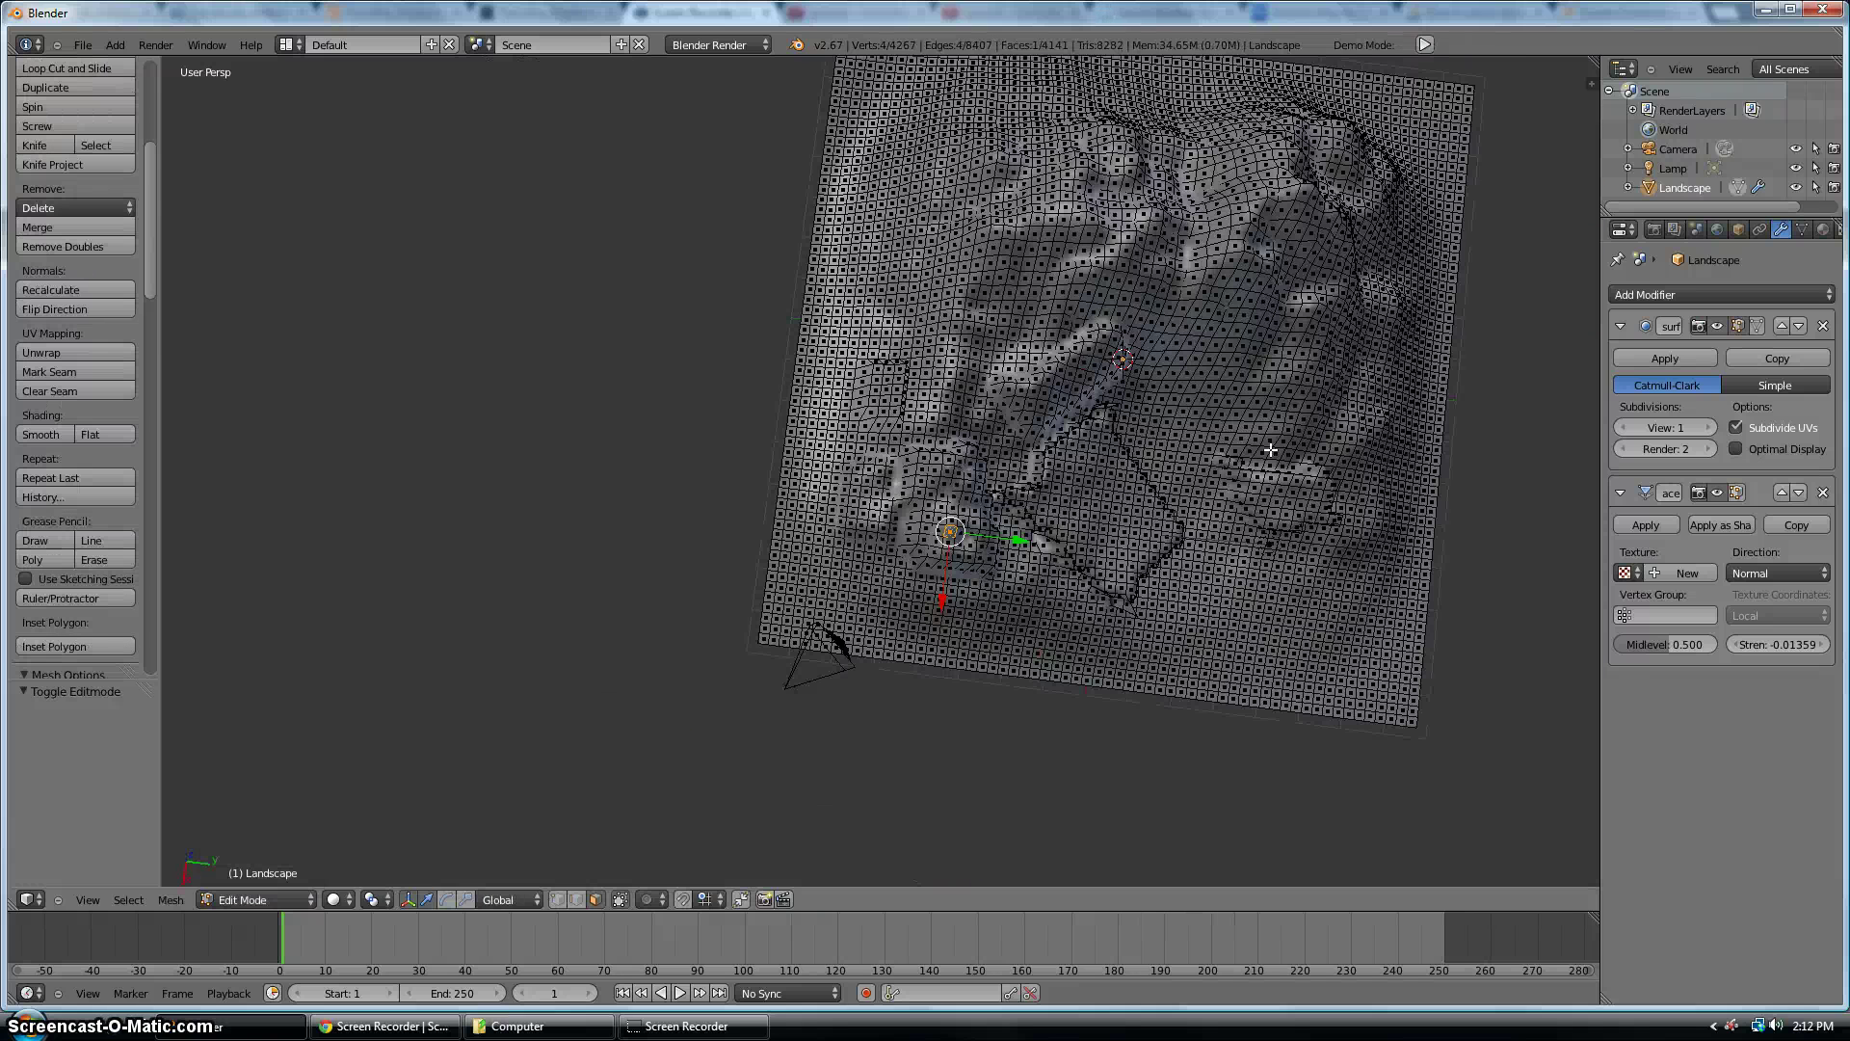
middle_click_drag(1270, 449, 1242, 482)
scroll(1093, 425, "up", 6)
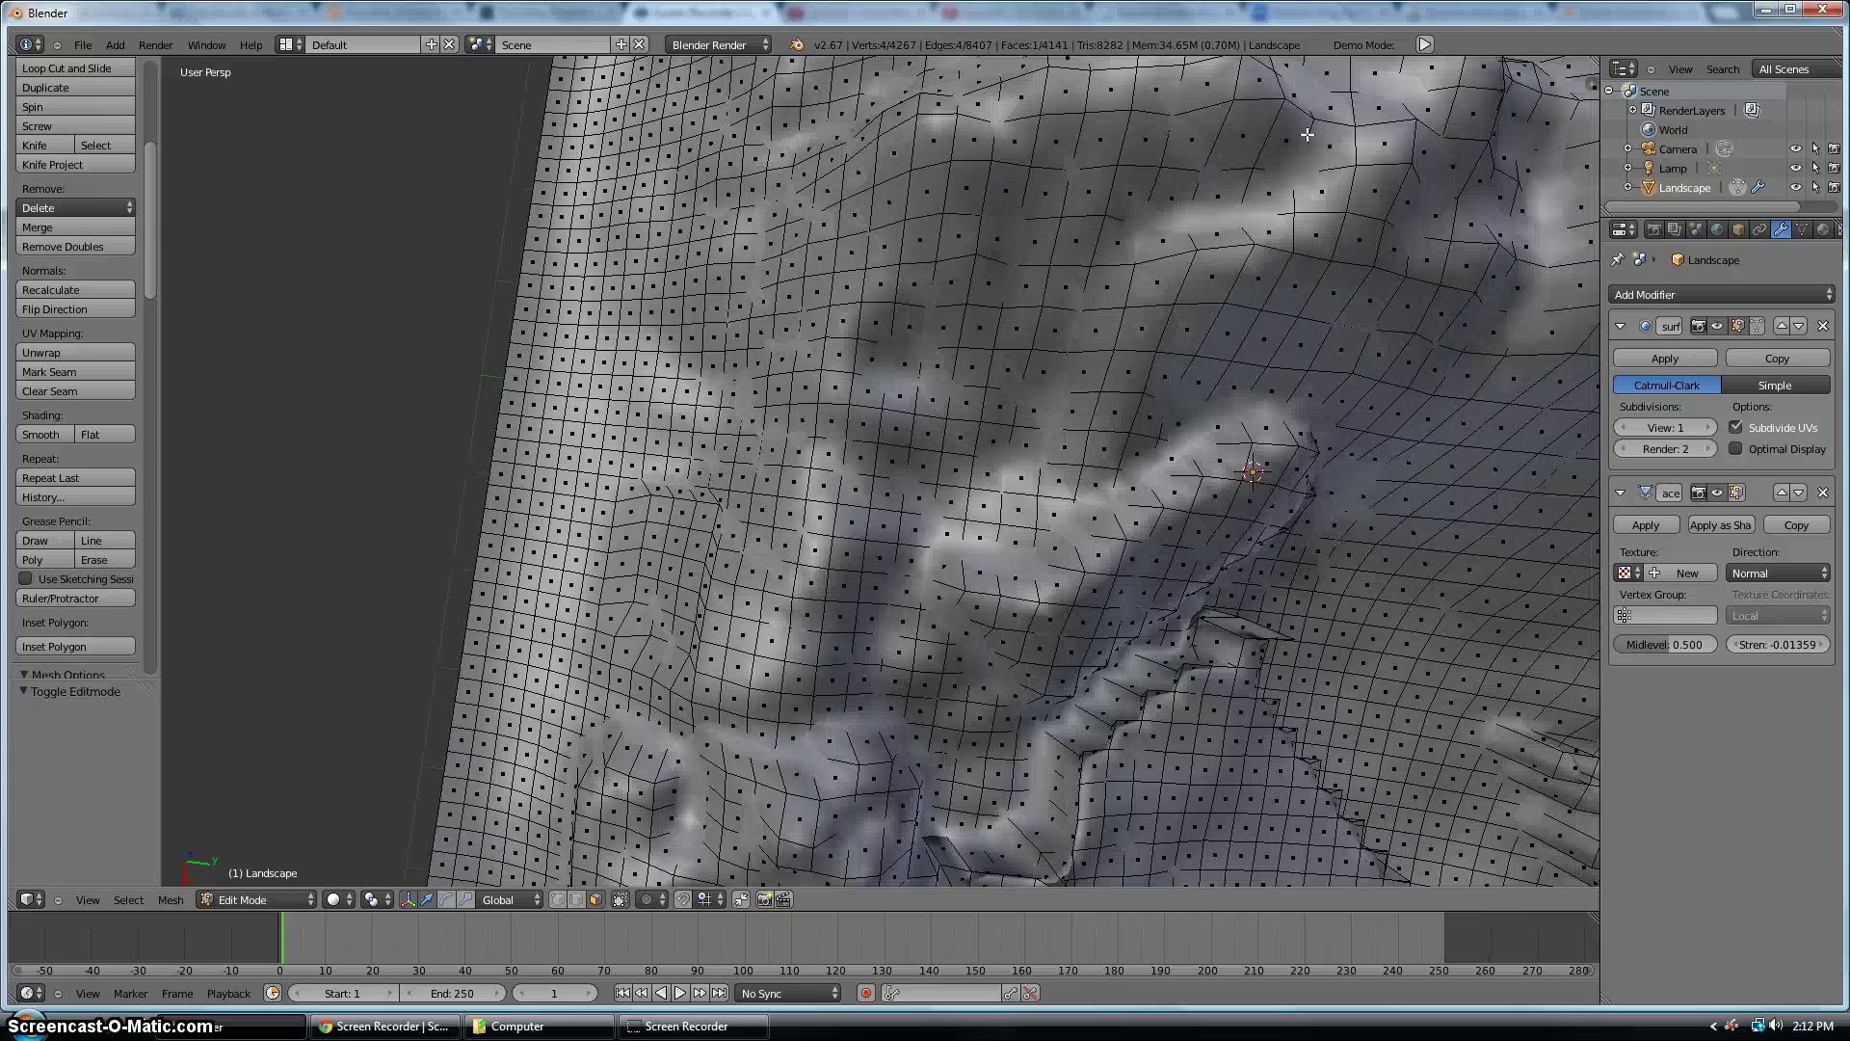
scroll(861, 701, "down", 1)
scroll(862, 701, "down", 3)
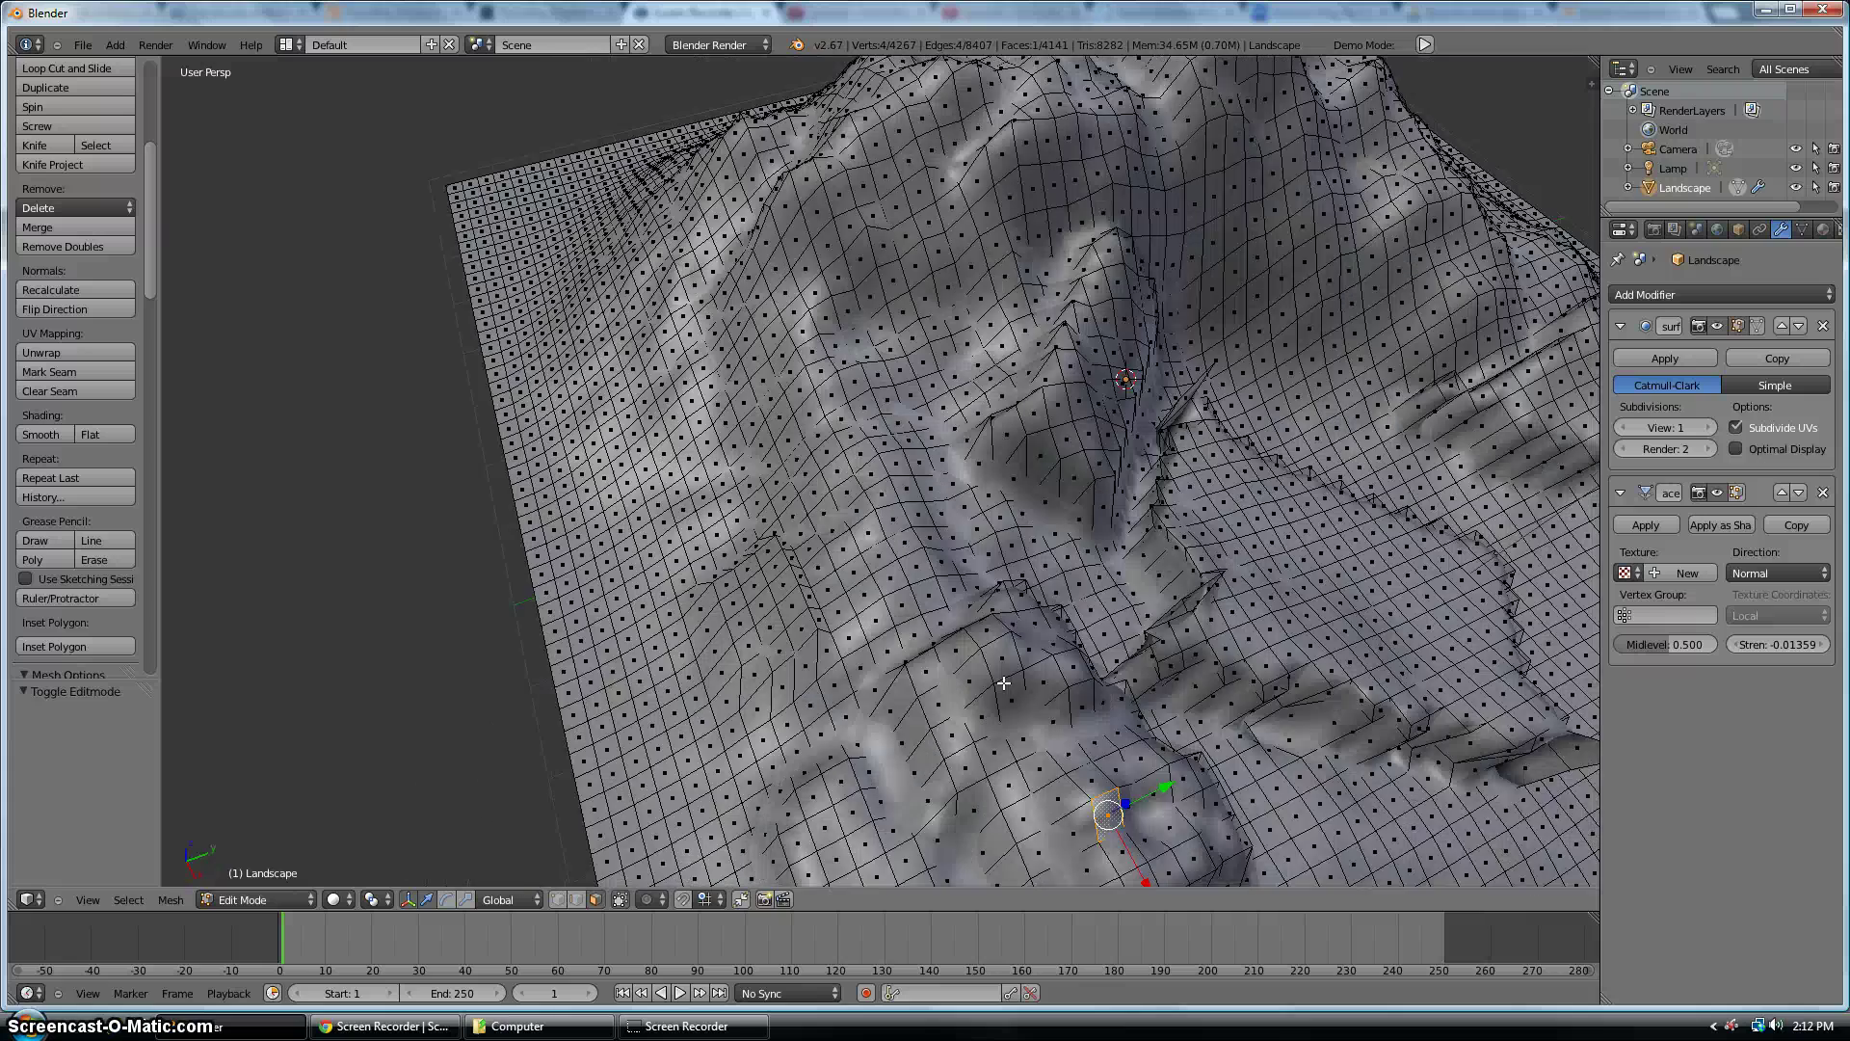
scroll(1003, 682, "up", 2)
scroll(989, 702, "down", 5)
key("b")
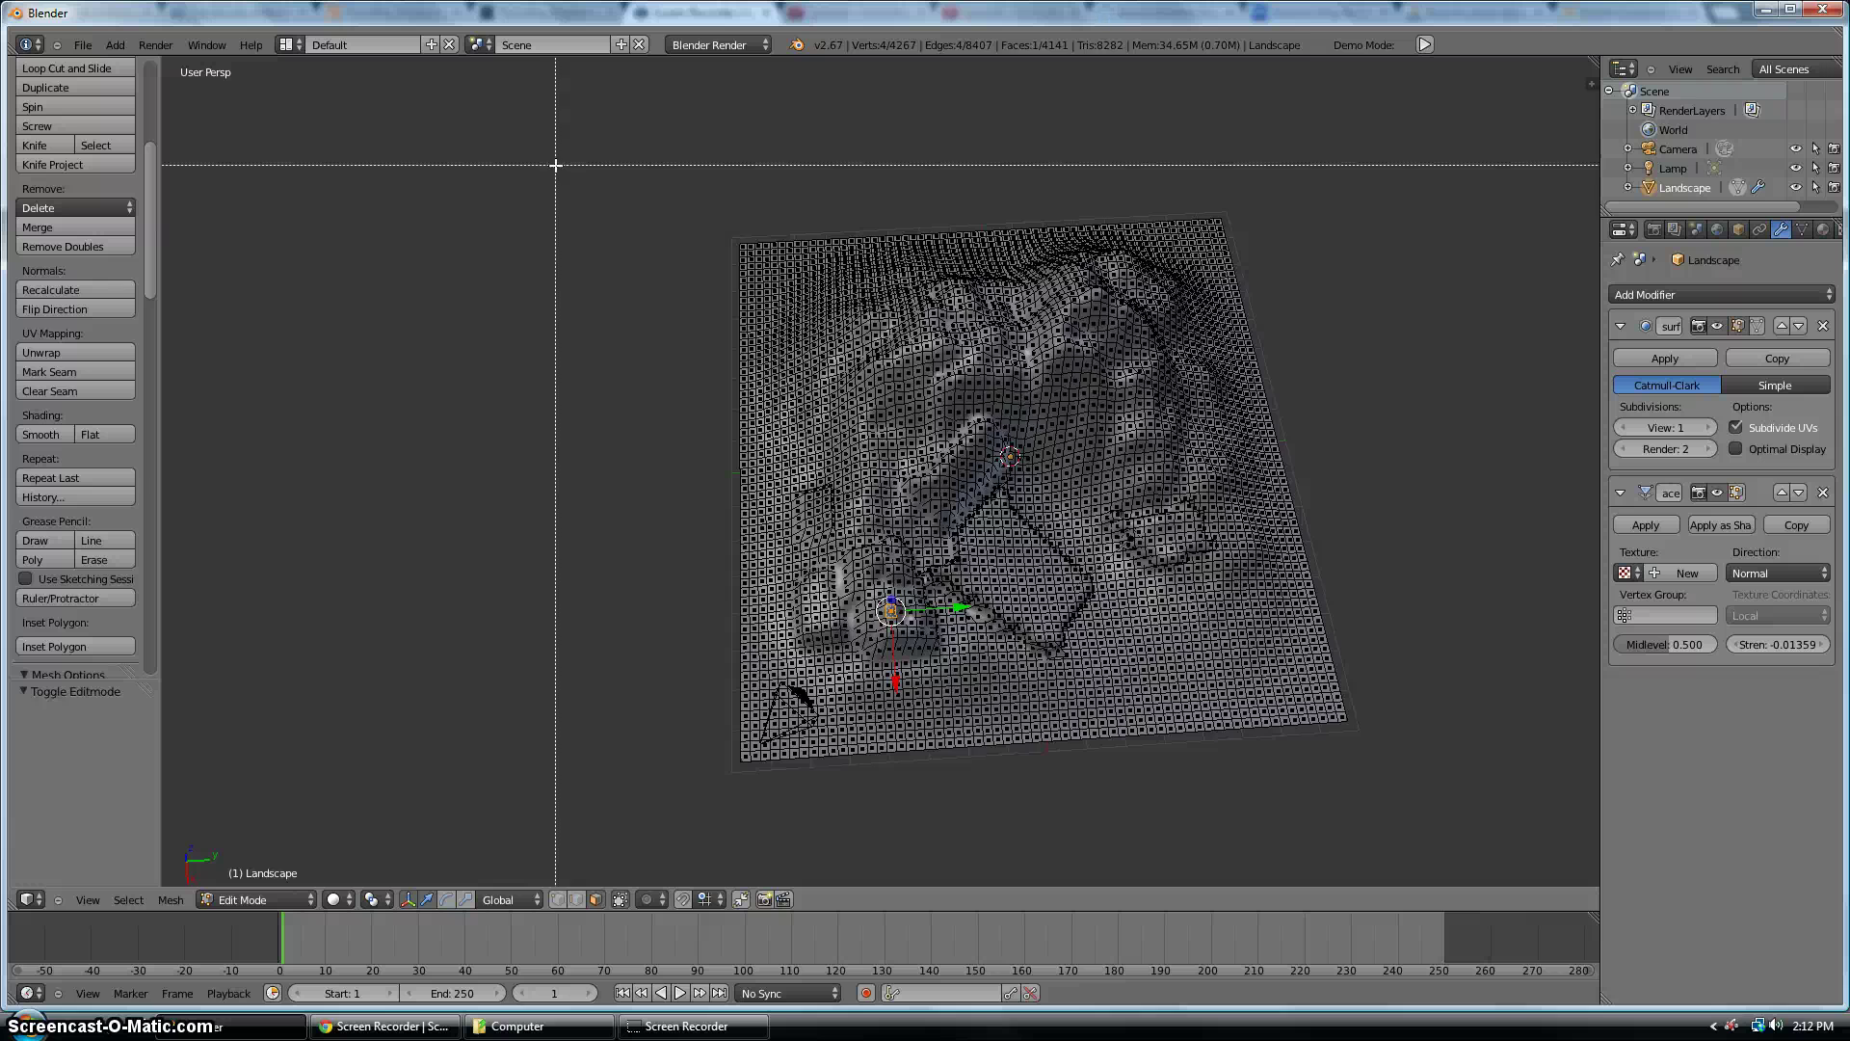
left_click_drag(558, 164, 1551, 821)
key("e")
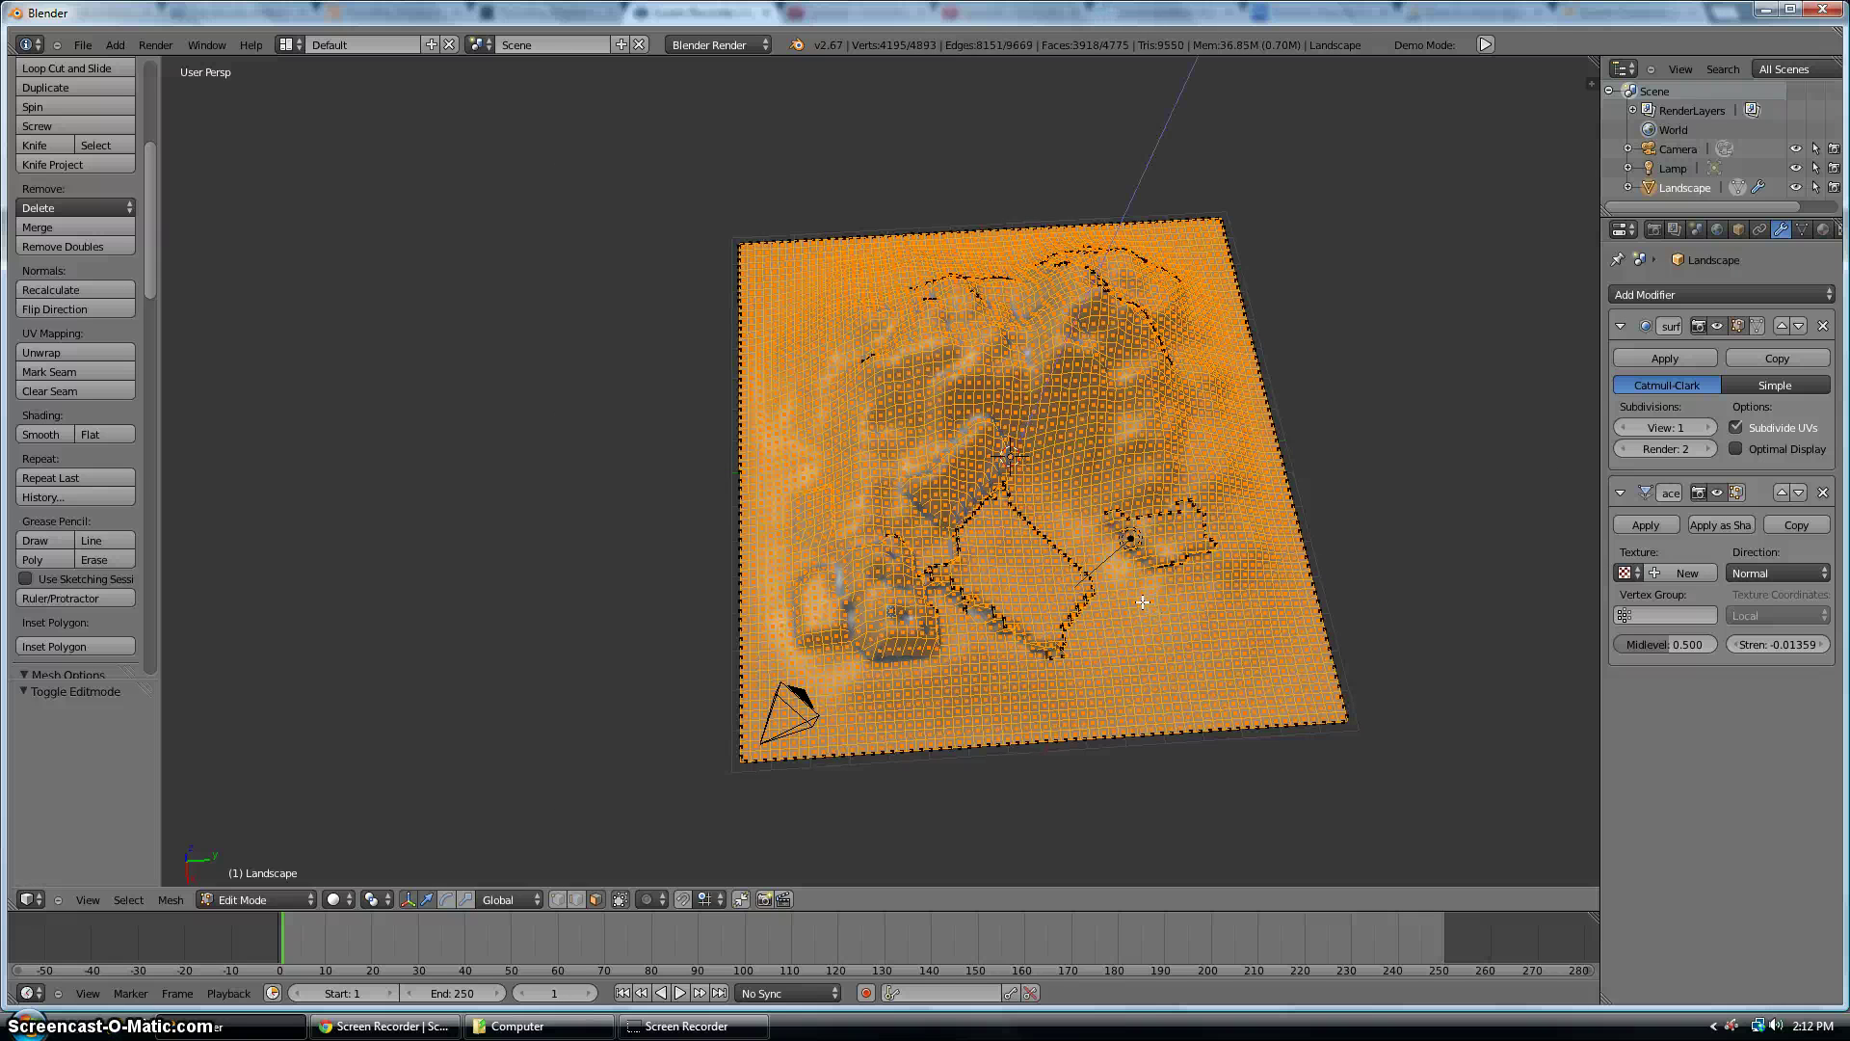
left_click(1154, 544)
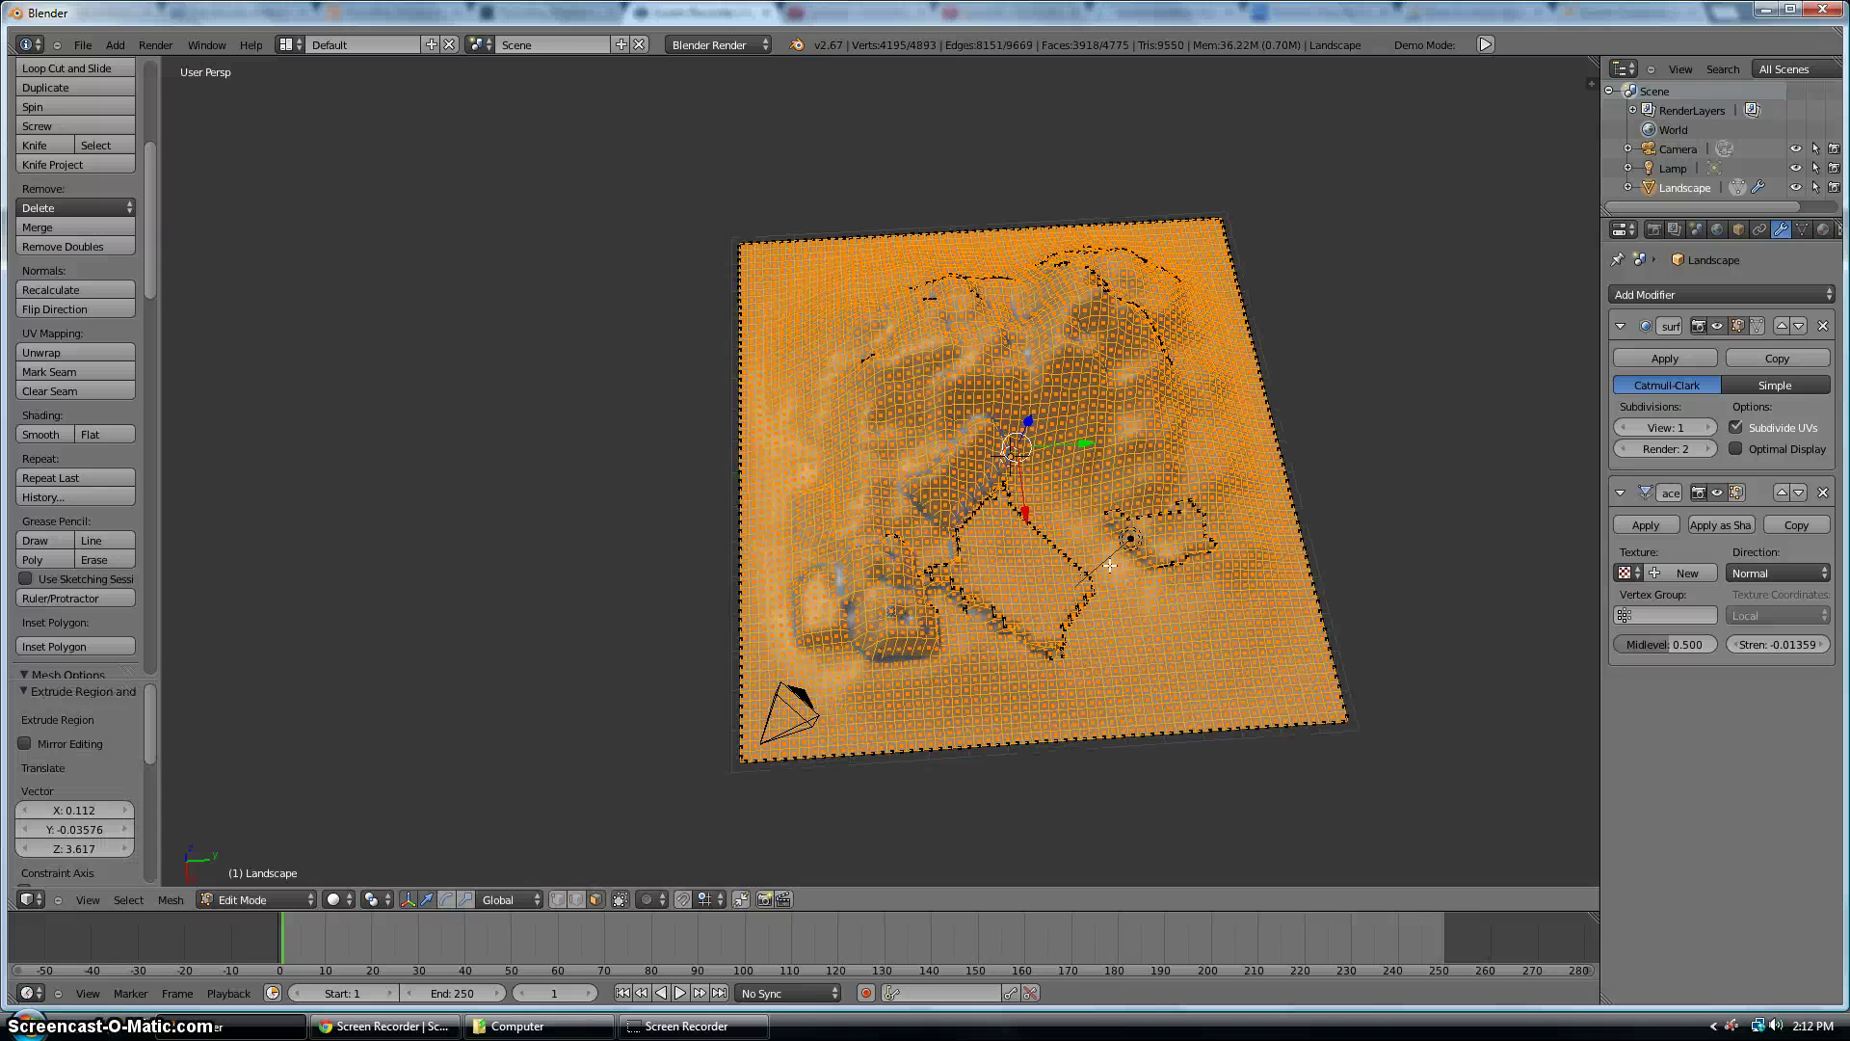
Subdivide the selected terrain faces with one cut and check the denser mesh up close
key("w")
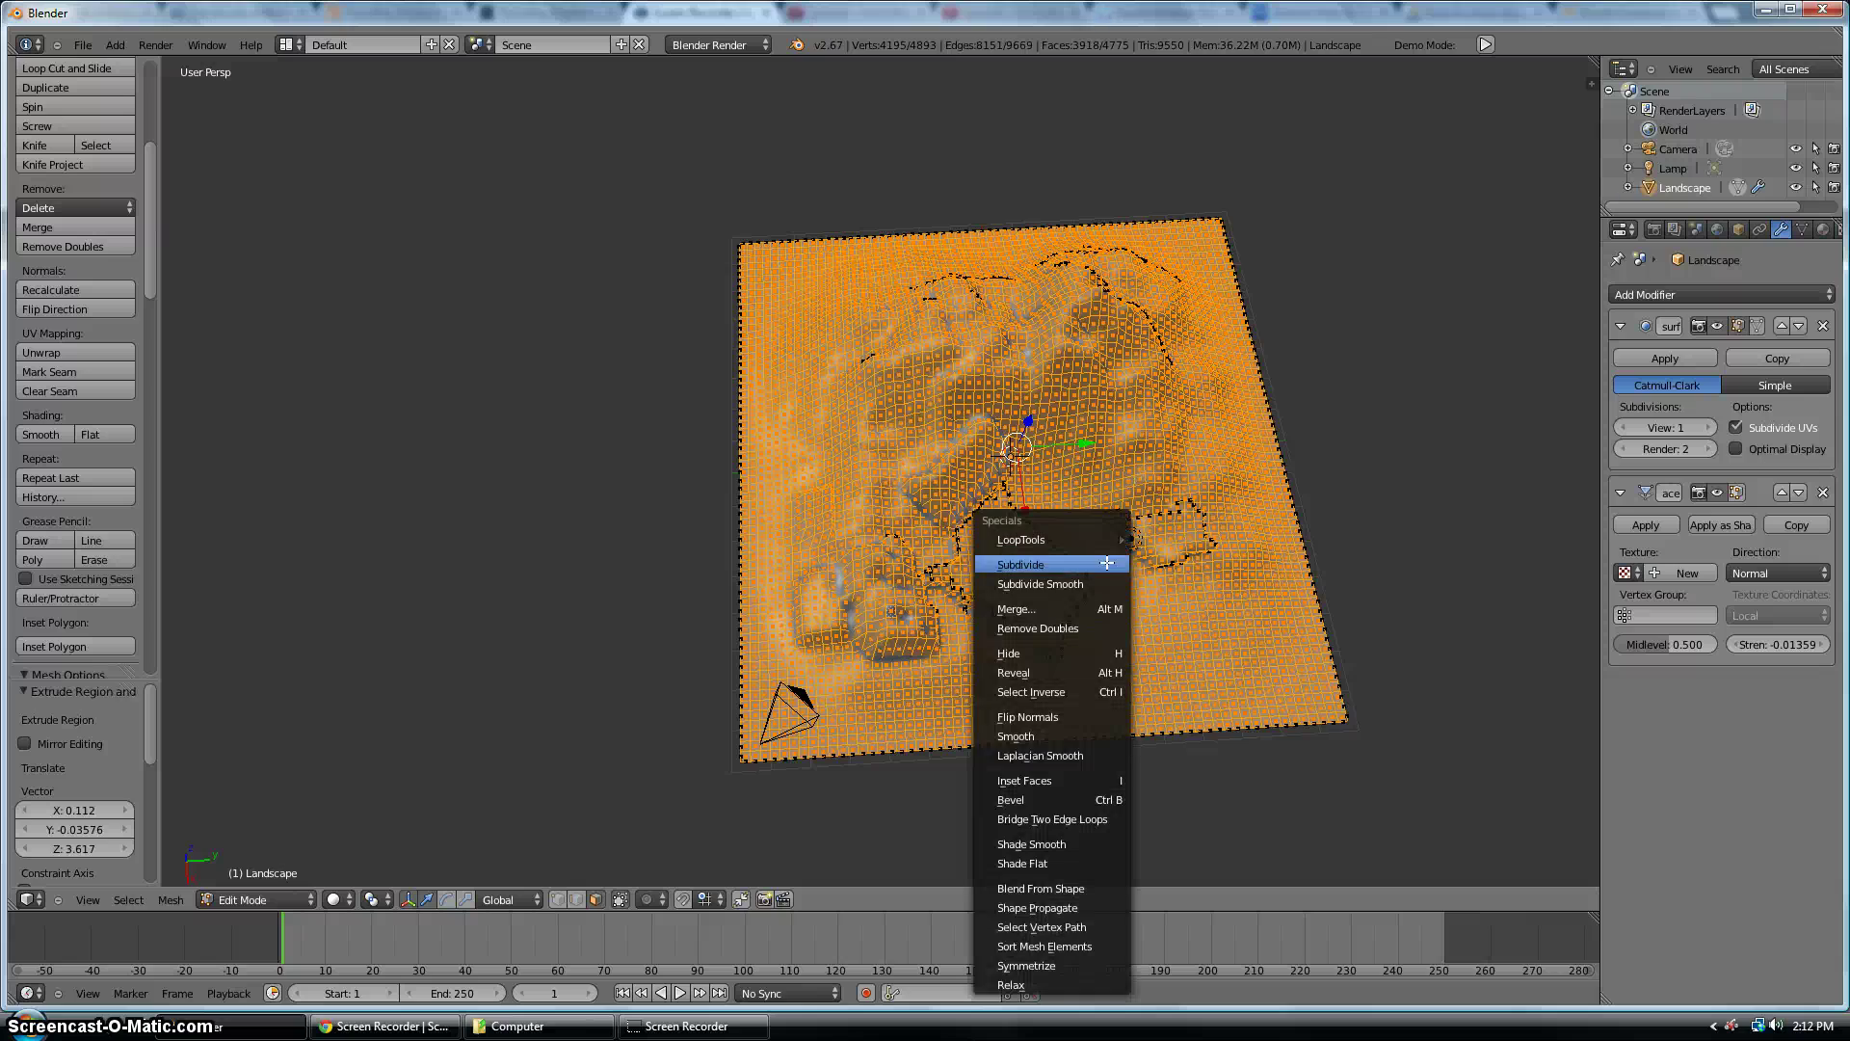
left_click(1068, 567)
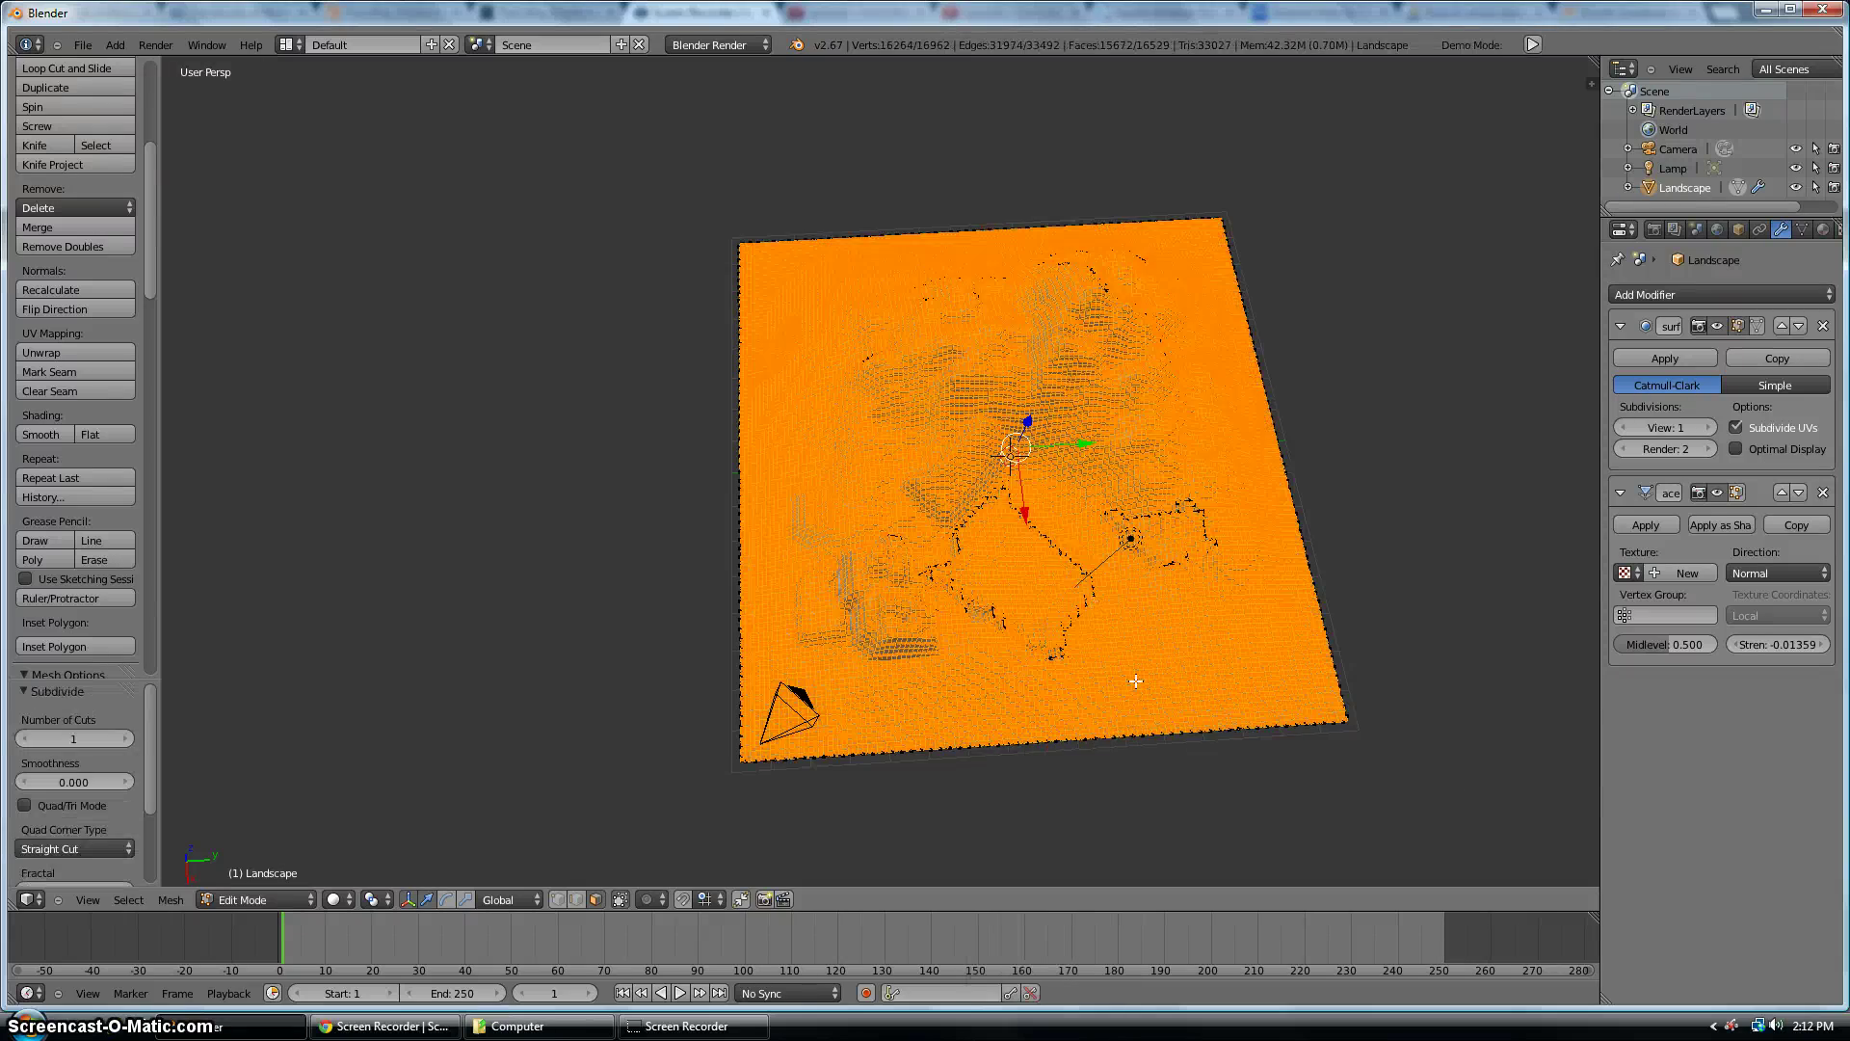
scroll(1135, 681, "up", 6)
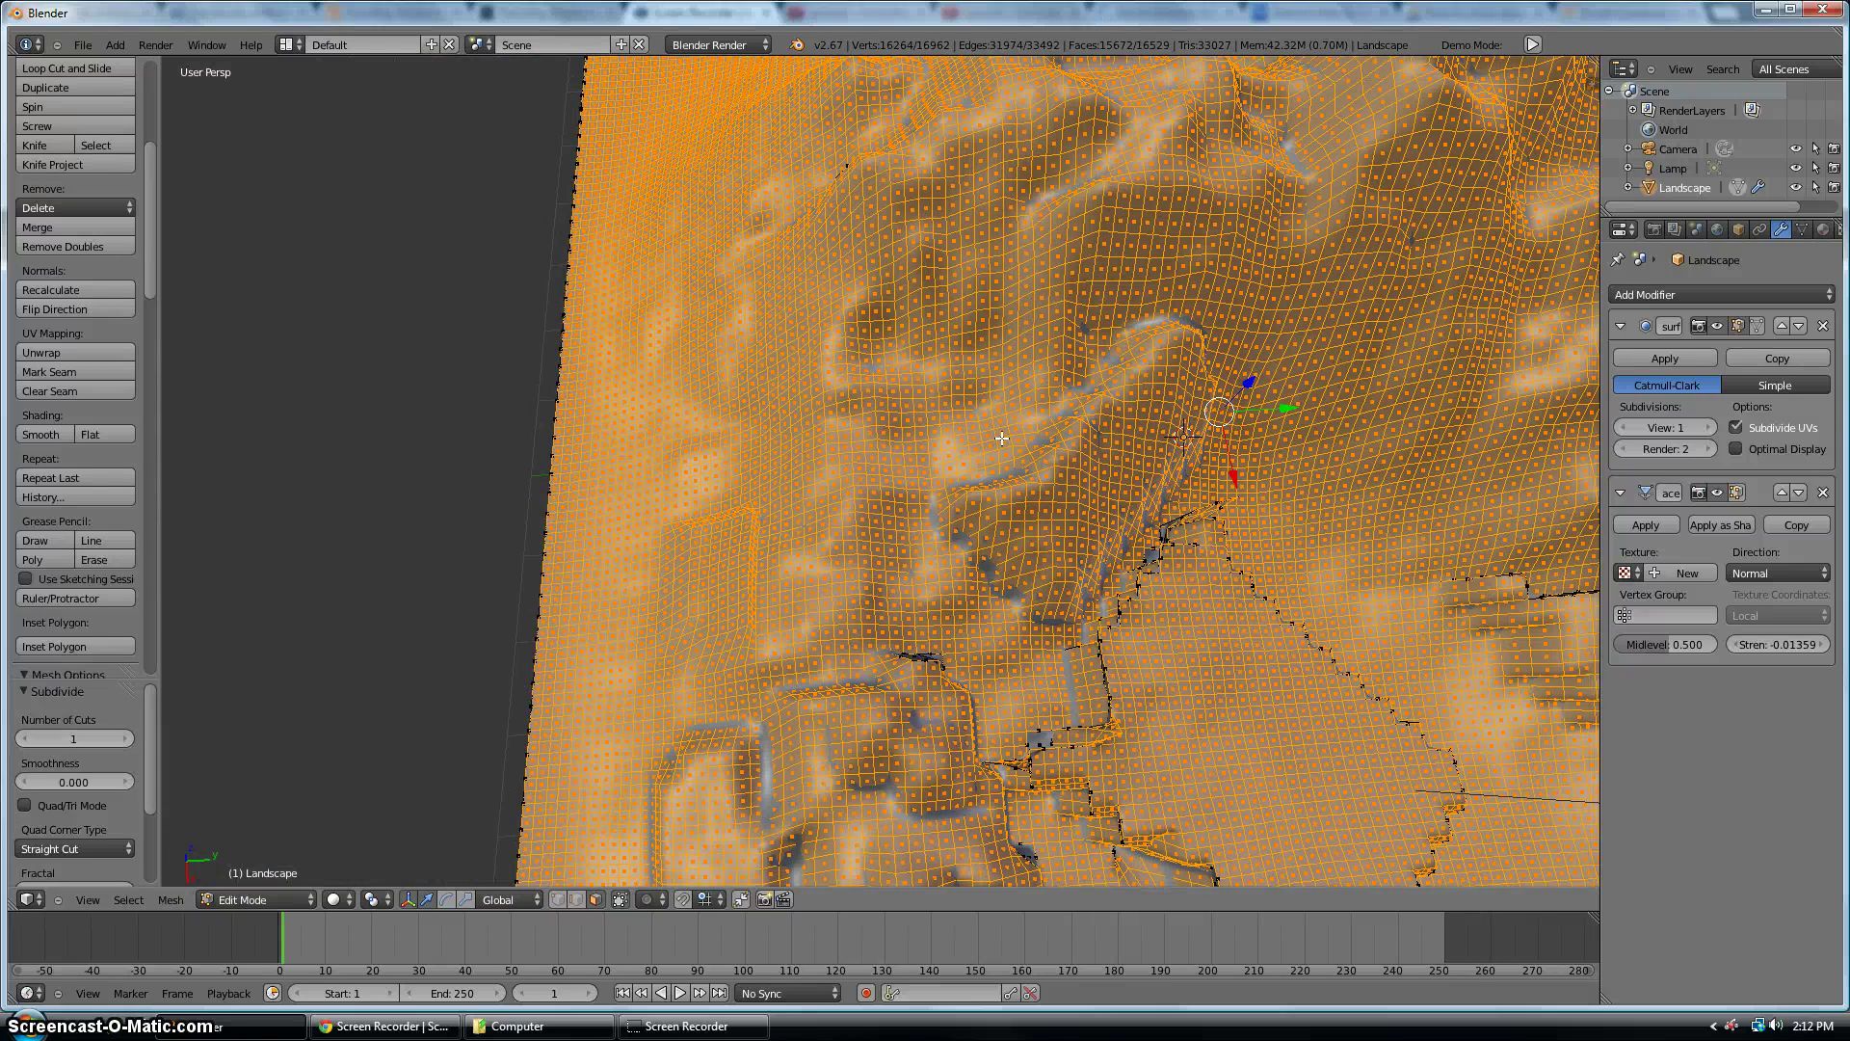
scroll(1040, 501, "up", 4)
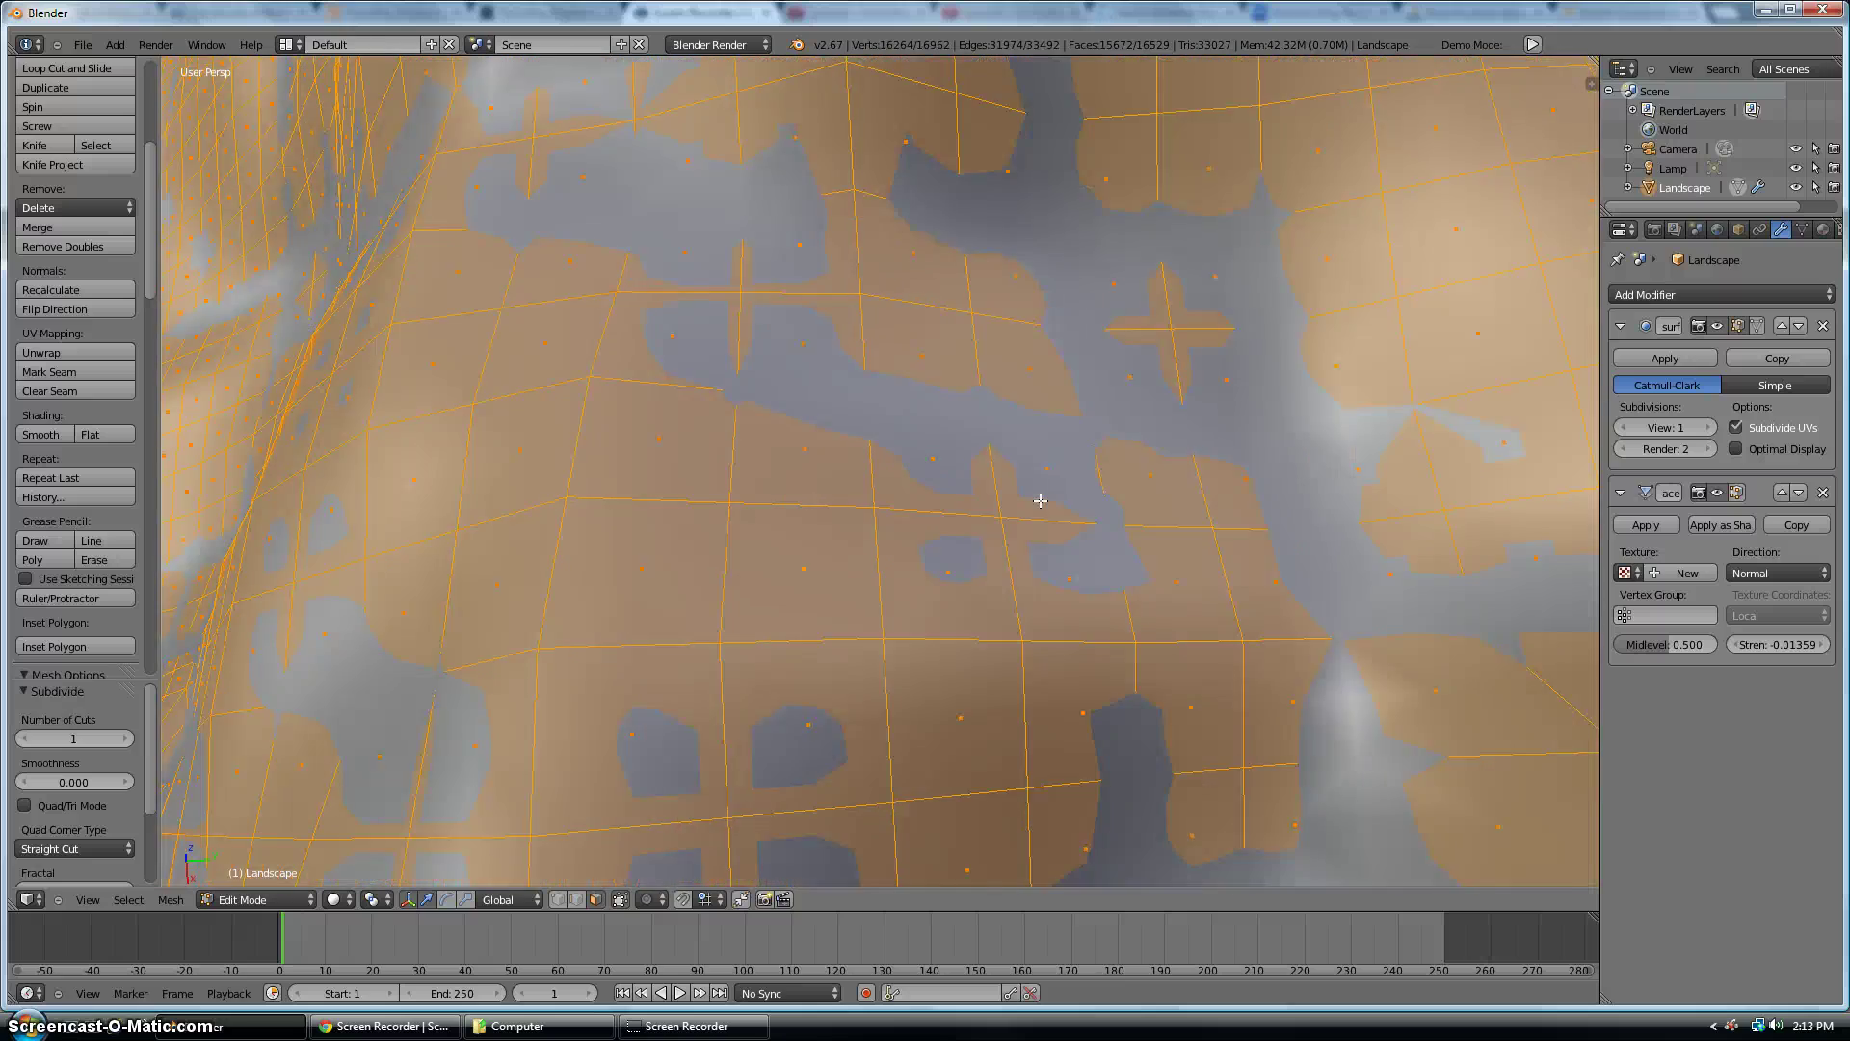
scroll(910, 575, "down", 4)
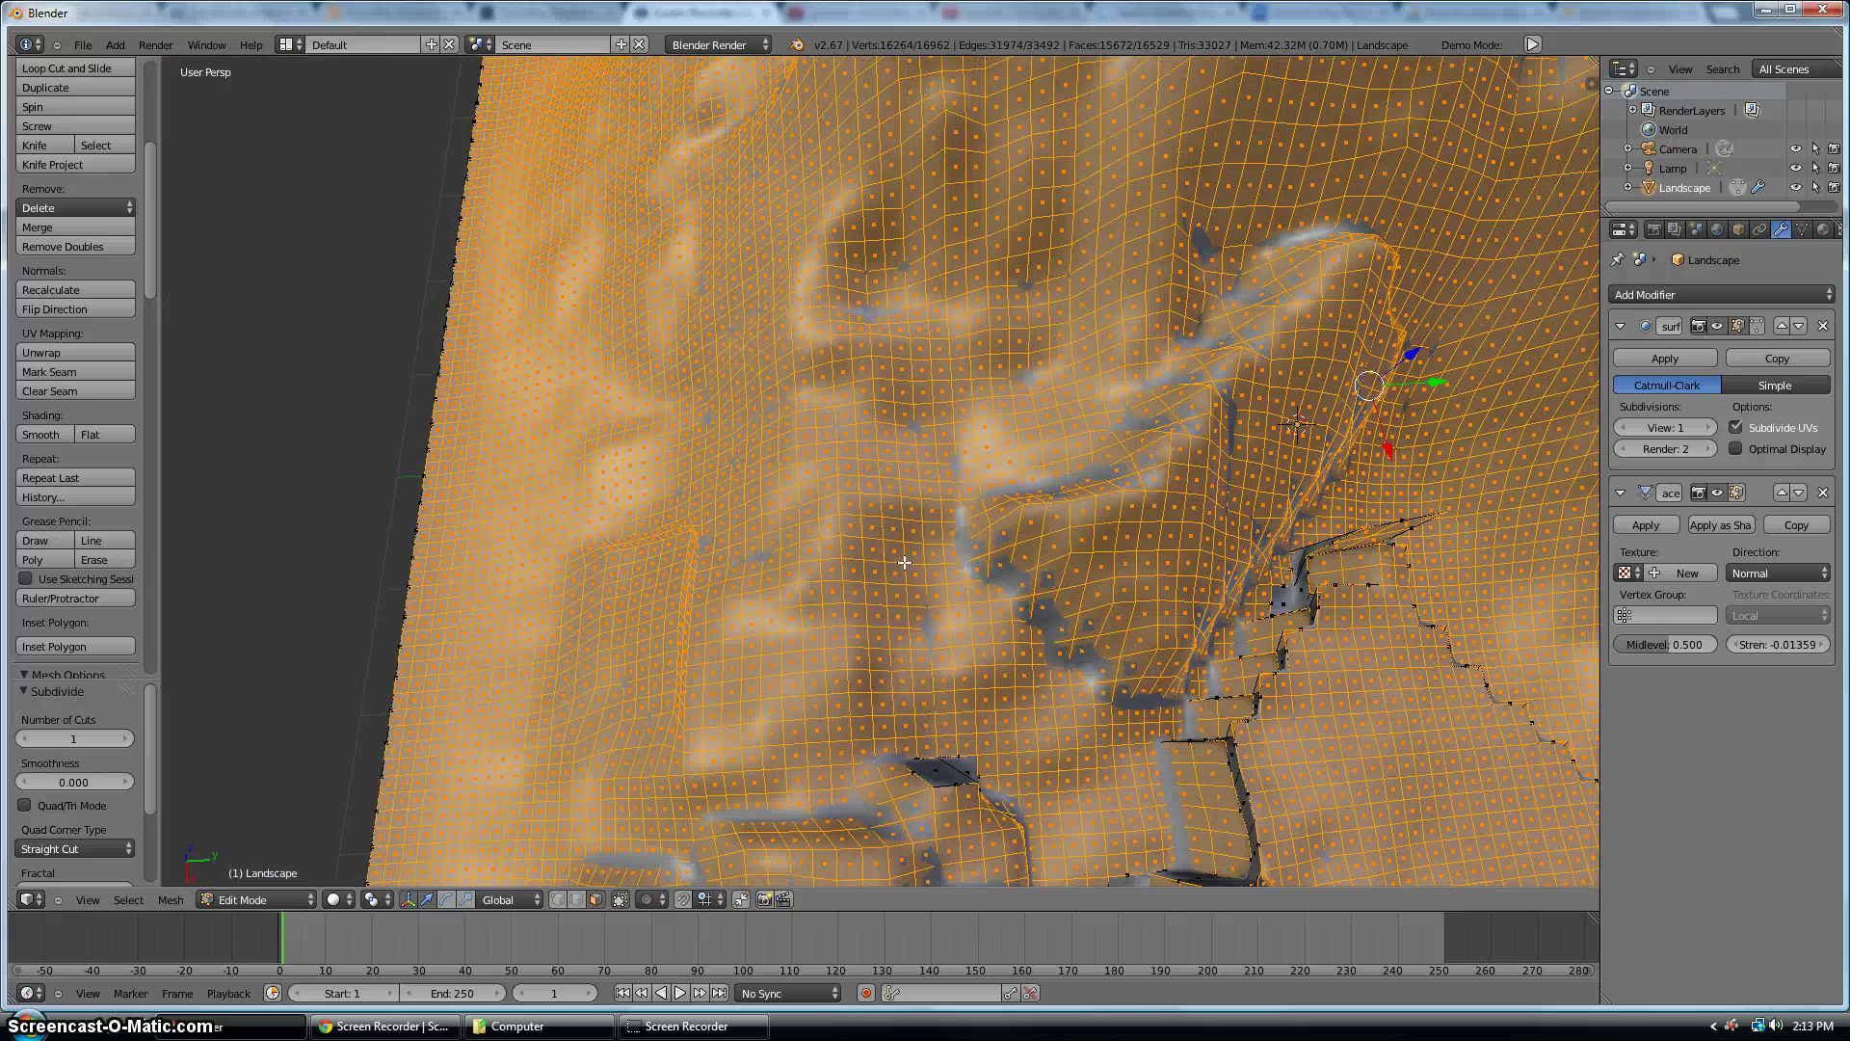
Try two subdivision cuts on the terrain, inspect the mesh density, and set the number of cuts back to 1
left_click(124, 739)
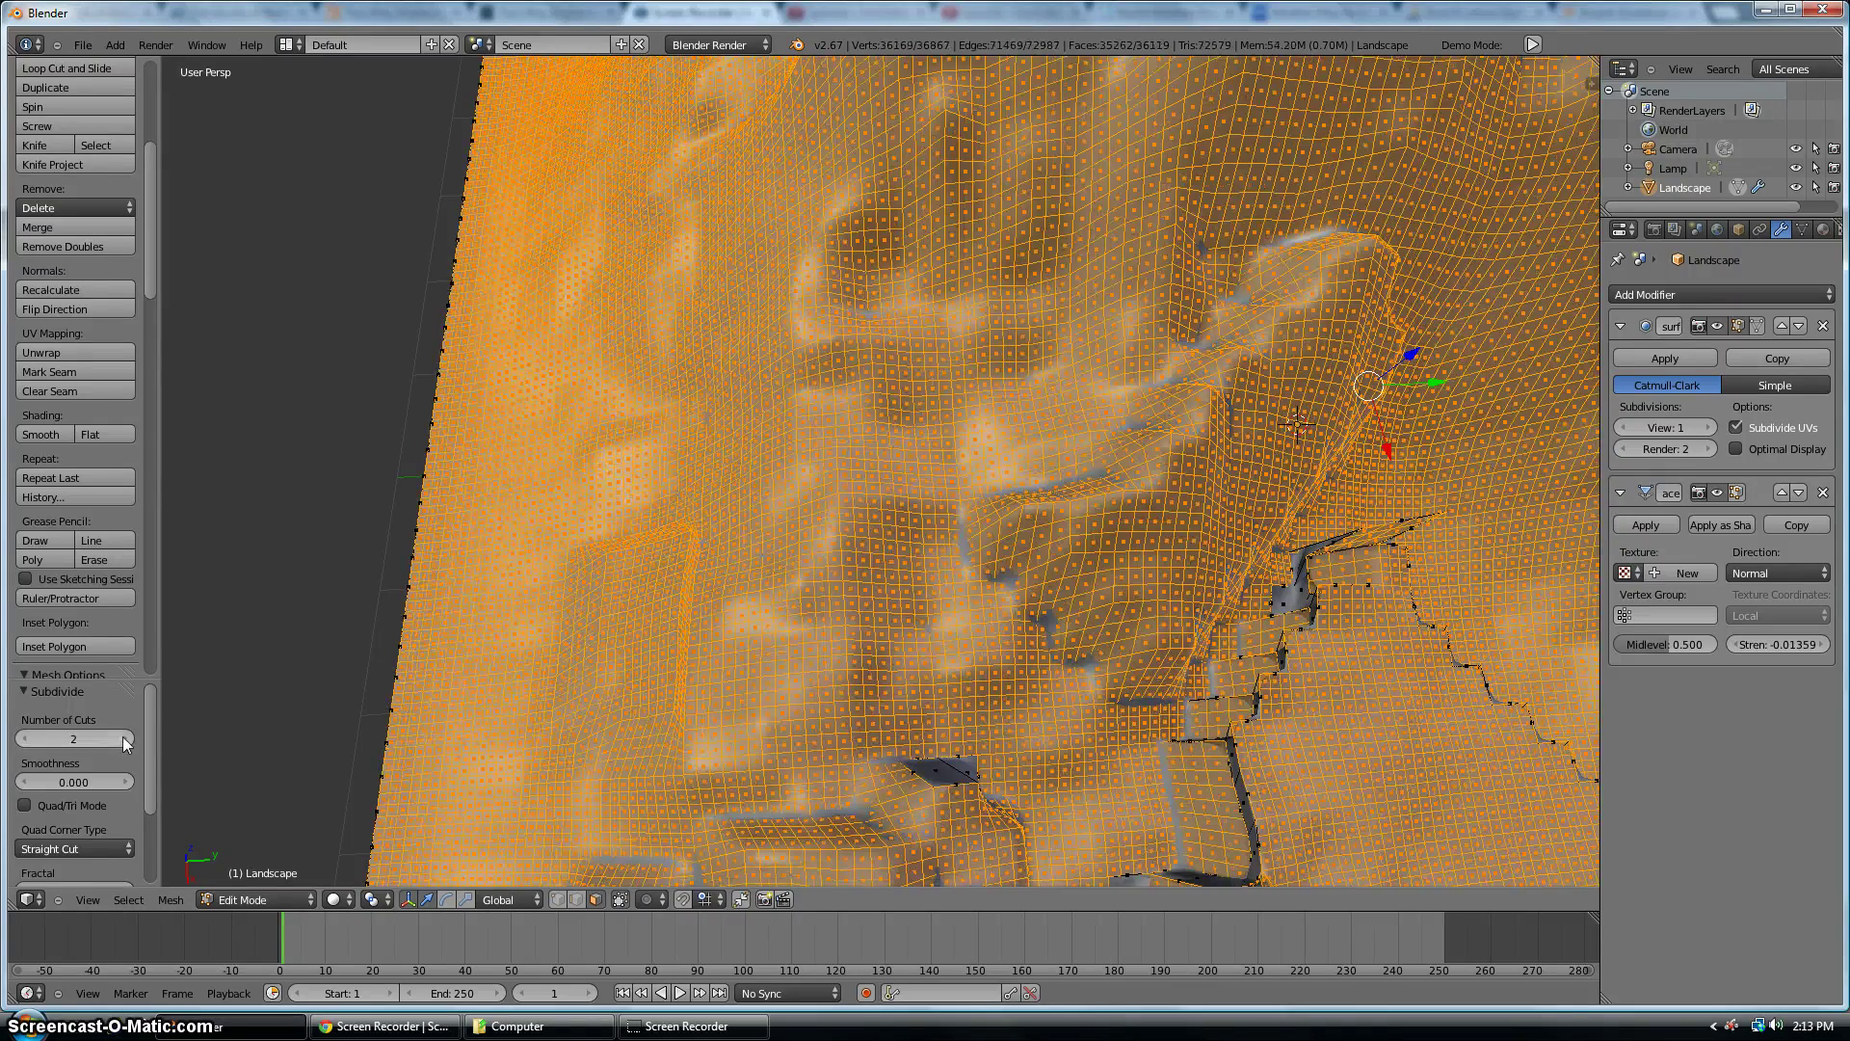
scroll(915, 566, "down", 2)
scroll(915, 567, "up", 2)
middle_click_drag(928, 563, 241, 713)
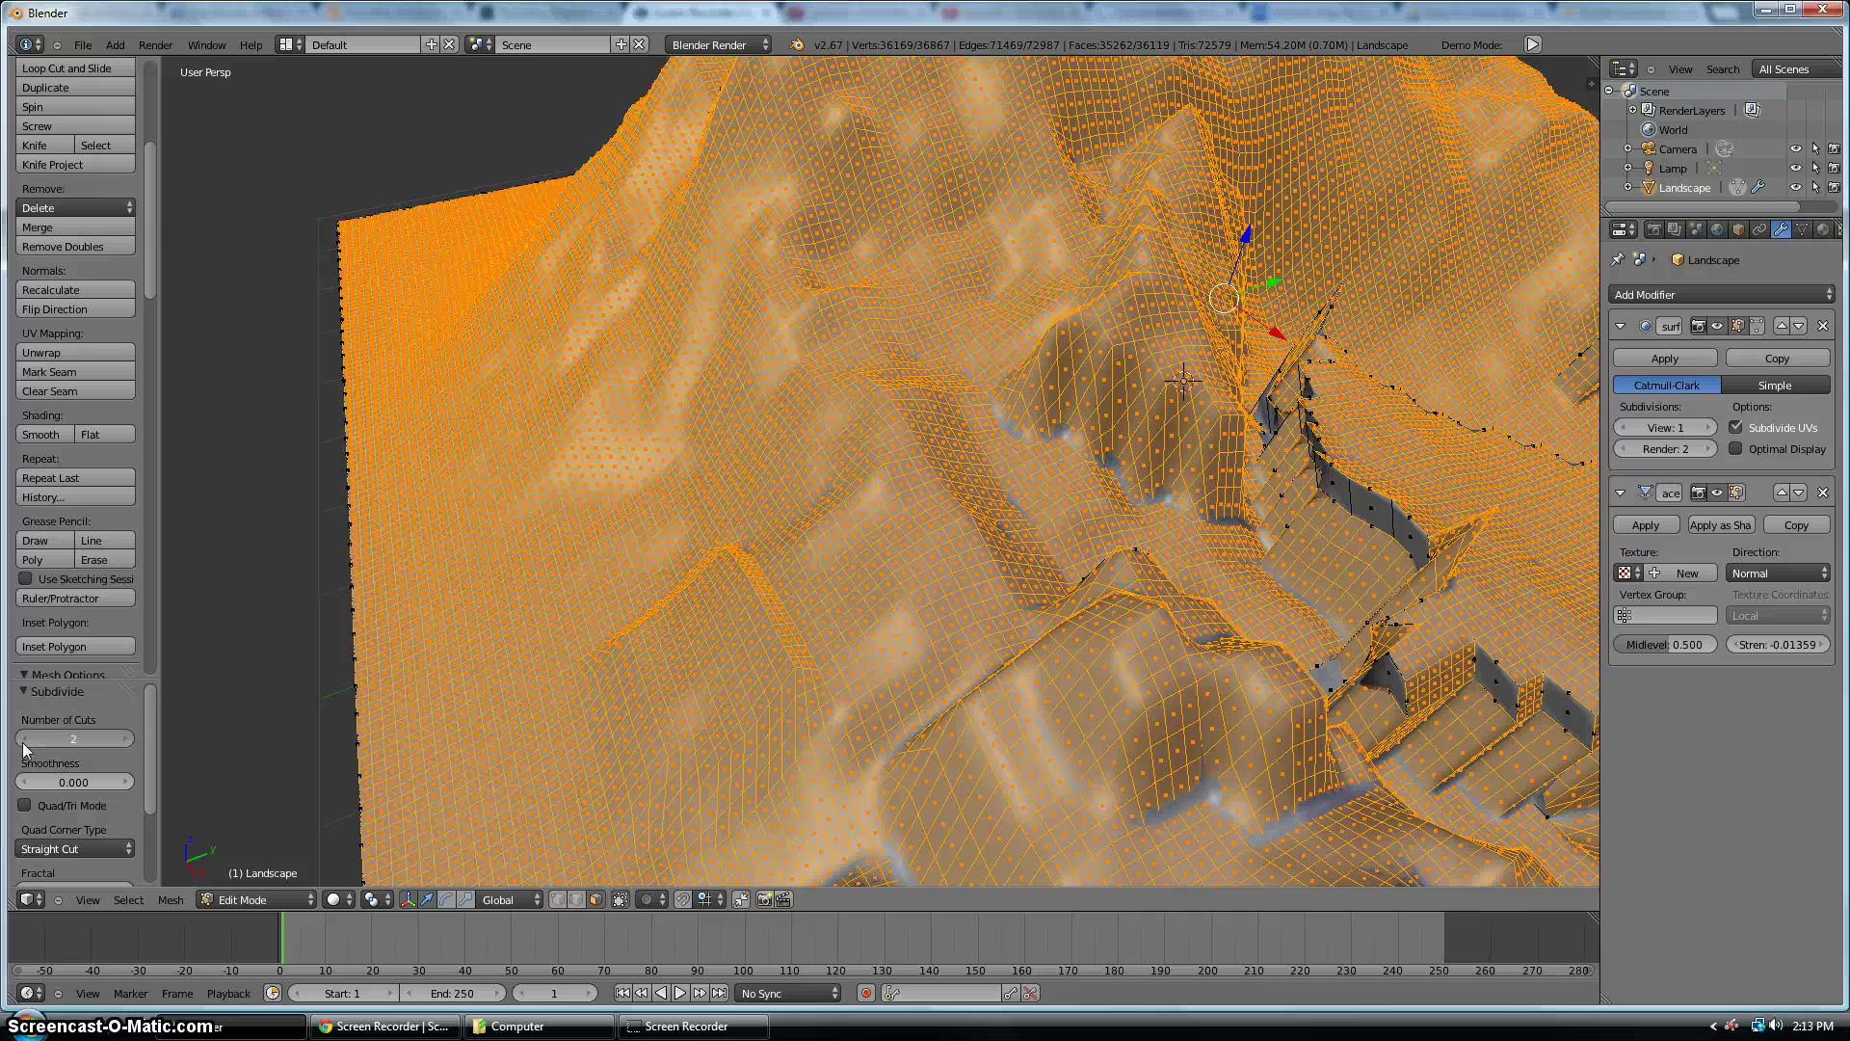
left_click(24, 740)
Examine the subdivided plateau and cliffs, toggling the Displace modifier's Edit Mode display to compare its effect
middle_click_drag(929, 631, 777, 583)
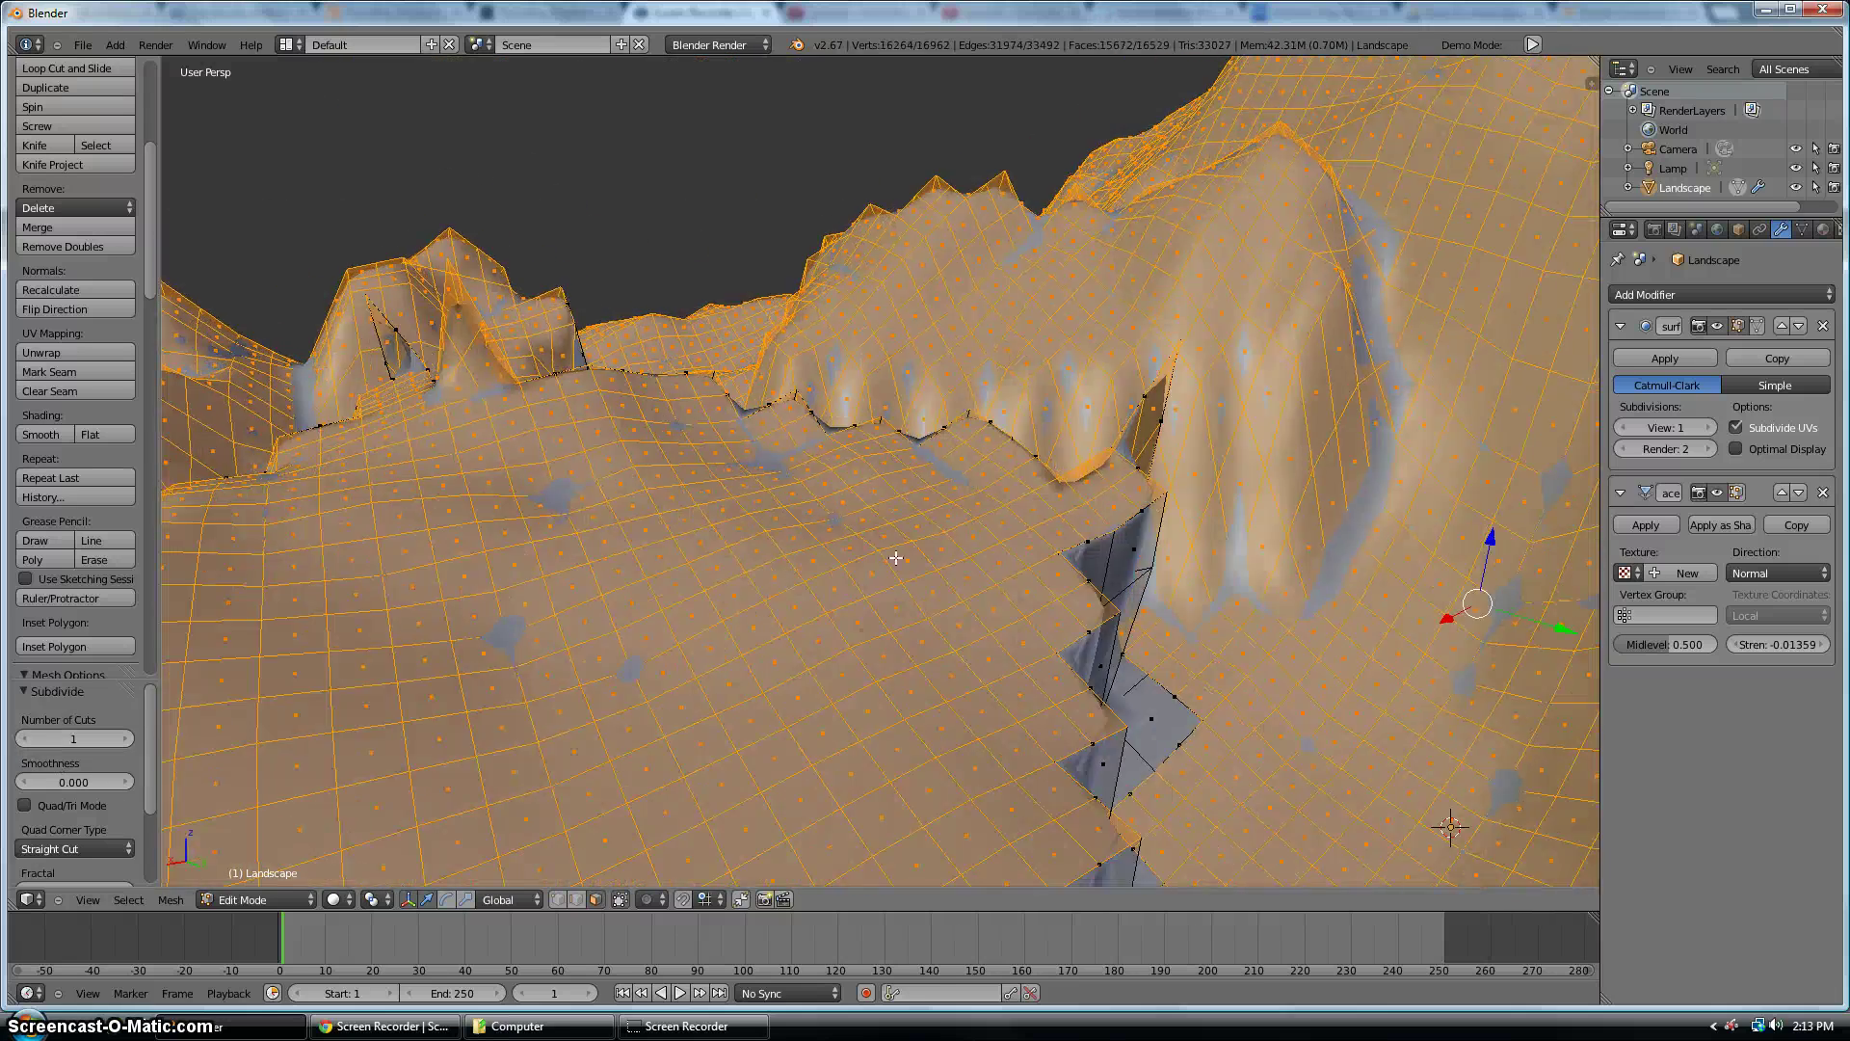
middle_click_drag(895, 557, 1348, 495)
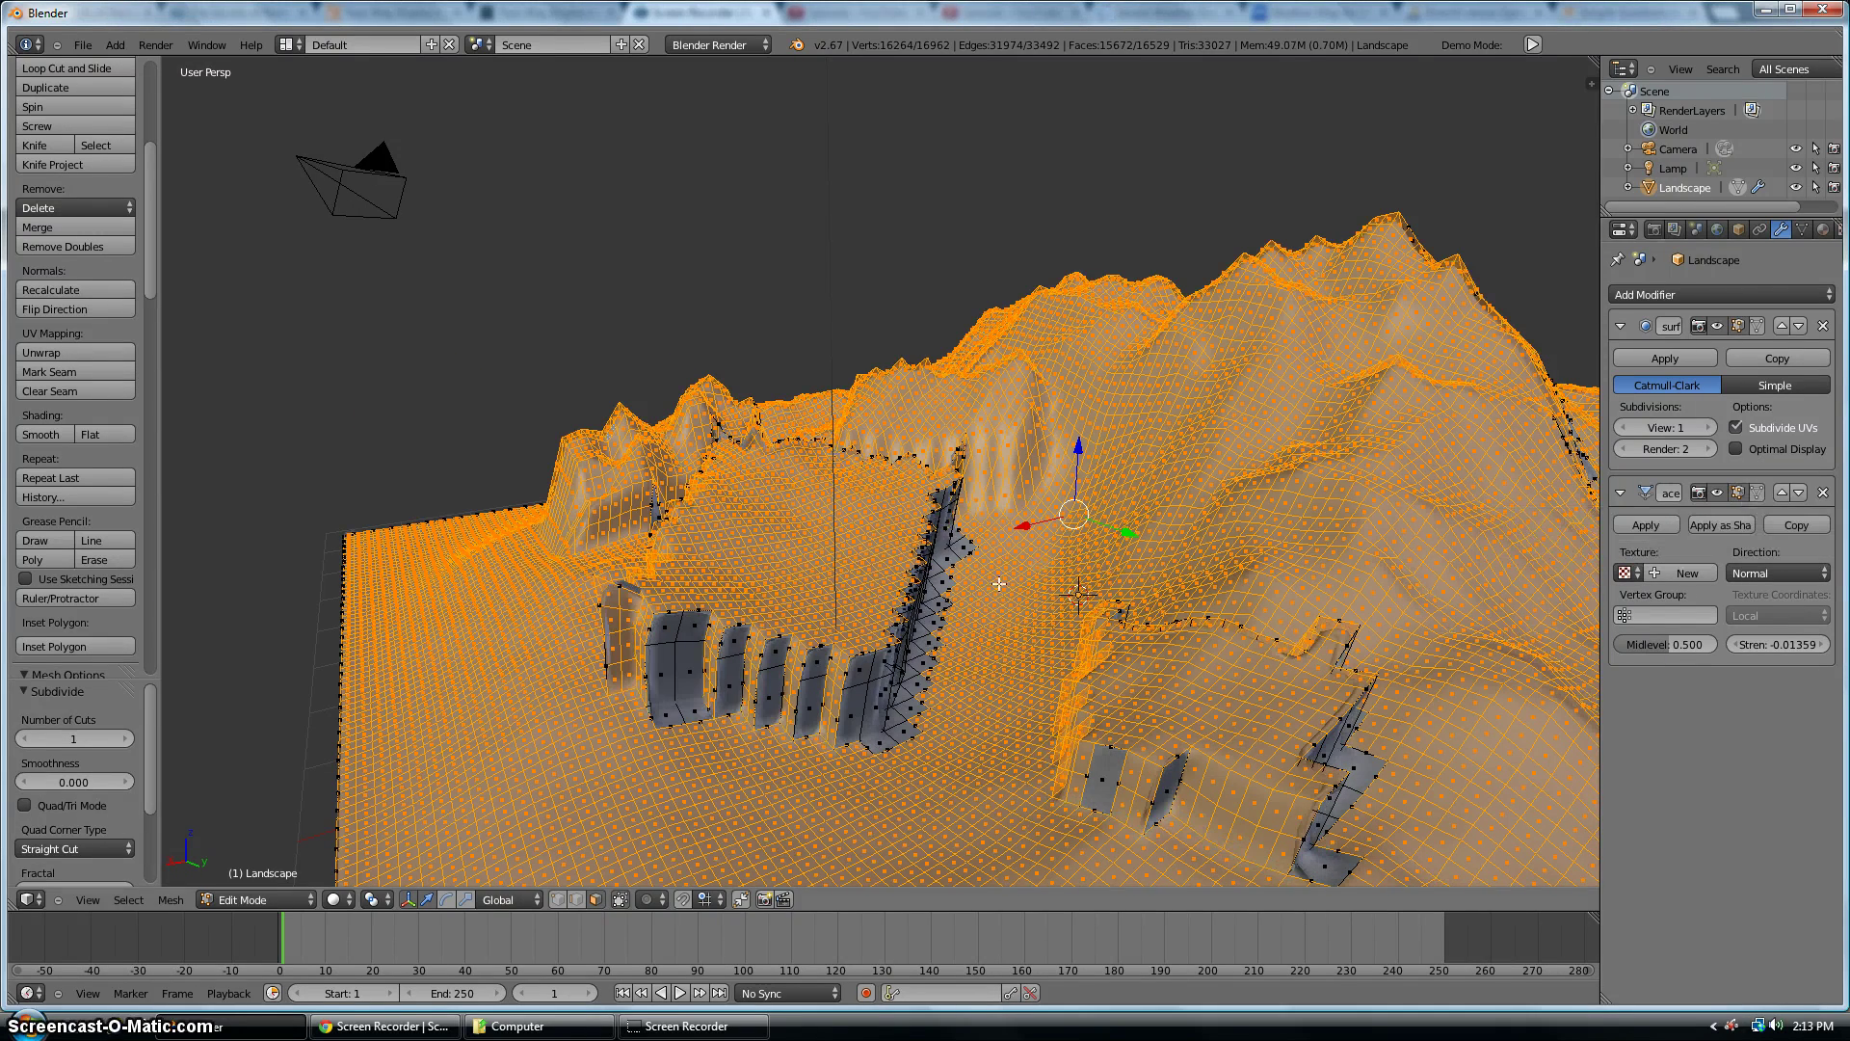
scroll(1001, 583, "up", 3)
left_click(1738, 492)
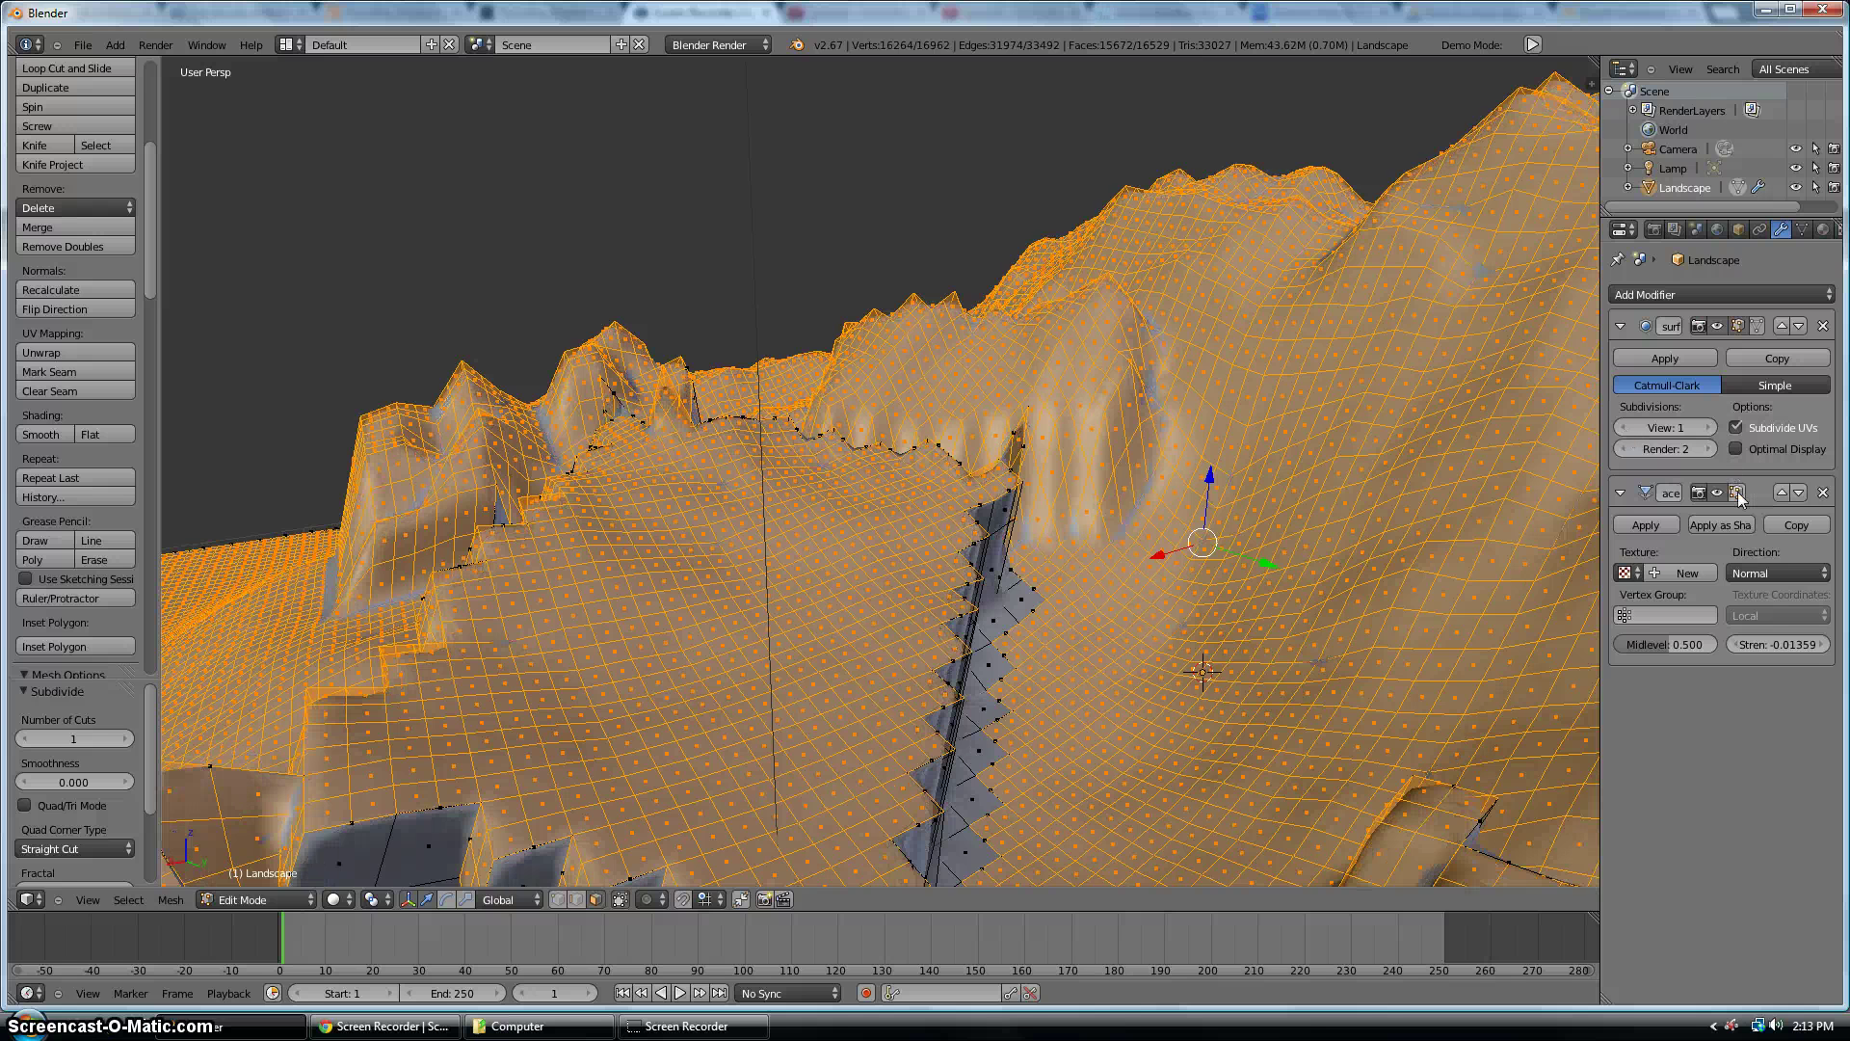
left_click(1738, 492)
left_click(1737, 491)
left_click(1737, 491)
left_click(1737, 492)
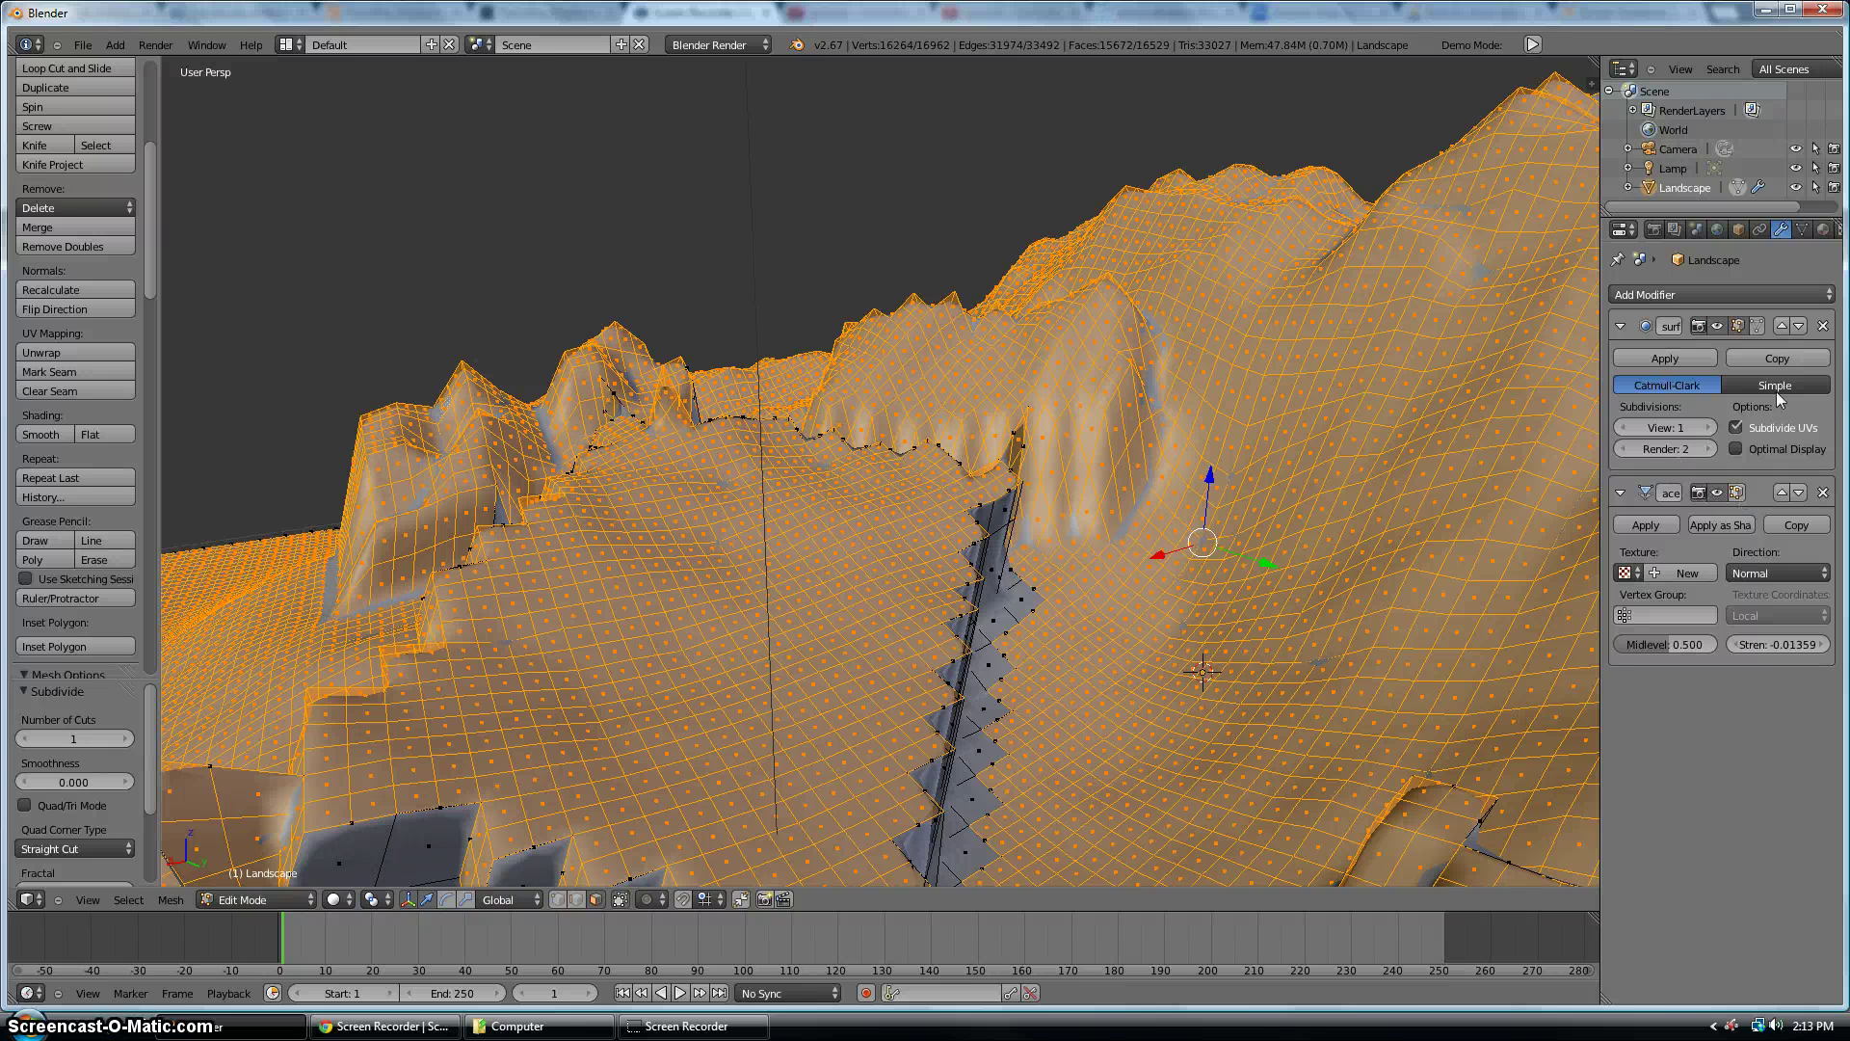
Apply the Subdivision Surface modifier to the editing cage, toggling the option to compare the smoothed and raw mesh, and leave it on
left_click(1755, 327)
middle_click_drag(1018, 561, 1097, 541)
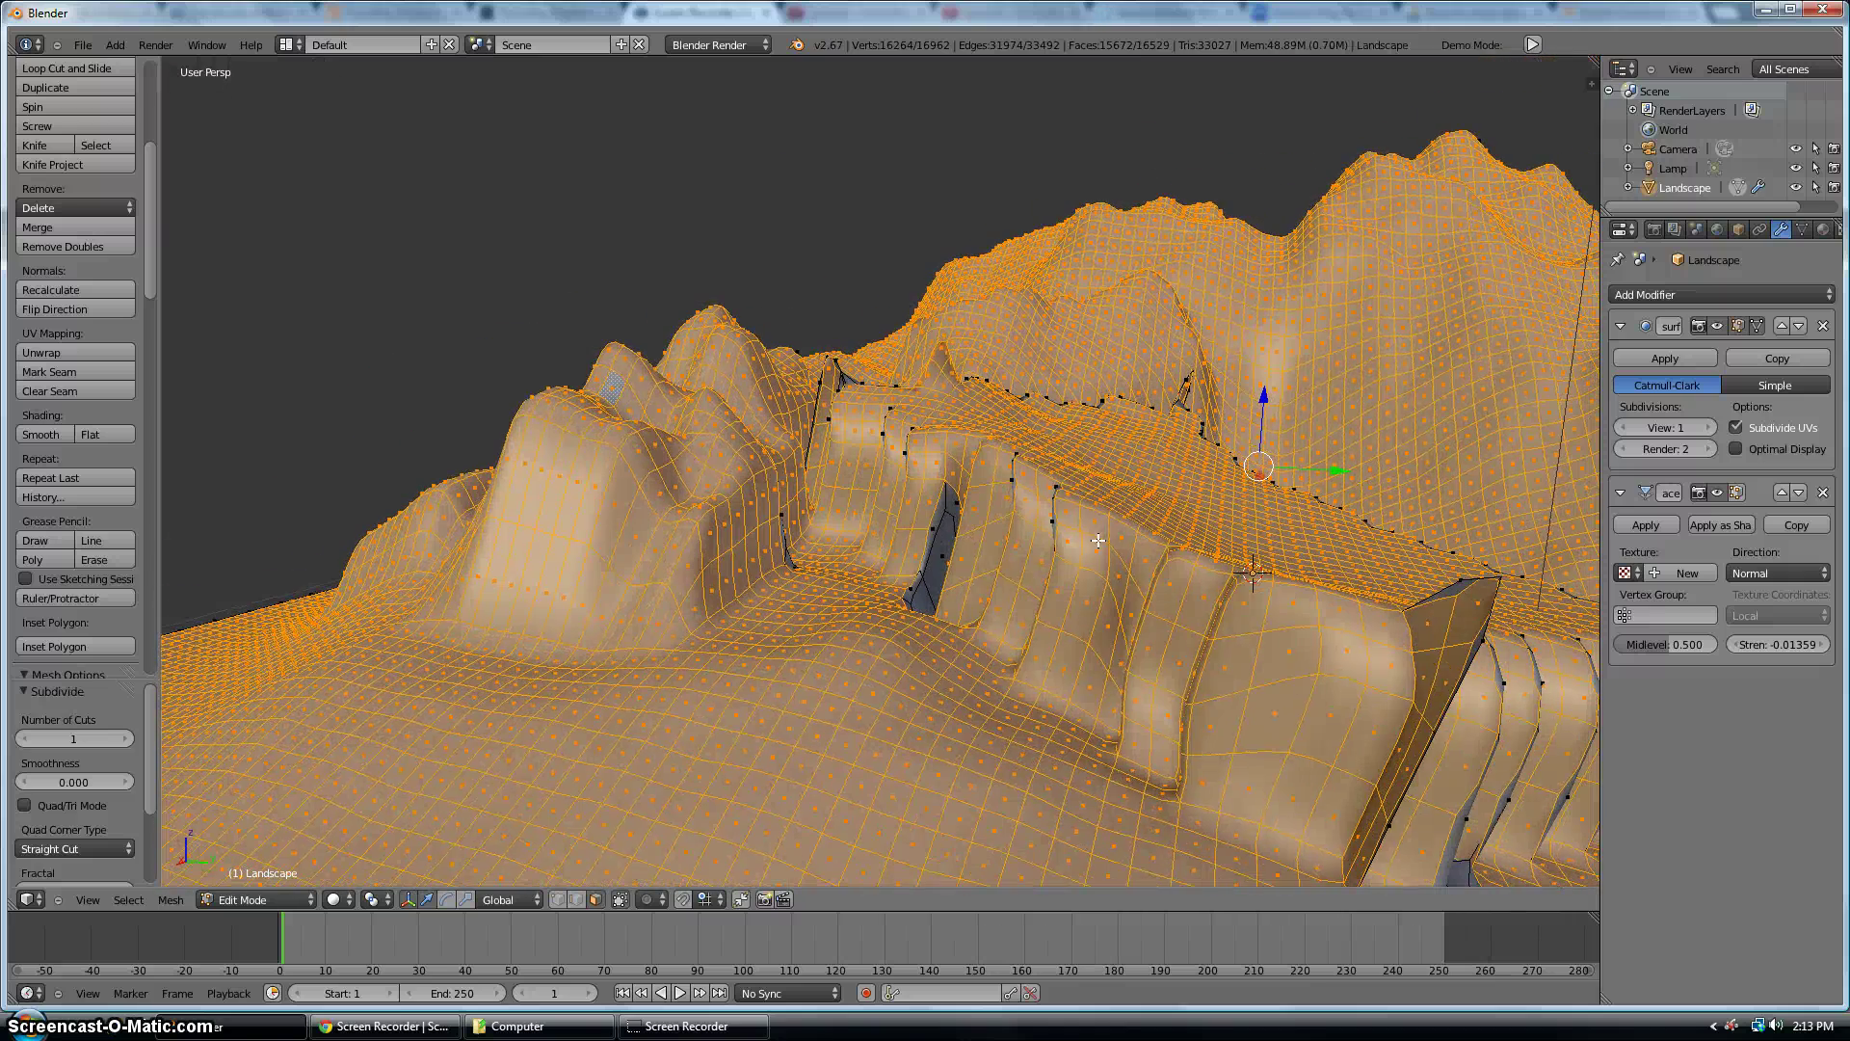
left_click(1757, 326)
middle_click_drag(599, 445, 829, 333)
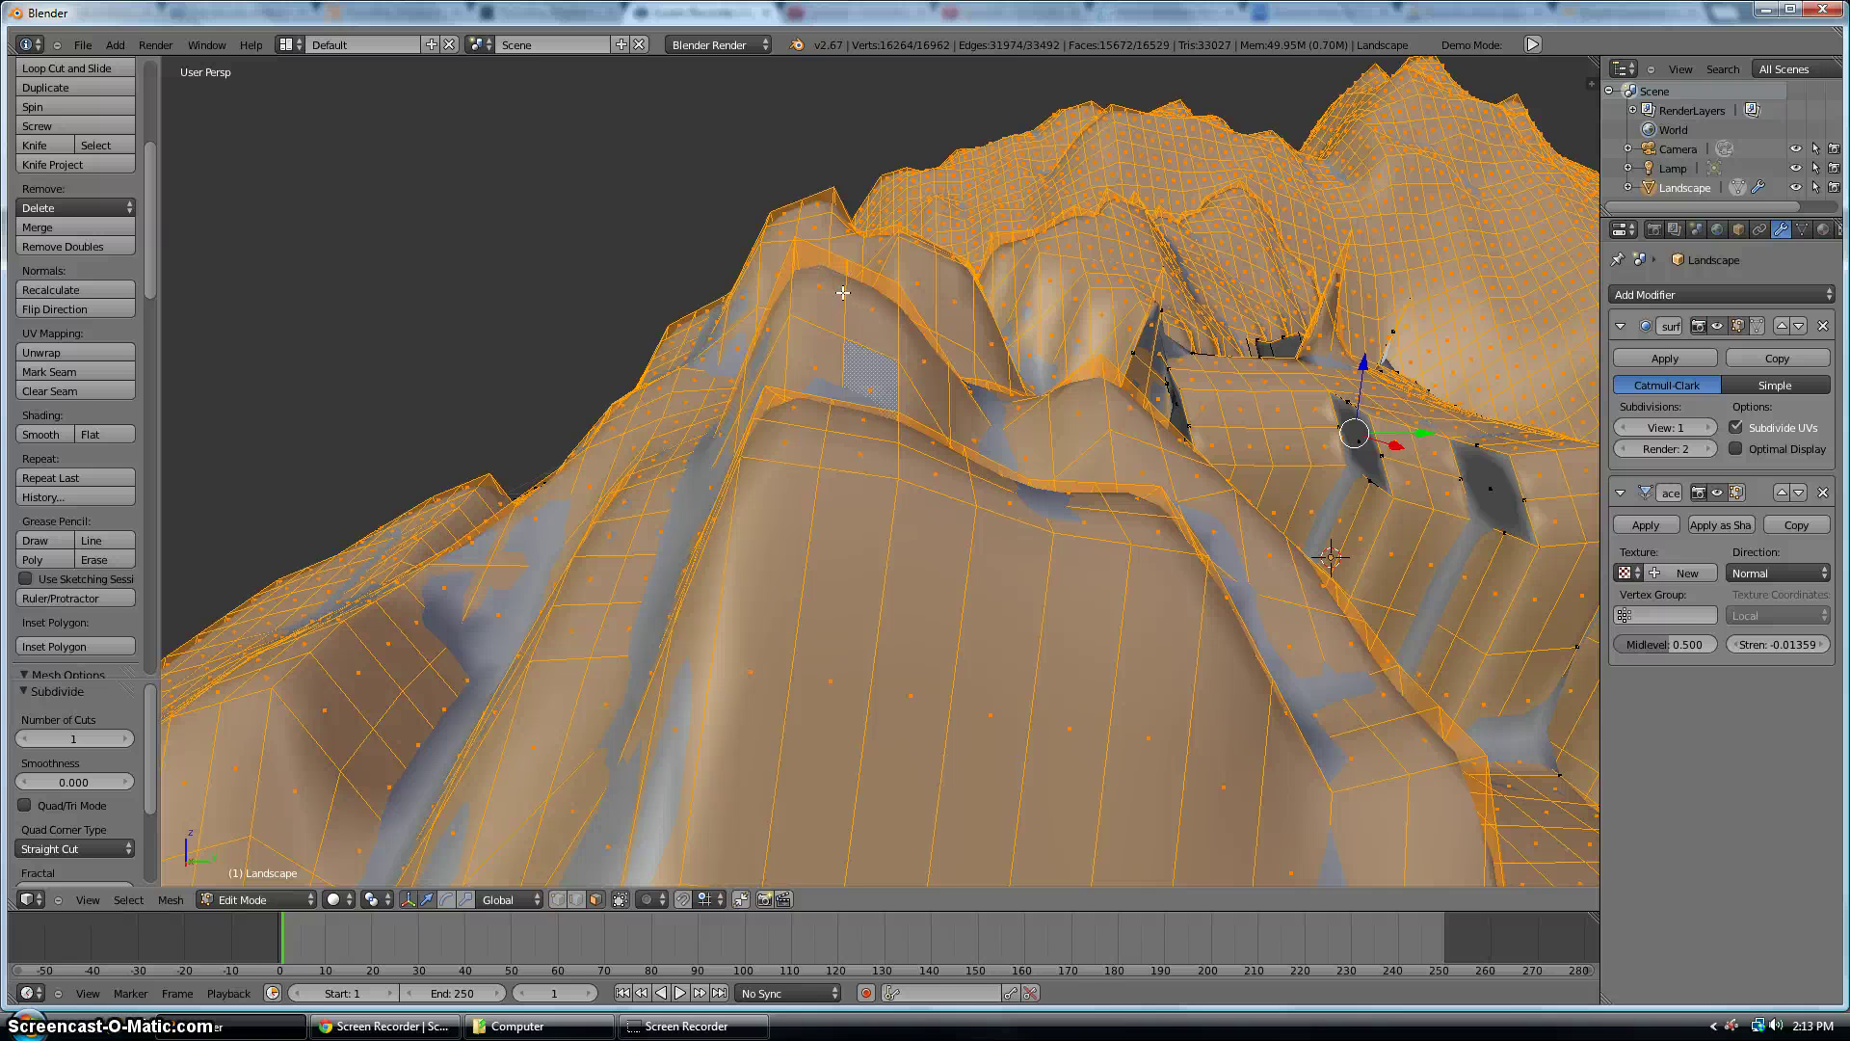
left_click(1756, 330)
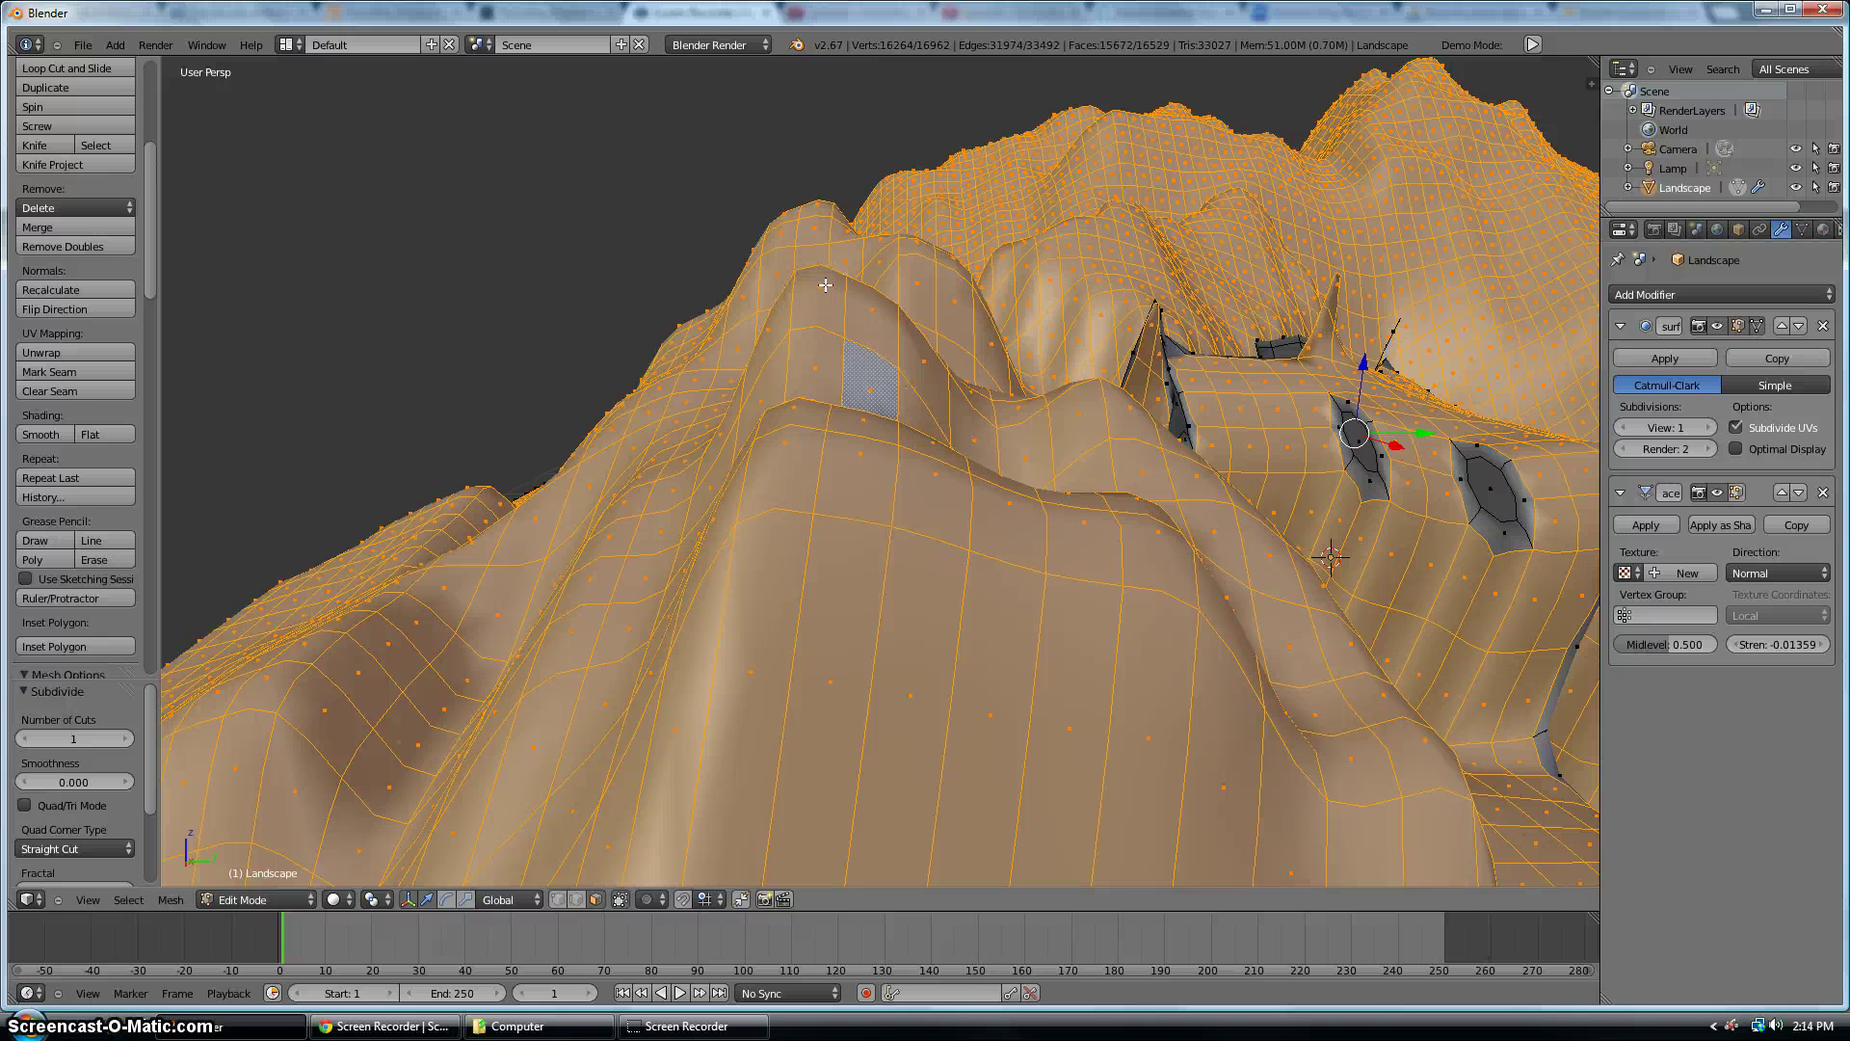
left_click(1759, 326)
left_click(1761, 327)
left_click(1762, 327)
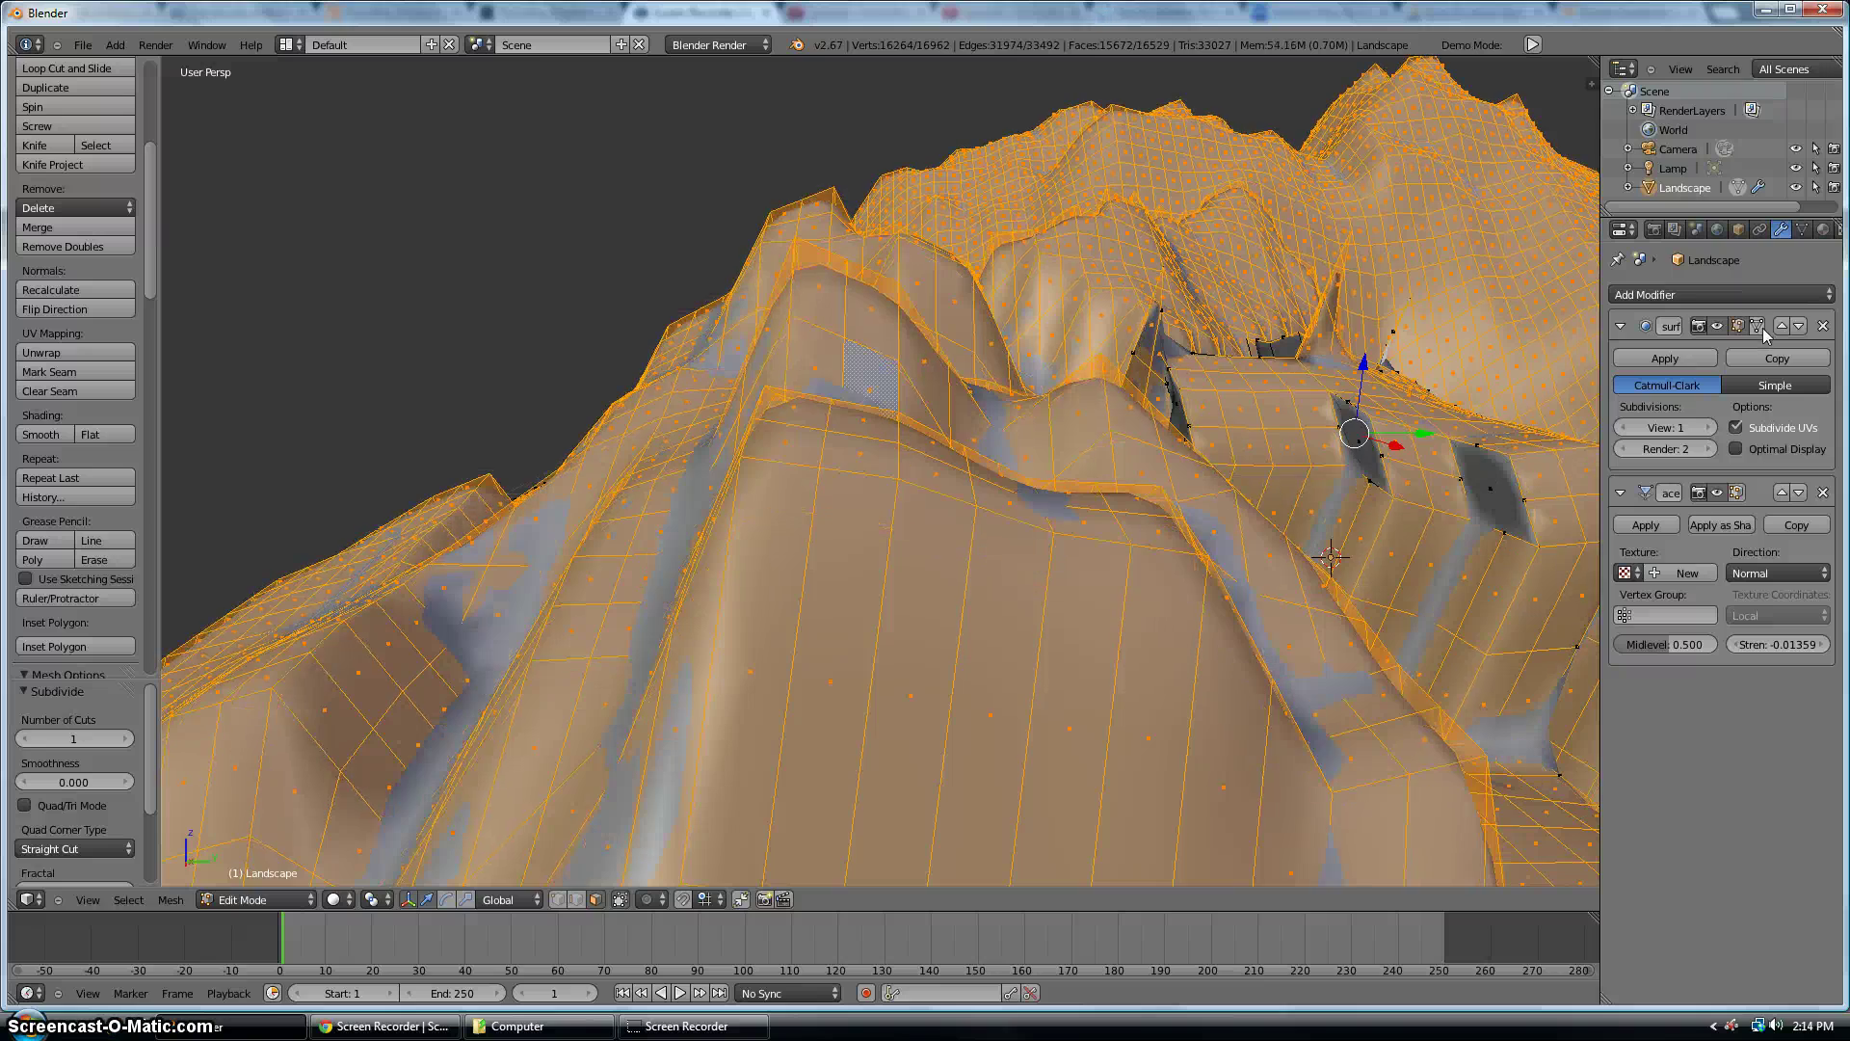
left_click(1761, 328)
Deselect all faces and examine the smoothed terrain mesh around the plateau and the lower slopes
middle_click_drag(1390, 564, 1265, 569)
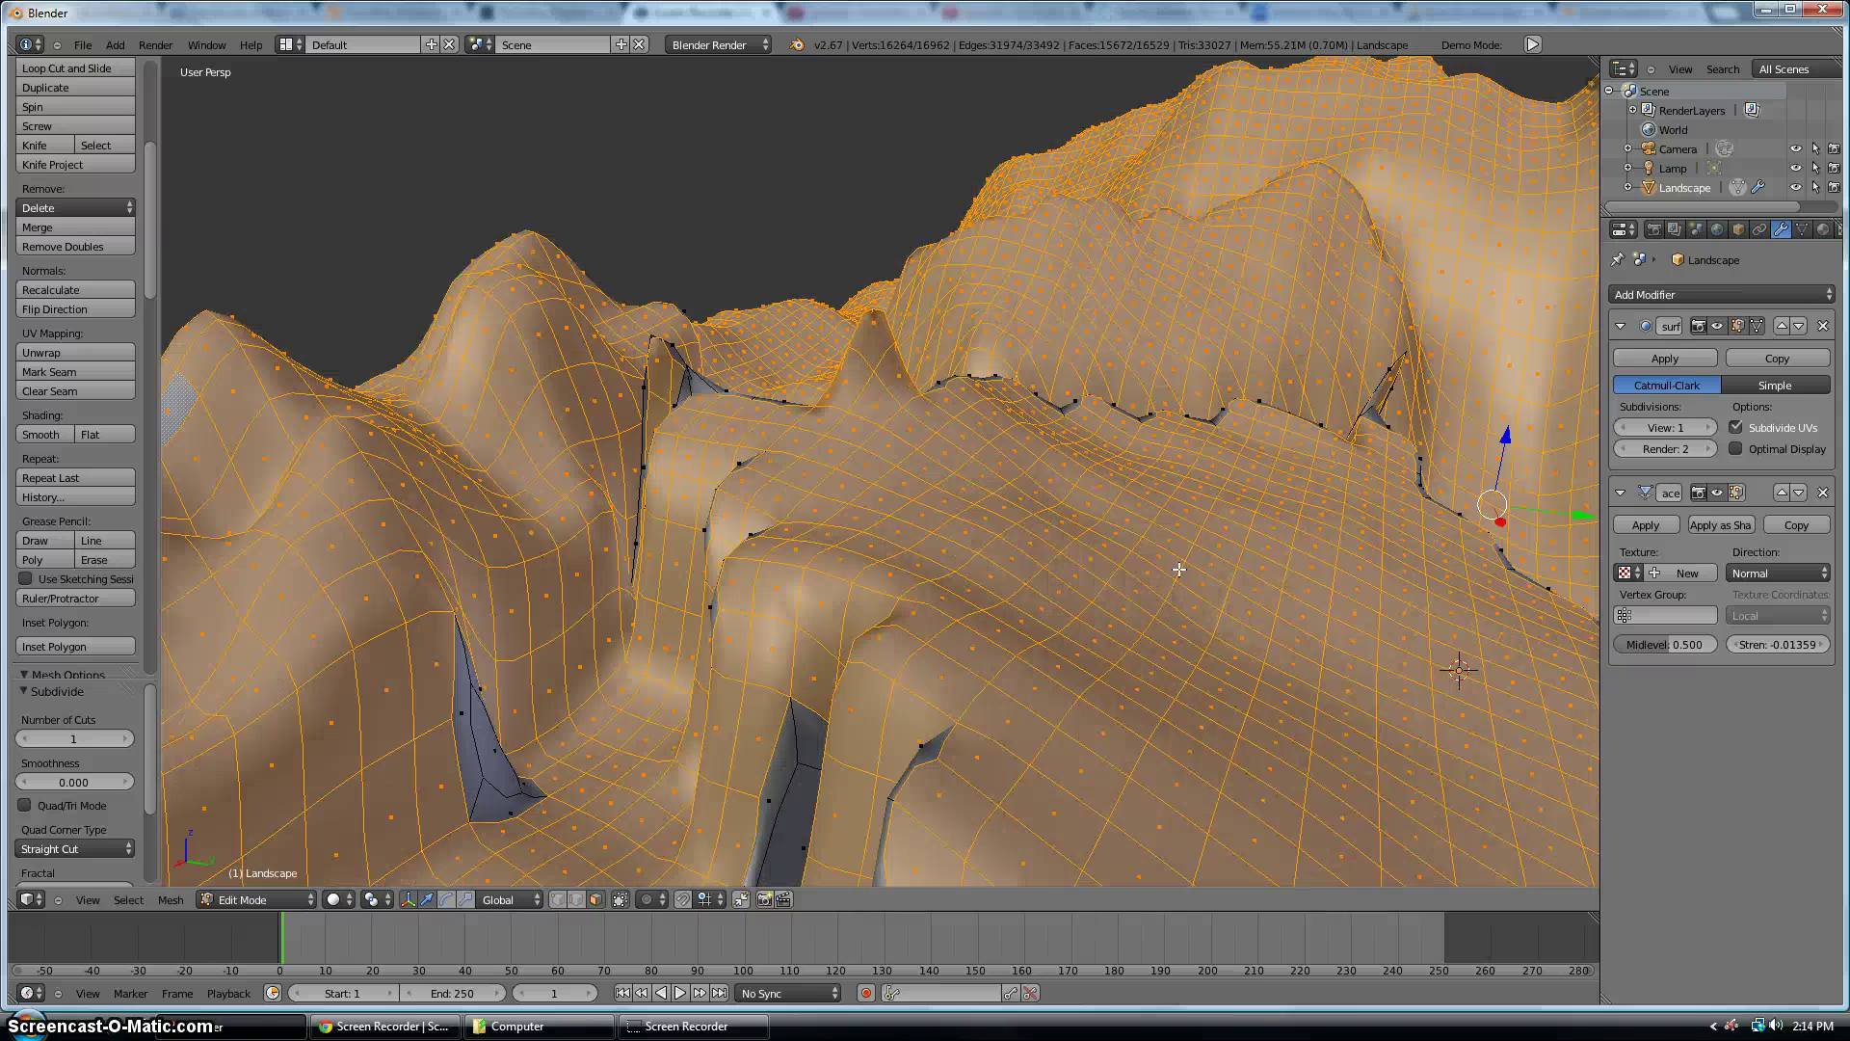
scroll(1179, 569, "down", 10)
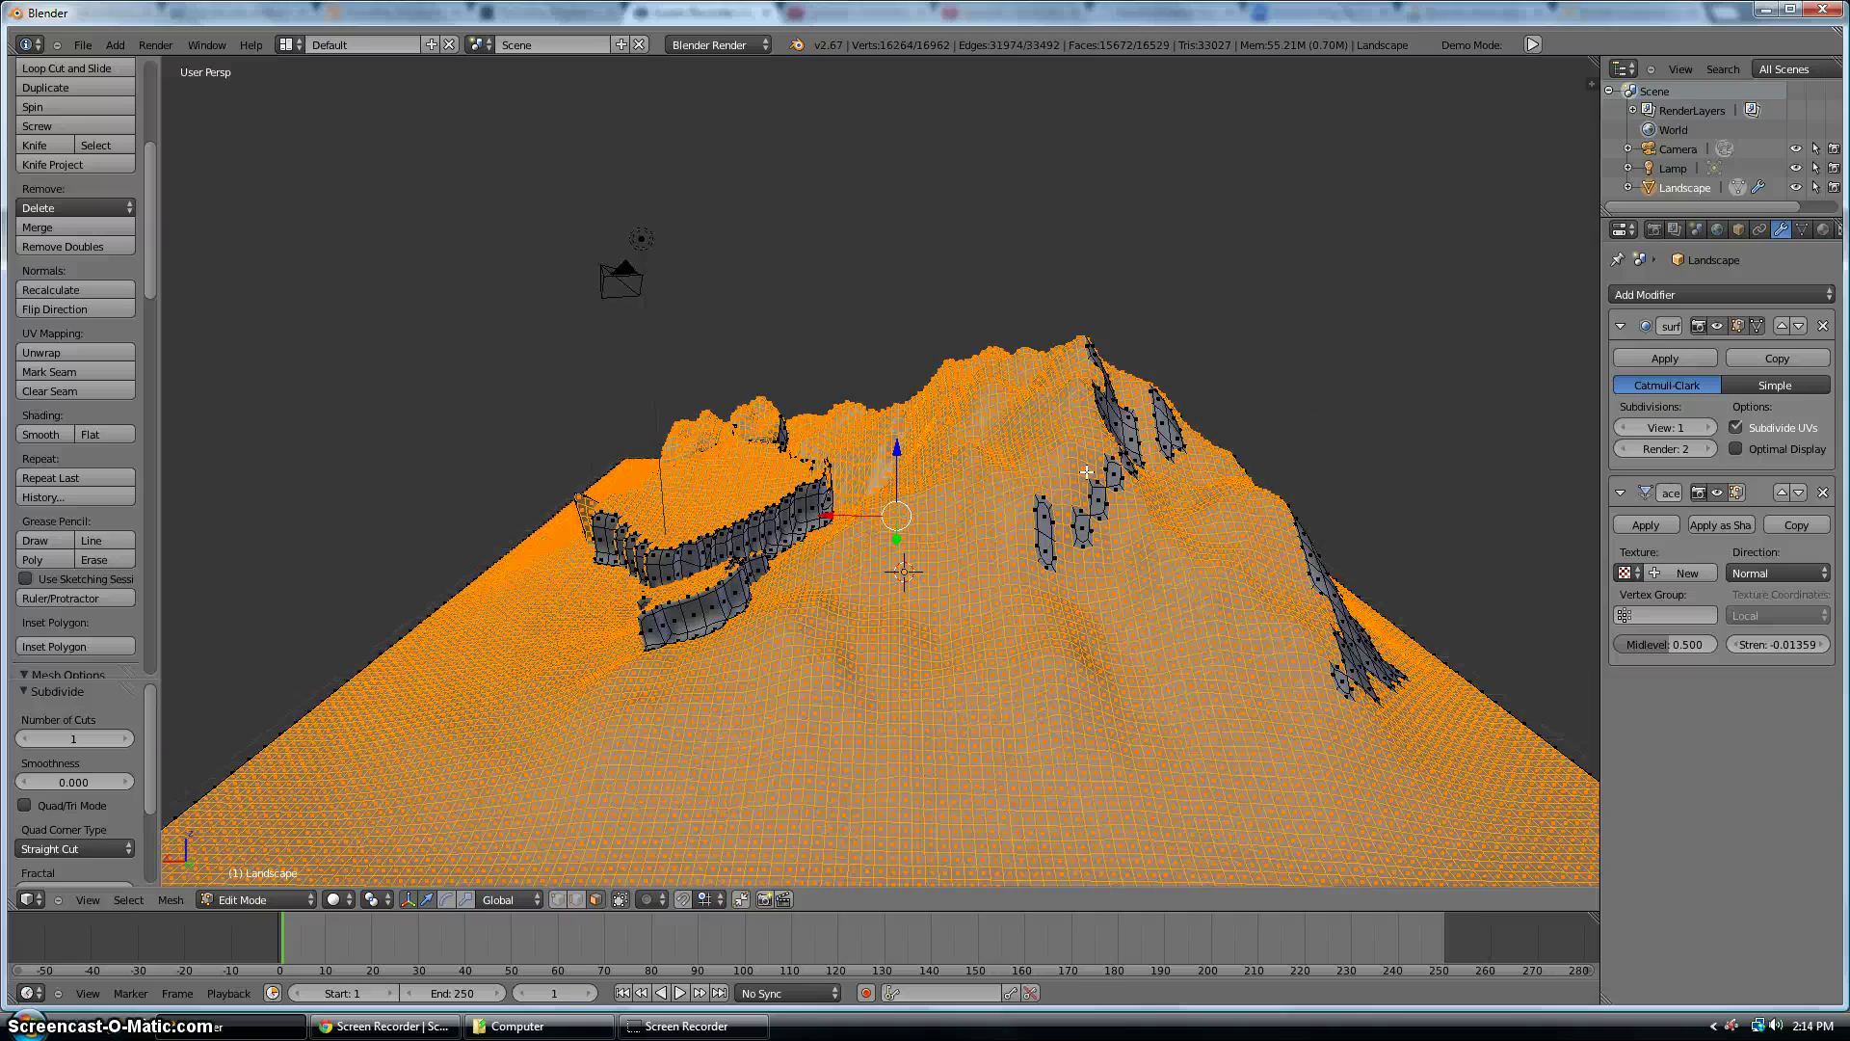
key("a")
middle_click_drag(943, 477, 997, 498)
scroll(997, 498, "up", 10)
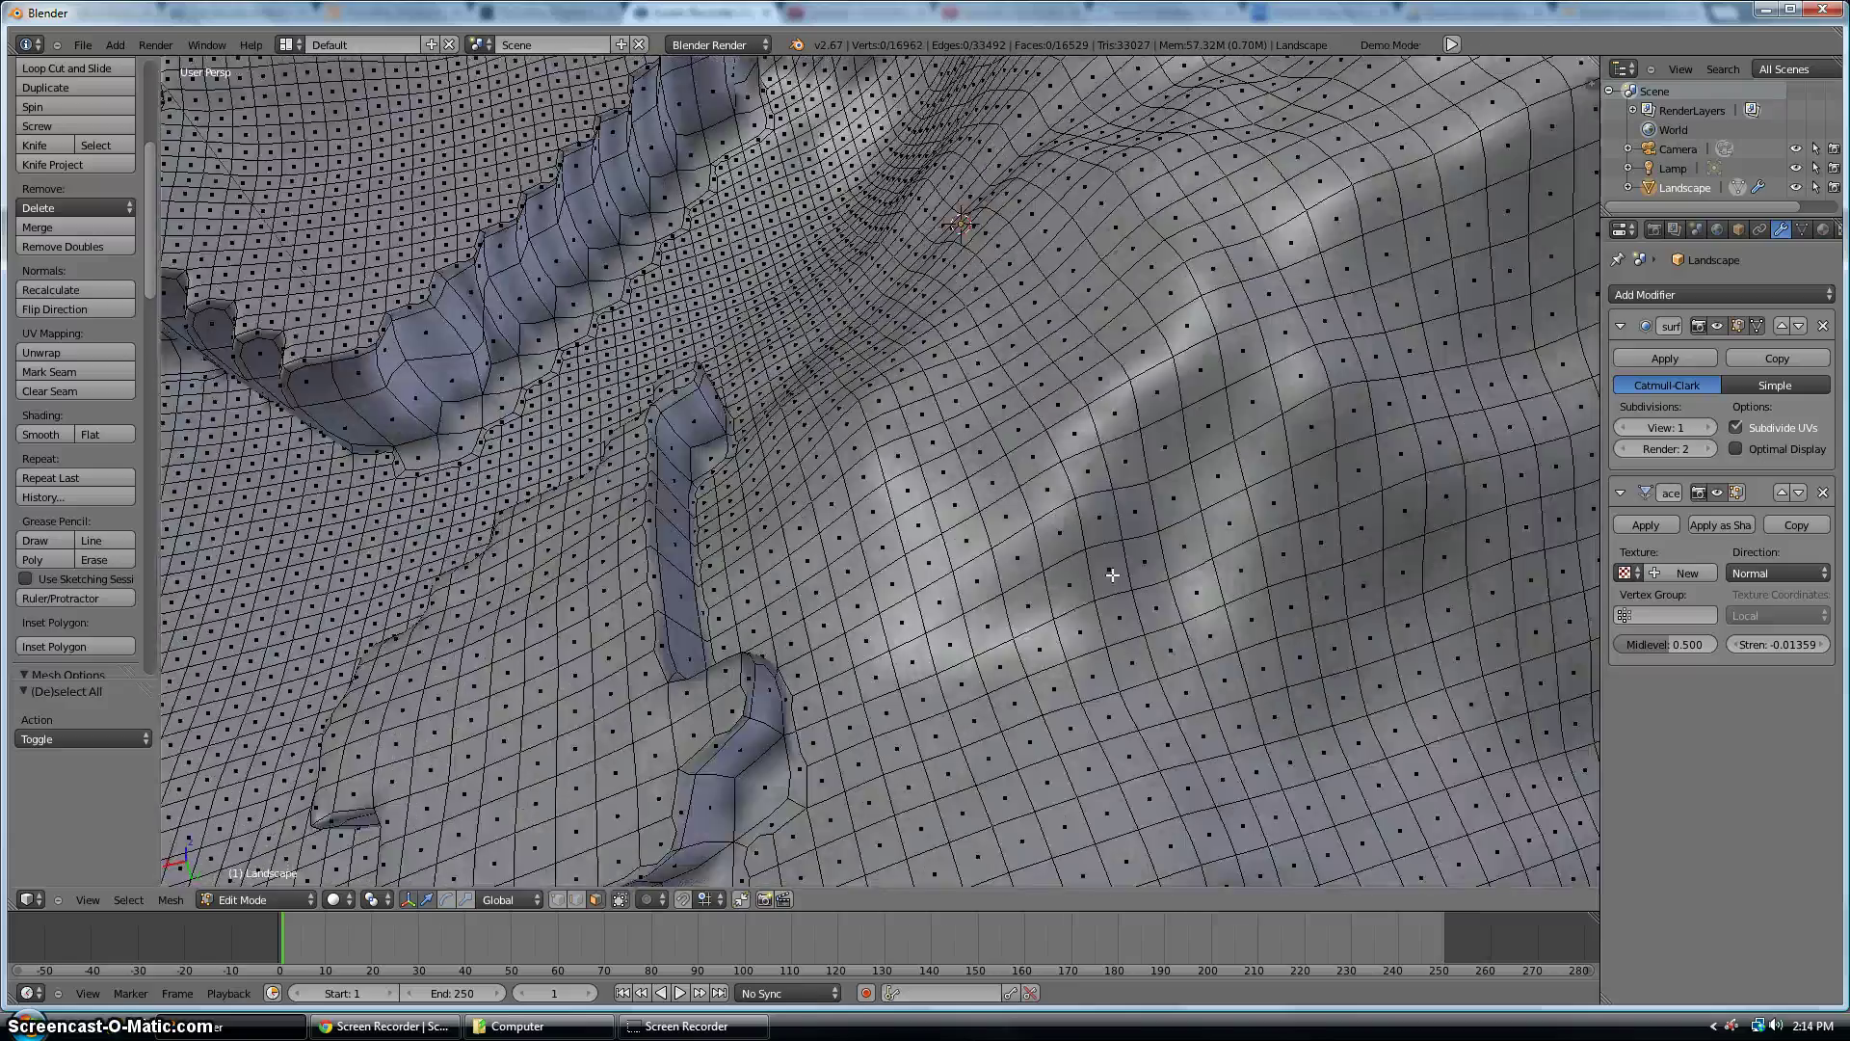
middle_click_drag(1112, 575, 1145, 587)
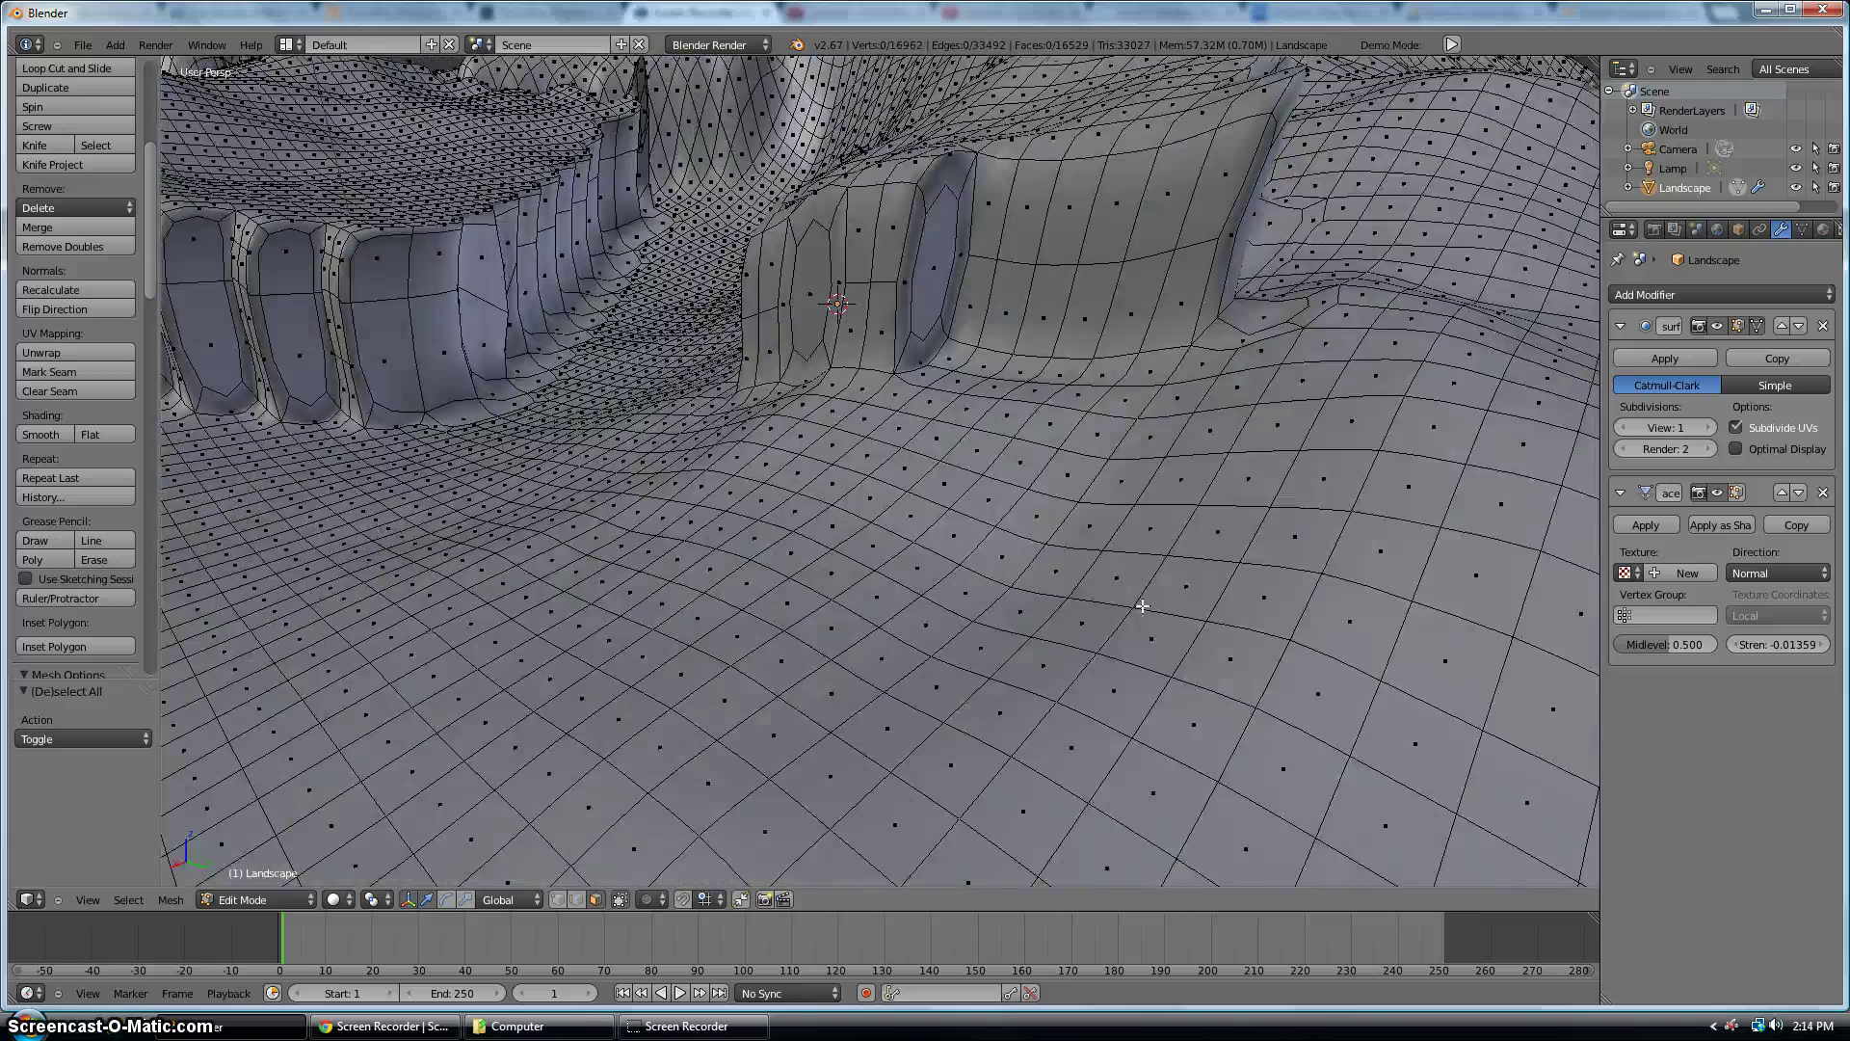
scroll(1142, 605, "down", 10)
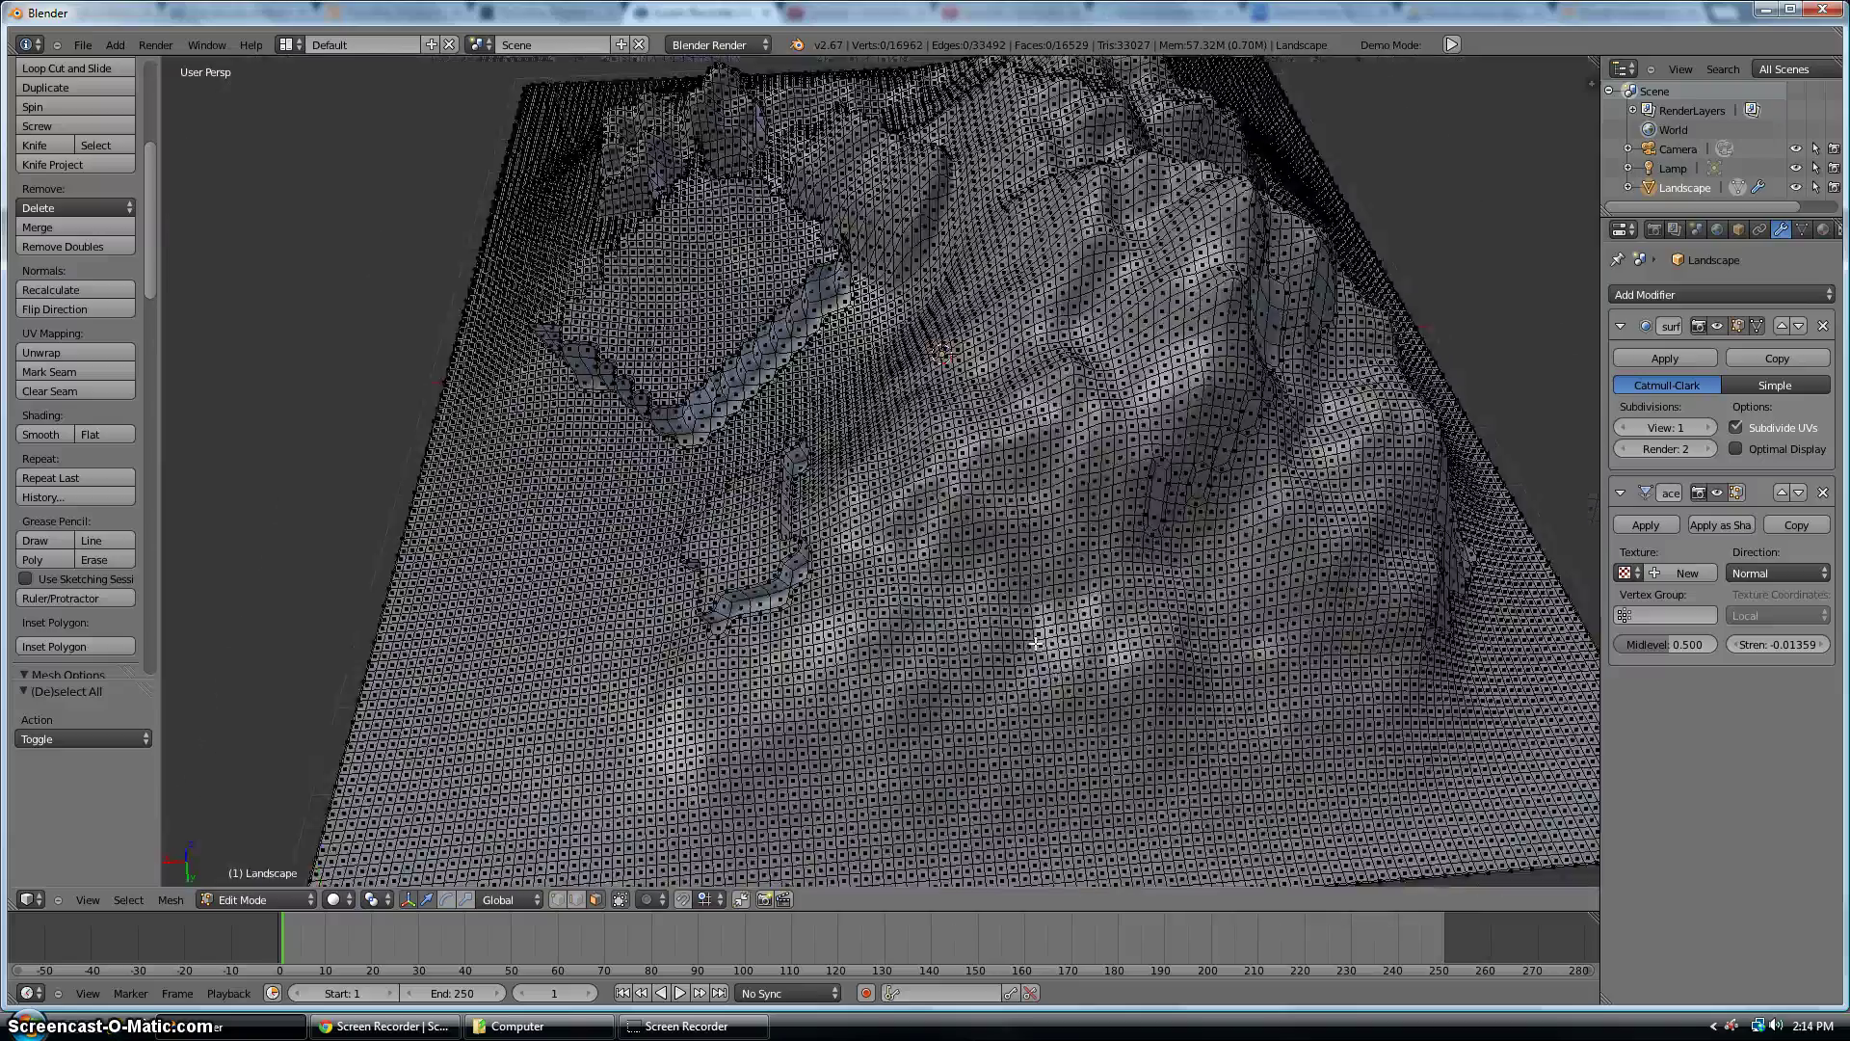
Set the Subdivision Surface modifier's View subdivisions to 0, switching between levels 0 and 1 to compare the plateau's smoothing
scroll(1035, 644, "up", 8)
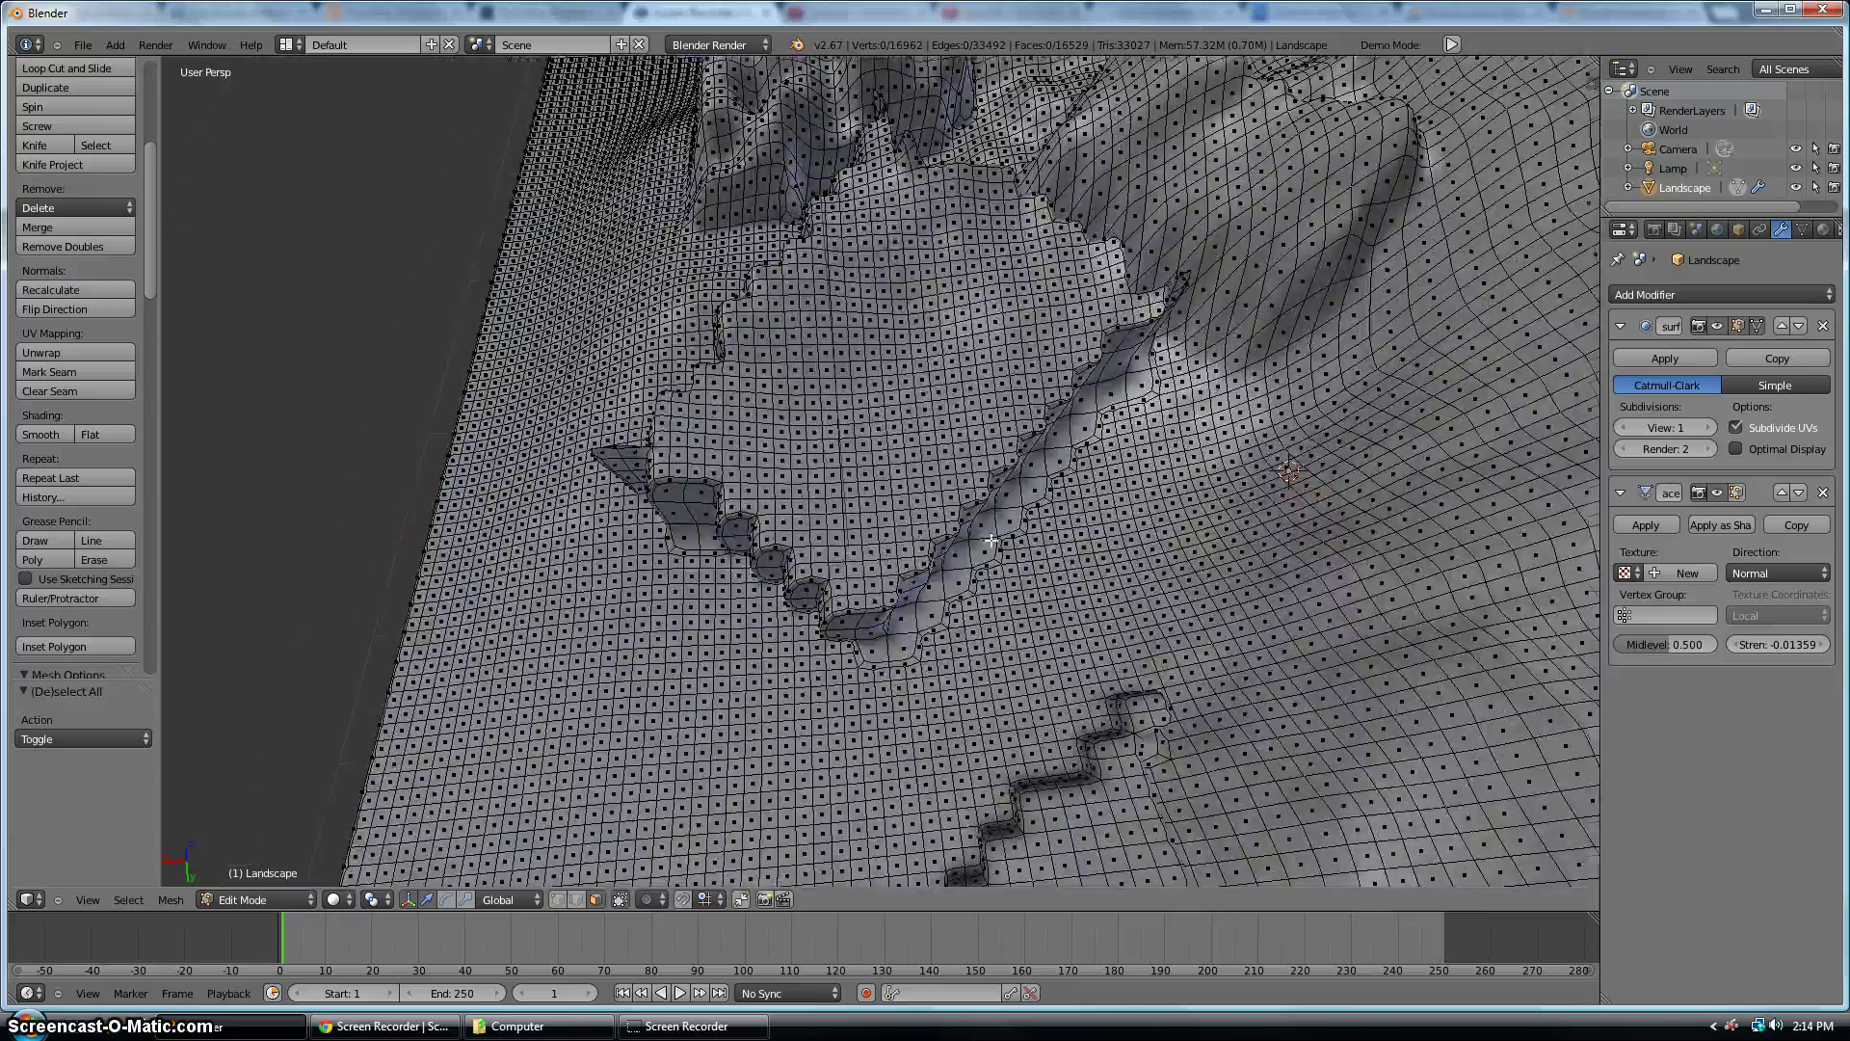
middle_click_drag(990, 541, 669, 578)
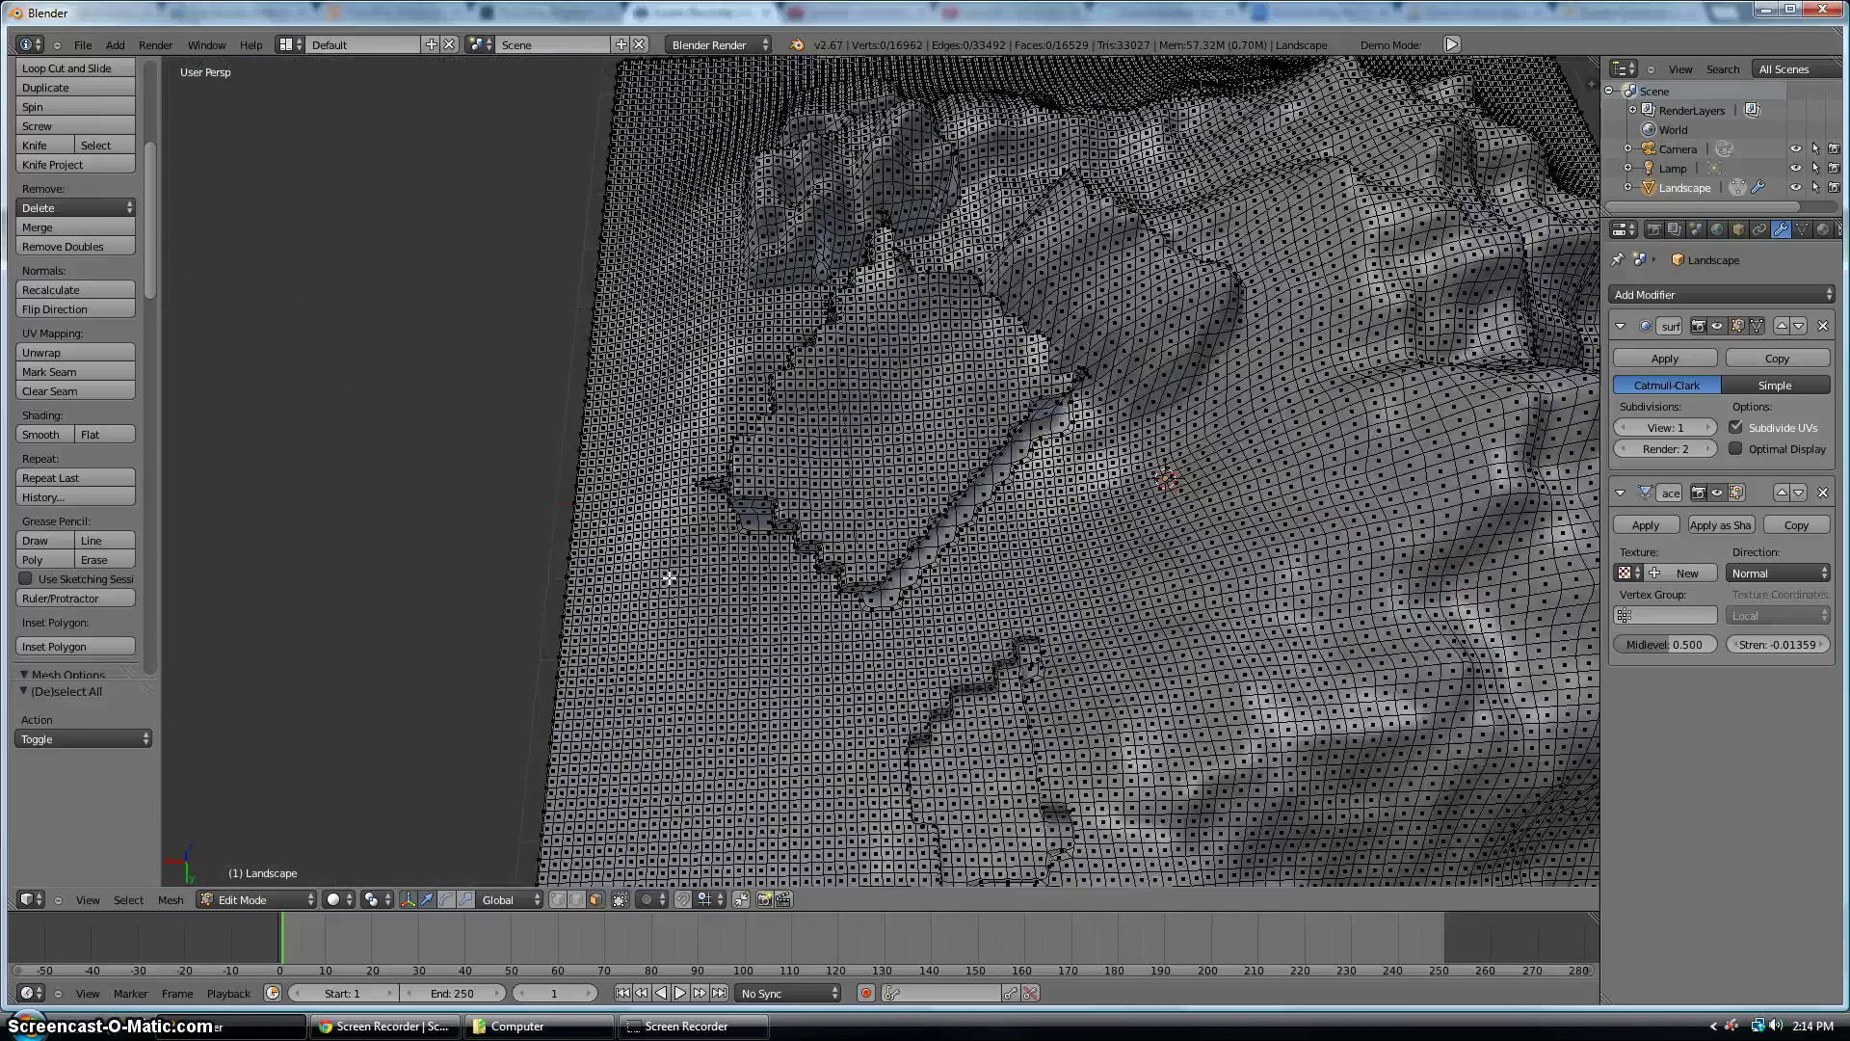
scroll(669, 578, "up", 4)
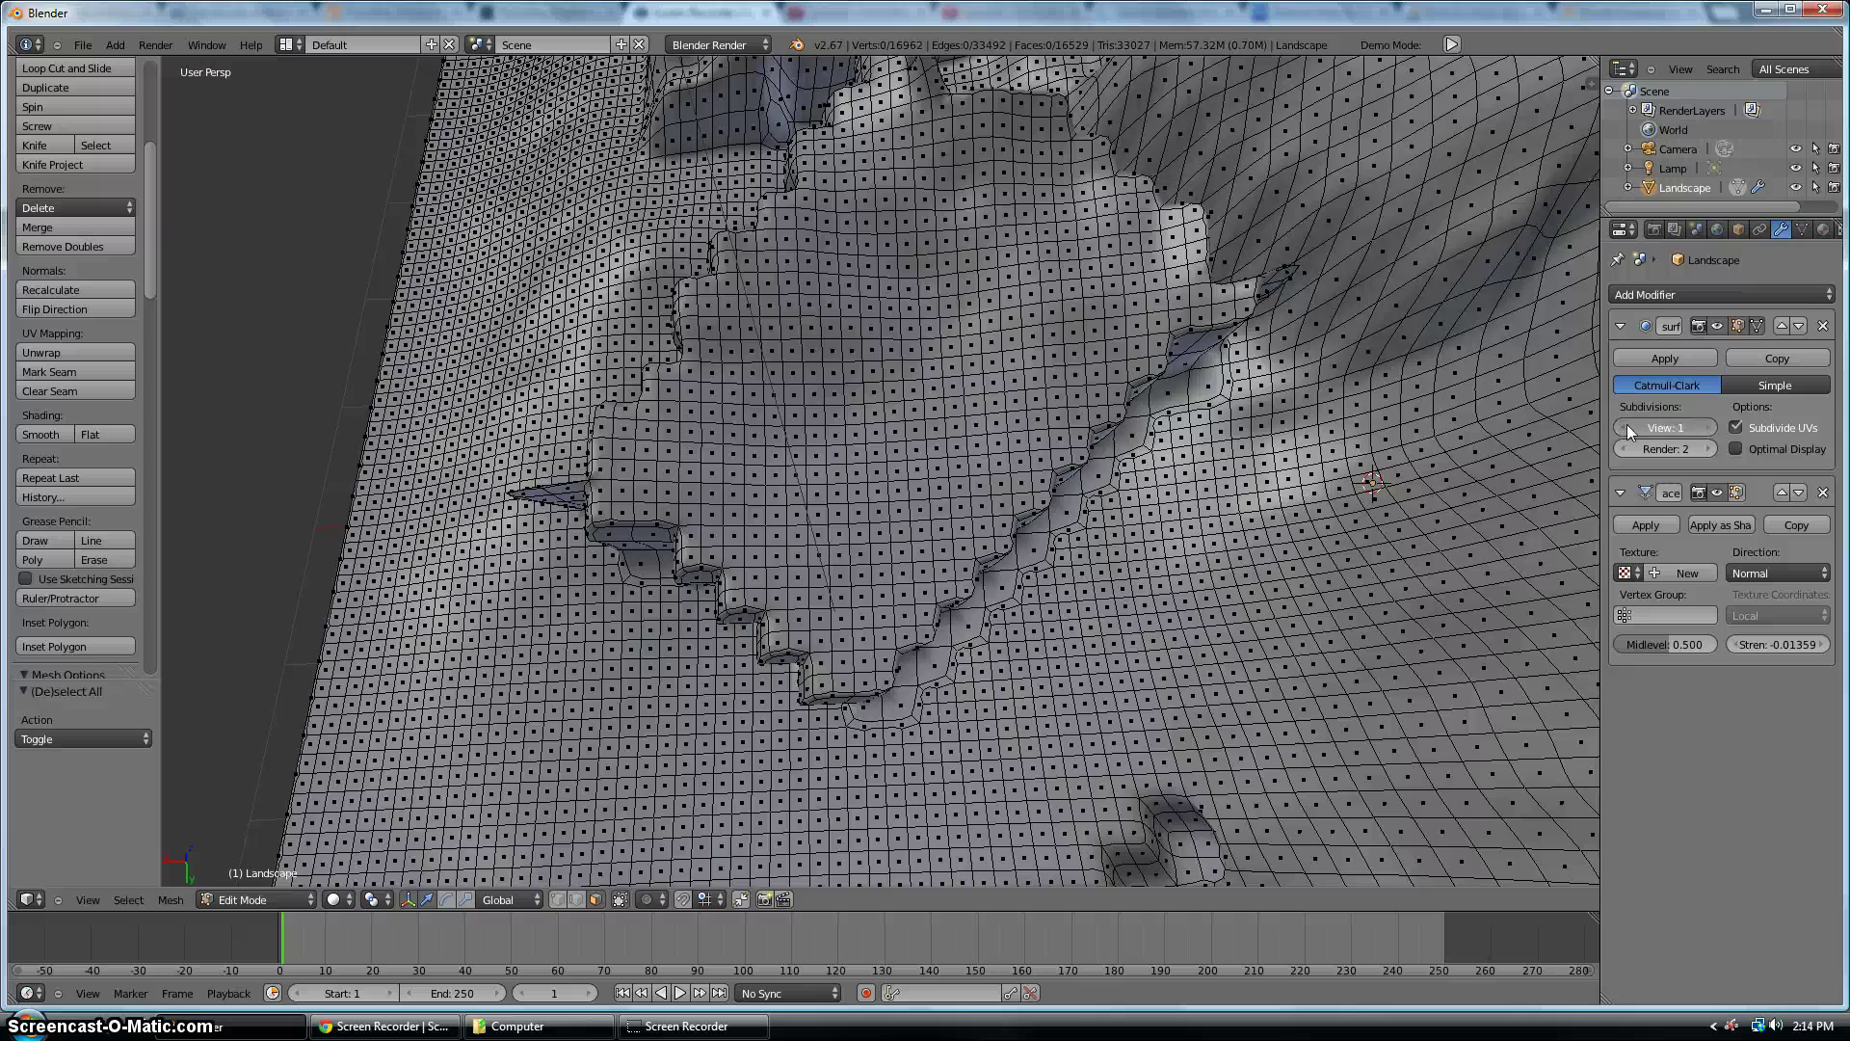
left_click(1626, 427)
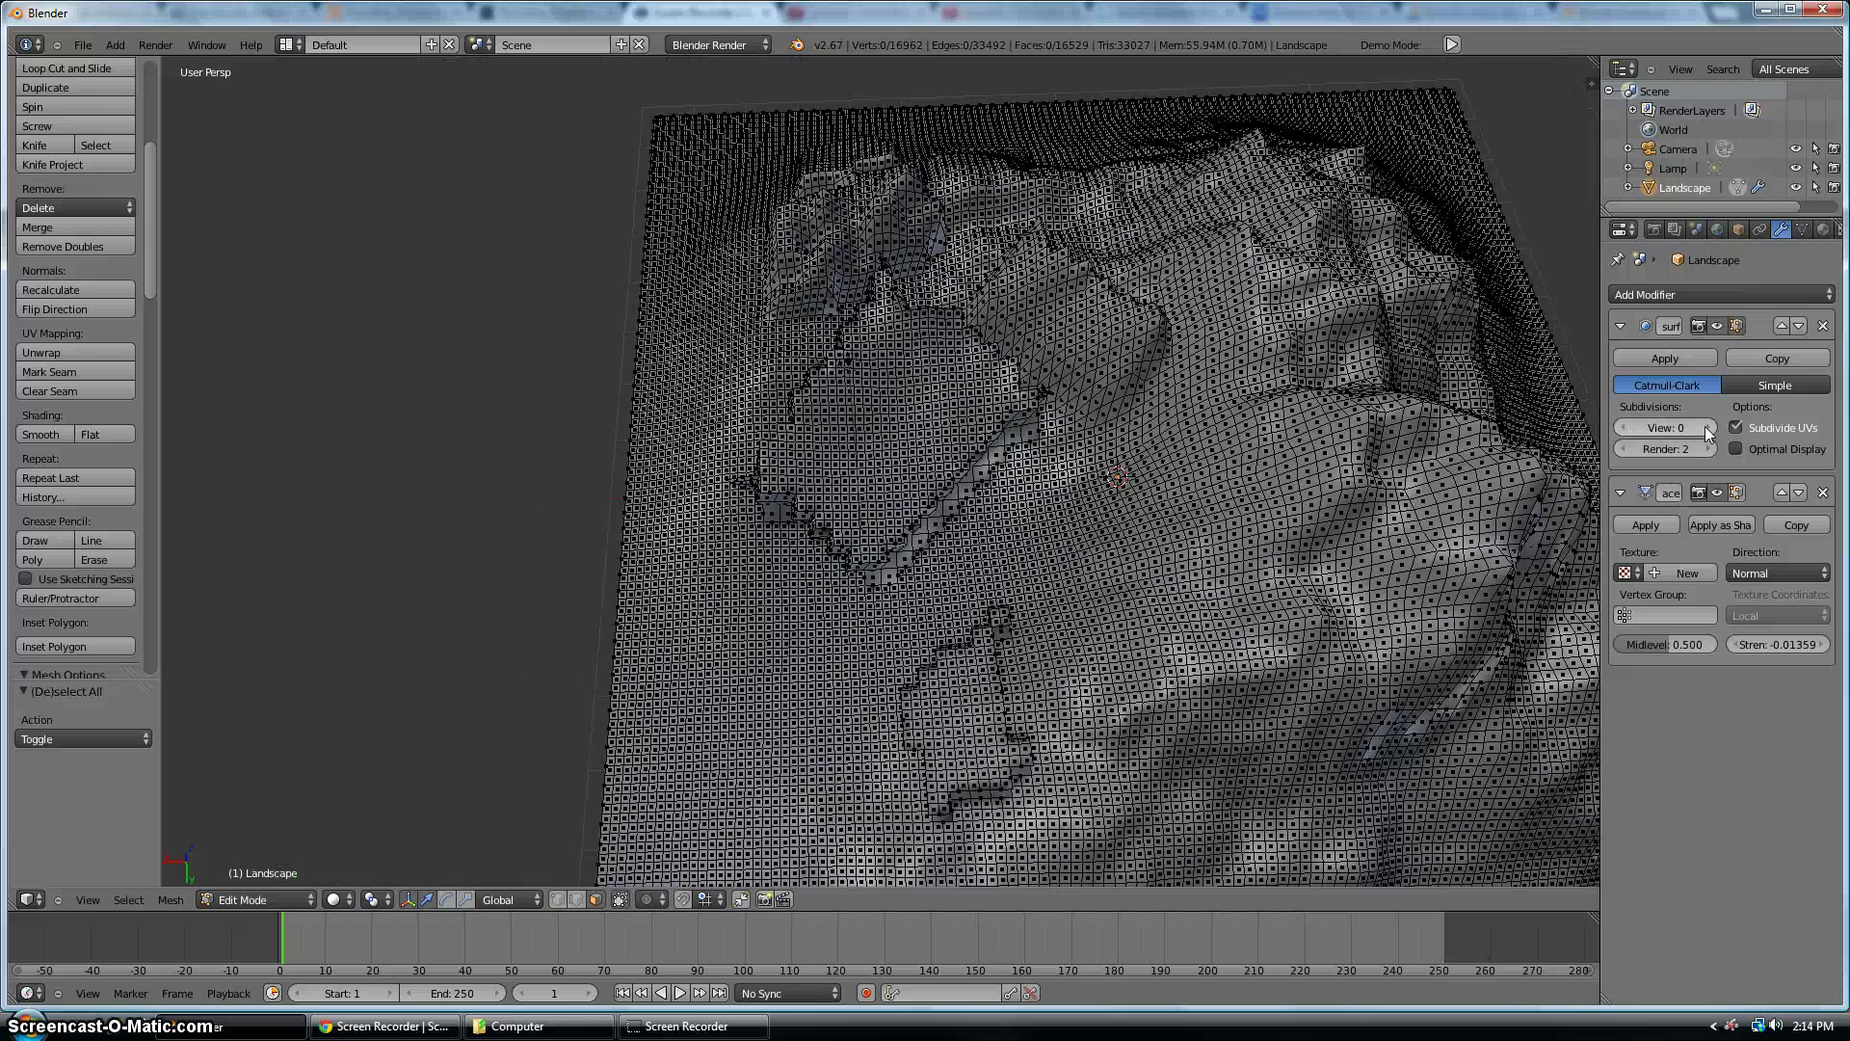
left_click(1705, 426)
left_click(1633, 425)
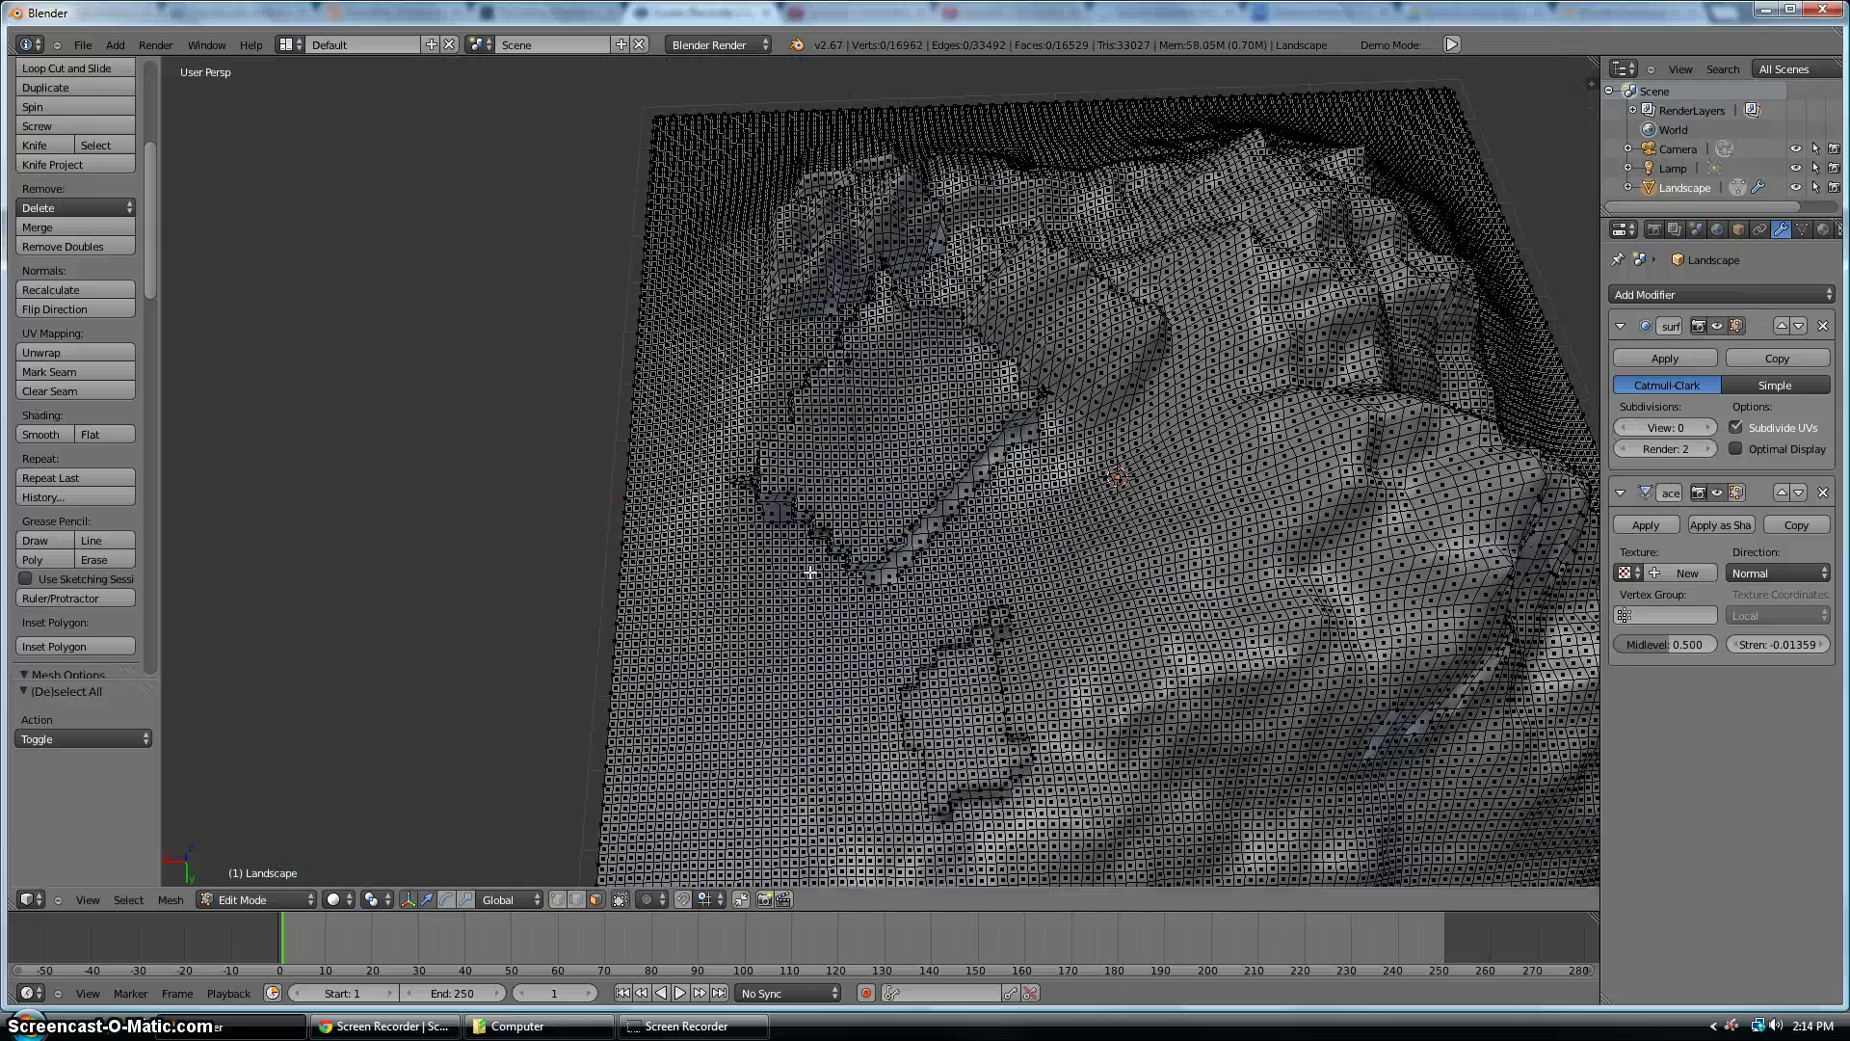
Examine the unsmoothed plateau edges, cliff walls and neighbouring raised areas of the terrain from close up and from the side
middle_click_drag(809, 572, 990, 539)
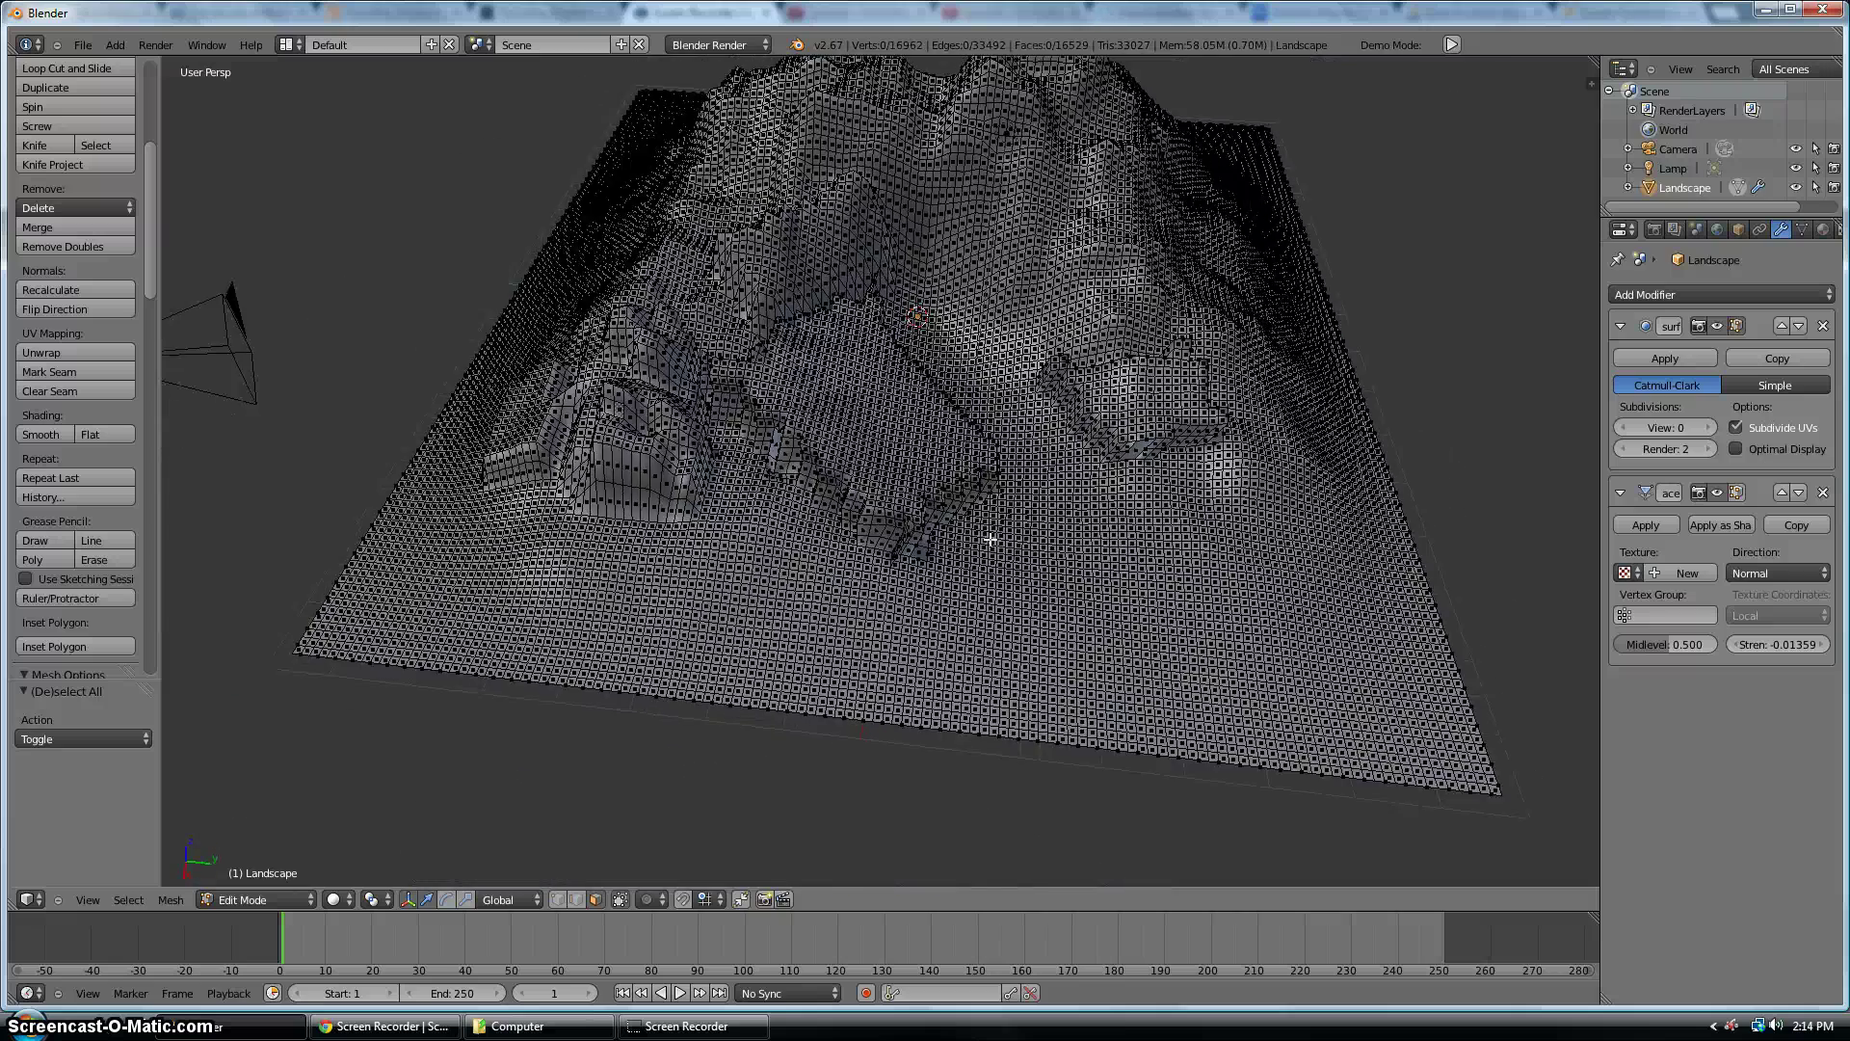
scroll(1006, 540, "up", 8)
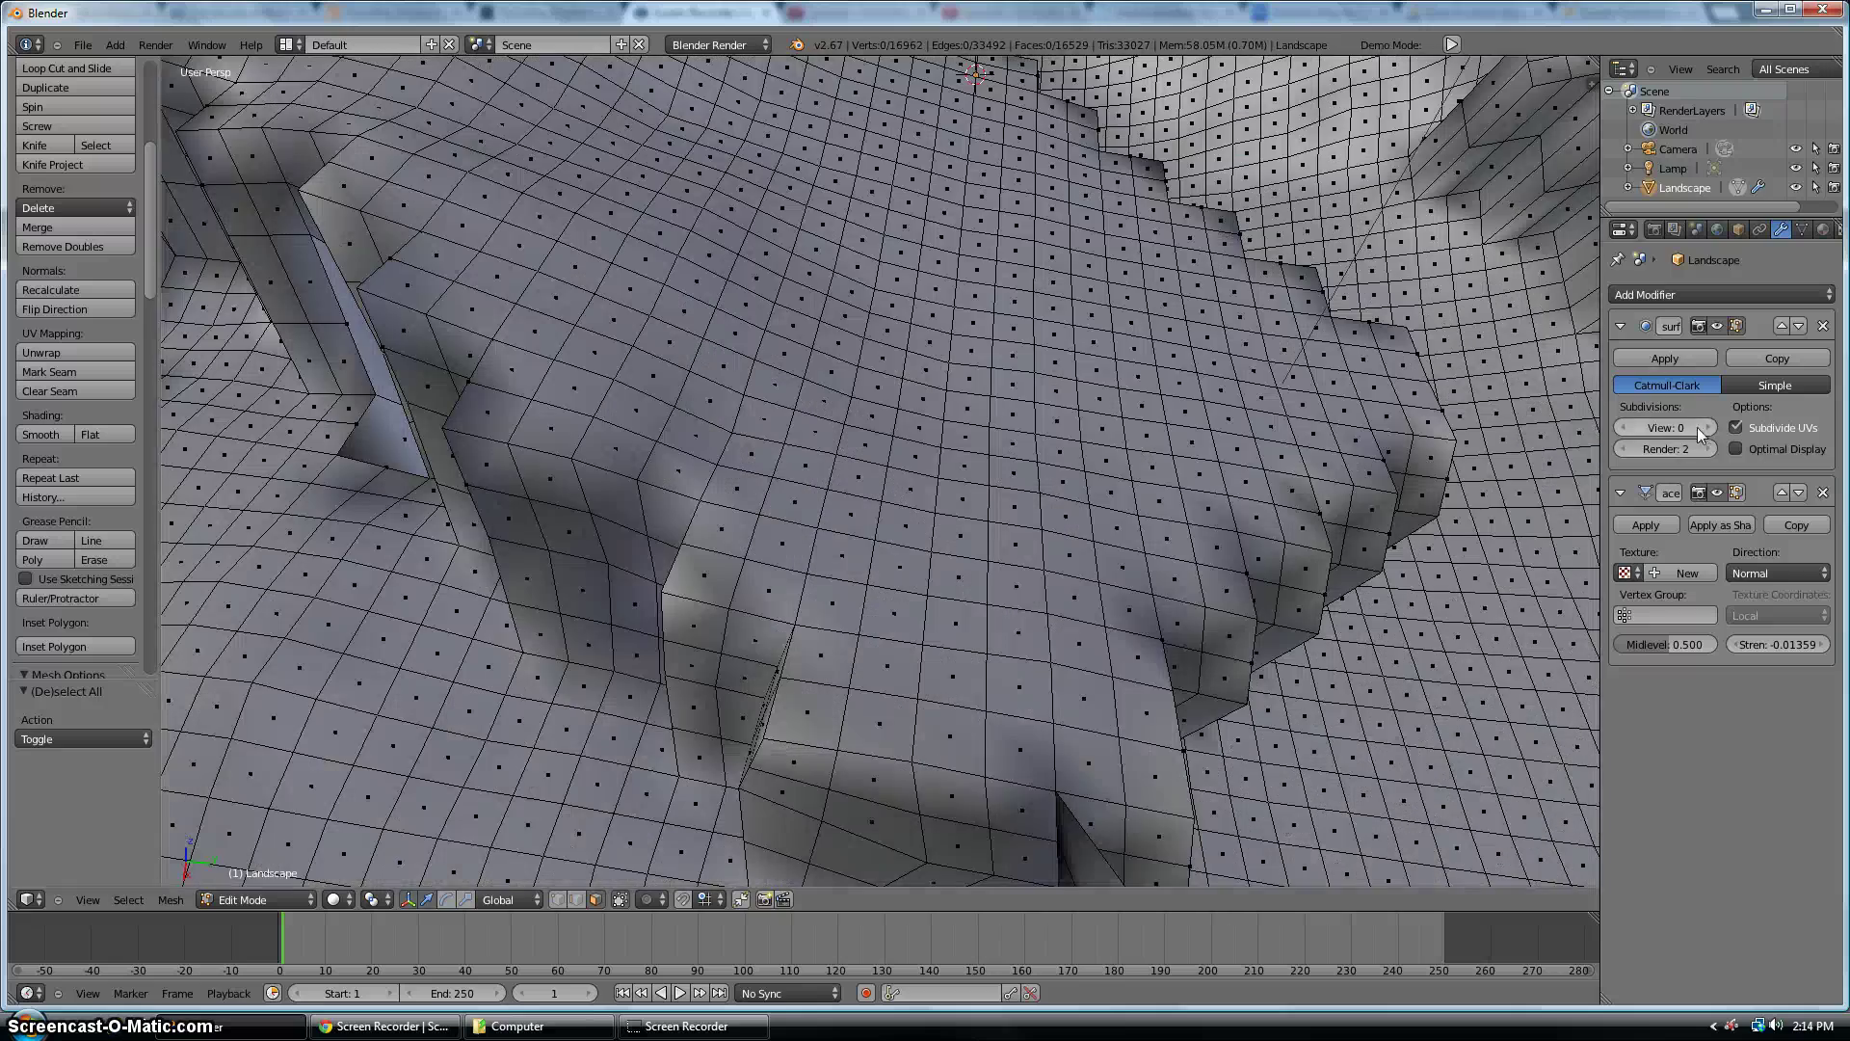
middle_click_drag(826, 545, 744, 507)
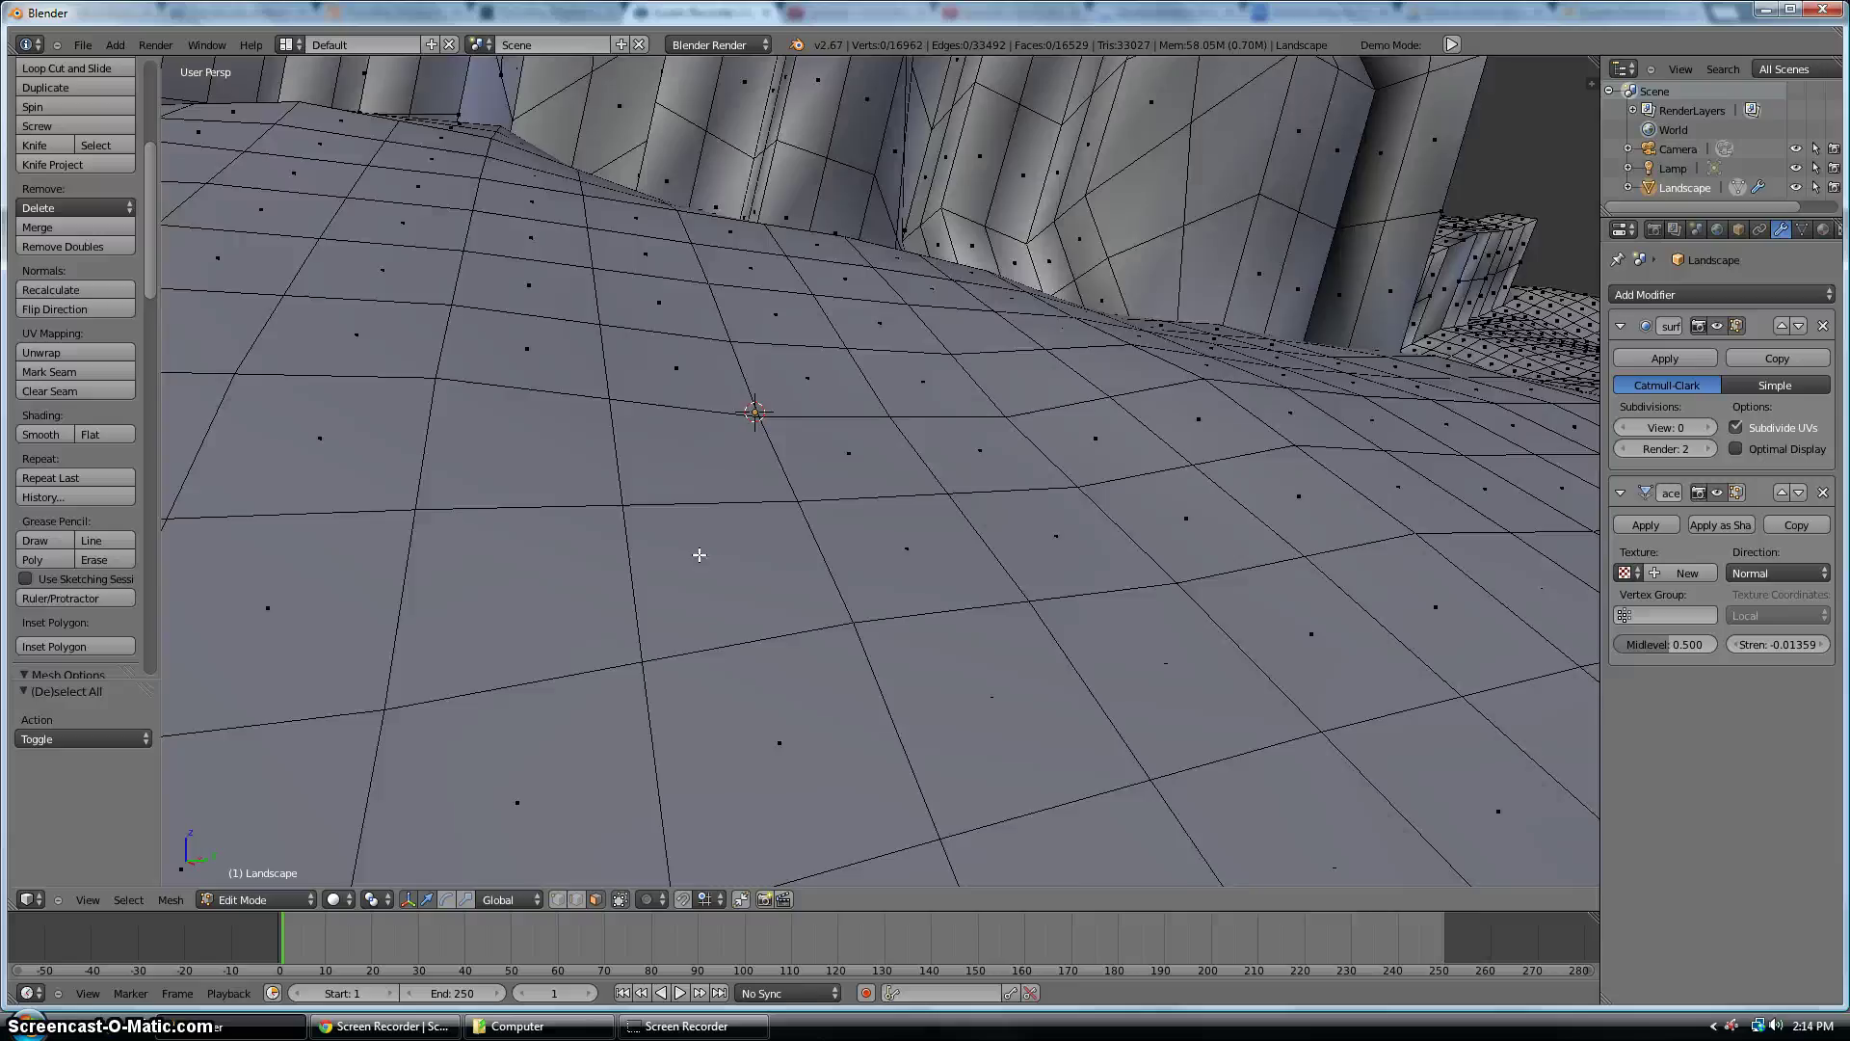
scroll(700, 555, "down", 10)
scroll(703, 458, "up", 4)
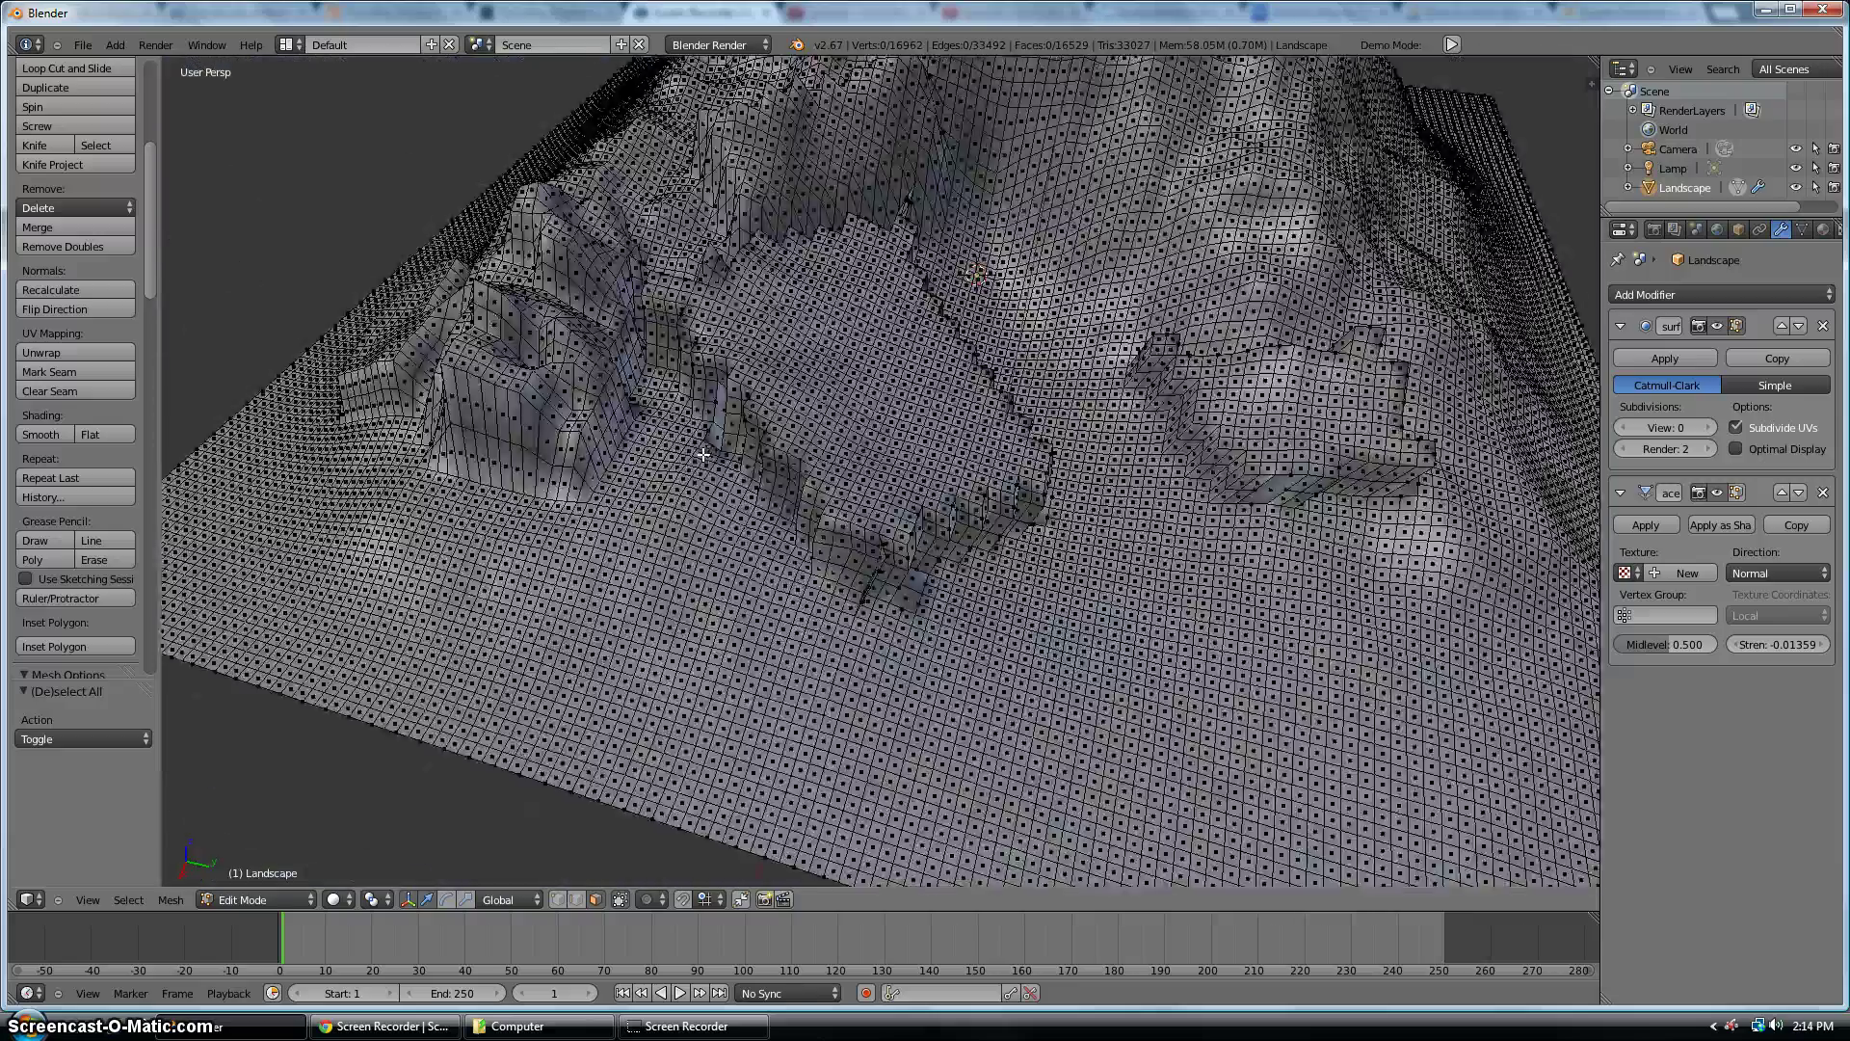
middle_click_drag(703, 454, 1172, 384)
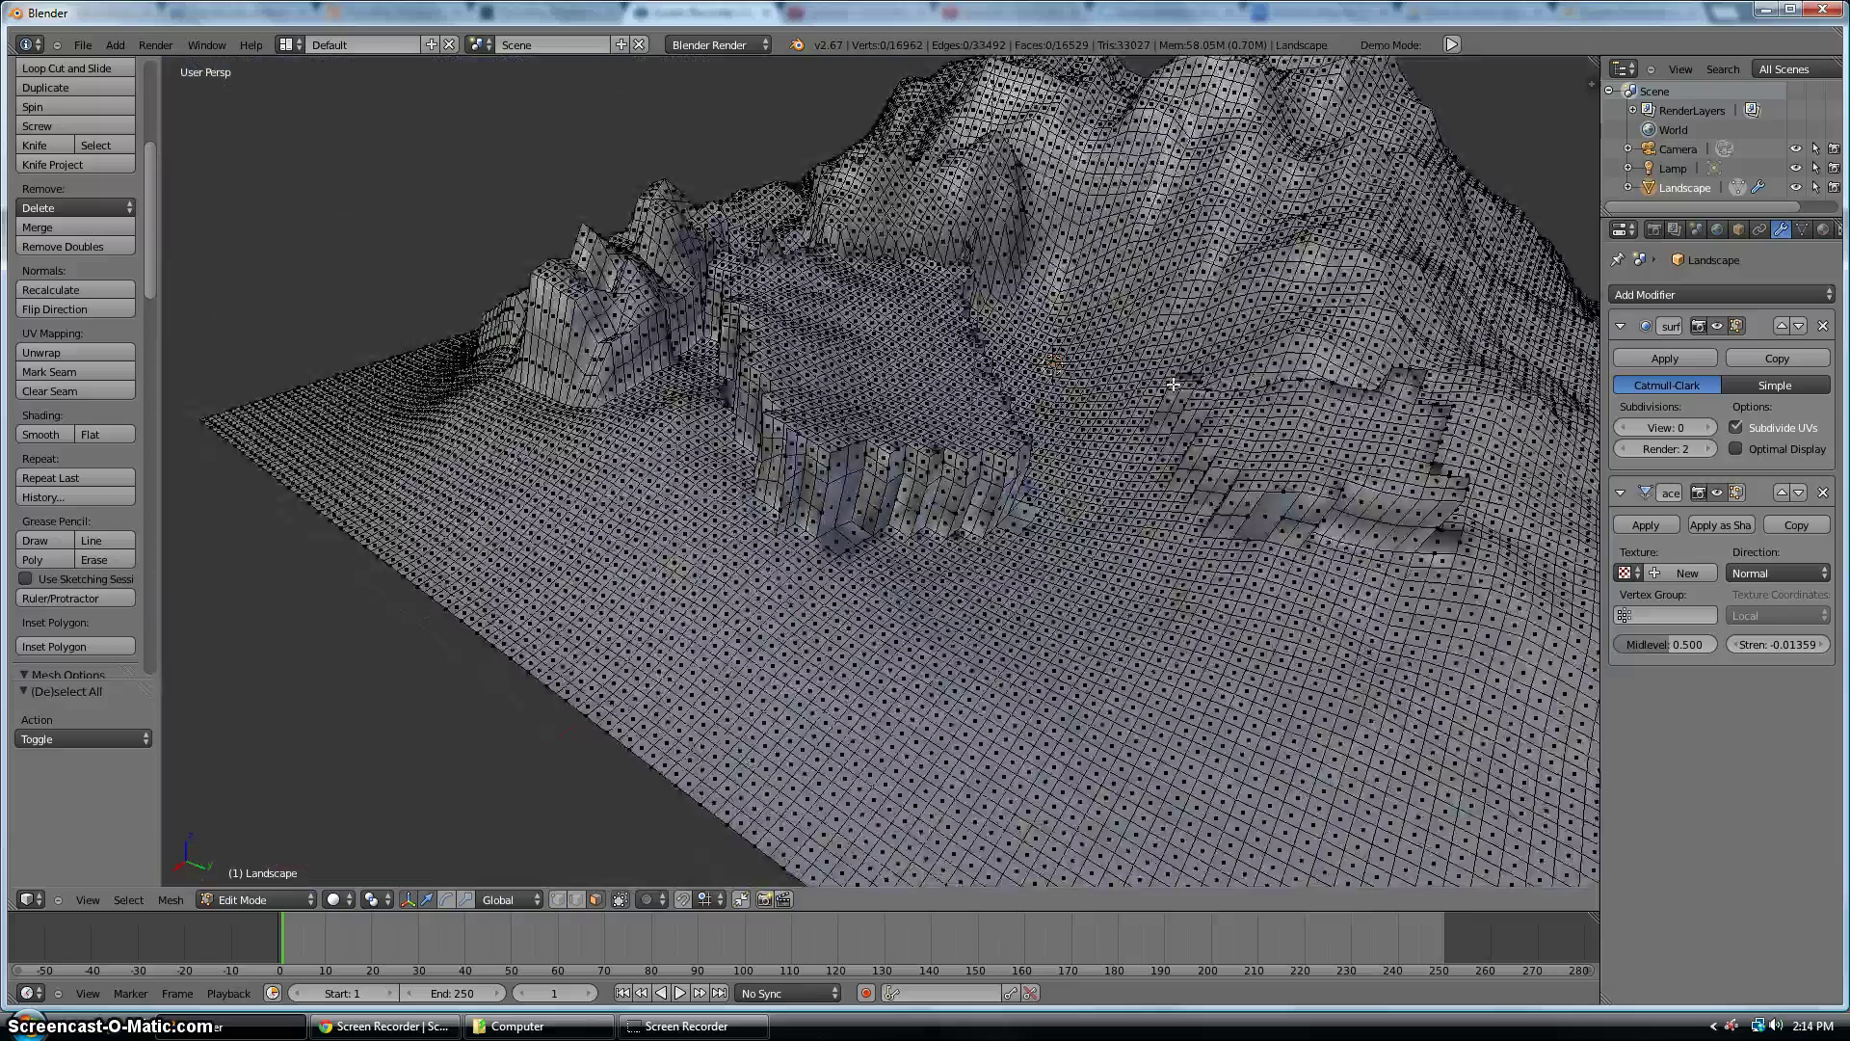
scroll(1173, 390, "down", 3)
scroll(1169, 430, "up", 3)
Inspect the whole landscape from above and from a distance, and look closely at the mountain ridges and extruded peaks
middle_click_drag(839, 318, 976, 356)
scroll(1205, 323, "down", 2)
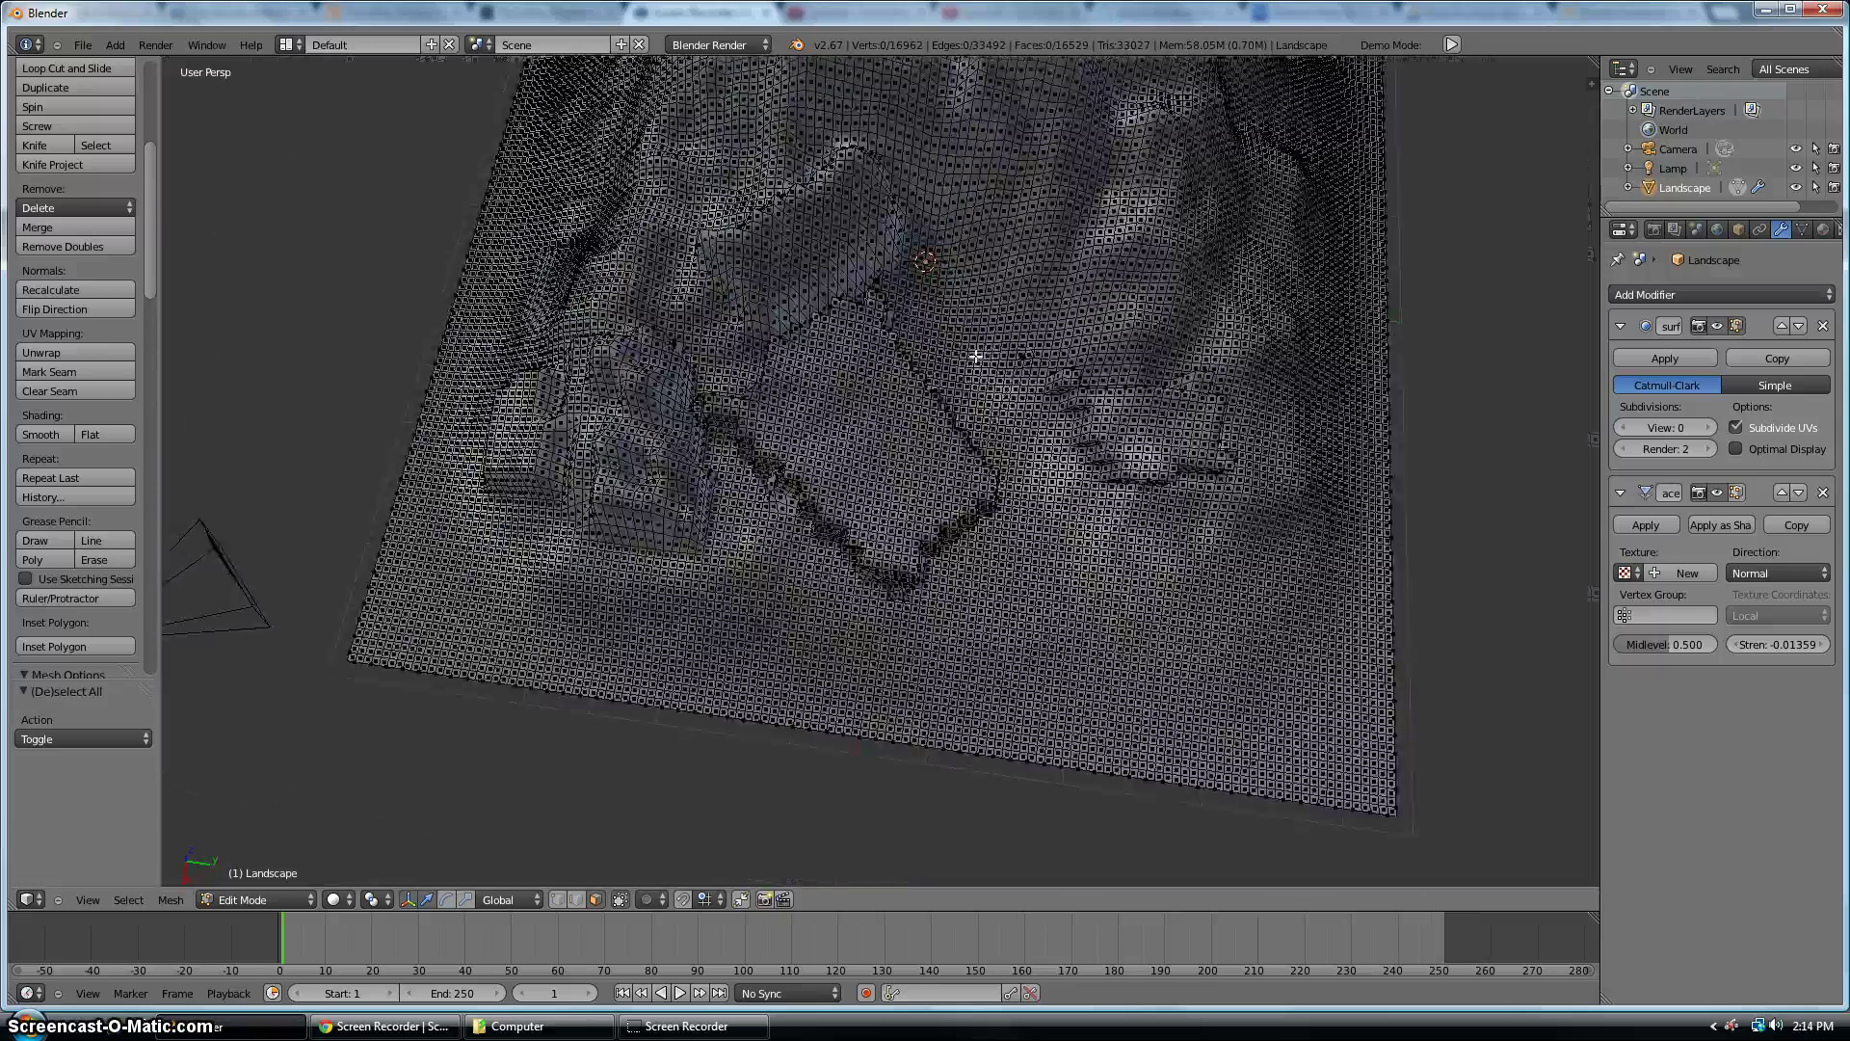
scroll(1049, 344, "down", 5)
scroll(777, 446, "up", 2)
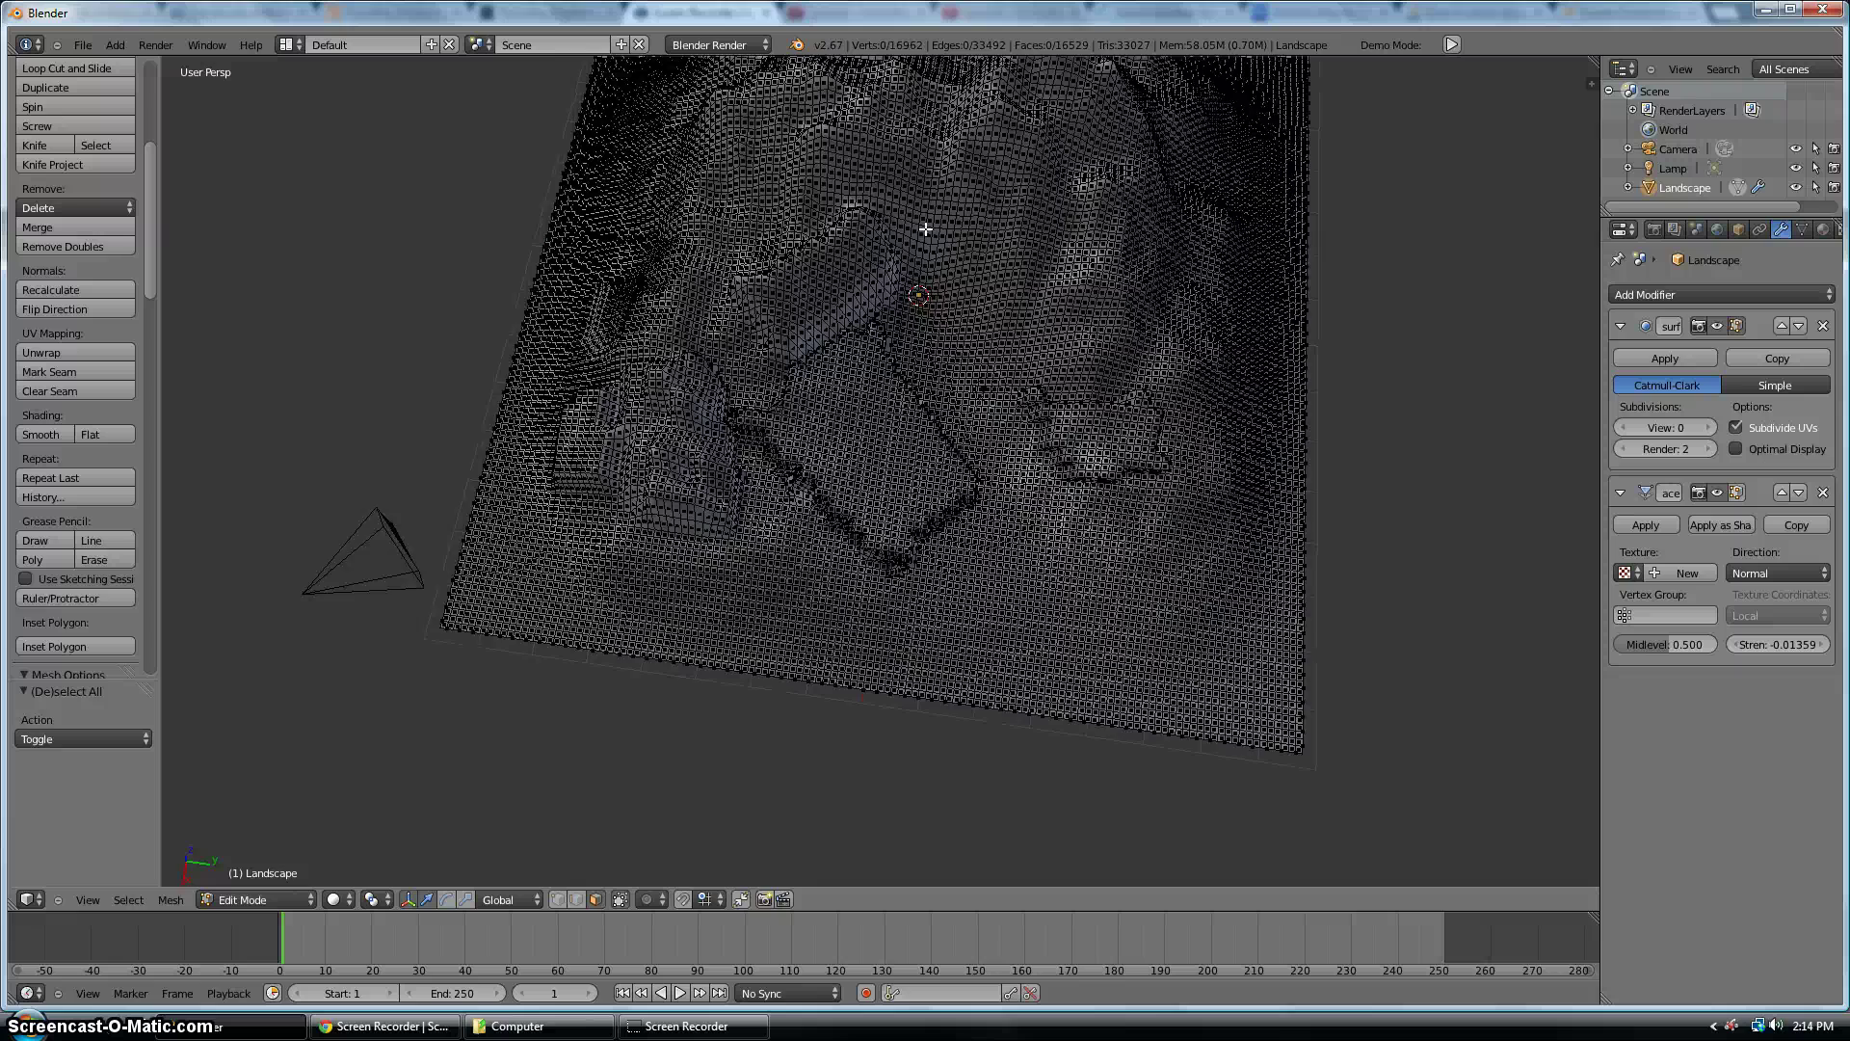
middle_click_drag(925, 230, 901, 424, "shift")
scroll(901, 423, "up", 2)
scroll(887, 401, "down", 4)
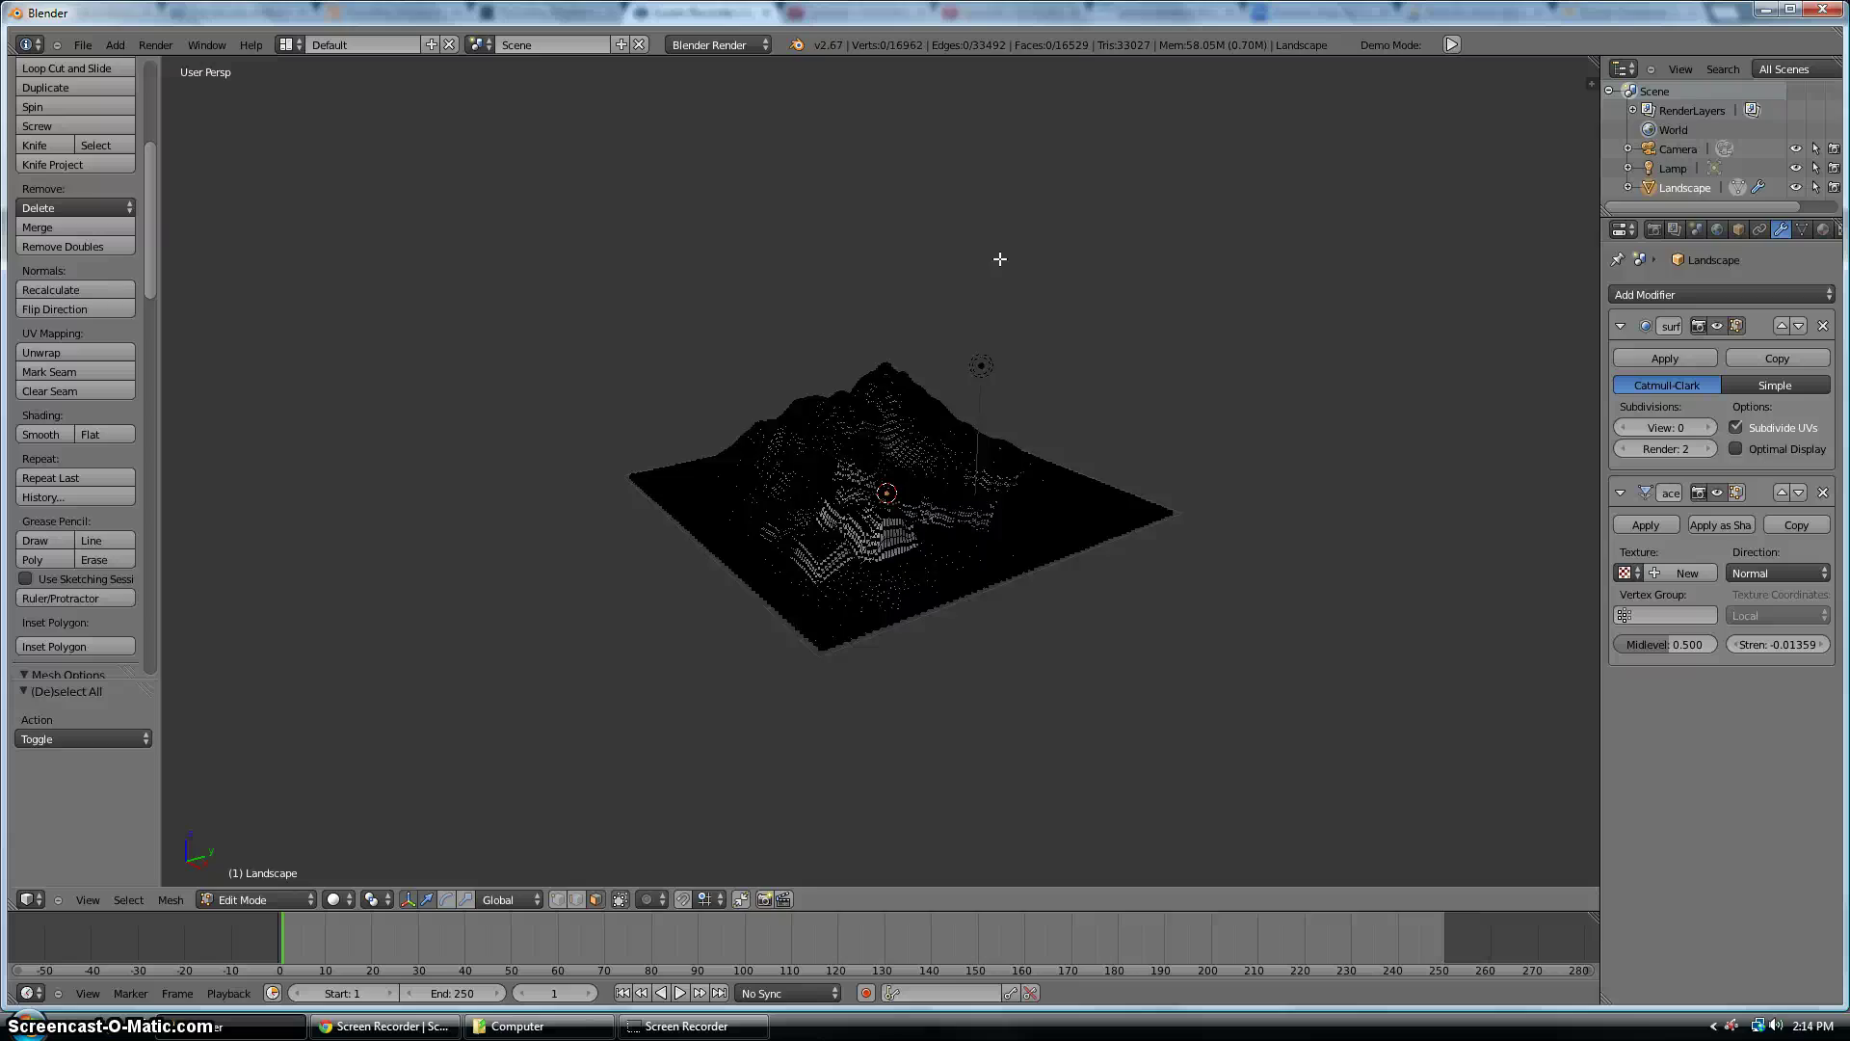
scroll(1028, 266, "up", 6)
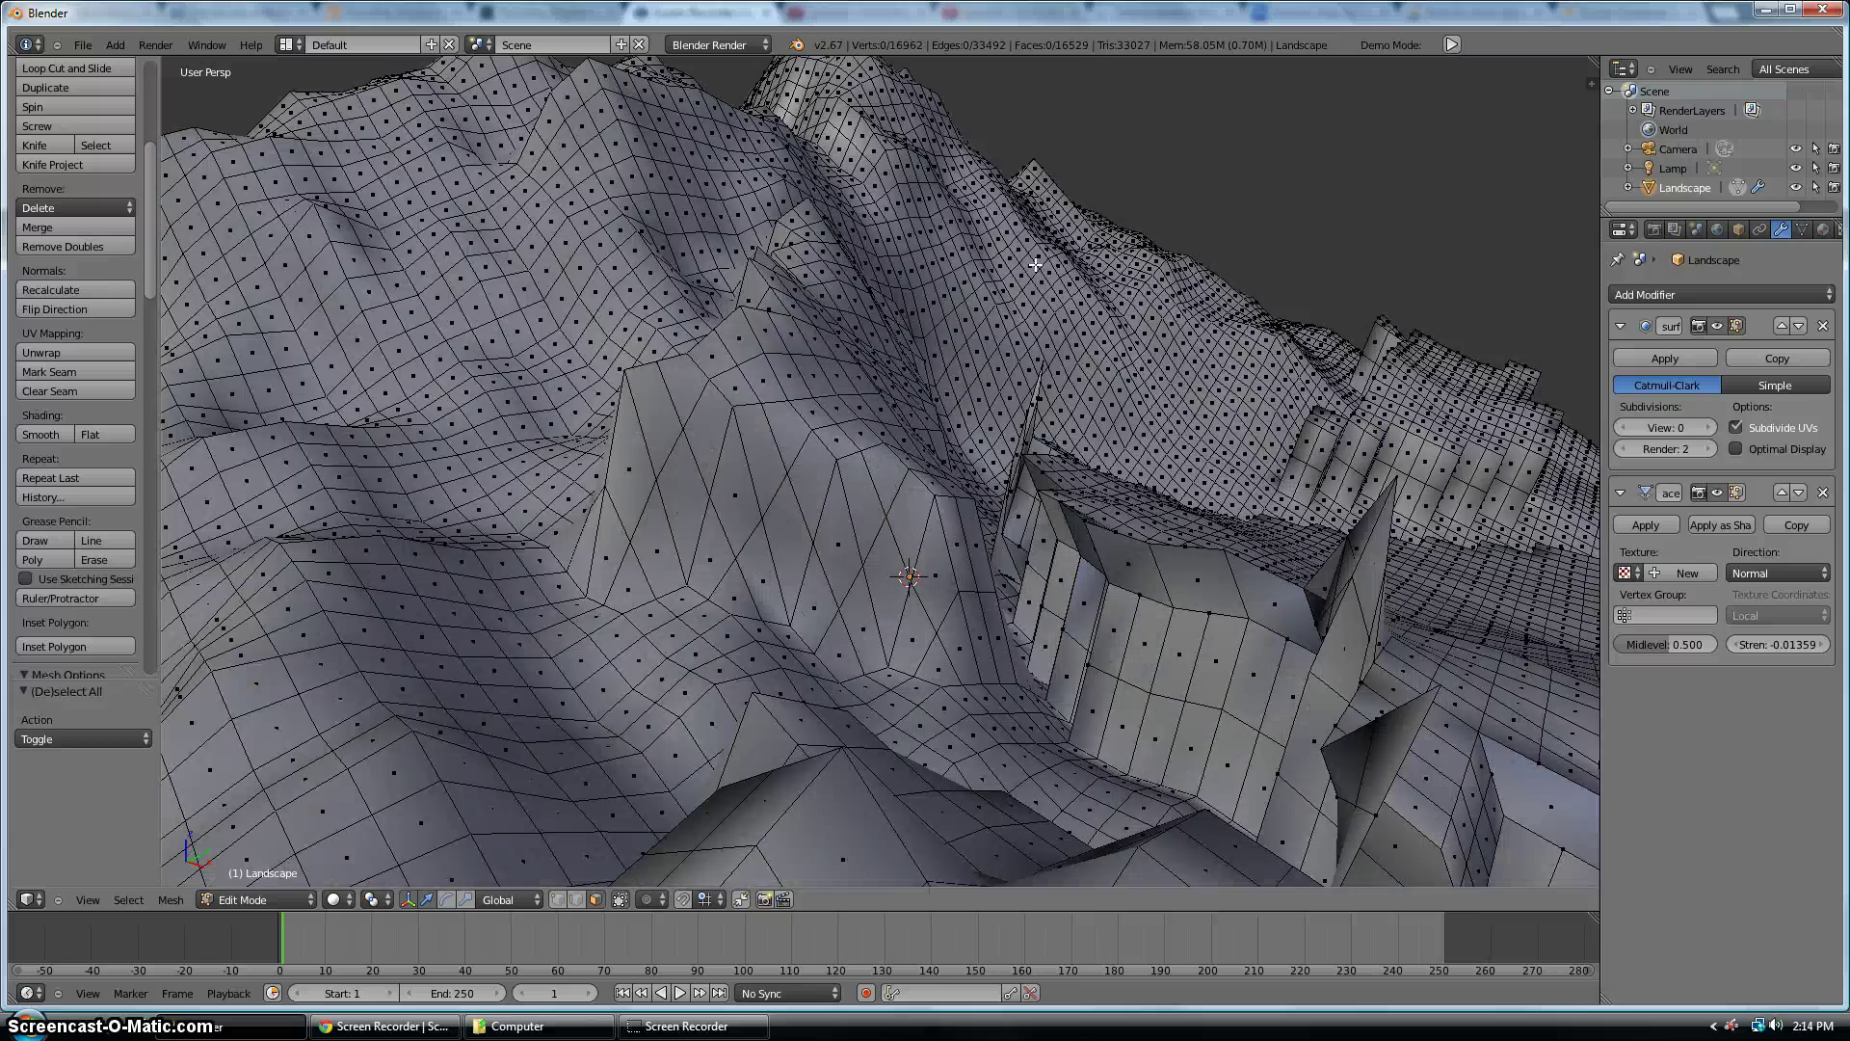
middle_click_drag(1035, 264, 1126, 614)
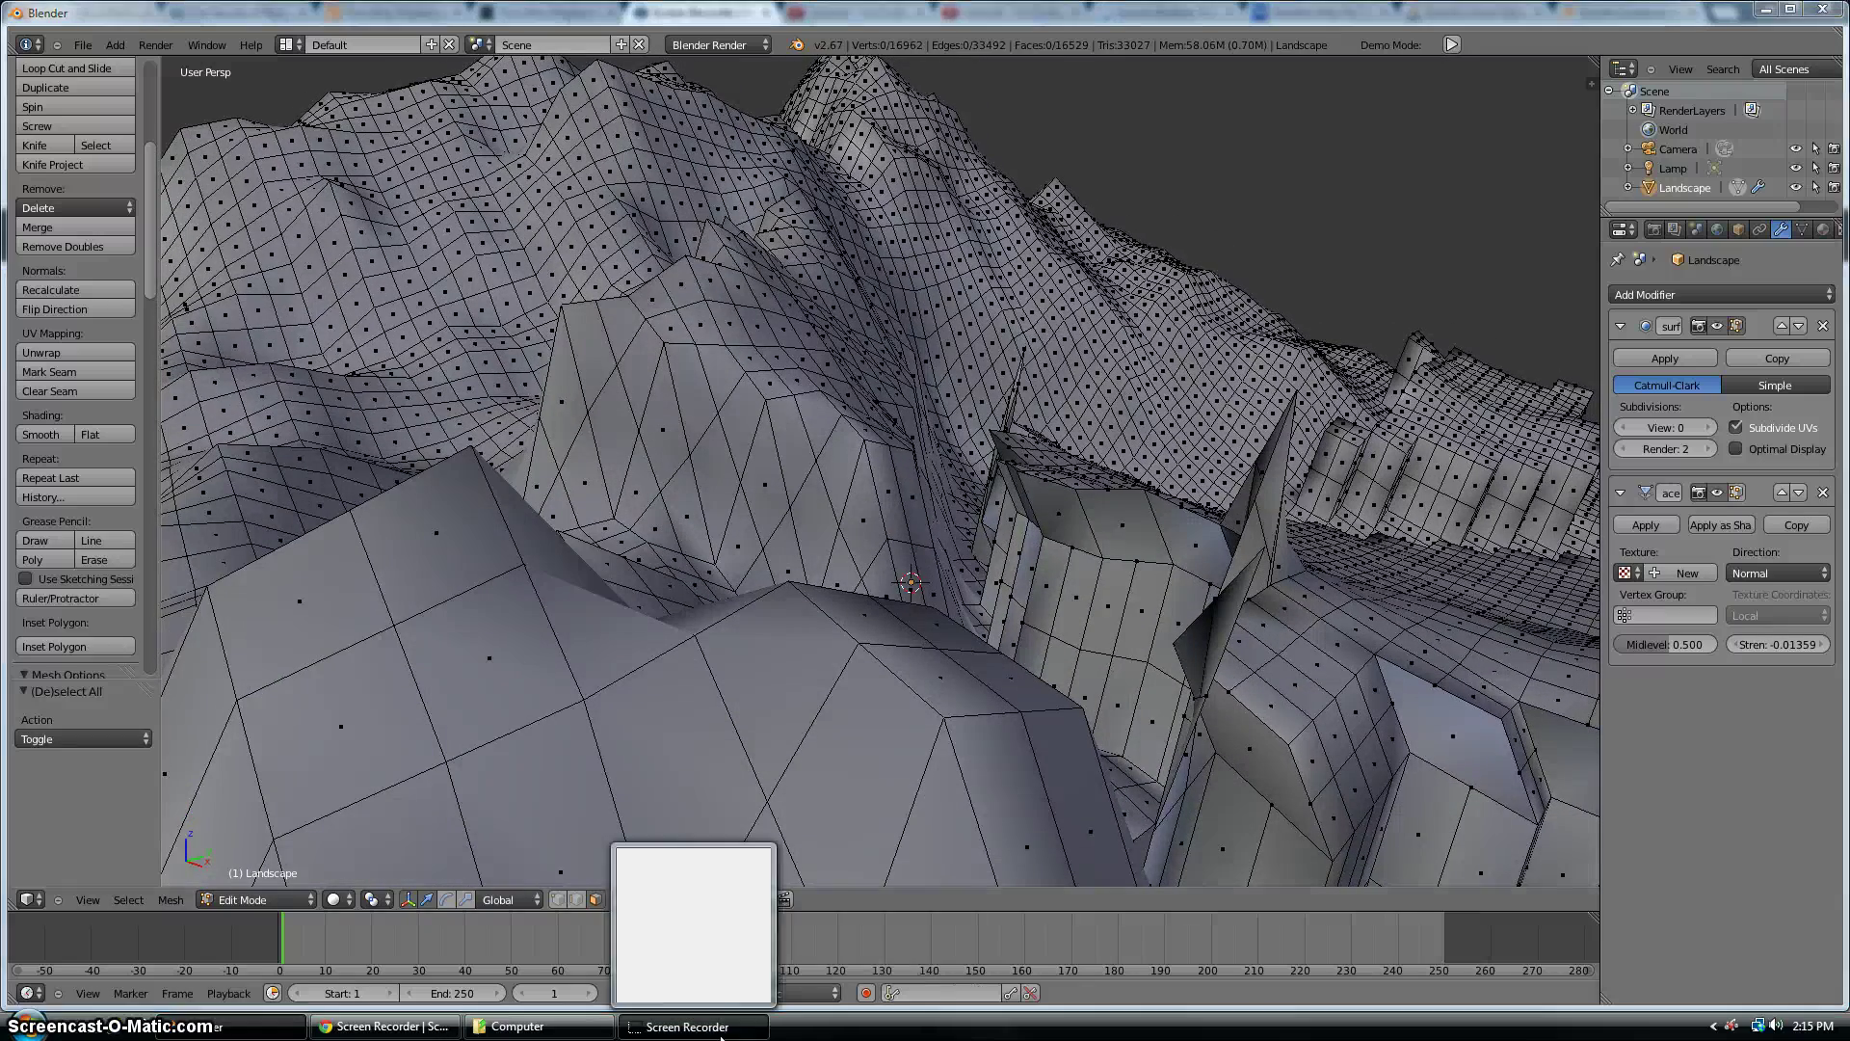